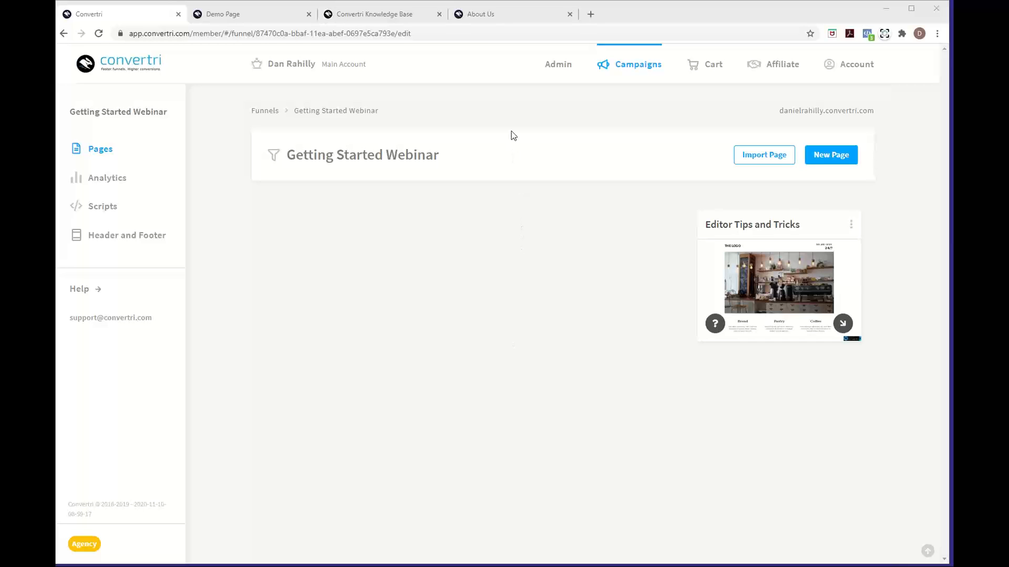
Review the About Us page's founder letter and Meet The Team cards, then return to the top
left_click(497, 14)
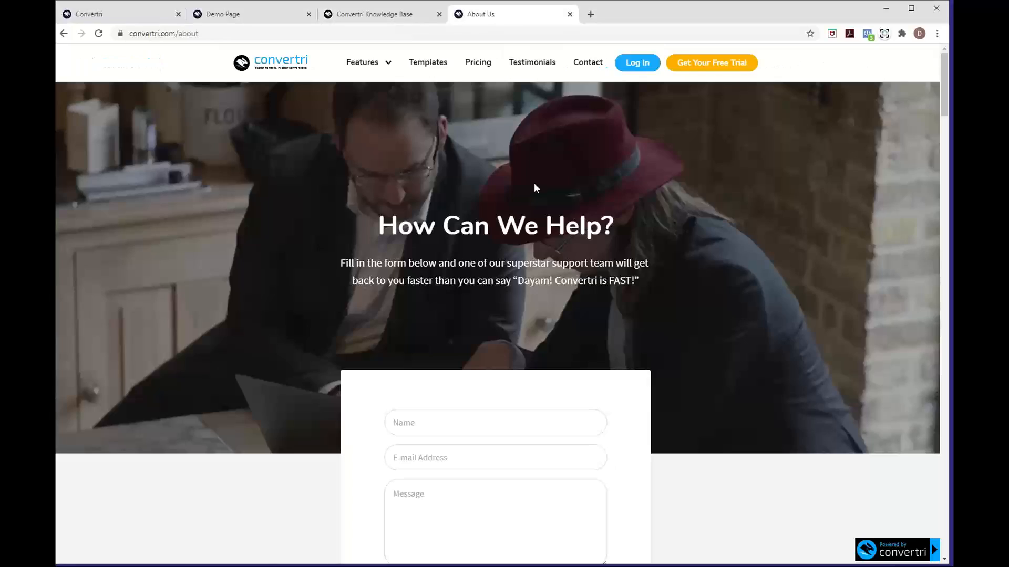
scroll(534, 183, "down", 20)
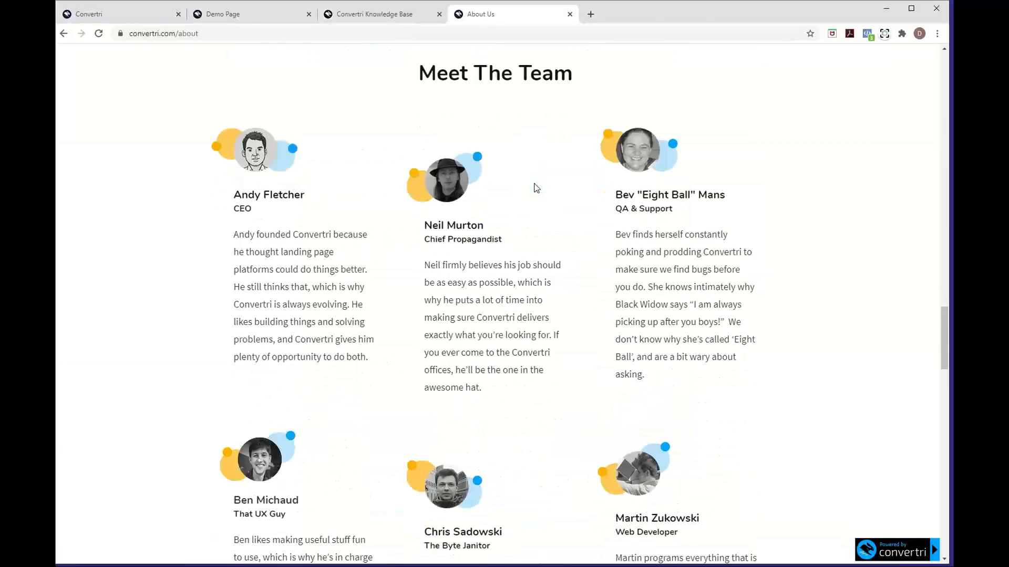
scroll(534, 187, "down", 7)
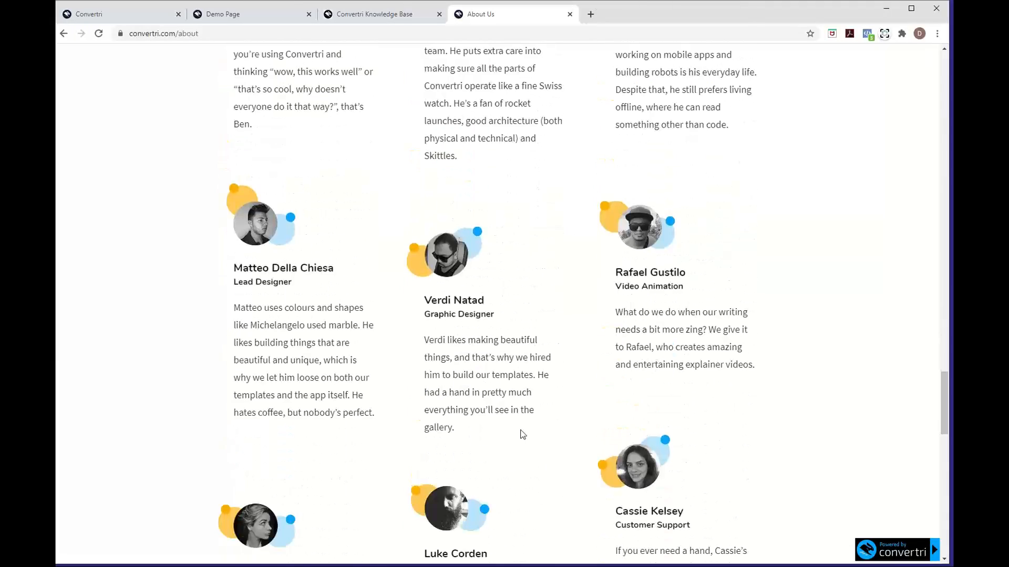
scroll(521, 434, "down", 8)
scroll(521, 435, "down", 1)
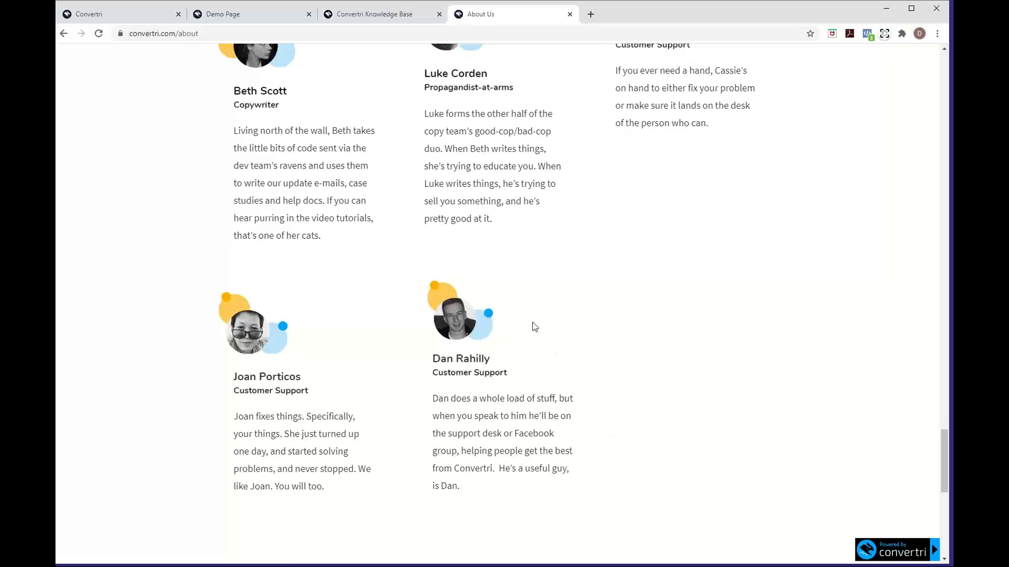
scroll(529, 254, "up", 18)
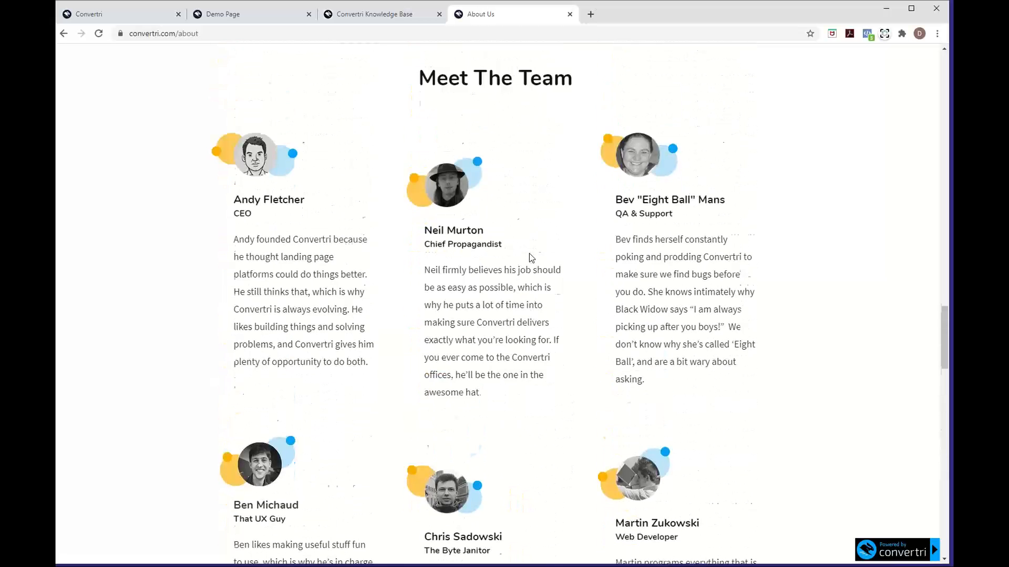
scroll(529, 254, "up", 3)
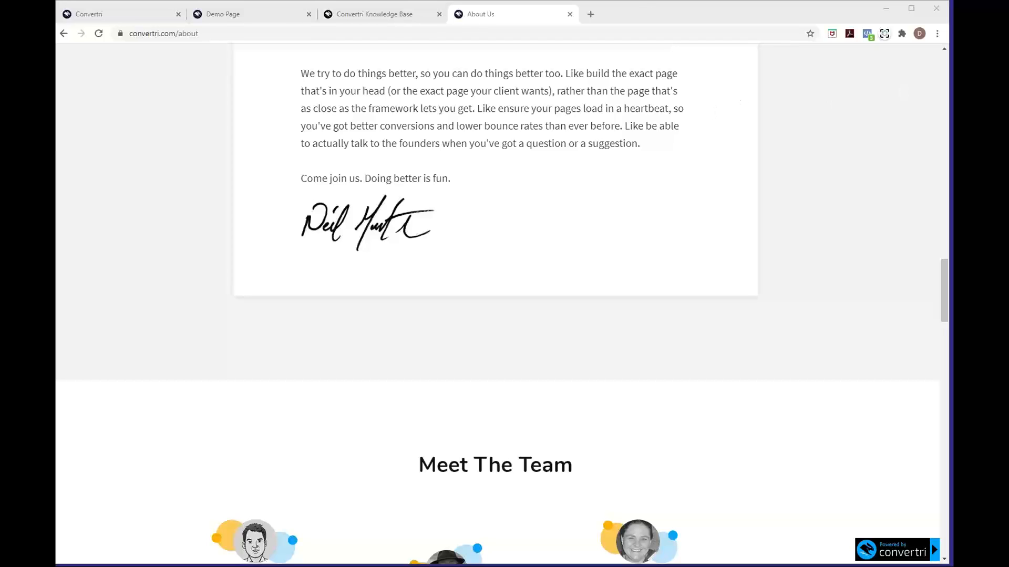
Check the slimming demo page down to its Privacy Policy footer, then return to the Getting Started Webinar funnel
left_click(250, 15)
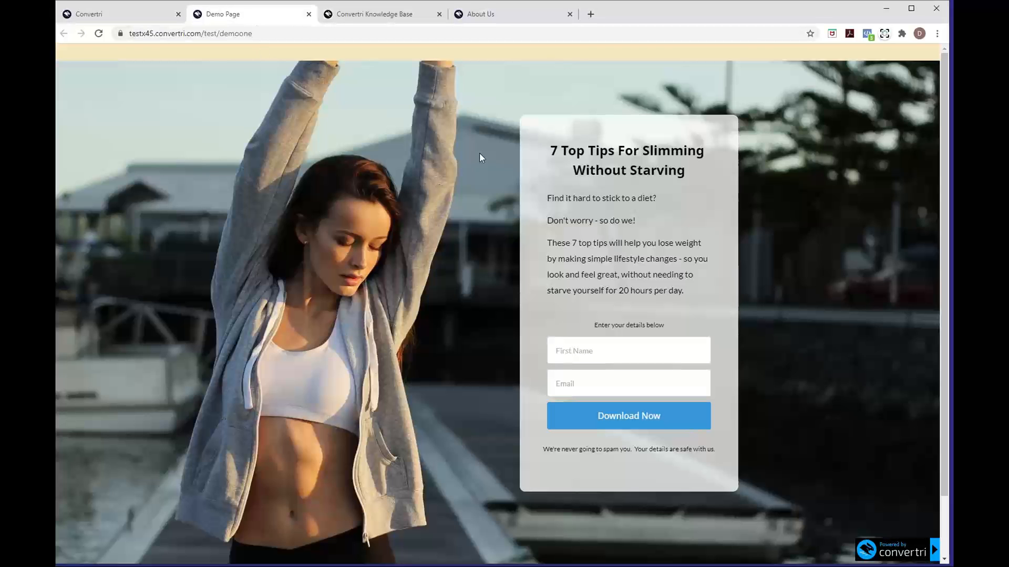
scroll(339, 352, "down", 2)
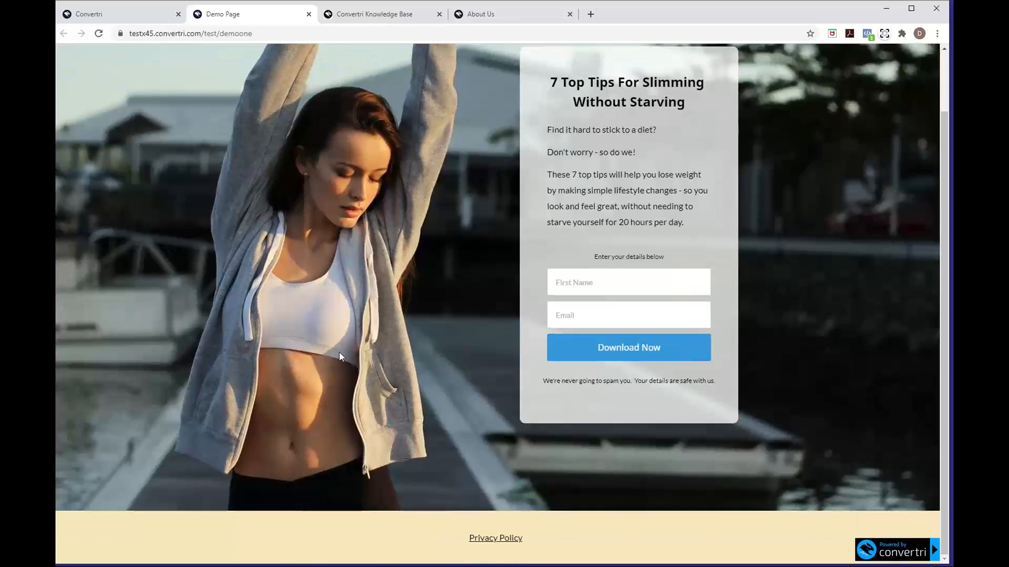
scroll(339, 353, "up", 2)
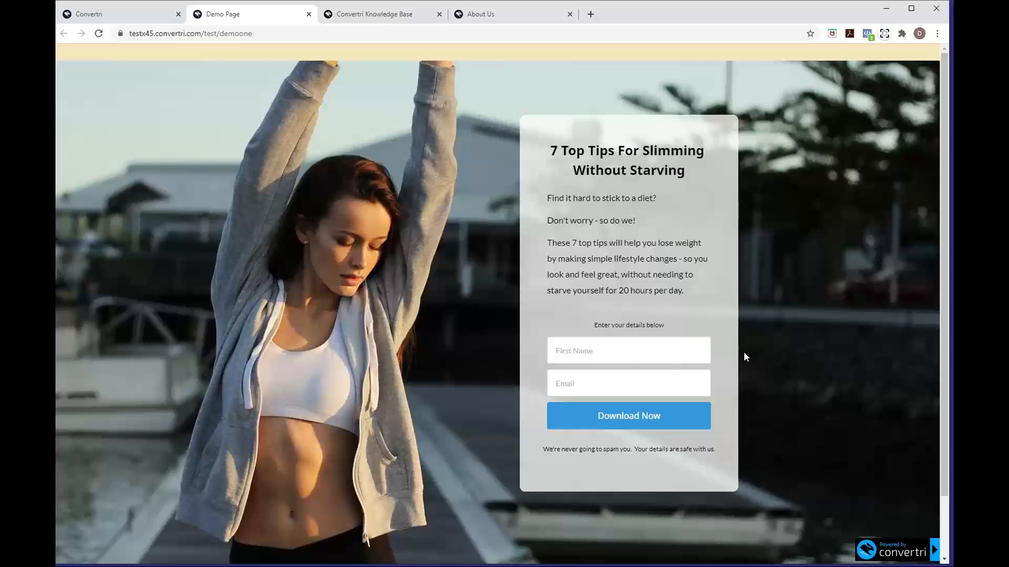
left_click(153, 11)
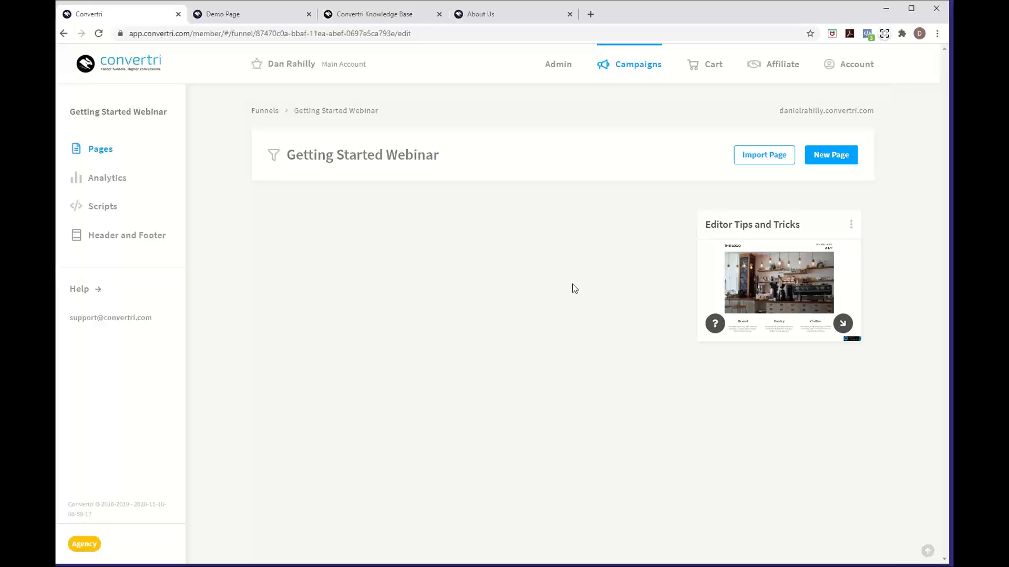
Browse the new-page template gallery, including Organic, Chrome, Adventure and Fitness, back to the top
left_click(839, 161)
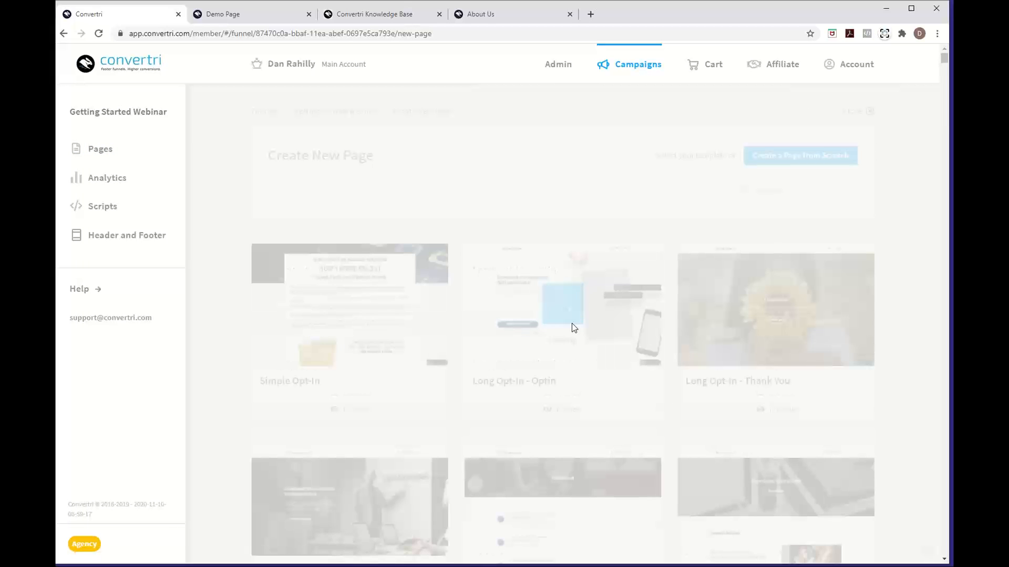
scroll(555, 472, "down", 5)
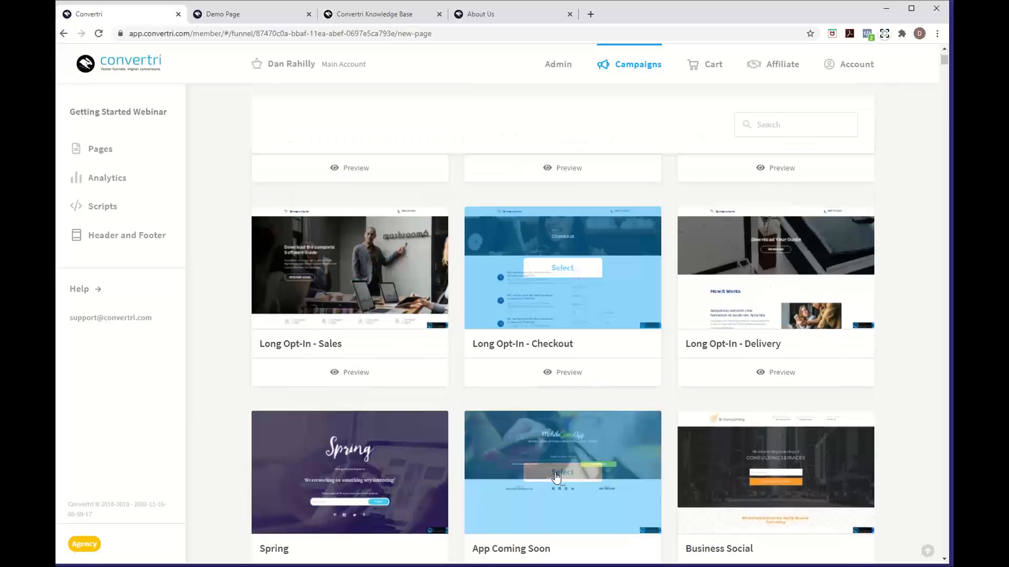
scroll(556, 476, "down", 20)
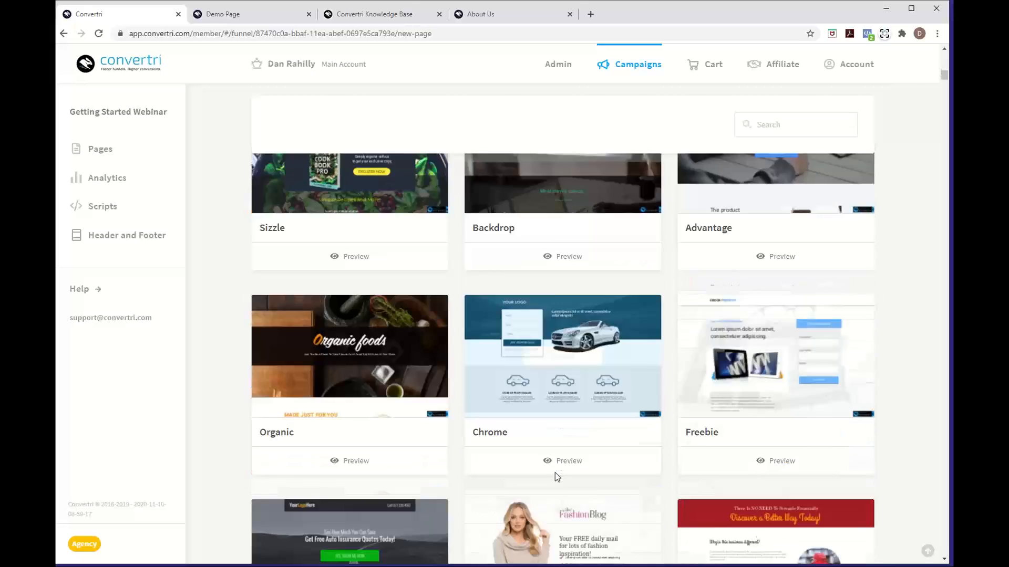
scroll(554, 472, "up", 15)
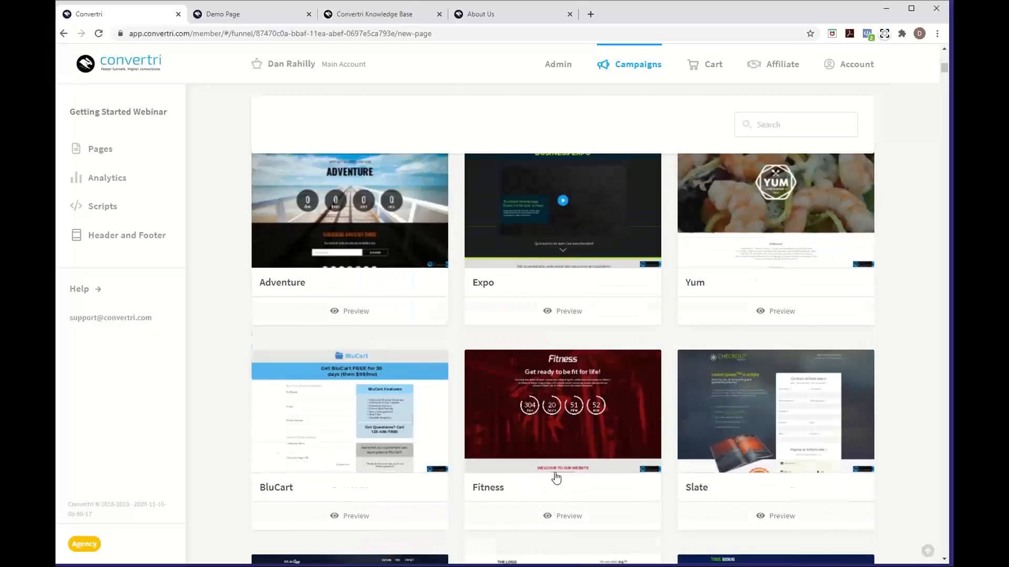
scroll(556, 476, "up", 12)
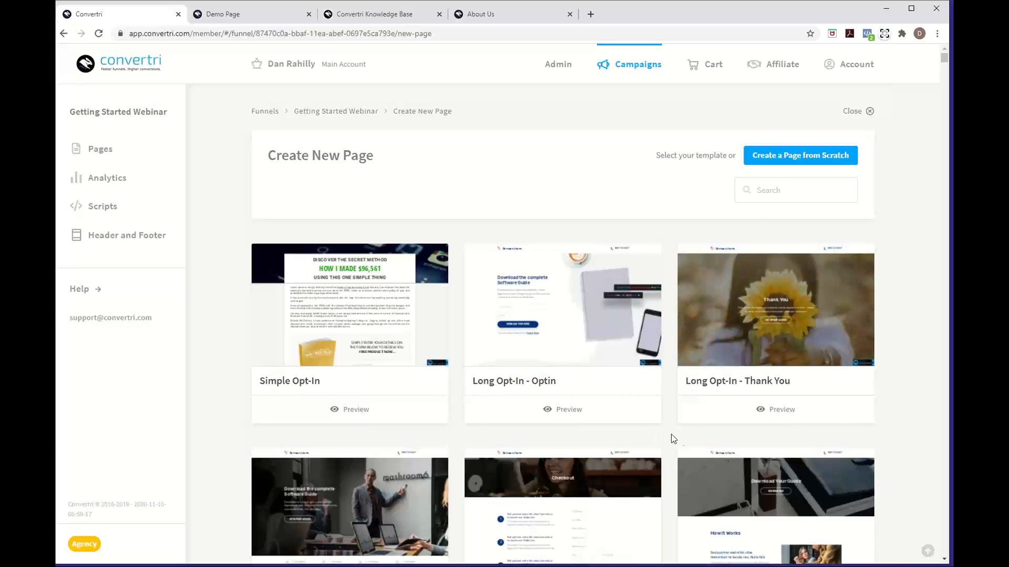
Create a blank page from scratch named 'Opt In' and open it in the editor
left_click(807, 162)
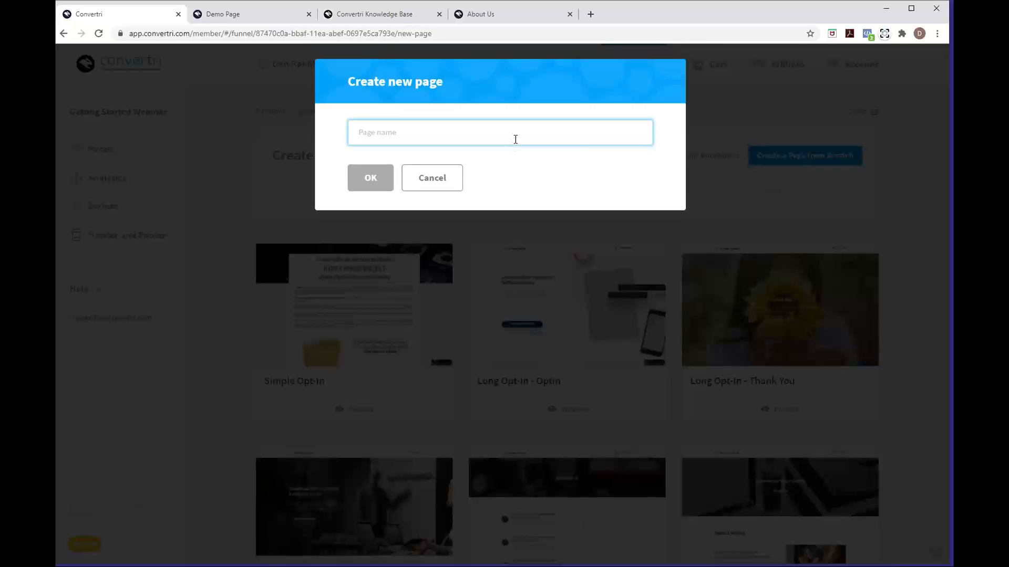
type("Op")
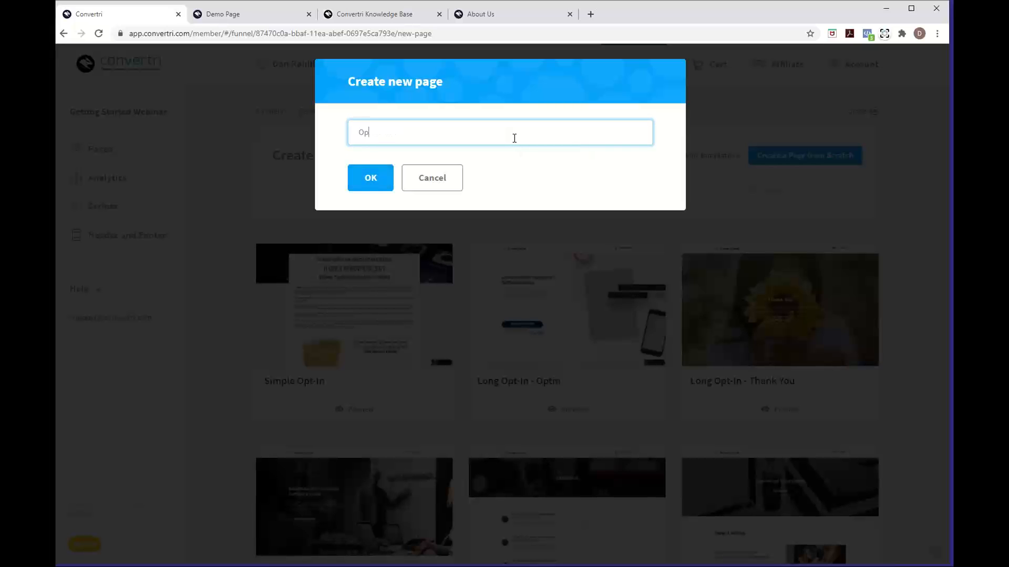
type("t In")
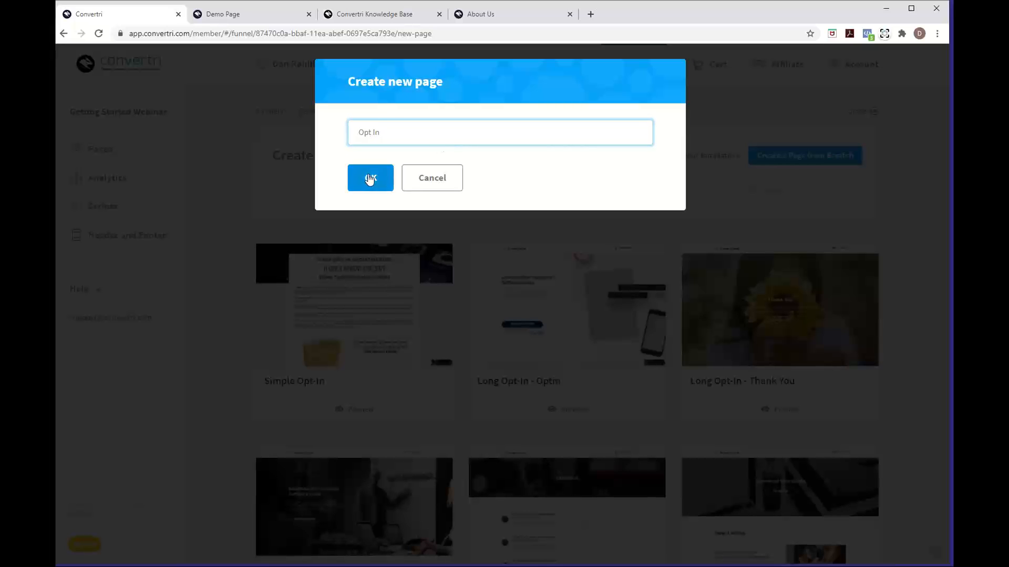
left_click(369, 178)
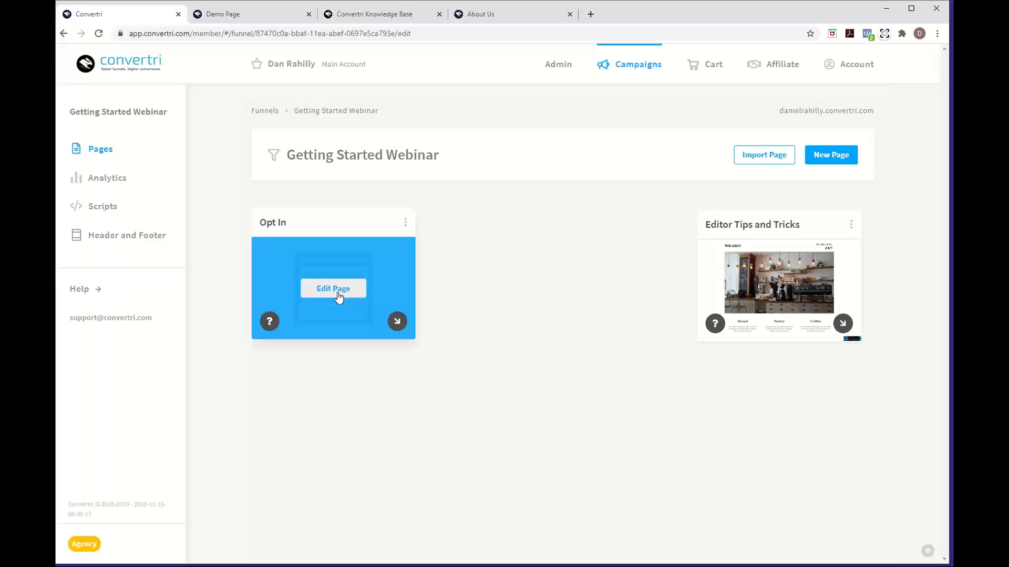
left_click(333, 295)
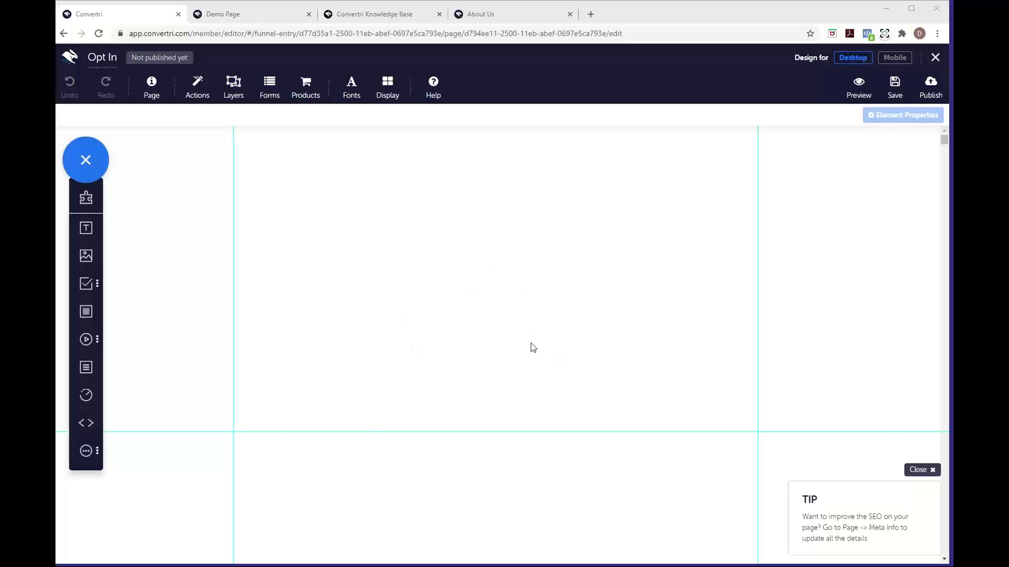
Dismiss the SEO tip and view the '7 Top Tips For Slimming Without Starving' demo page
left_click(918, 469)
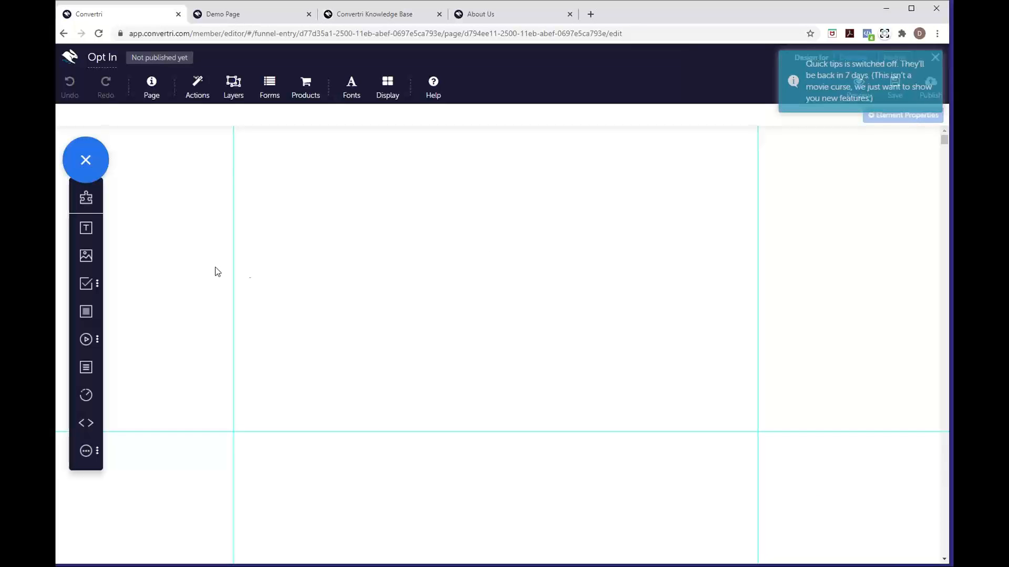
left_click(263, 17)
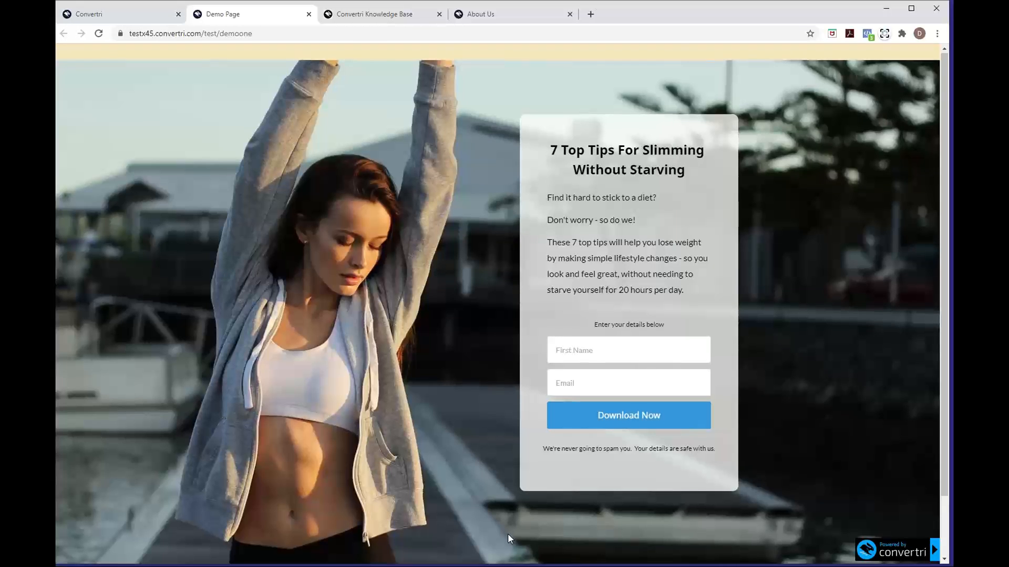
Look at the demo page's Privacy Policy footer, then go back to the blank Opt In editor
scroll(423, 449, "down", 2)
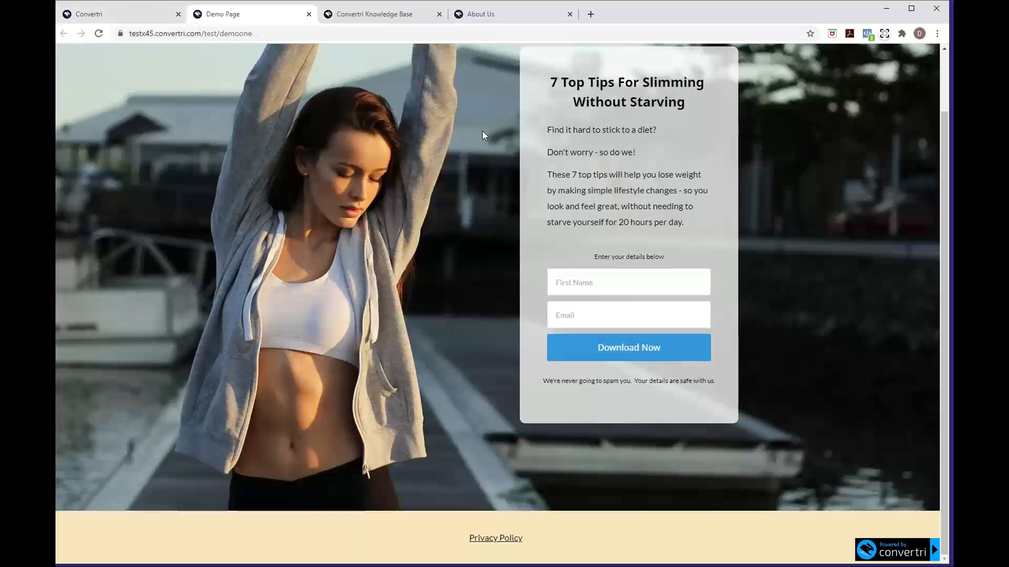
left_click(147, 19)
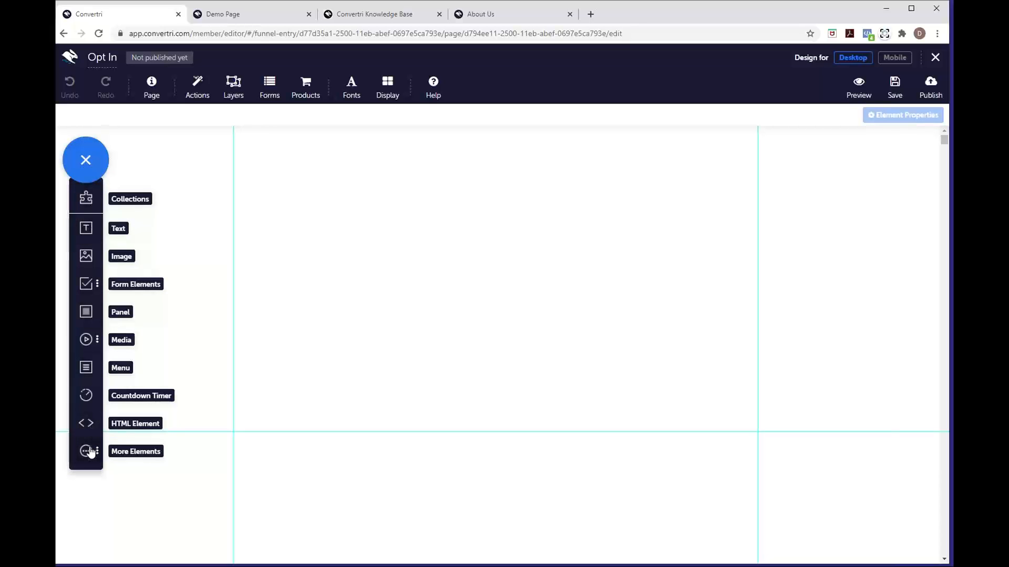
Open the Media Gallery for an image and switch to the Pixabay stock-image search box
left_click(89, 265)
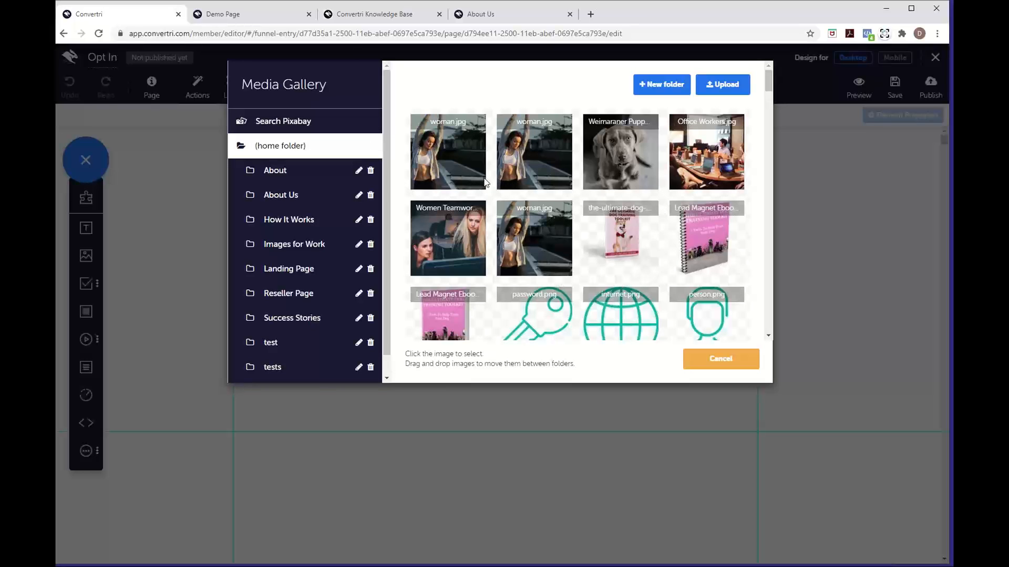
left_click(321, 130)
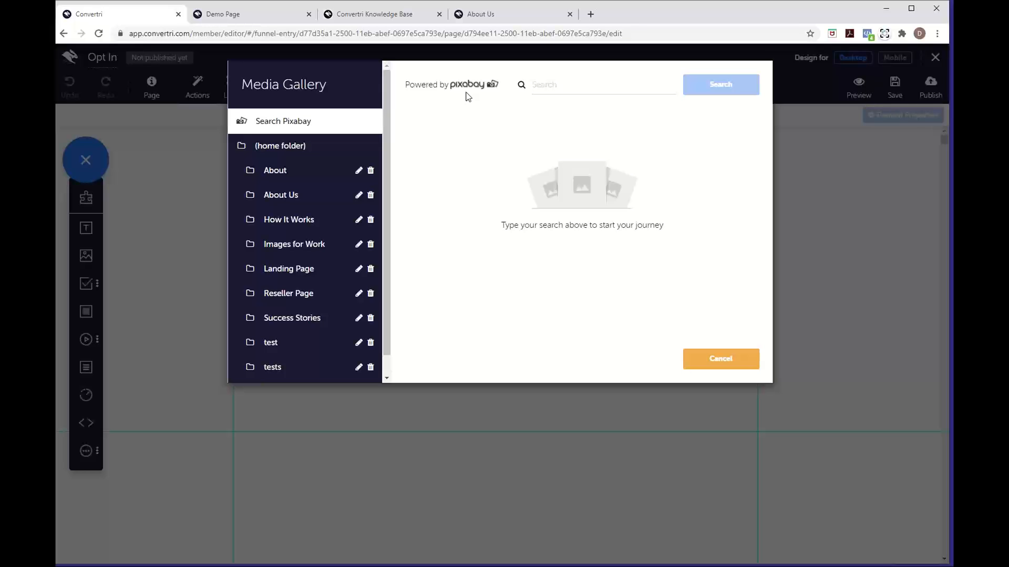
left_click(572, 84)
Search Pixabay for 'table', browse the results, then cancel without choosing an image
type("table")
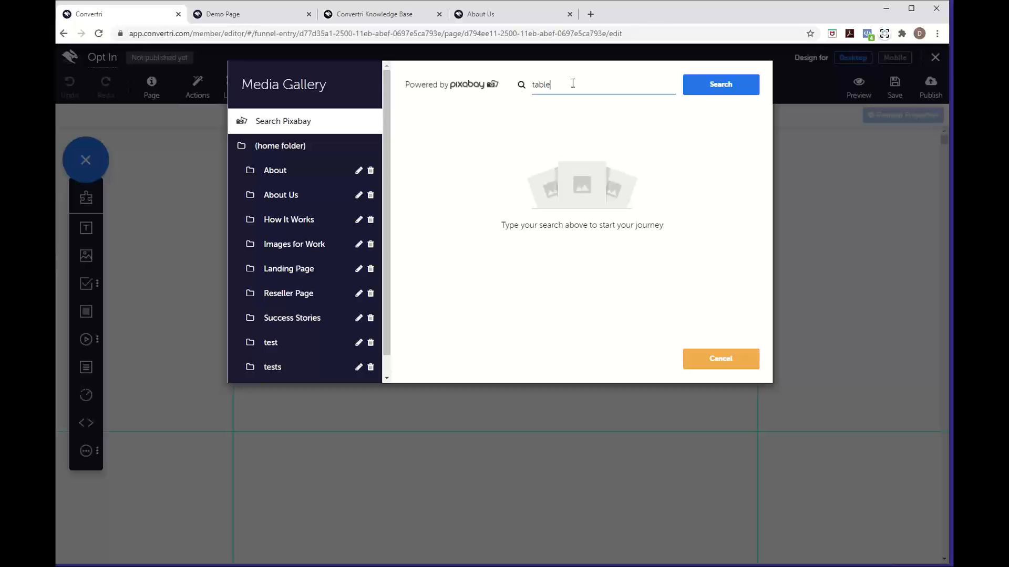
key("Return")
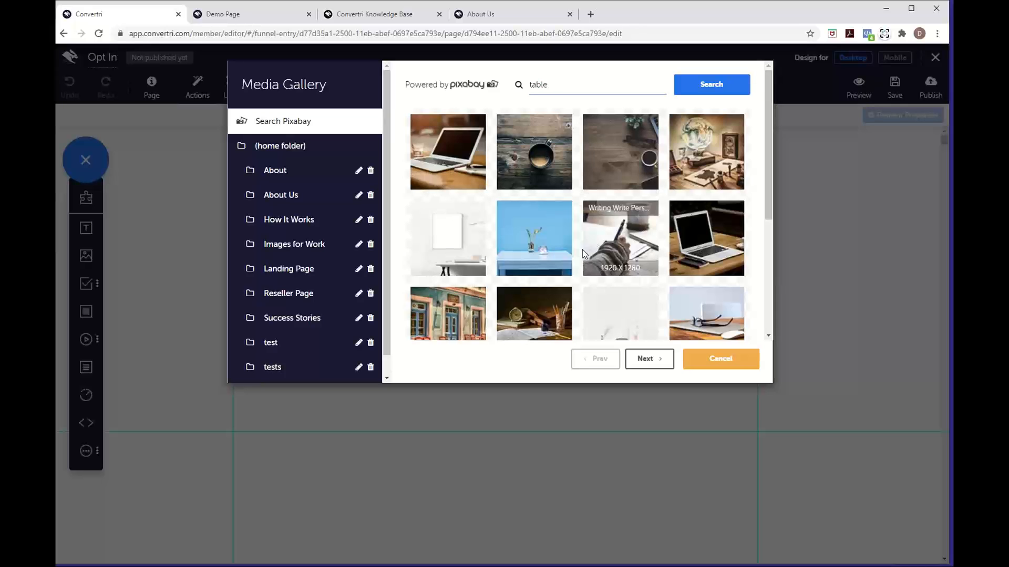
scroll(546, 246, "down", 4)
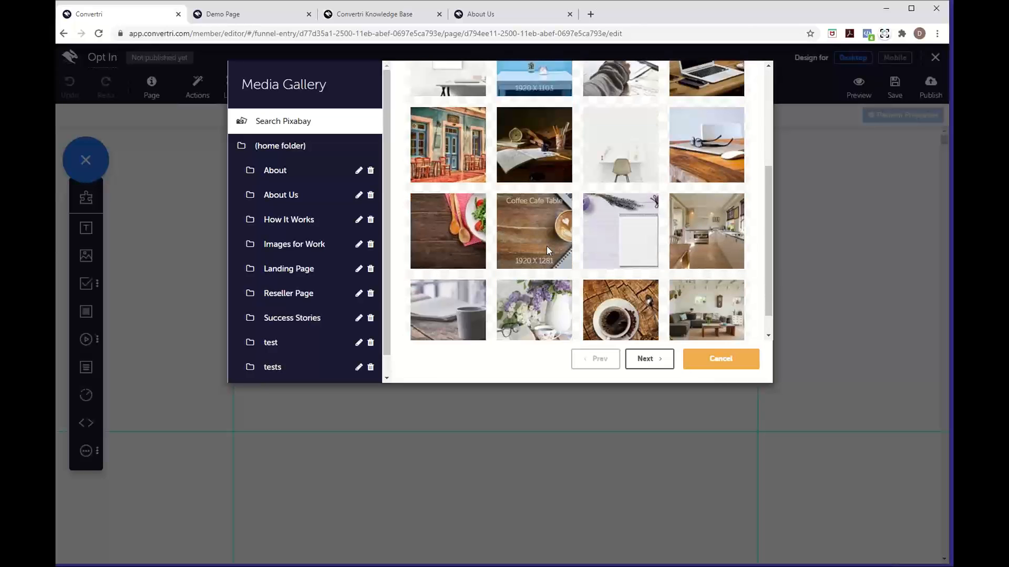
scroll(546, 246, "up", 4)
scroll(548, 251, "up", 1)
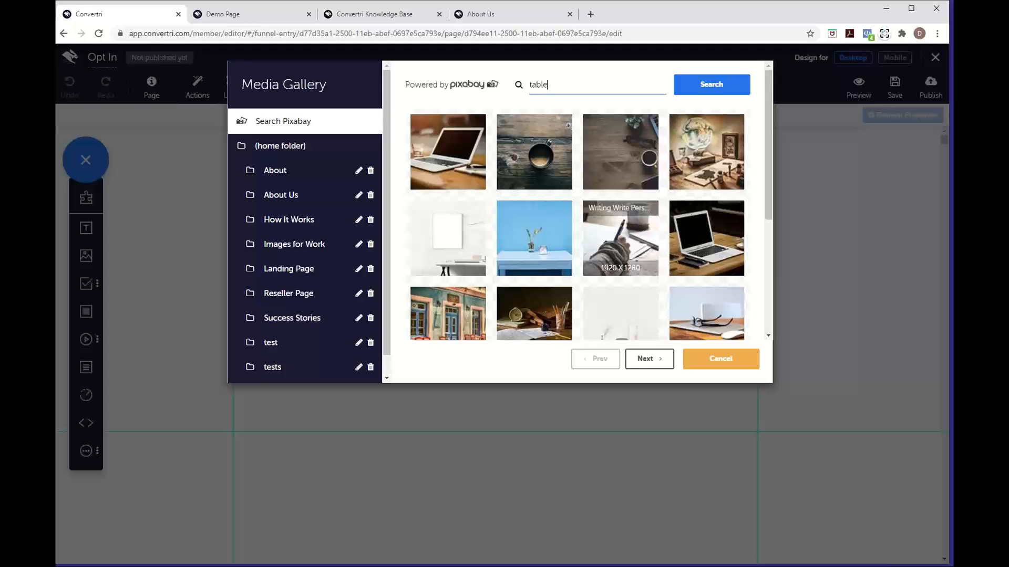
scroll(611, 257, "down", 4)
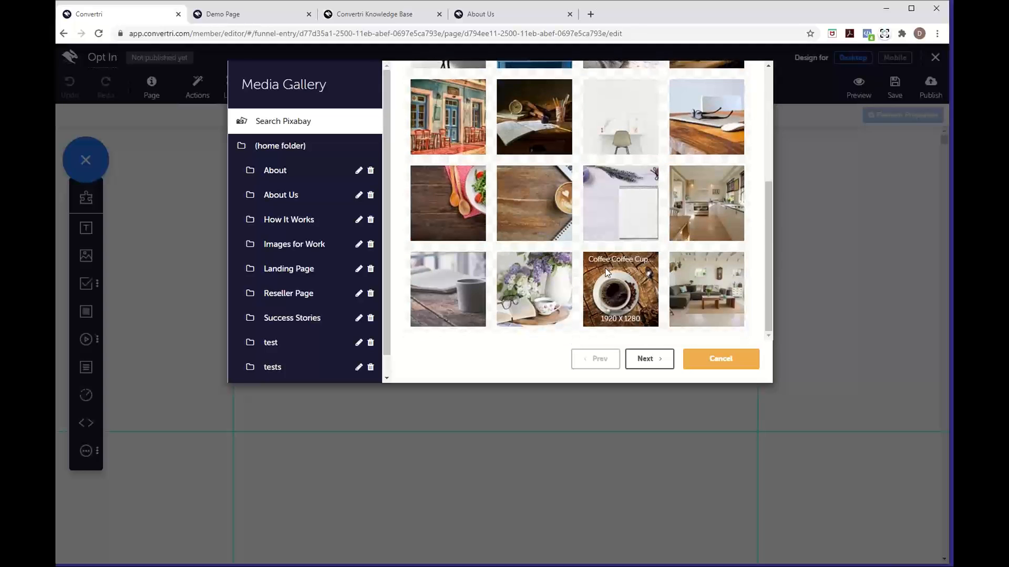
scroll(607, 271, "up", 3)
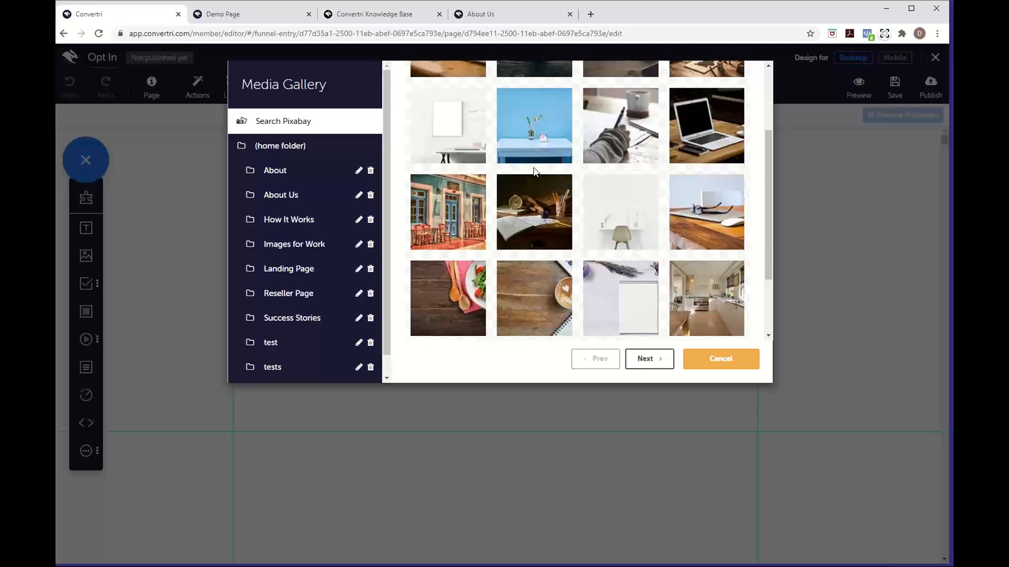
scroll(533, 171, "up", 3)
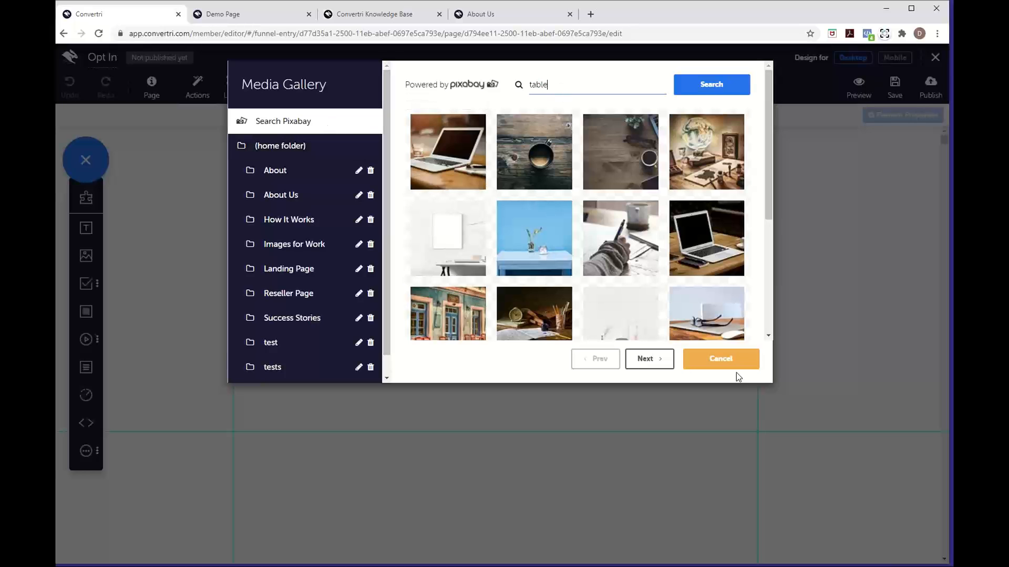
left_click(723, 362)
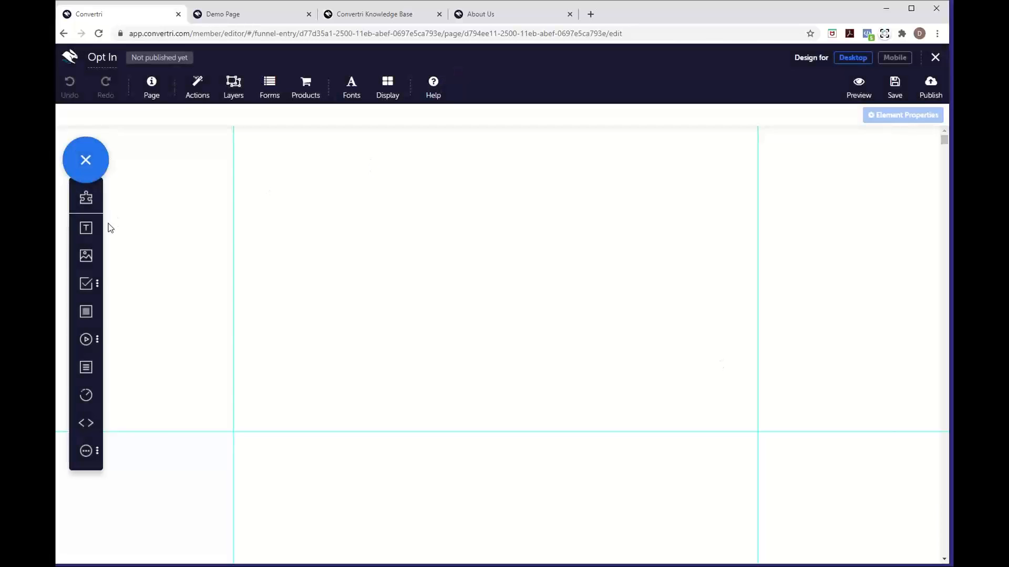
Add an Image element and show the home folder's uploaded woman.jpg photos
left_click(86, 256)
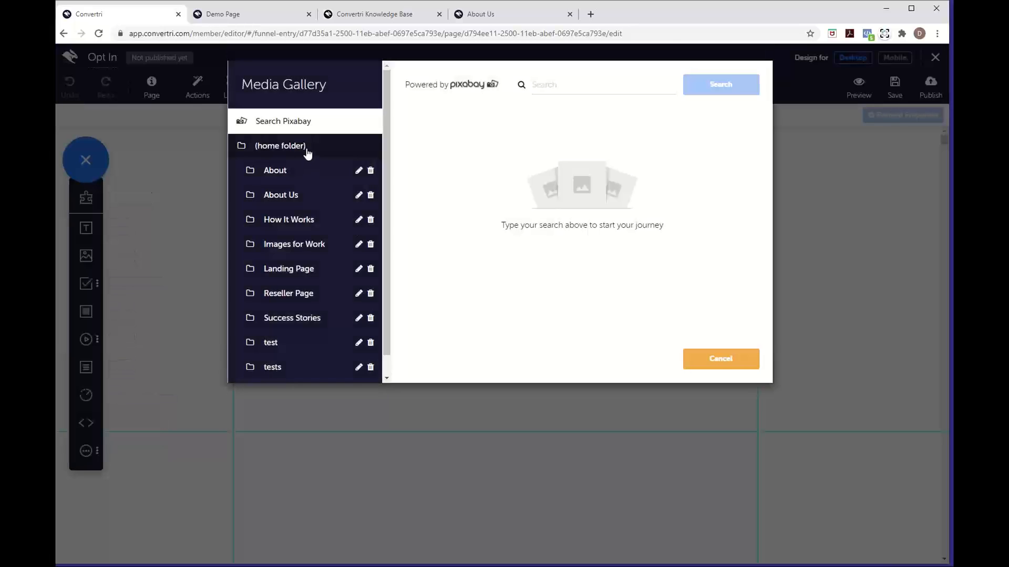
left_click(307, 151)
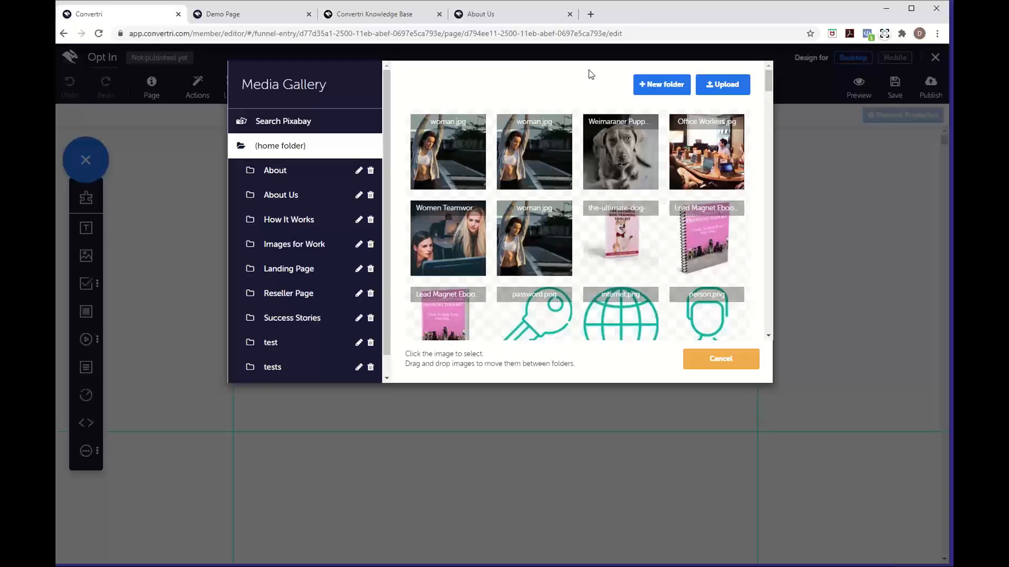
Insert the first woman.jpg photo, the woman stretching on a pier, onto the Opt In canvas
left_click(443, 138)
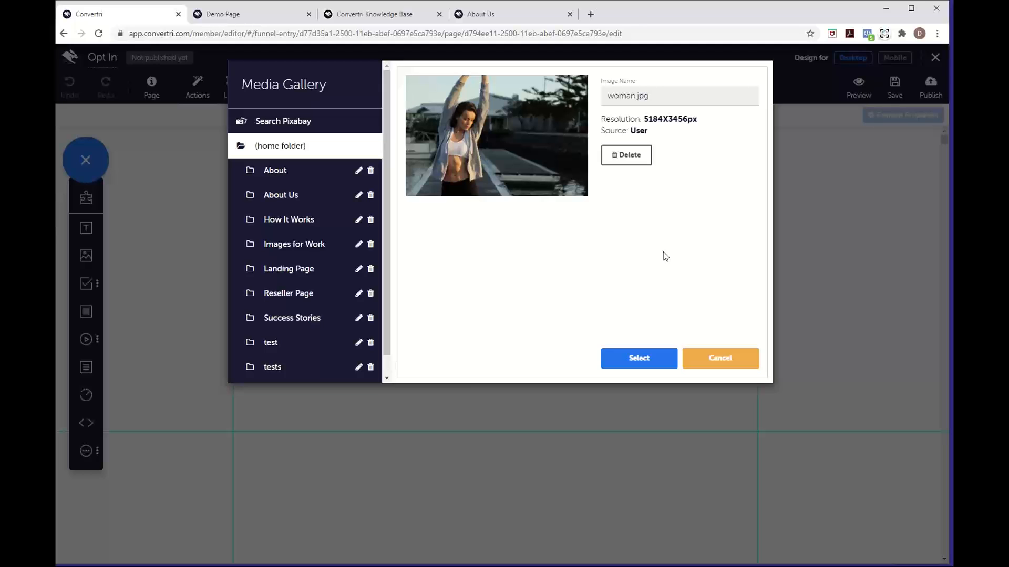
left_click(638, 361)
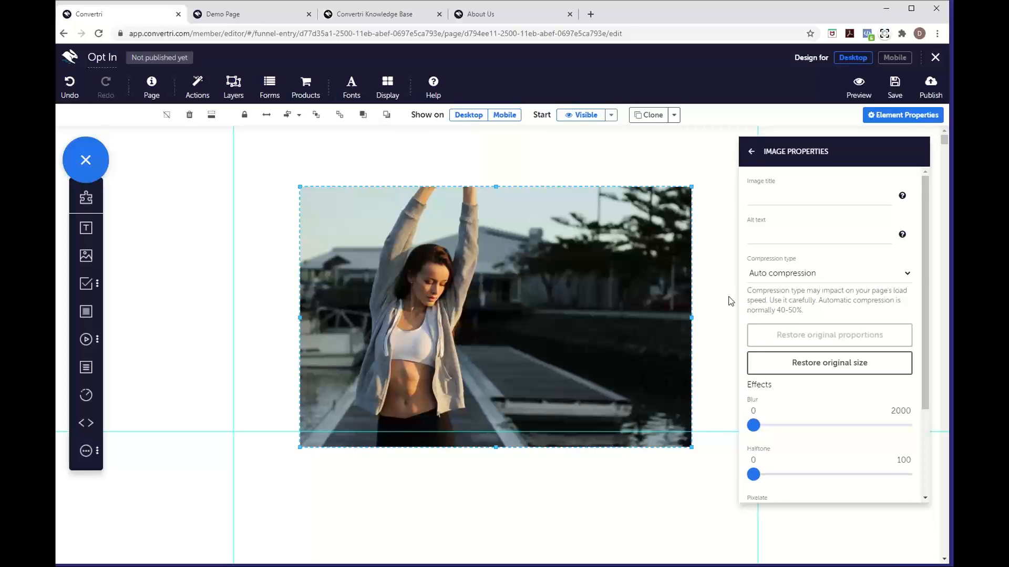
Scroll past the photo's Blur, Halftone, Pixelate and Sepia effects unchanged, then return to its main property list
scroll(834, 424, "down", 3)
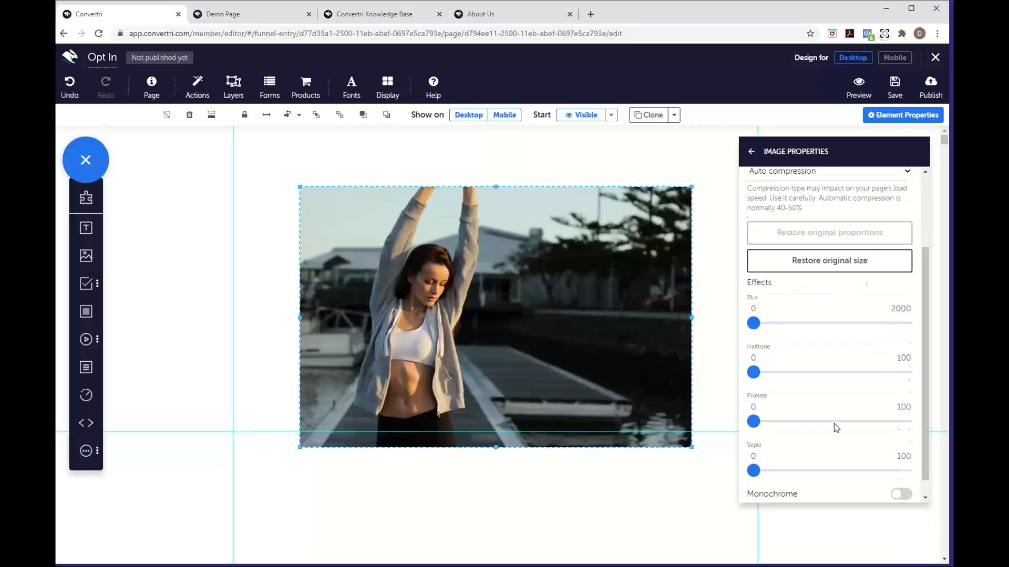
left_click(753, 156)
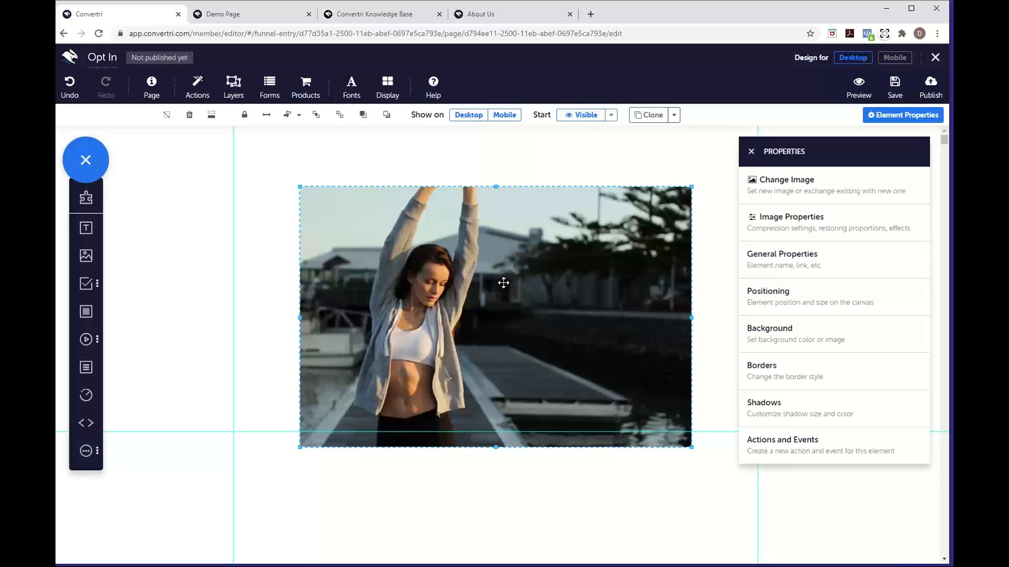
Stretch the woman photo to the full page width and move it down the page
mouse_move(484, 282)
left_mouse_down()
mouse_move(456, 298)
mouse_move(496, 283)
left_mouse_up()
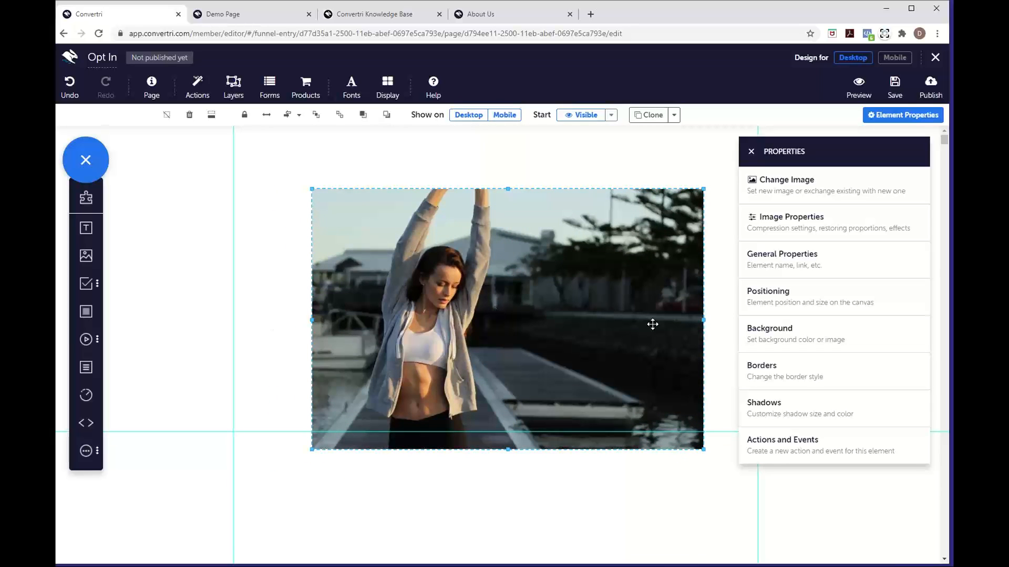
left_click(267, 121)
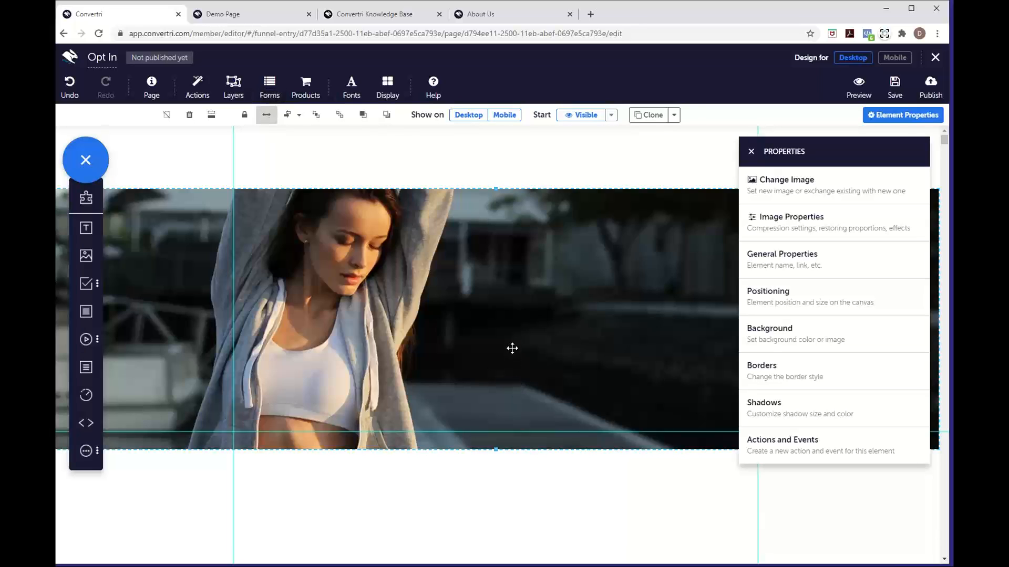
left_click_drag(511, 347, 511, 404)
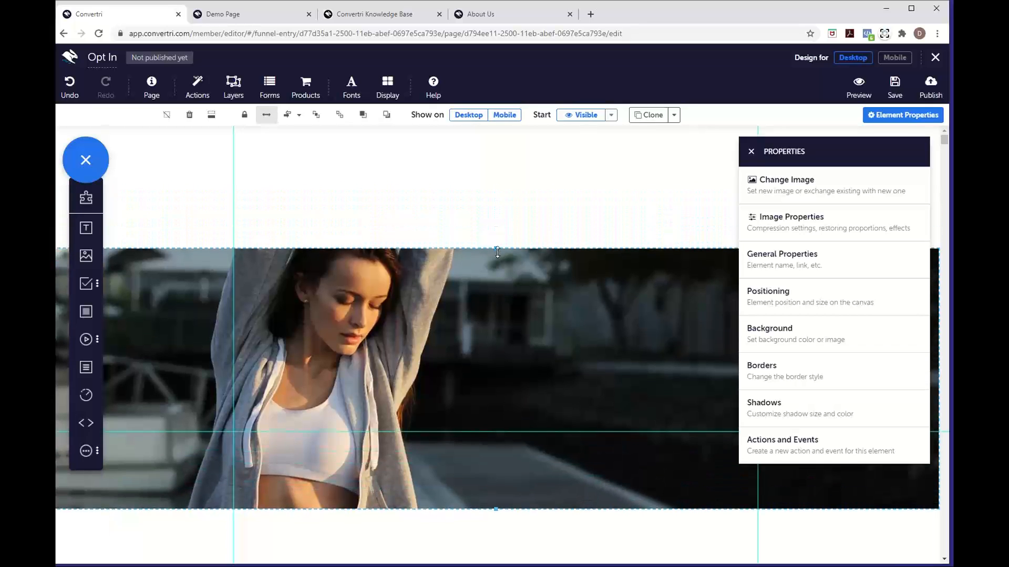
Extend the photo's top and bottom edges so it fills the page like a background
left_click_drag(496, 249, 497, 131)
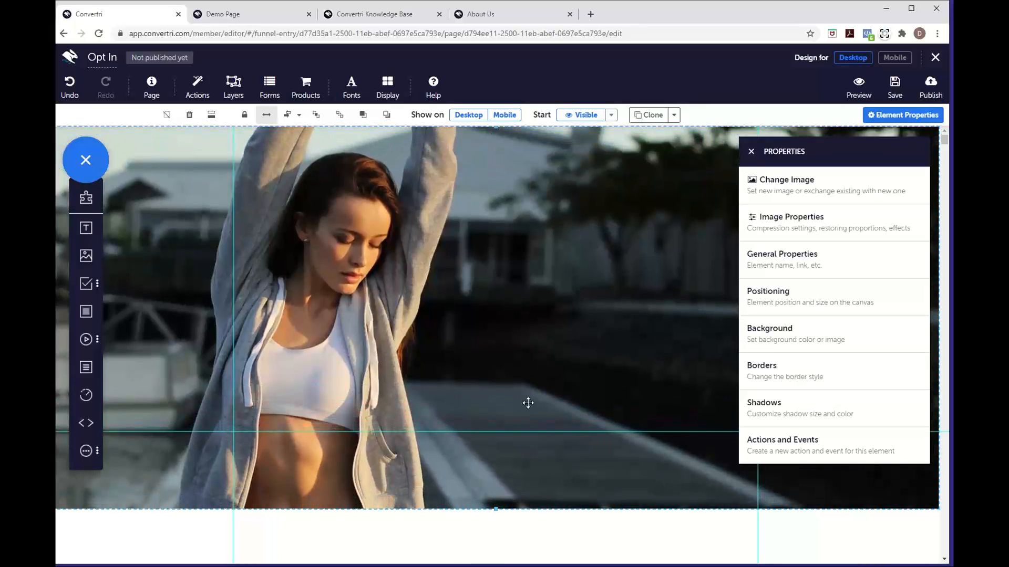
scroll(527, 403, "down", 2)
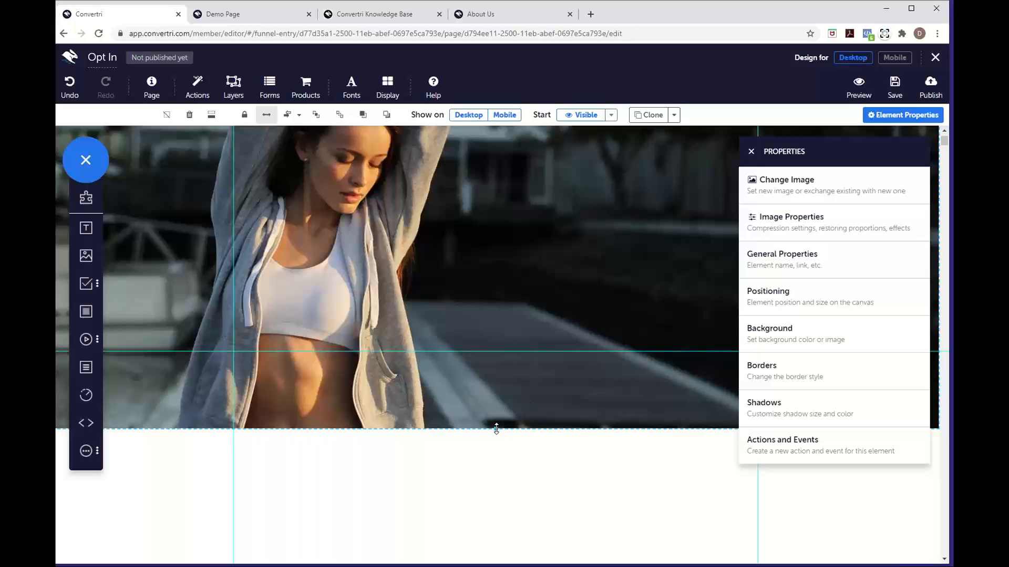
left_click_drag(496, 429, 500, 556)
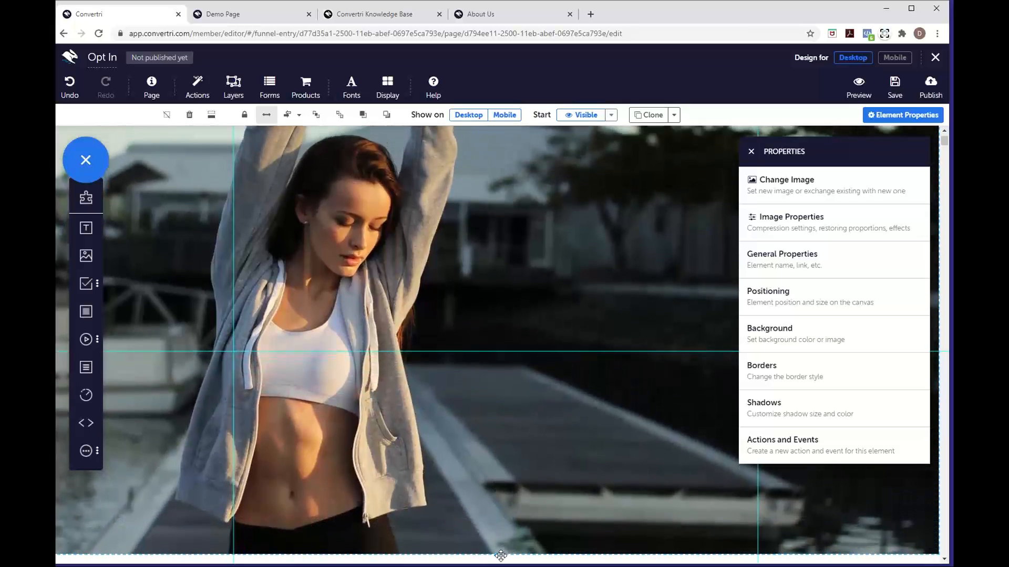
scroll(544, 333, "up", 2)
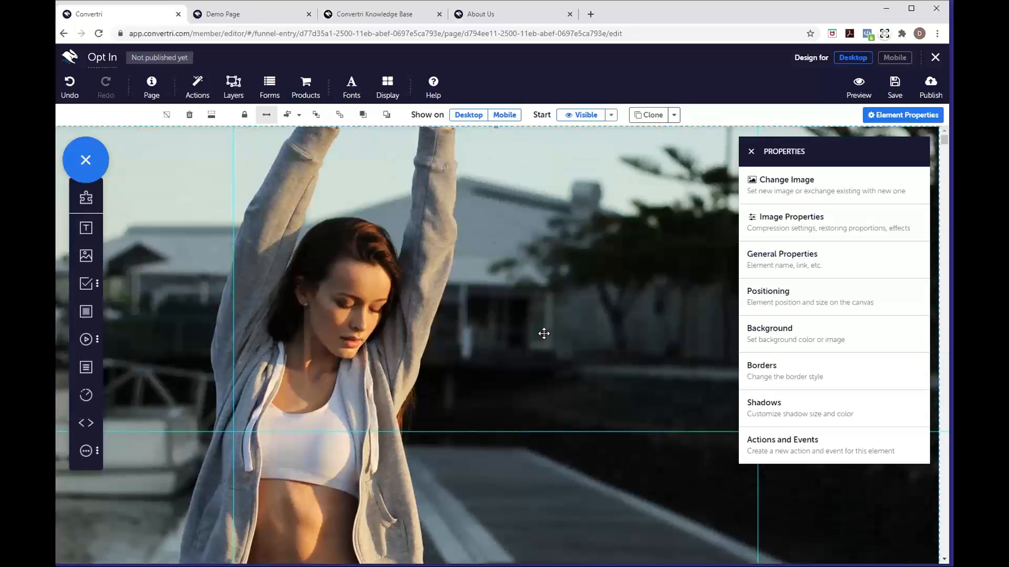
scroll(544, 334, "down", 2)
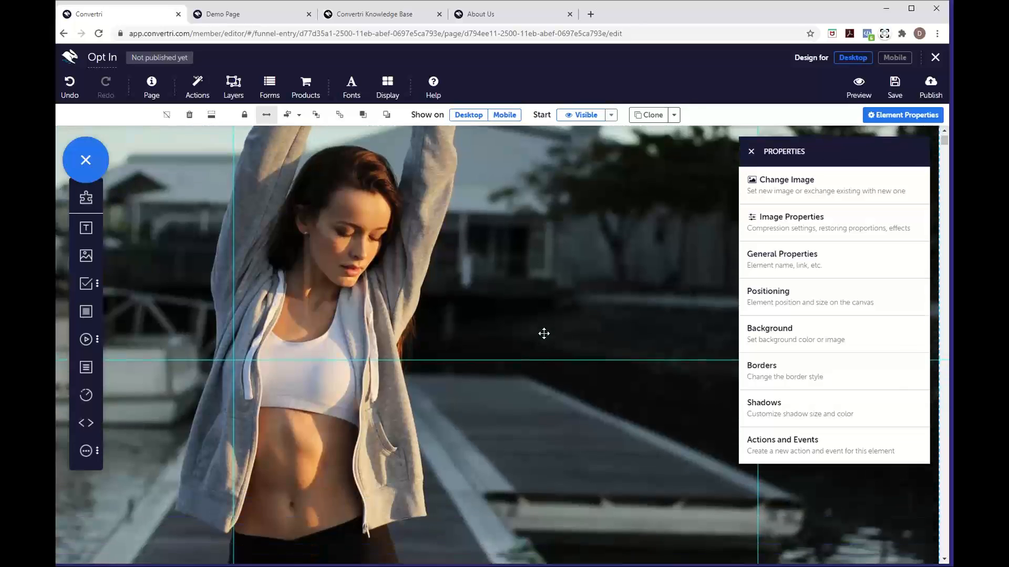
scroll(544, 333, "up", 2)
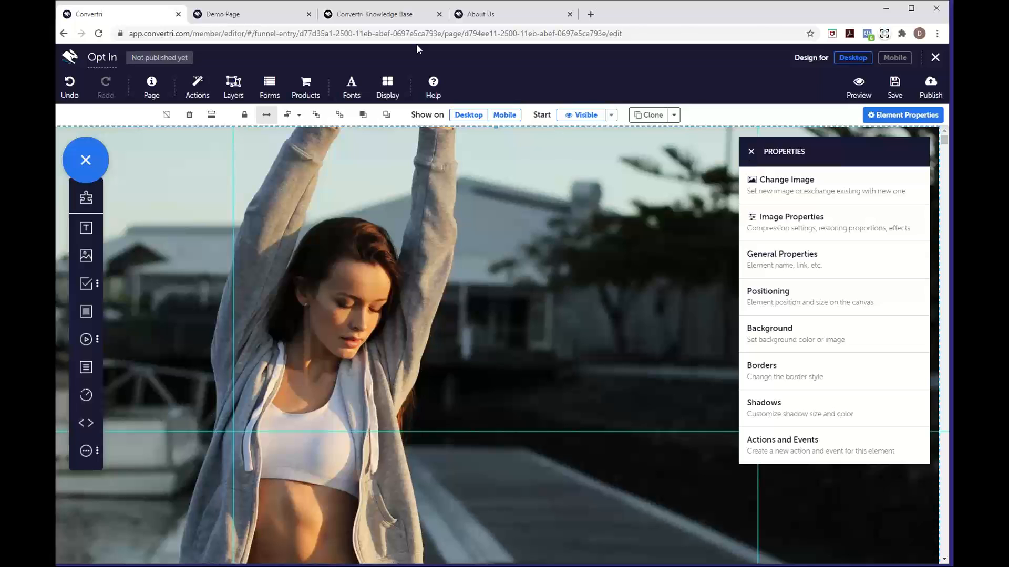
left_click(262, 21)
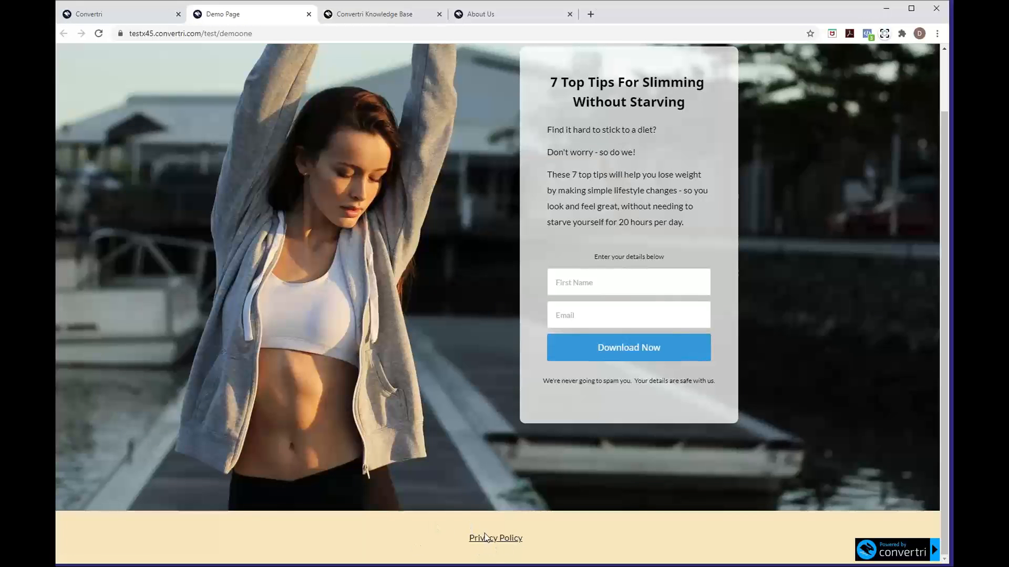
scroll(484, 535, "up", 2)
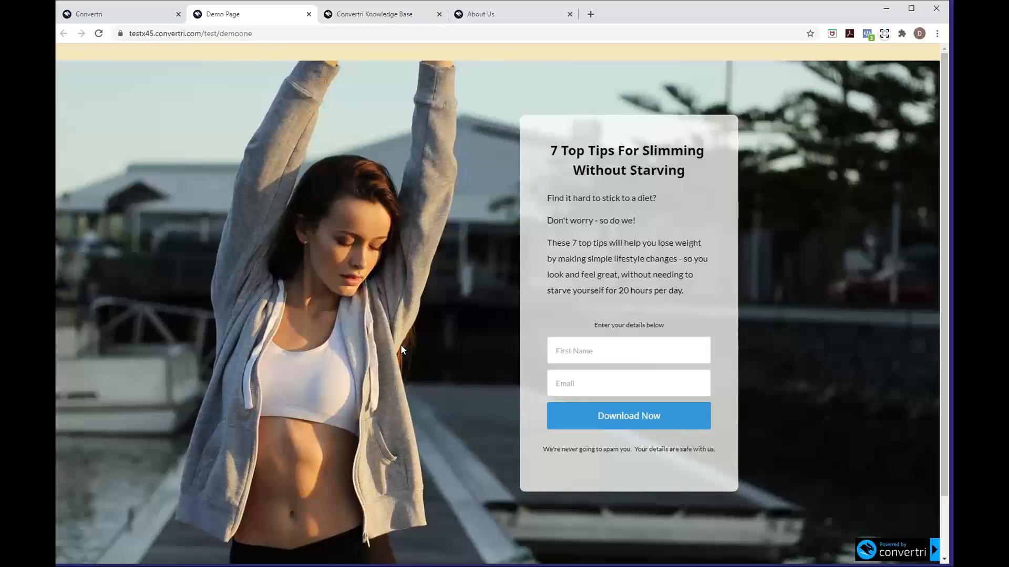
left_click(153, 20)
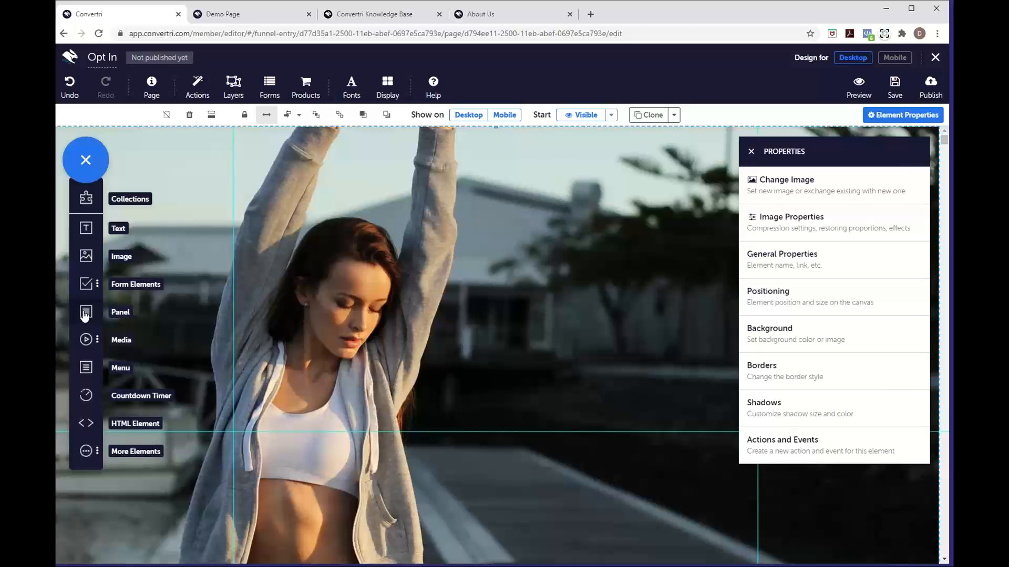
Add a full-width Panel and shrink it to a thin strip above the photo
left_click_drag(84, 315, 458, 302)
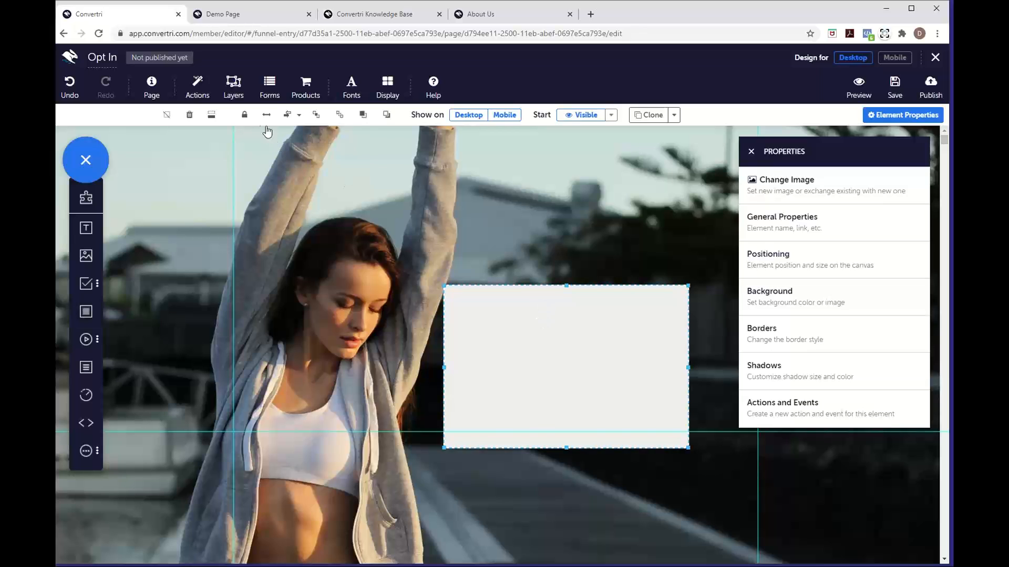
left_click(266, 118)
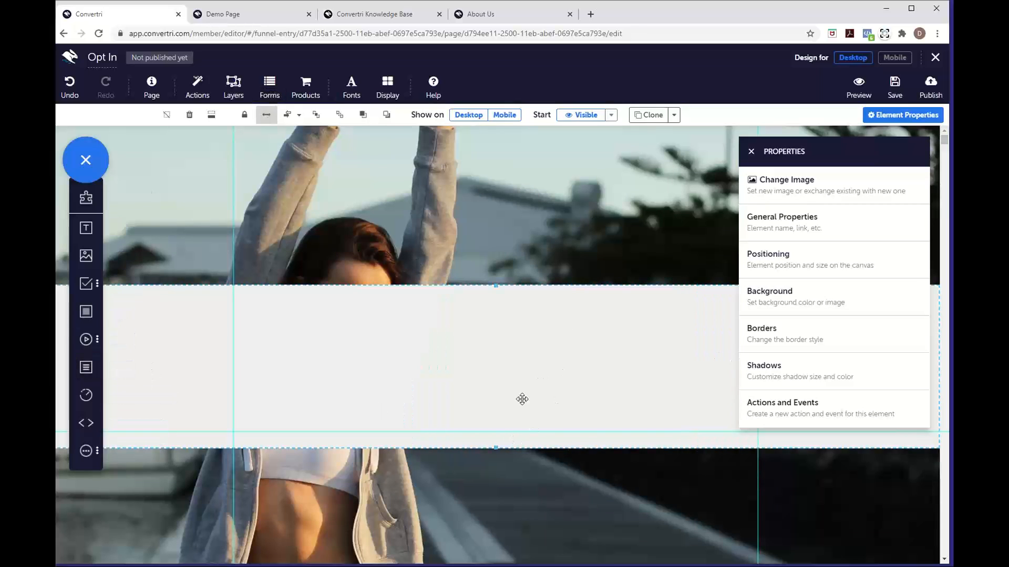
left_click_drag(496, 445, 515, 155)
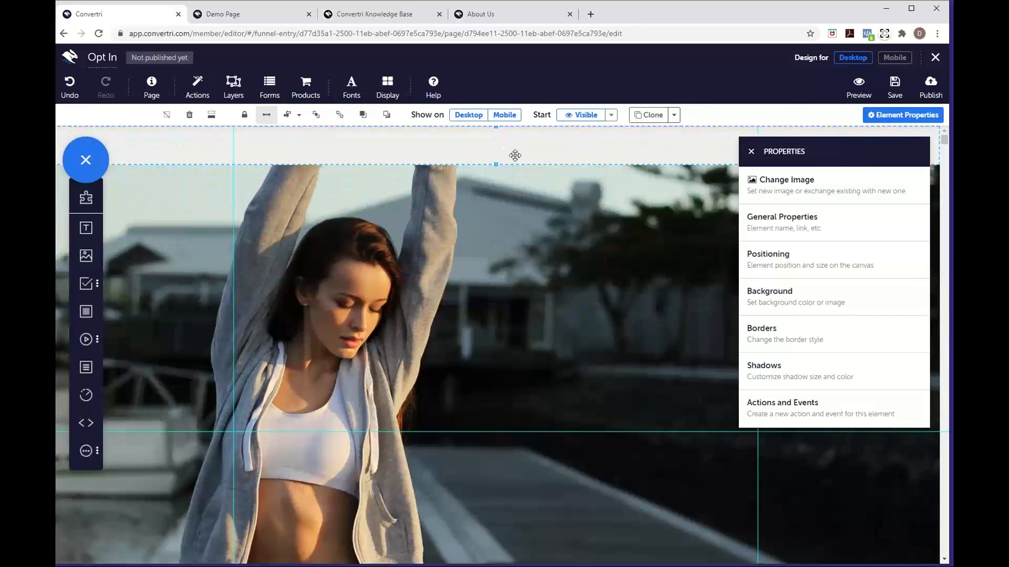
Bring up the top strip's Background settings and its fill colour picker
left_click(807, 315)
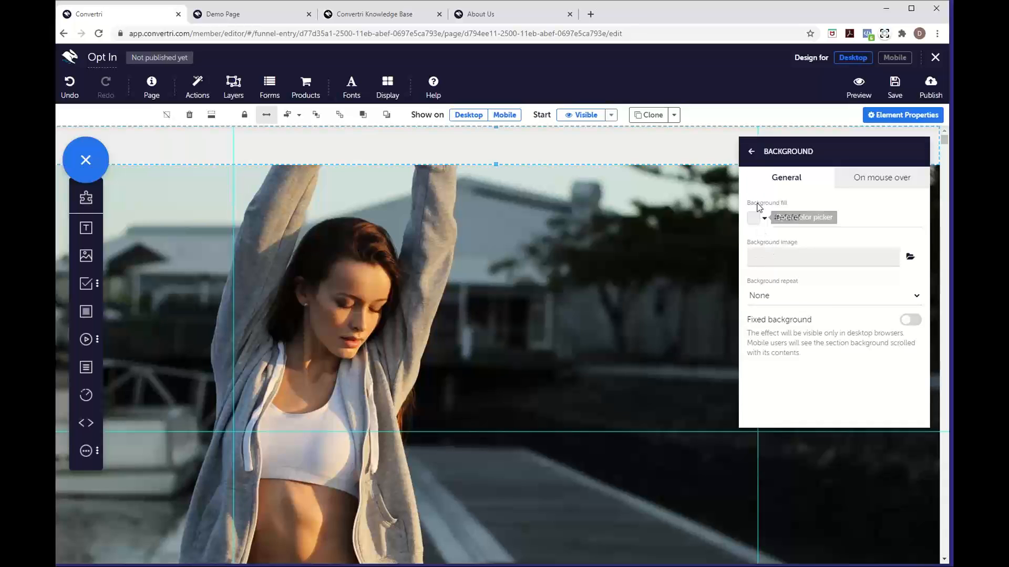
left_click(752, 152)
left_click(748, 154)
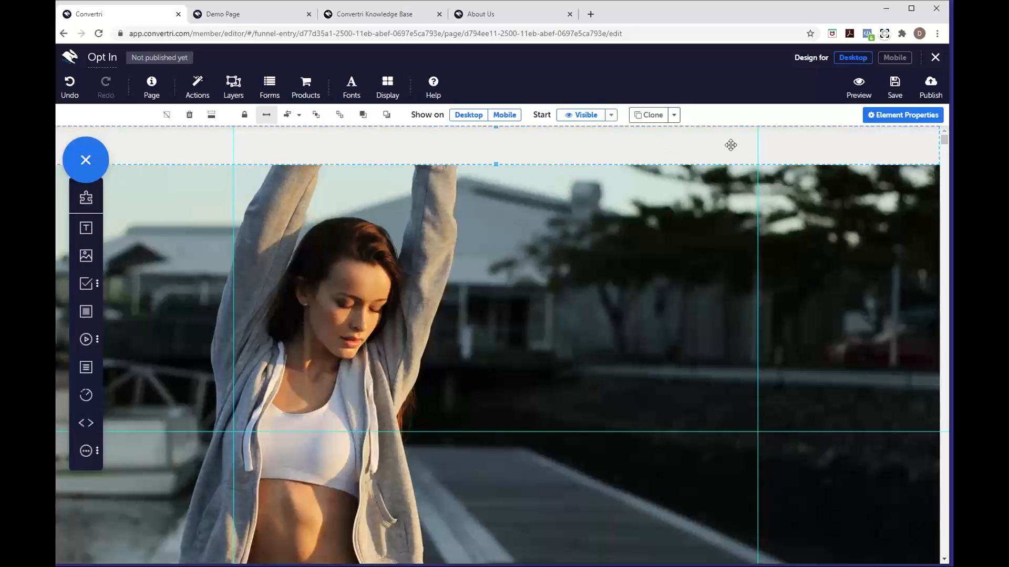
left_click(895, 120)
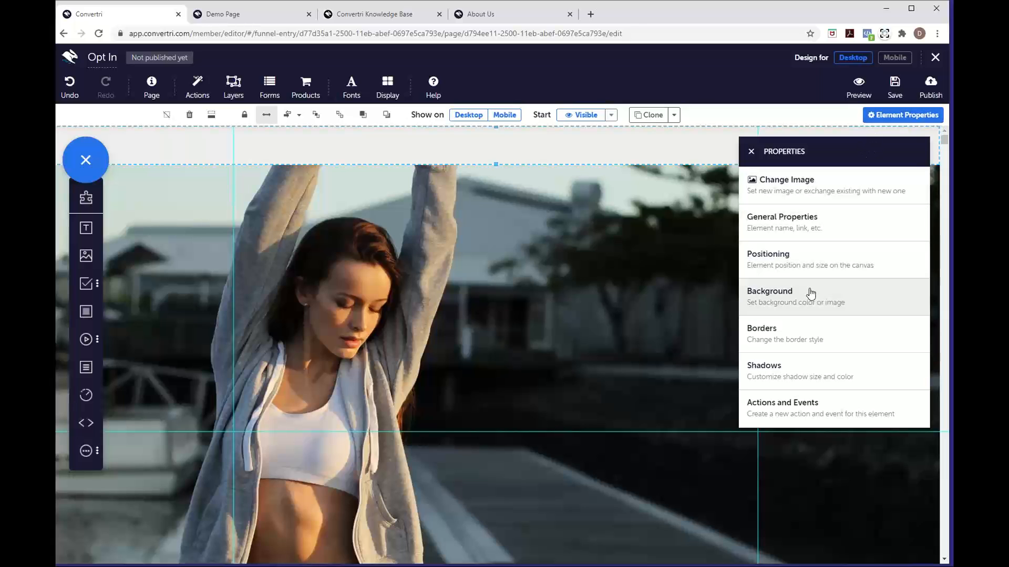
left_click(808, 294)
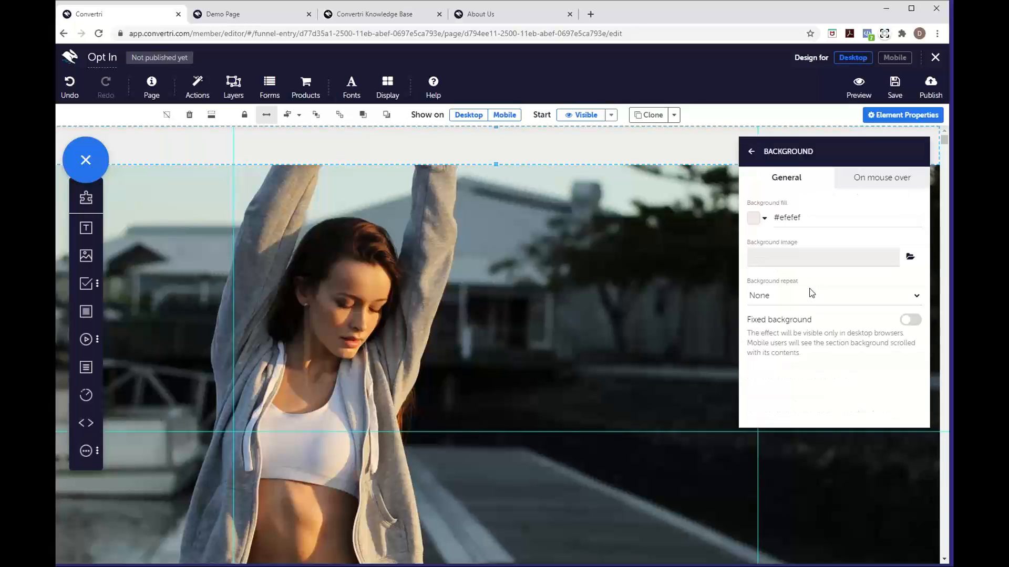
left_click(753, 219)
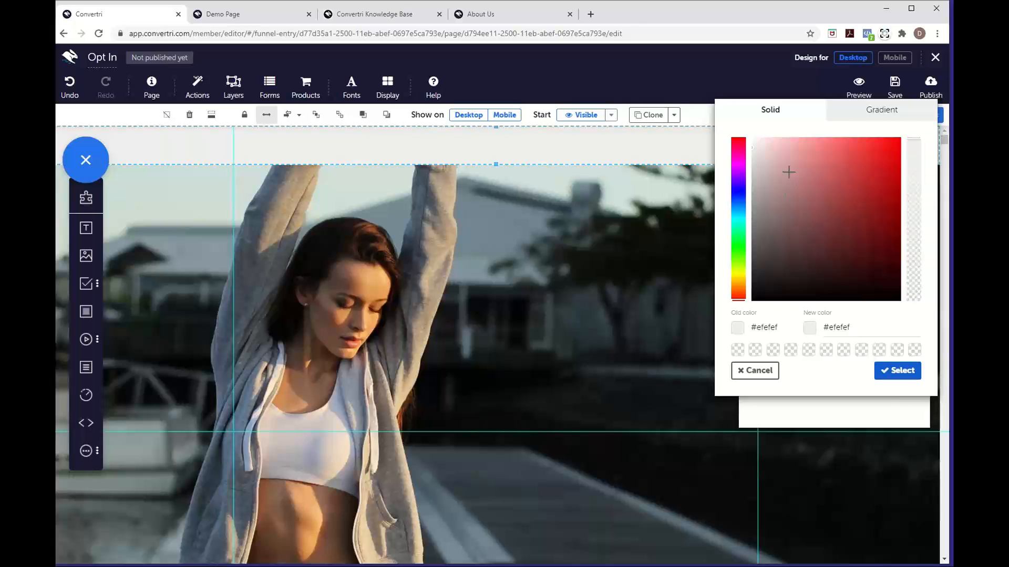
Pick pale cream rgb(255, 251, 225) as the strip's fill and apply it
mouse_move(774, 158)
left_mouse_down()
mouse_move(815, 151)
mouse_move(839, 164)
mouse_move(853, 215)
mouse_move(840, 184)
mouse_move(806, 157)
mouse_move(778, 153)
mouse_move(772, 164)
mouse_move(802, 209)
mouse_move(768, 157)
mouse_move(776, 148)
mouse_move(810, 175)
mouse_move(815, 225)
mouse_move(803, 169)
mouse_move(770, 166)
mouse_move(765, 150)
mouse_move(791, 164)
mouse_move(770, 155)
left_mouse_up()
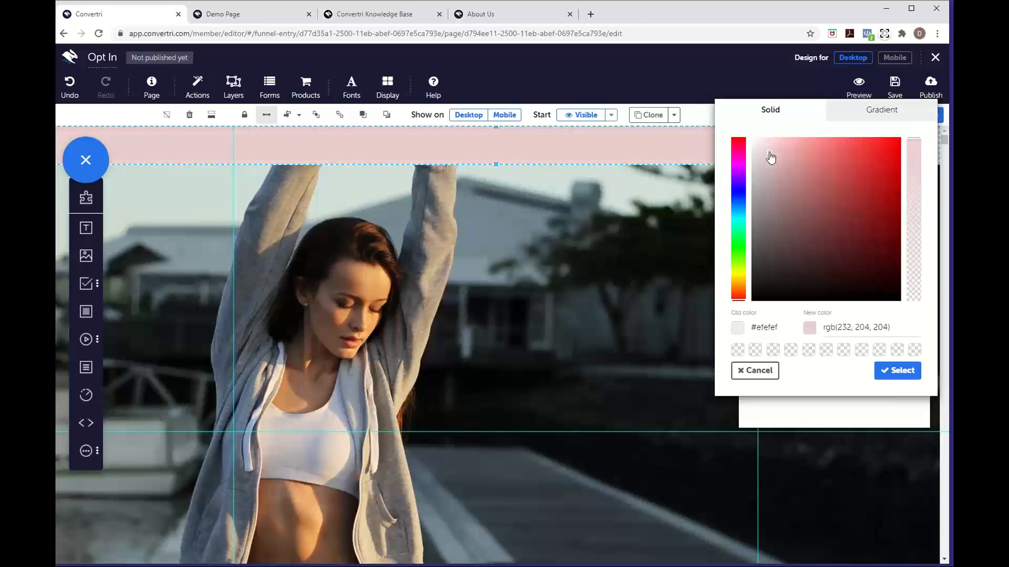
mouse_move(770, 157)
left_mouse_down()
mouse_move(788, 168)
mouse_move(793, 198)
mouse_move(767, 166)
mouse_move(770, 151)
mouse_move(800, 180)
mouse_move(777, 156)
mouse_move(795, 198)
mouse_move(781, 180)
mouse_move(790, 236)
mouse_move(768, 151)
left_mouse_up()
left_click(746, 180)
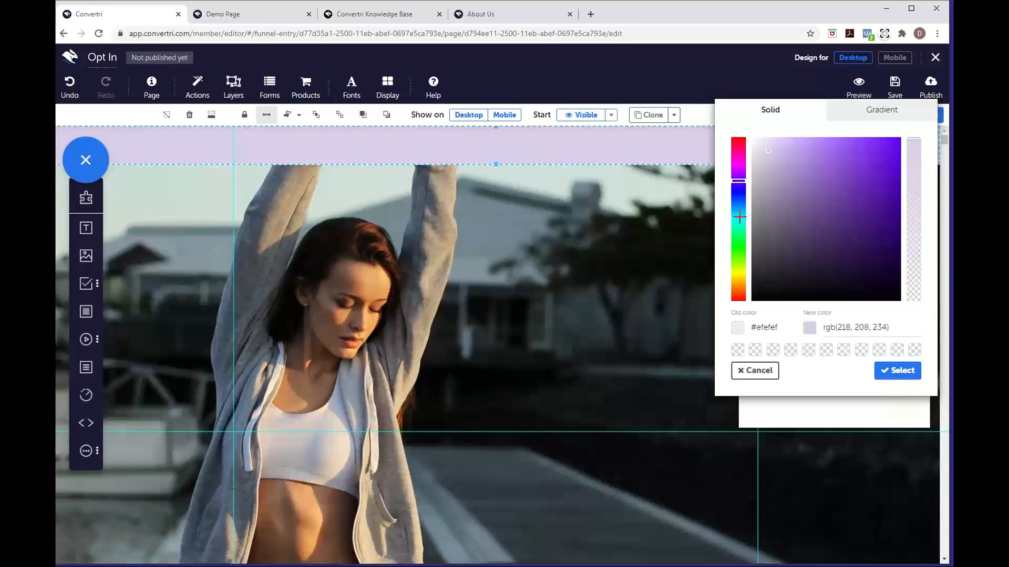
left_click(738, 275)
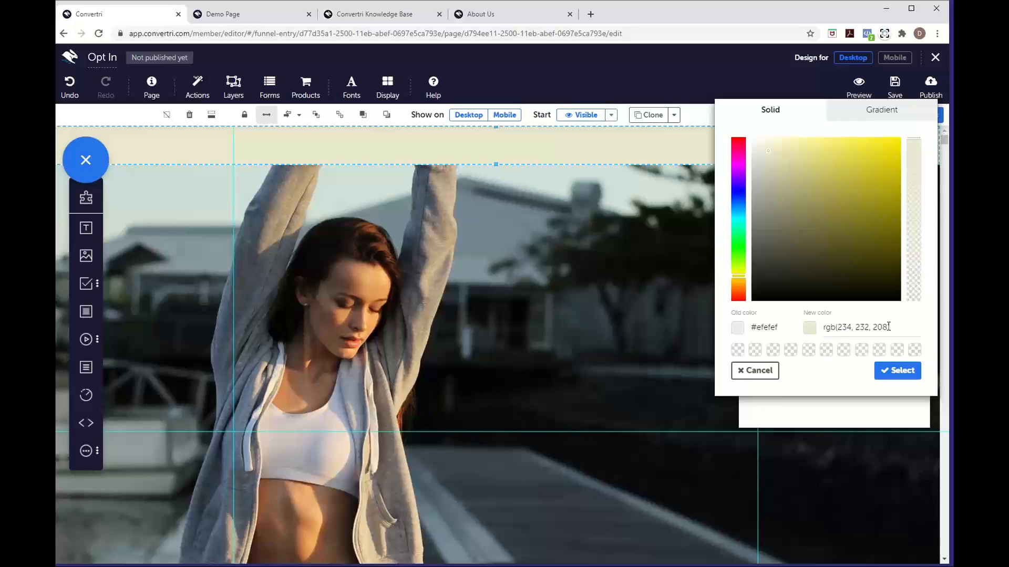
left_click_drag(887, 327, 842, 327)
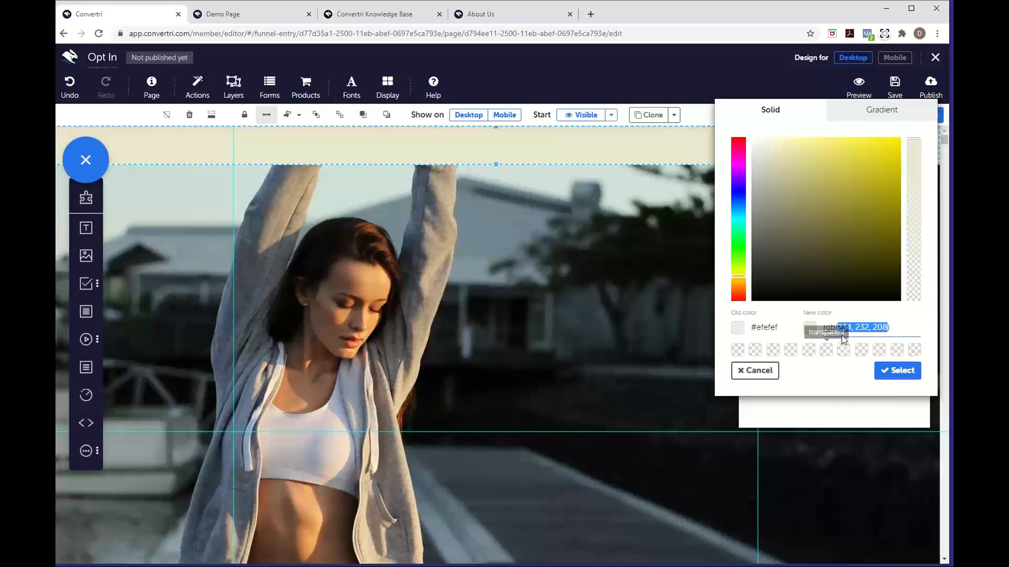
left_click_drag(773, 146, 768, 134)
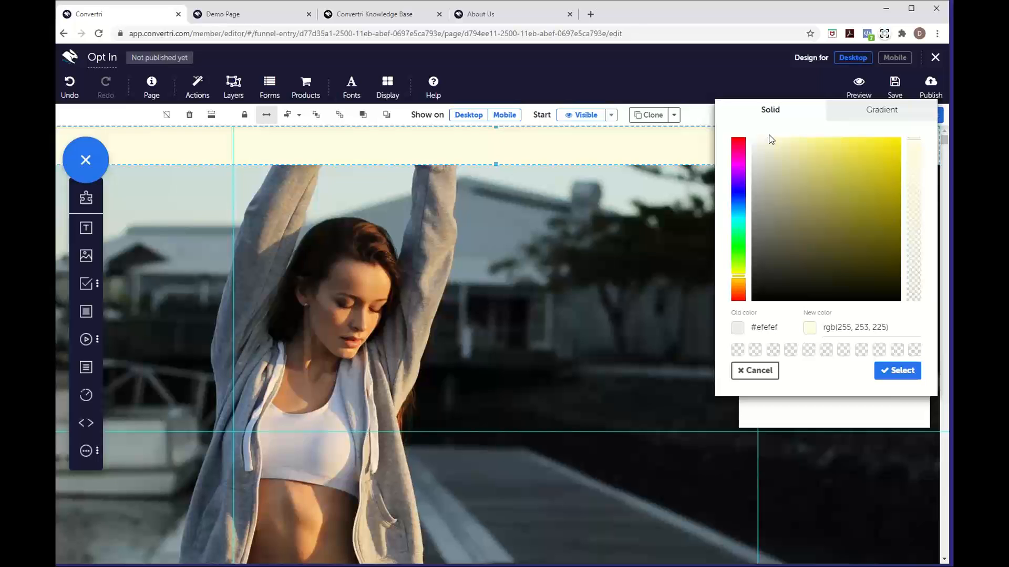
left_click(737, 279)
left_click(899, 371)
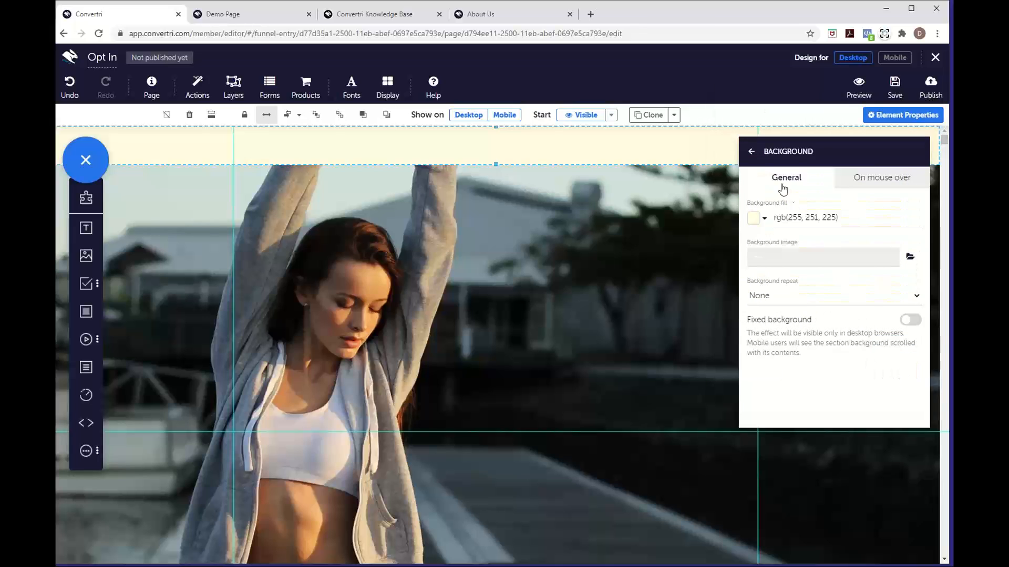
left_click(751, 152)
left_click(750, 153)
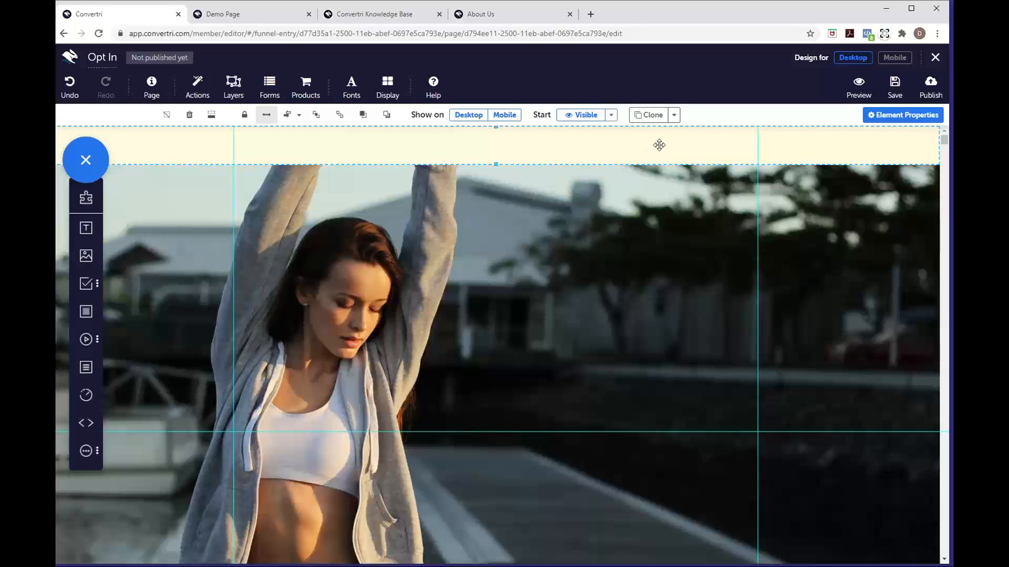
Clone the cream top strip and drag the copy below the woman photo
left_click(651, 116)
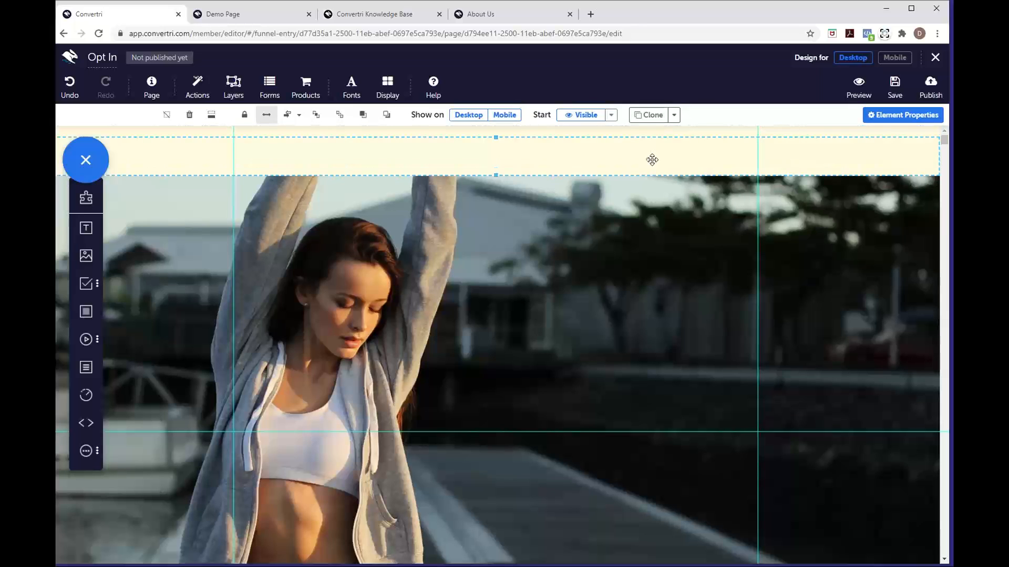
left_click_drag(652, 159, 646, 416)
scroll(646, 417, "down", 3)
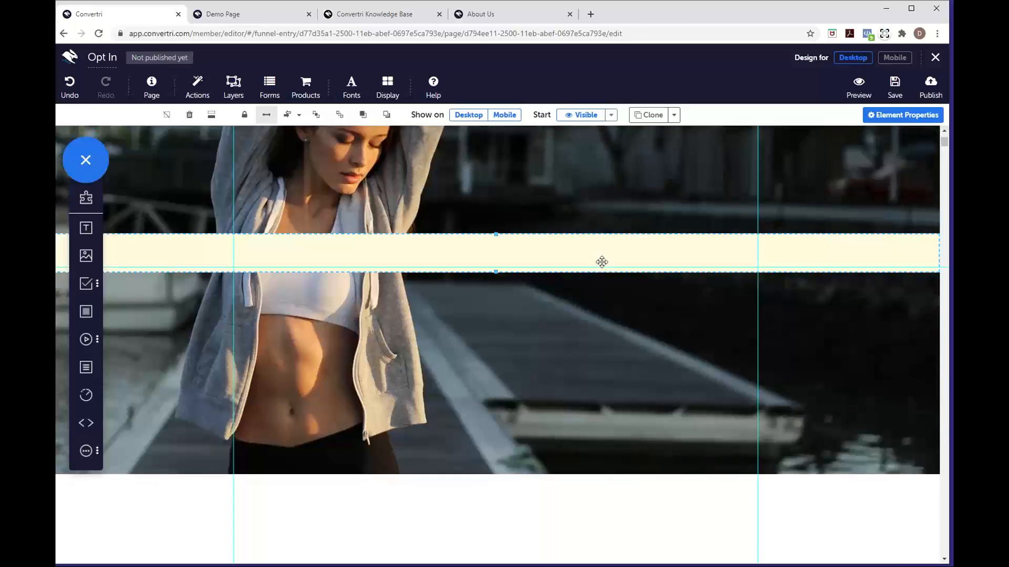
left_click_drag(602, 262, 594, 501)
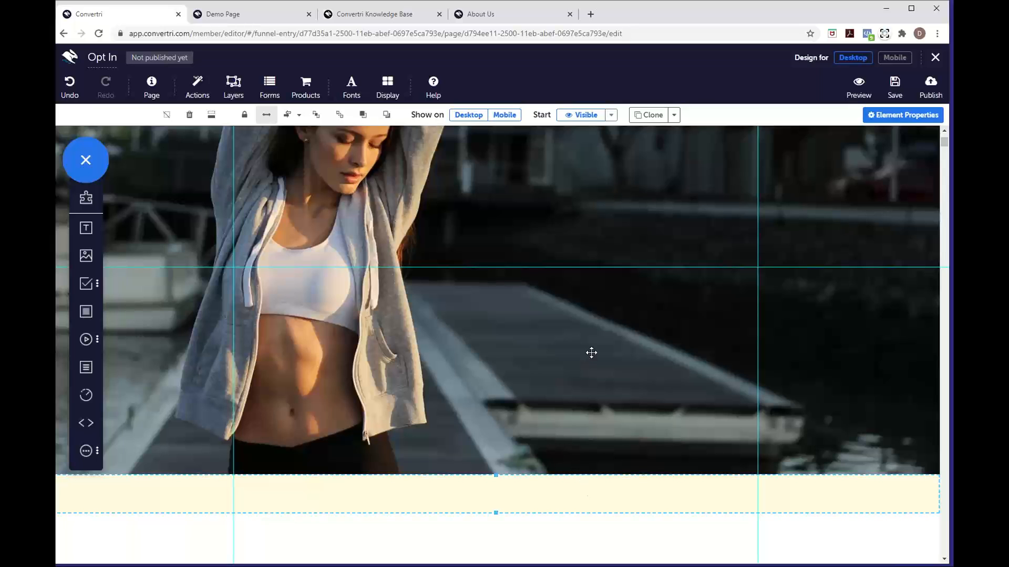
scroll(591, 353, "up", 3)
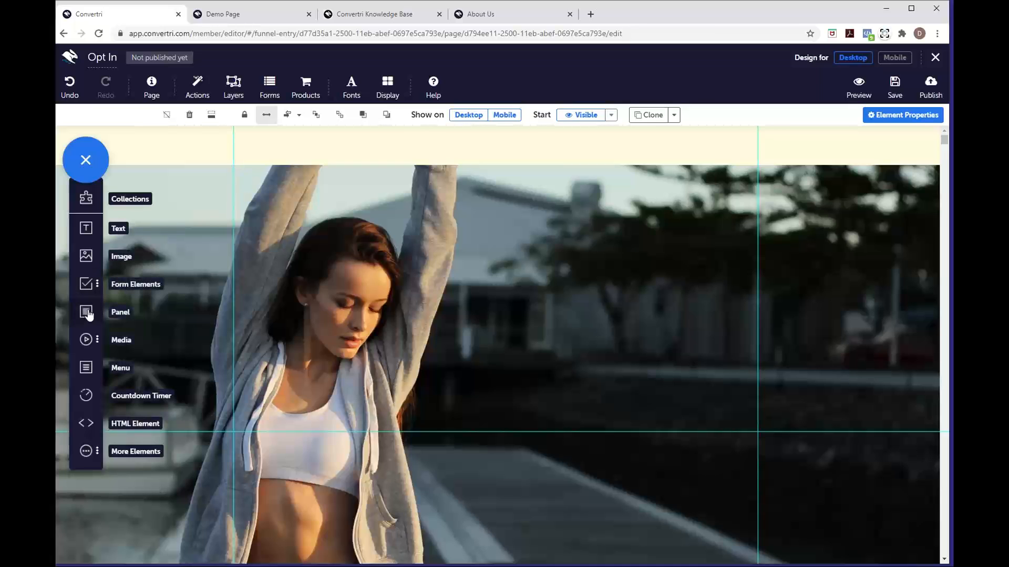
Add a tall light grey panel covering the right half of the photo
left_click_drag(88, 314, 639, 395)
left_click_drag(744, 399, 623, 272)
left_click_drag(746, 414, 782, 565)
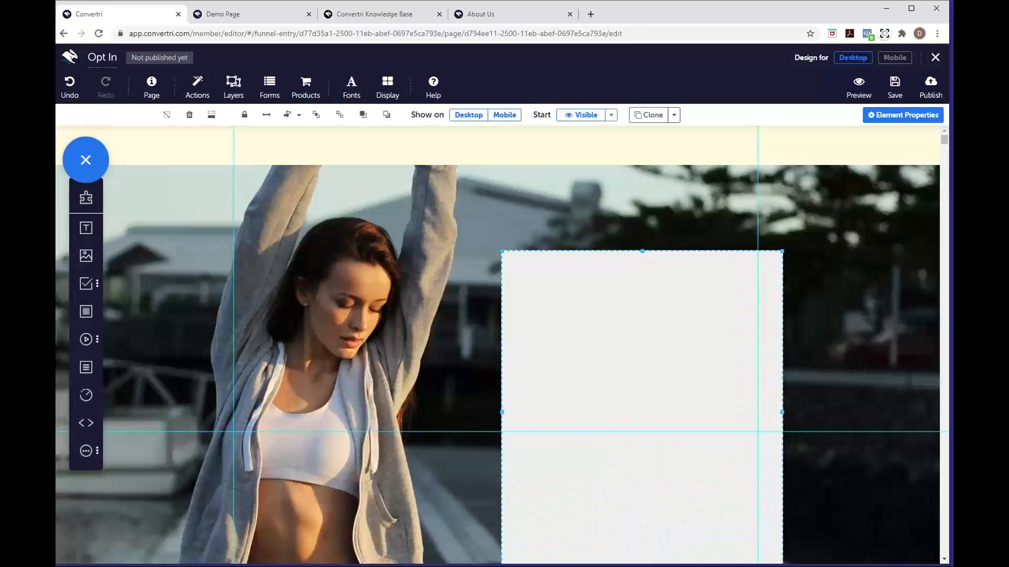
left_click_drag(694, 474, 695, 446)
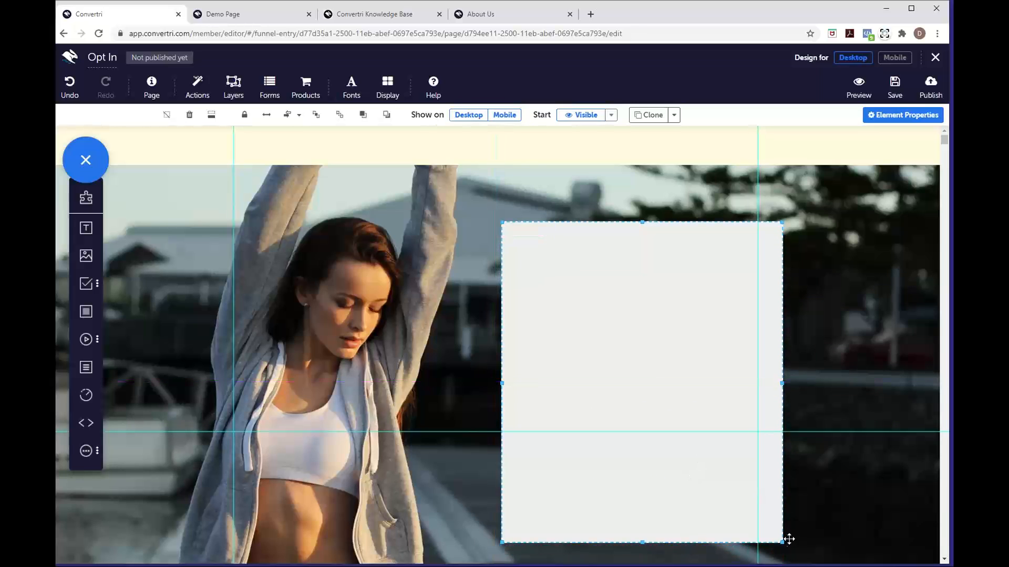
left_click_drag(782, 542, 786, 557)
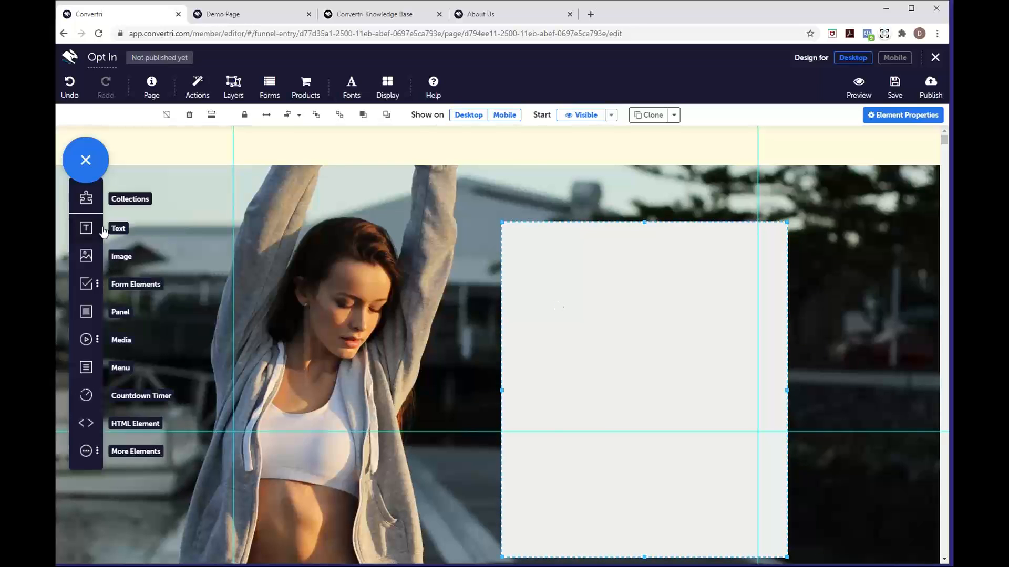
Check the Demo Page for reference, then drop an empty Text element near the panel's top
left_click(257, 11)
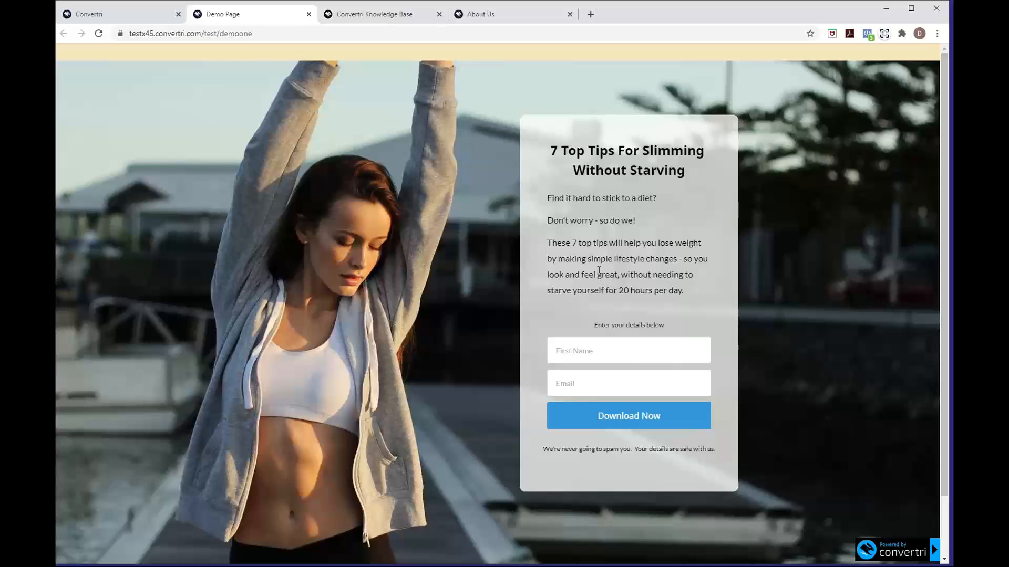
left_click(142, 15)
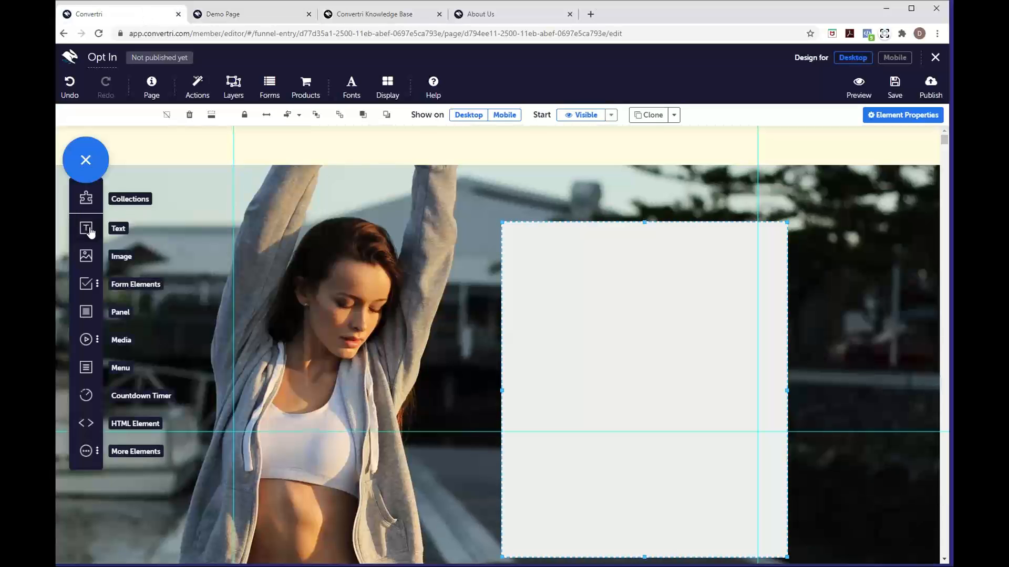
left_click_drag(90, 232, 561, 278)
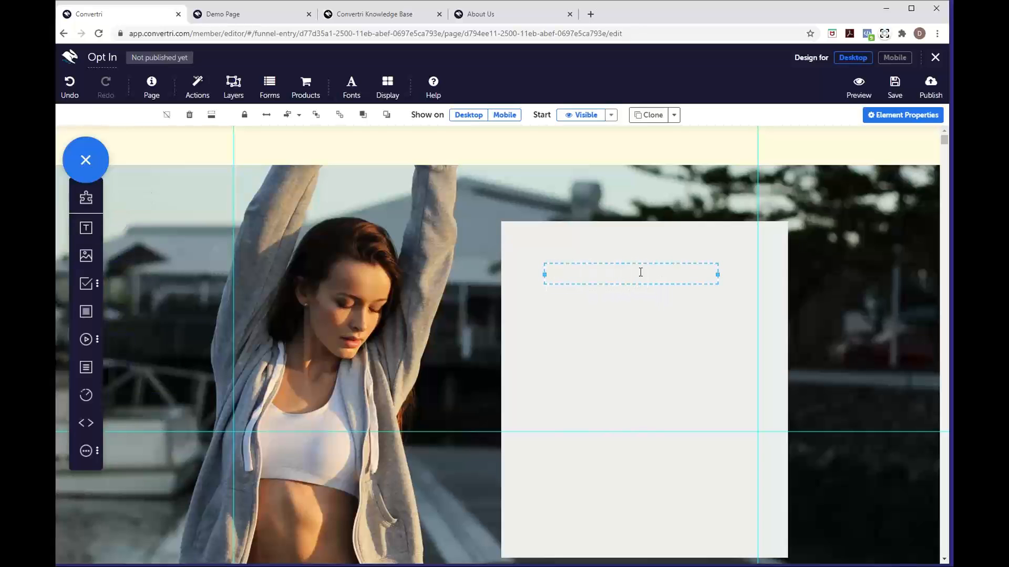
left_click(683, 283)
scroll(683, 283, "down", 8)
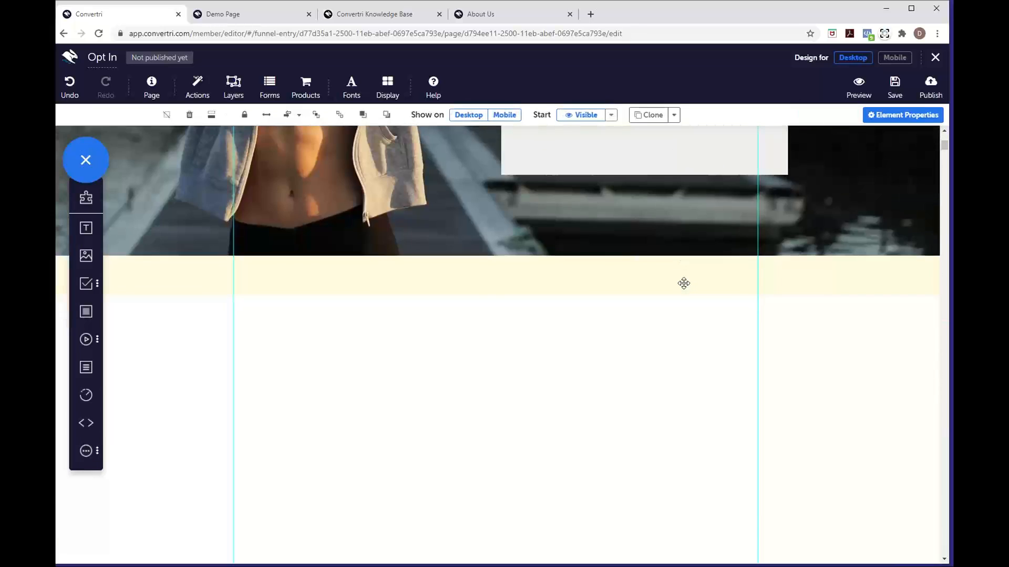
Type the headline '7 Top Tips For Slimming Without Starving' and add an empty text box beneath
scroll(683, 283, "up", 6)
left_click(631, 244)
type("7 TO")
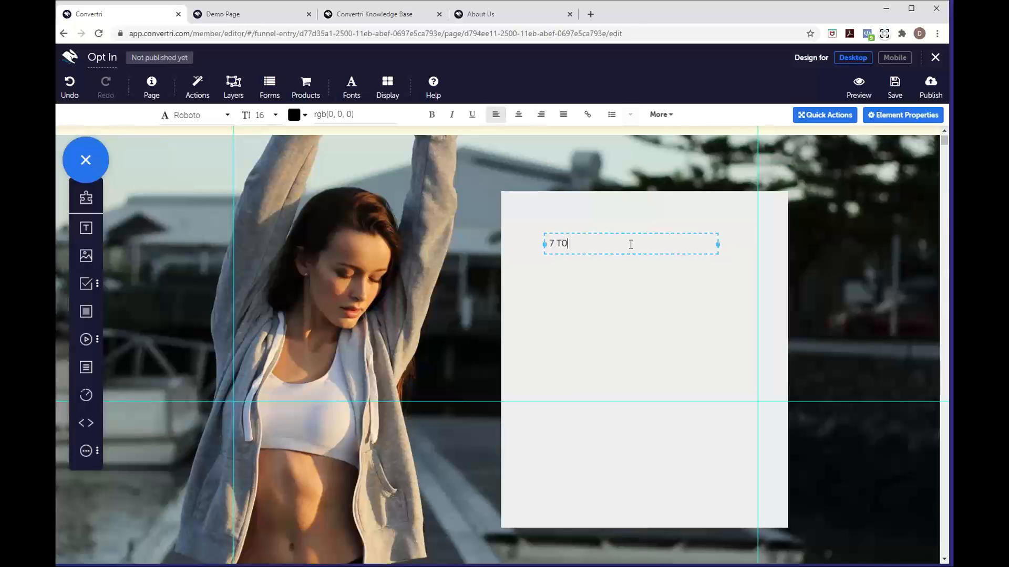
key("BackSpace")
type("op Tips For Slimming Wlithout Starving")
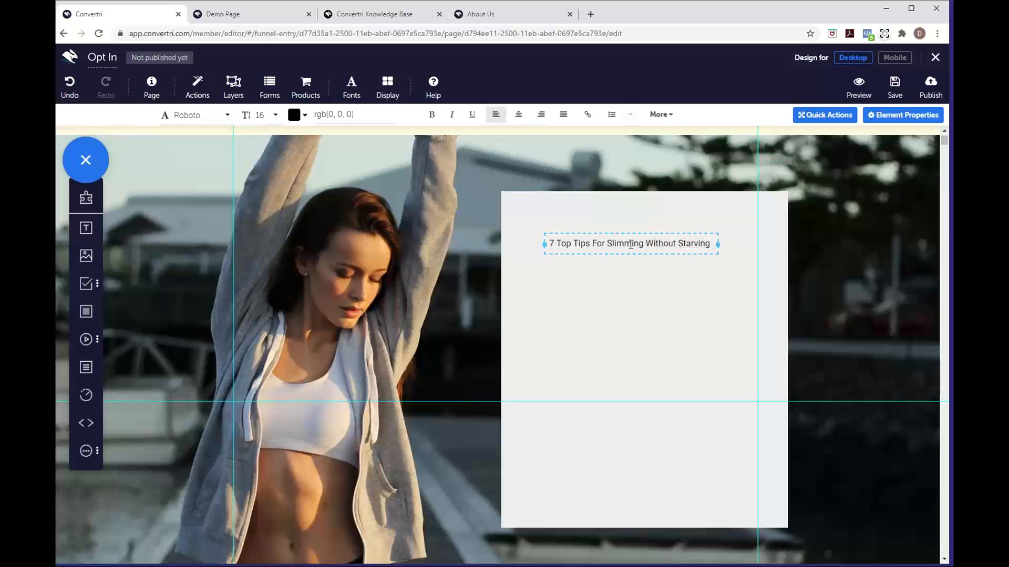
left_click(601, 326)
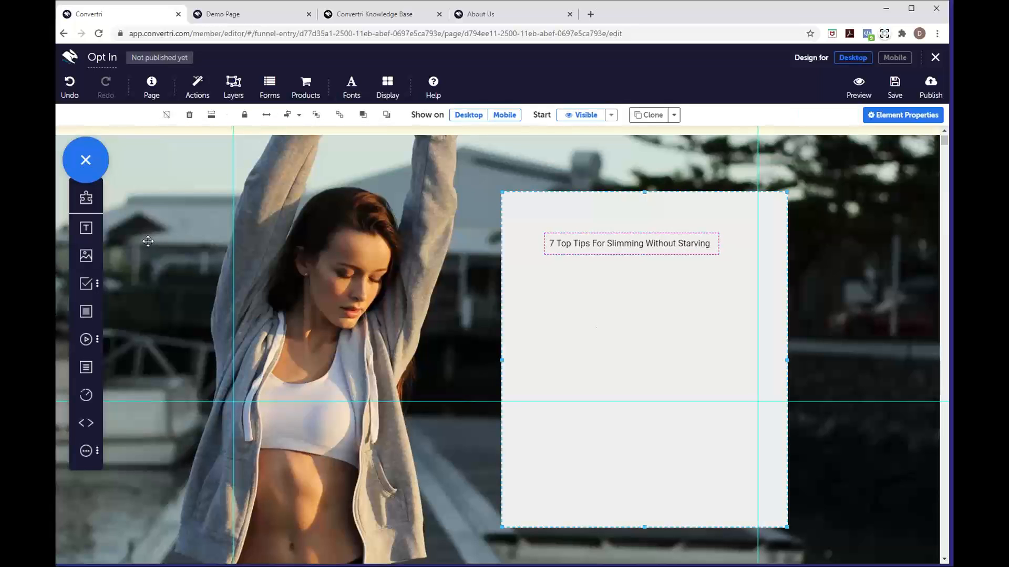
left_click_drag(85, 227, 570, 282)
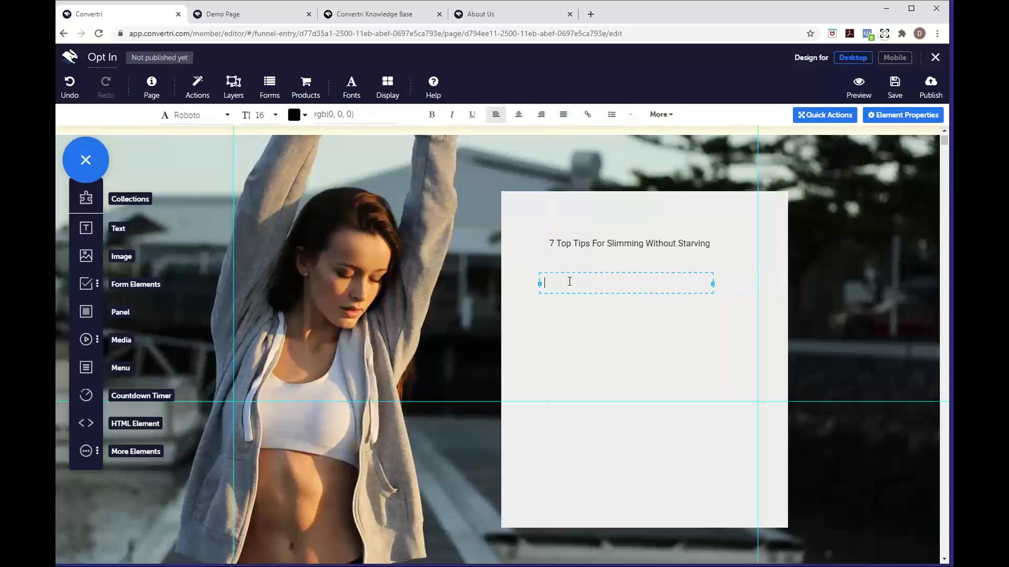
Type the lines 'Find it hard to stick to a diet?' and 'Don't worry - so do we!'
type("Find it hard to stick to adiet?")
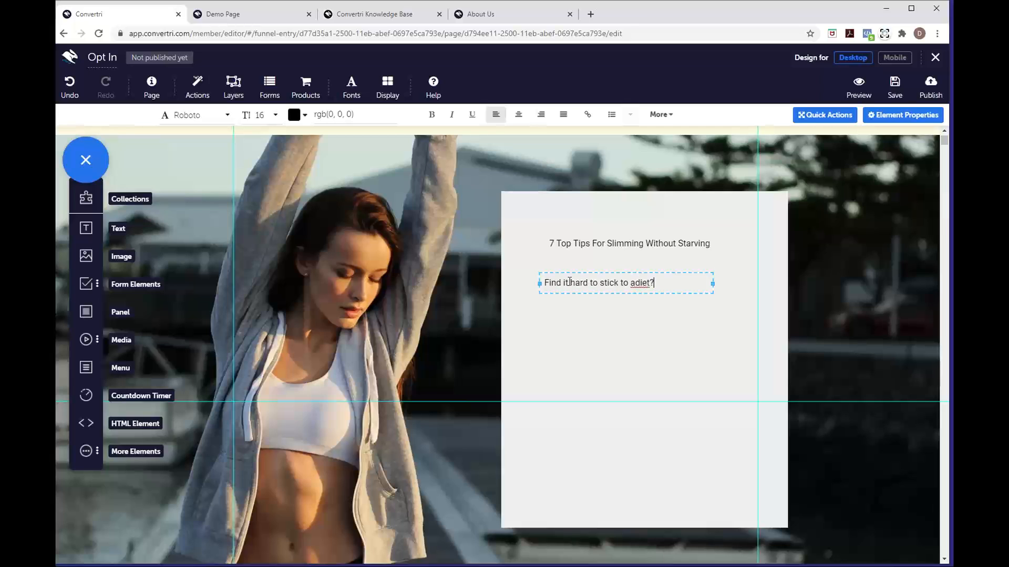
key("BackSpace")
key("BackSpace")
key("BackSpace")
key("BackSpace")
key("BackSpace")
type("diet?")
key("Return")
type("Don't worry - so do ")
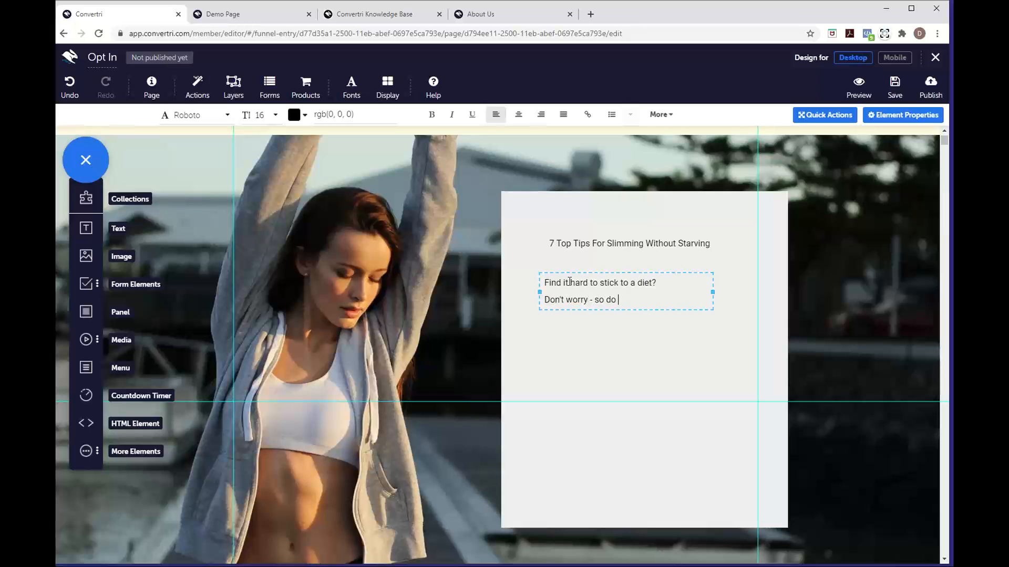
type("we!")
key("Return")
Add the line about simple lifestyle changes without starving 20 hours a day, then another text box
type("These 7 top tips will help ")
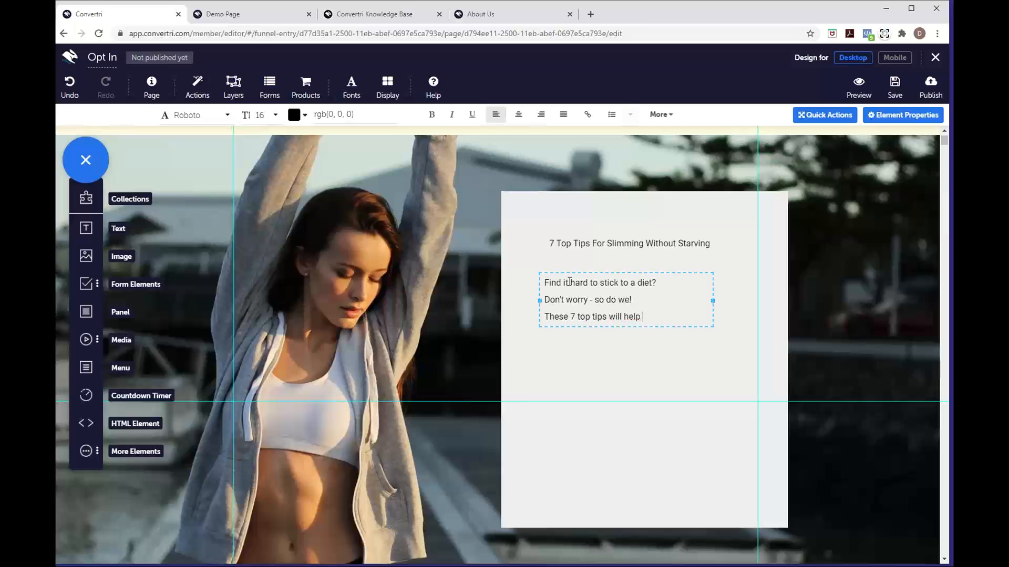
type("you lose weight by mak")
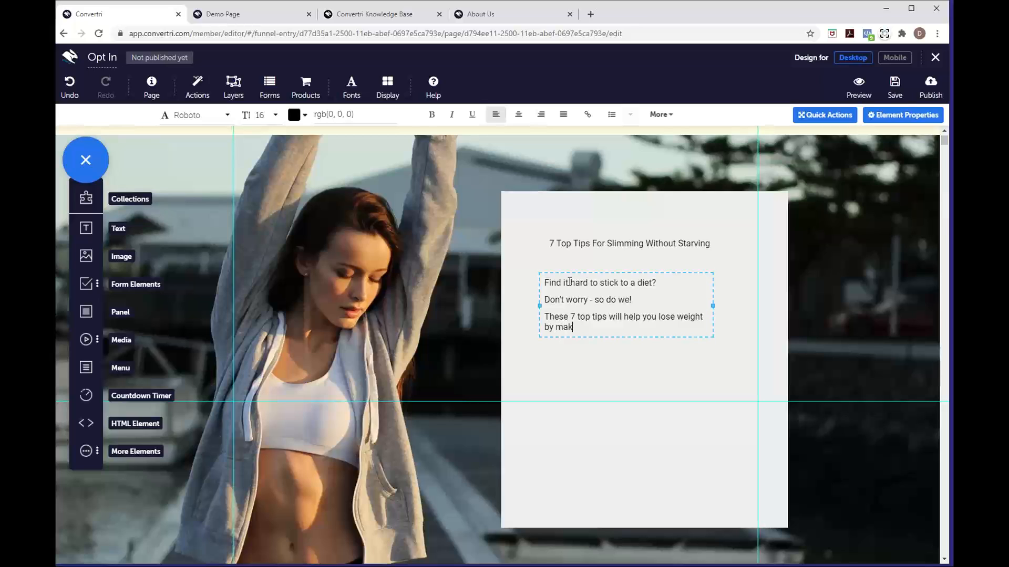
type("ign sim")
key("BackSpace")
key("BackSpace")
key("BackSpace")
key("BackSpace")
key("BackSpace")
type("ng simple lei")
type("estyle pages")
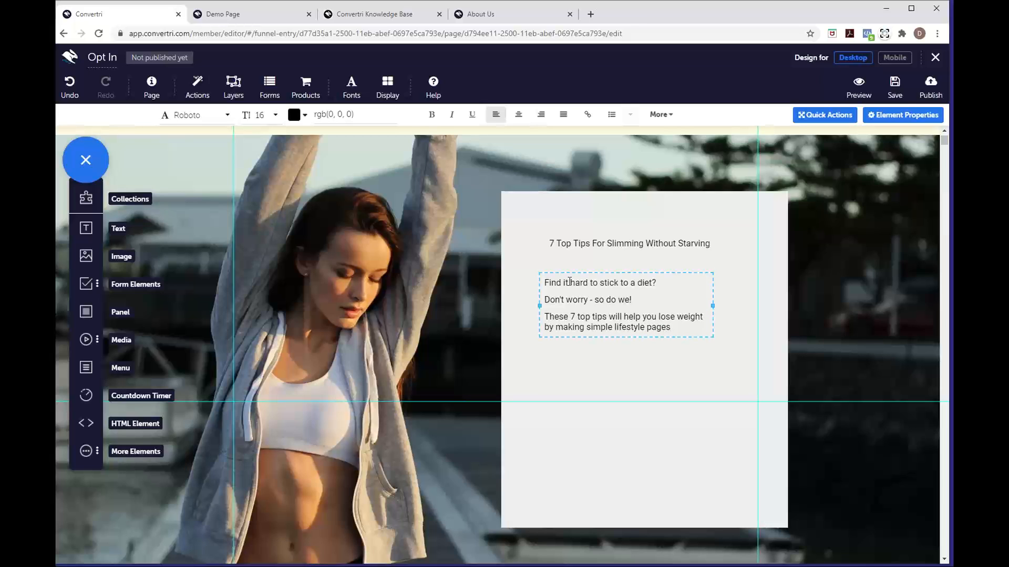
key("BackSpace")
key("BackSpace")
key("BackSpace")
key("BackSpace")
key("BackSpace")
type("changes - so you look and feel")
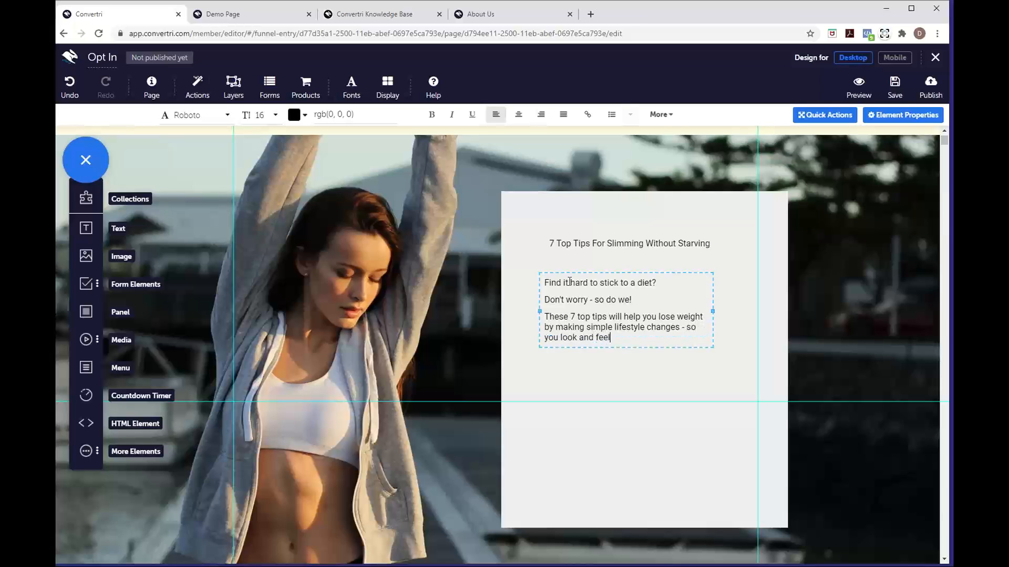
type(" great without needing to s")
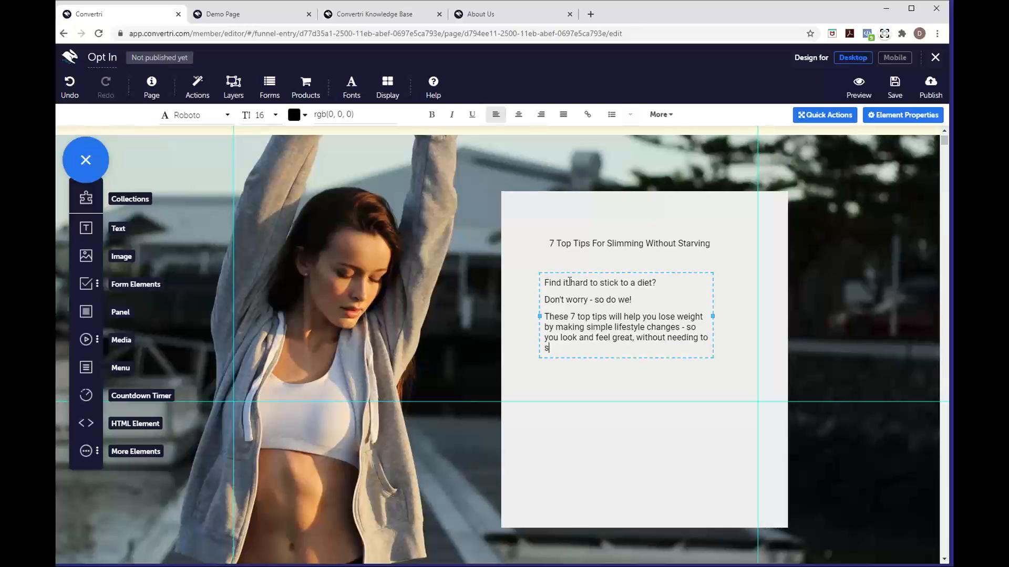
type("rtarve yourself for 20 hours a day.")
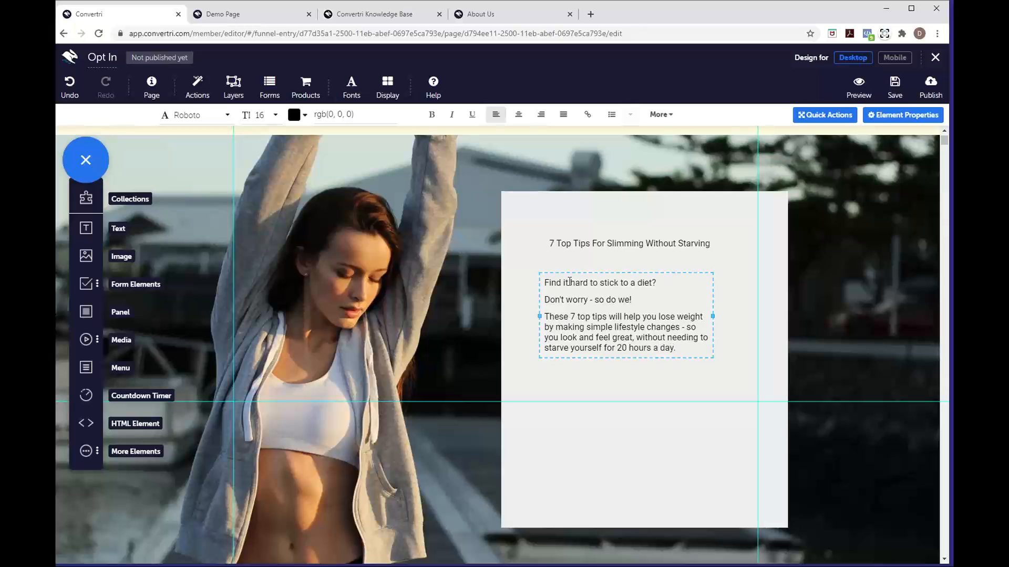
left_click(564, 379)
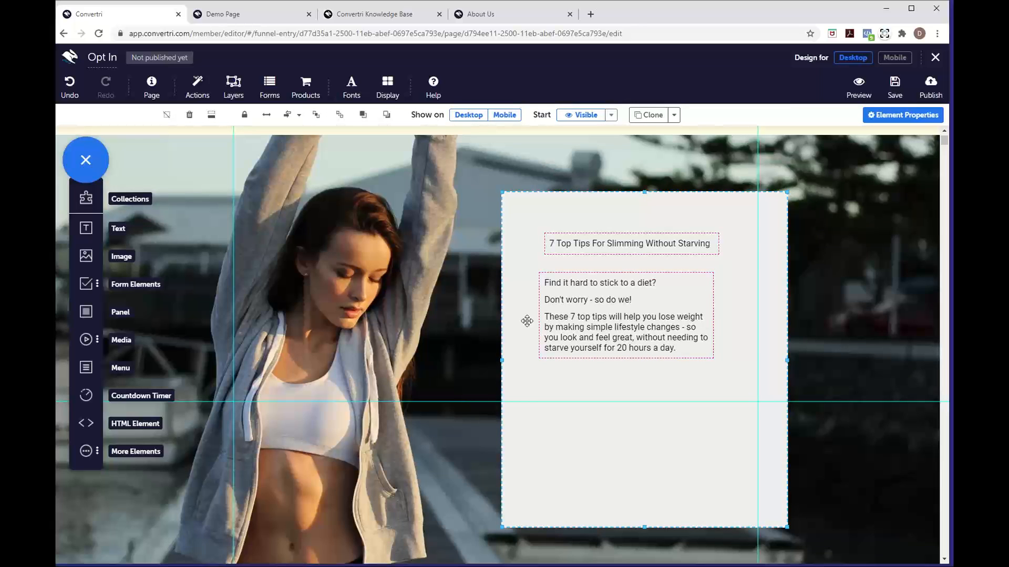
left_click_drag(86, 228, 573, 388)
Copy 'Enter your details below' from the Demo Page for the new text box
left_click(641, 385)
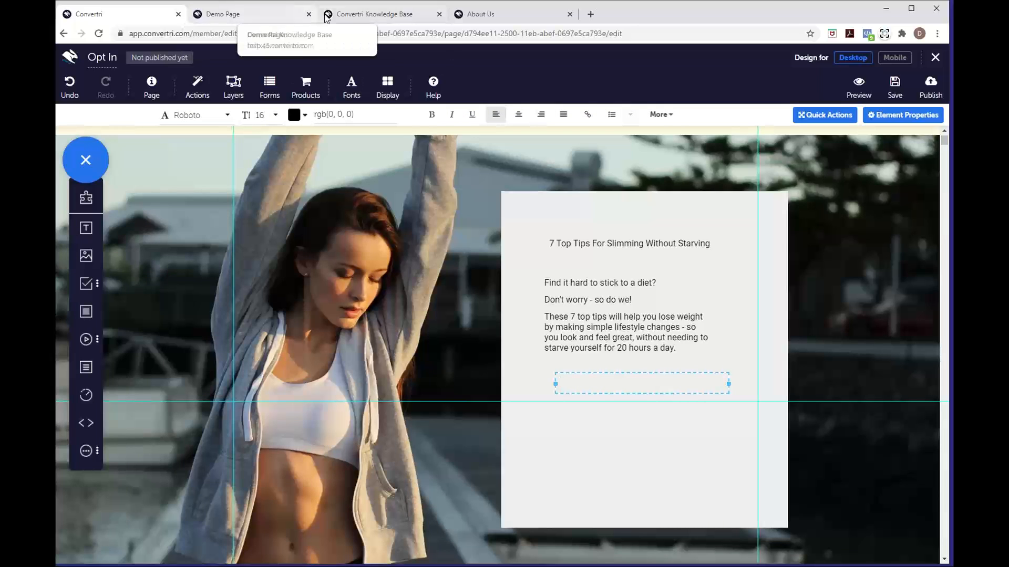
left_click(347, 16)
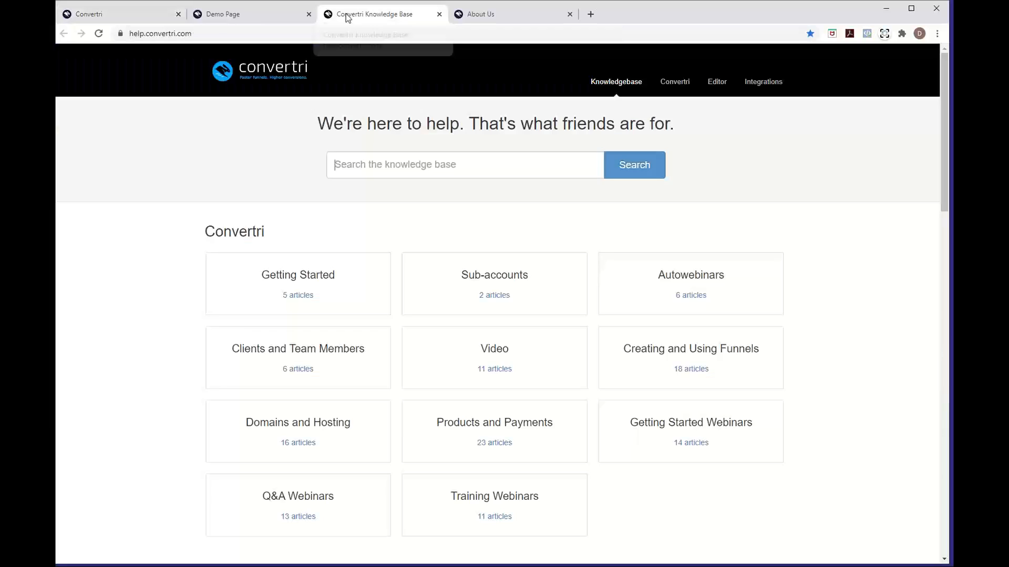
left_click(278, 15)
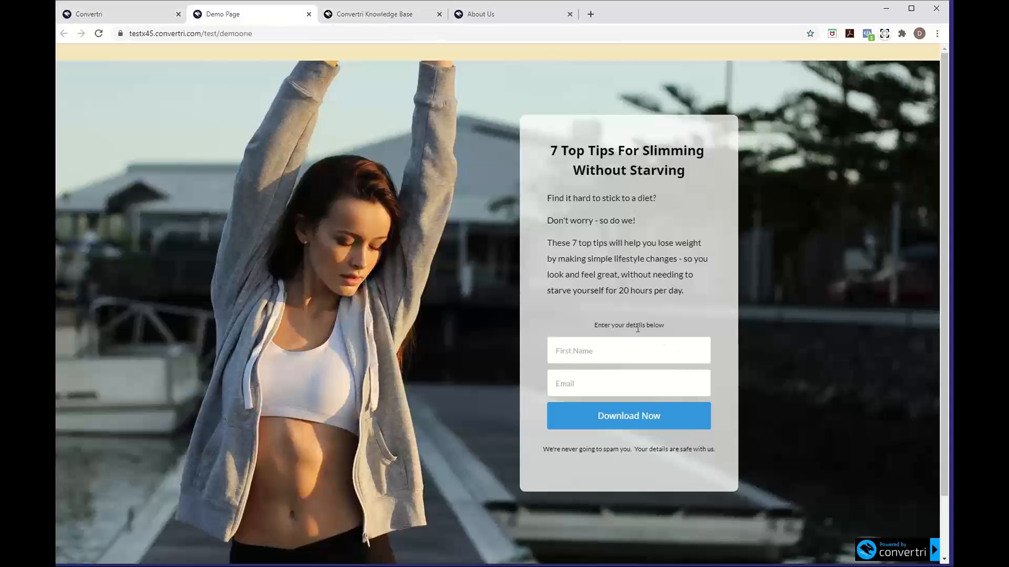
left_click_drag(666, 326, 594, 329)
key("ctrl+c")
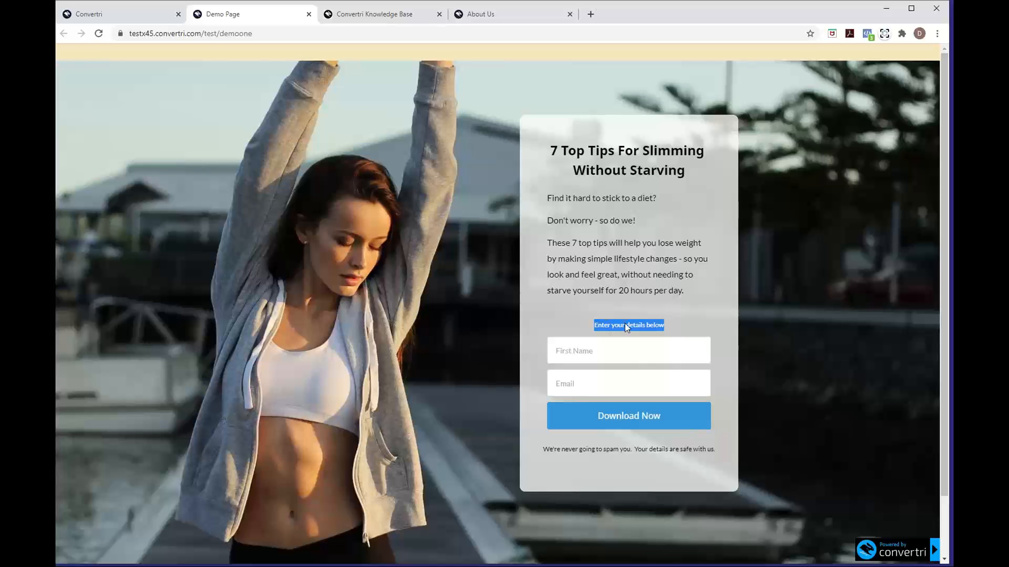
left_click(134, 18)
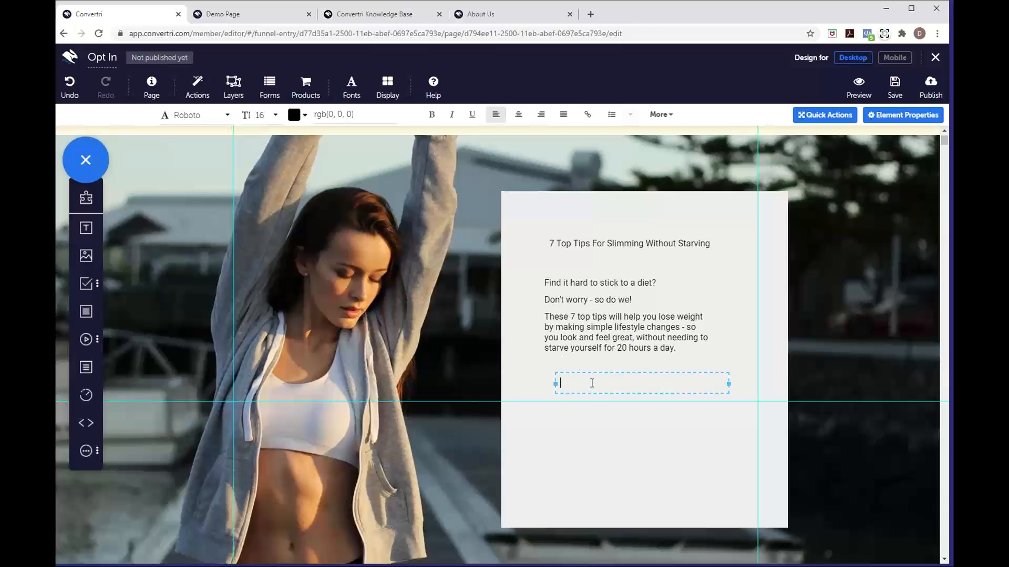
Paste the copied prompt into the text box, then select and delete it
key("ctrl+v")
left_click_drag(650, 385, 562, 379)
left_click_drag(649, 385, 545, 394)
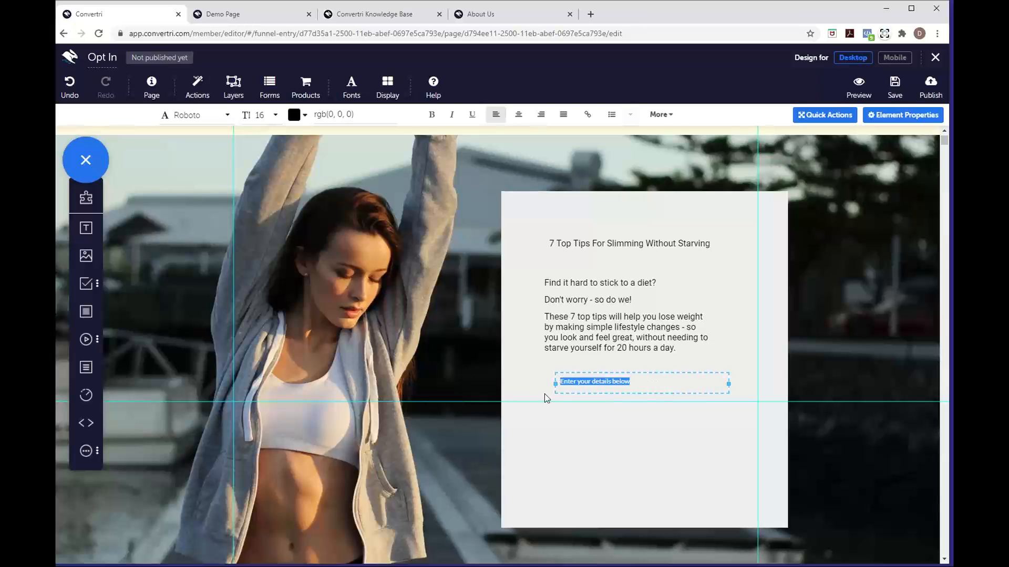
key("BackSpace")
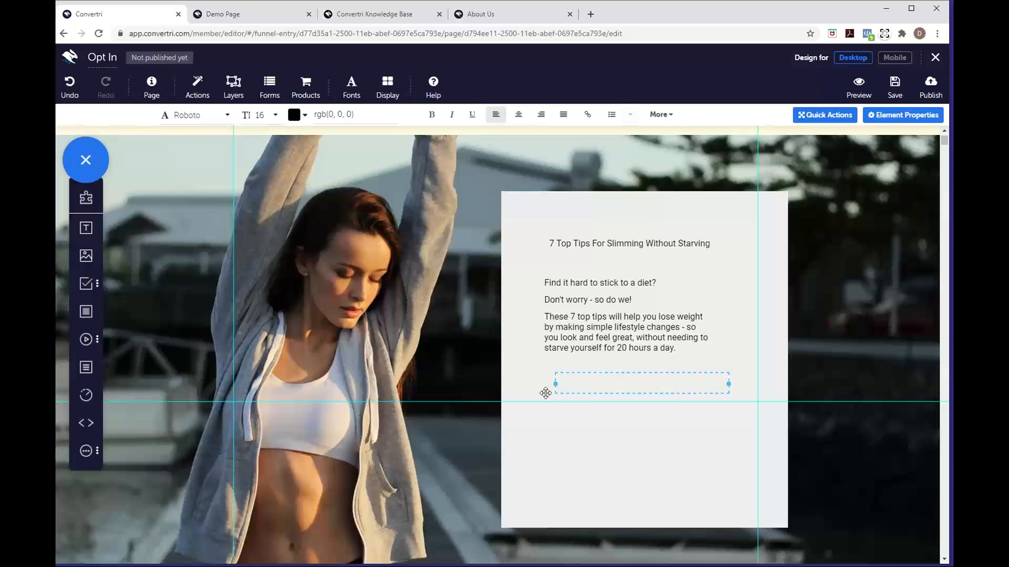
Type 'Enter your details below' and add another text box lower in the panel
type("Enter")
key("BackSpace")
key("BackSpace")
key("BackSpace")
key("BackSpace")
key("BackSpace")
key("BackSpace")
type("Enter your")
key("BackSpace")
key("BackSpace")
key("BackSpace")
key("BackSpace")
type("Your D")
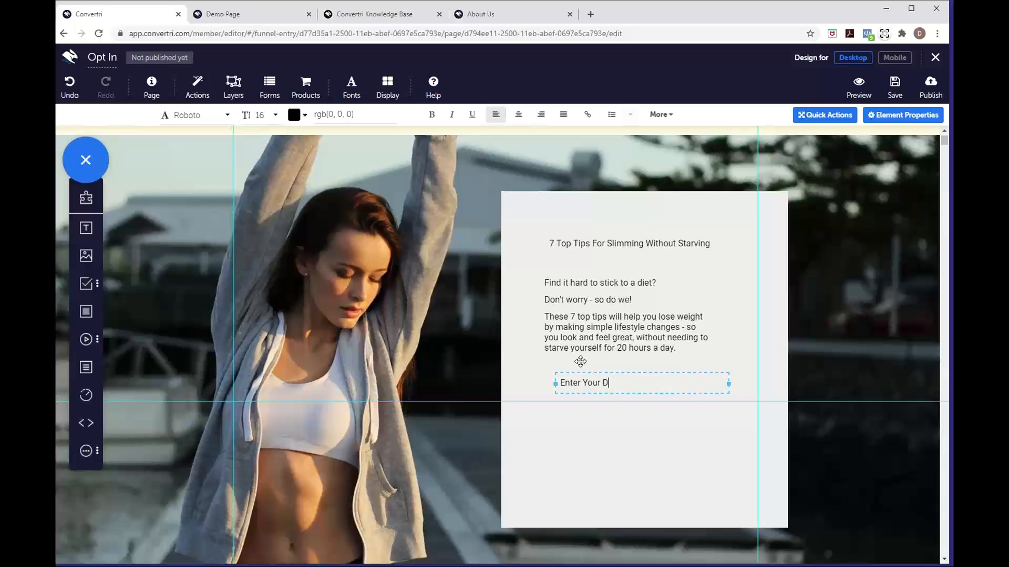
type("etails Be")
key("BackSpace")
key("BackSpace")
key("BackSpace")
key("BackSpace")
key("BackSpace")
key("BackSpace")
key("BackSpace")
key("BackSpace")
key("BackSpace")
key("BackSpace")
key("BackSpace")
key("BackSpace")
key("BackSpace")
key("BackSpace")
key("BackSpace")
type("your details below")
left_click(565, 446)
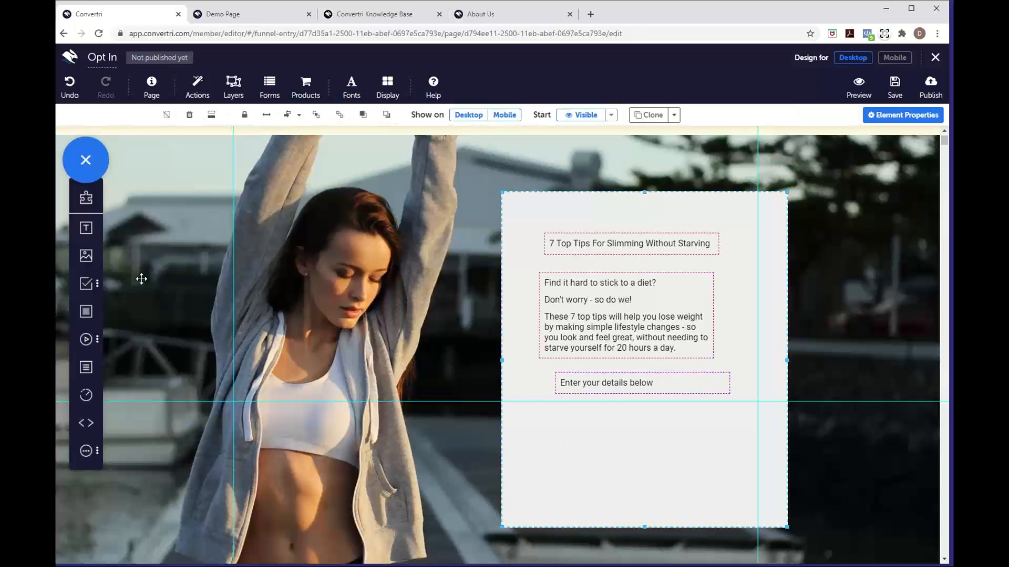
left_click_drag(87, 231, 655, 466)
Type 'We're never going to spam to you, your details are safe with us' into the new text box
left_click(655, 463)
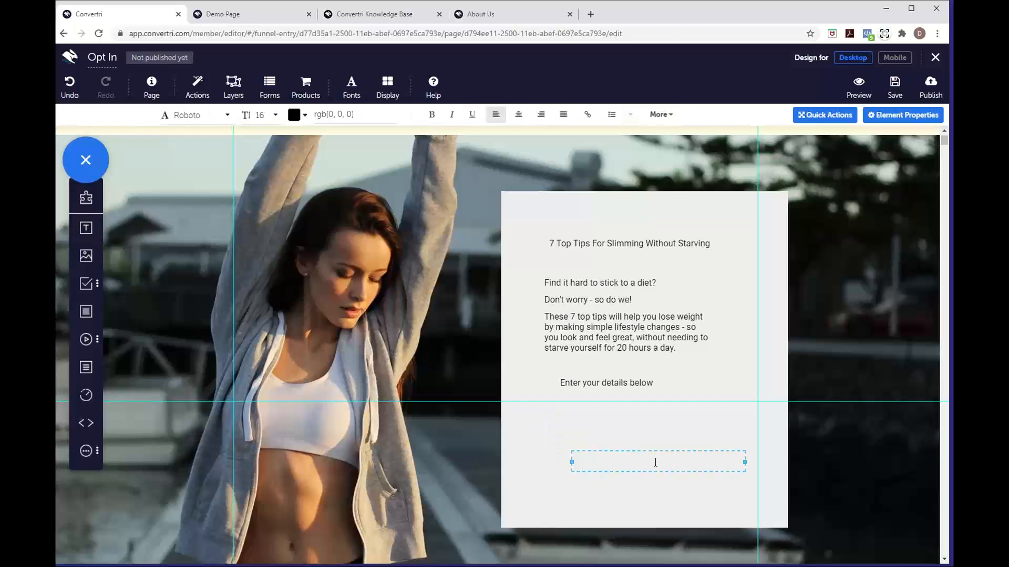
type("We're never going to ds")
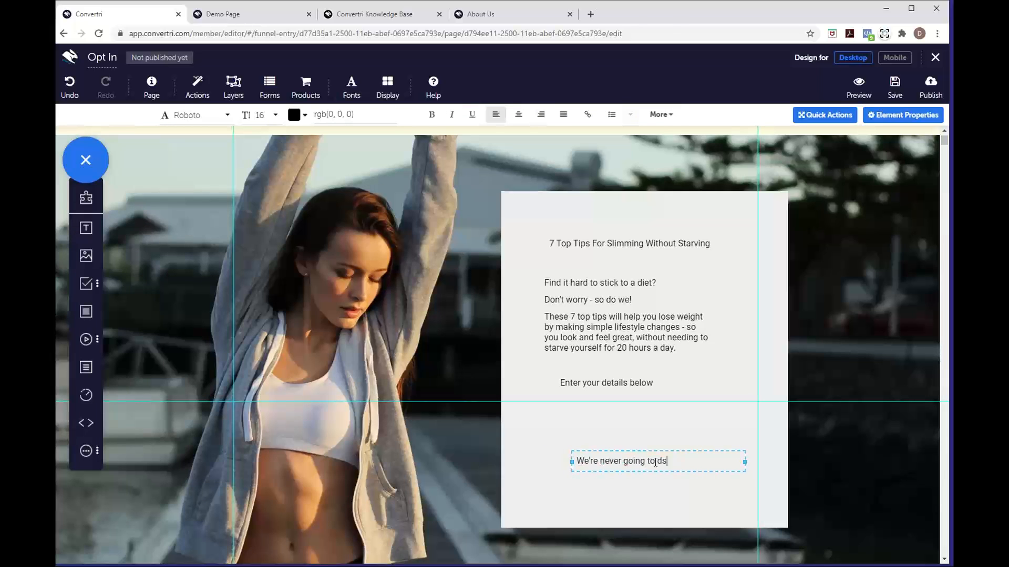
key("BackSpace")
type("spam to you, your details are safe with us.")
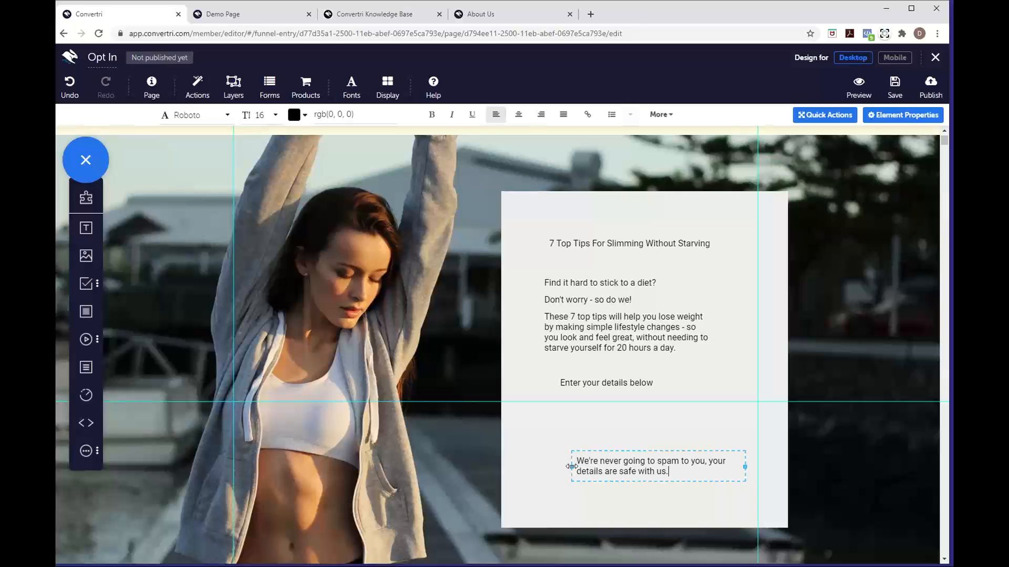
left_click(649, 487)
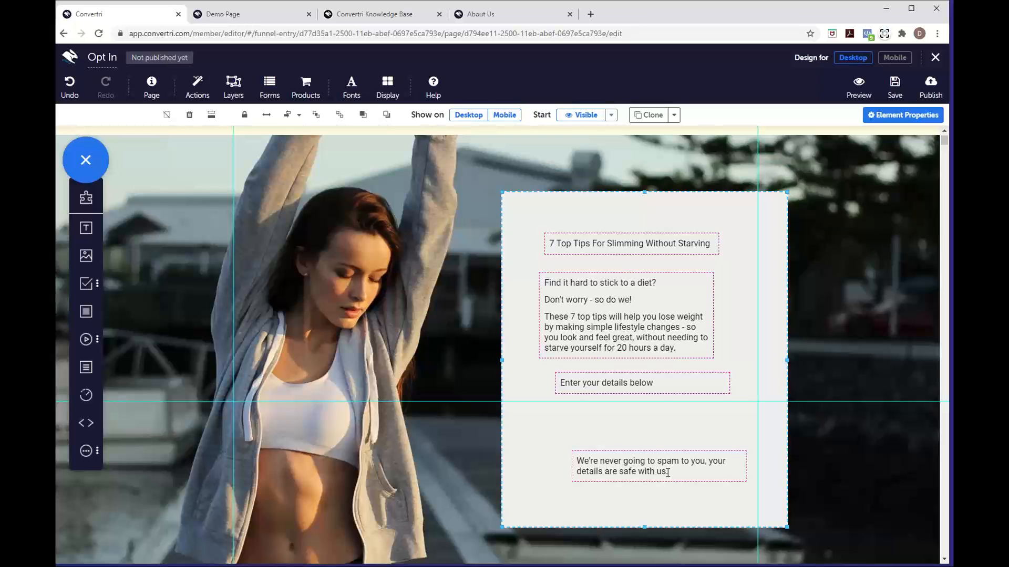
Deselect the text by selecting the grey panel, and open Page Settings
scroll(667, 472, "up", 1)
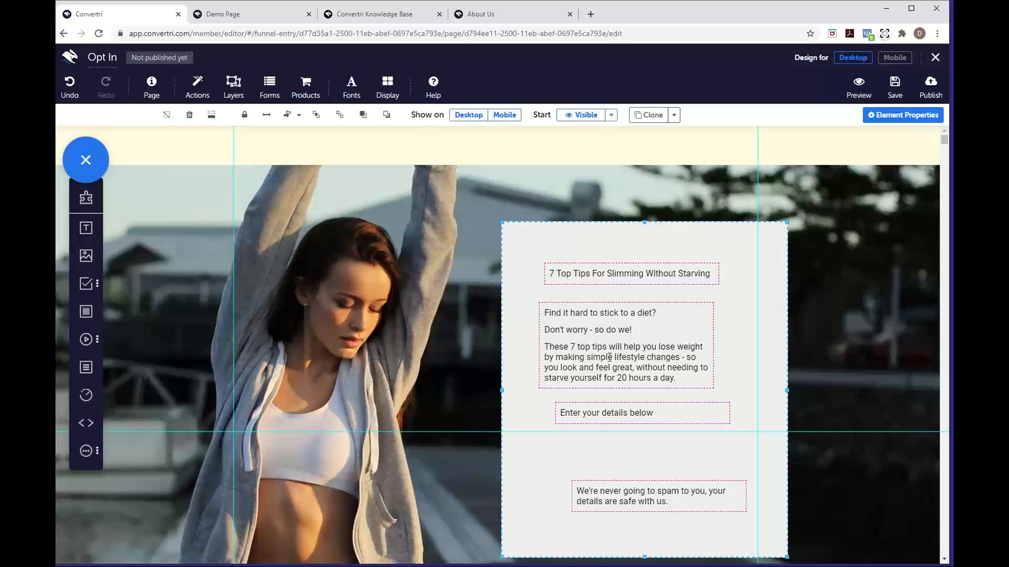
left_click(592, 347)
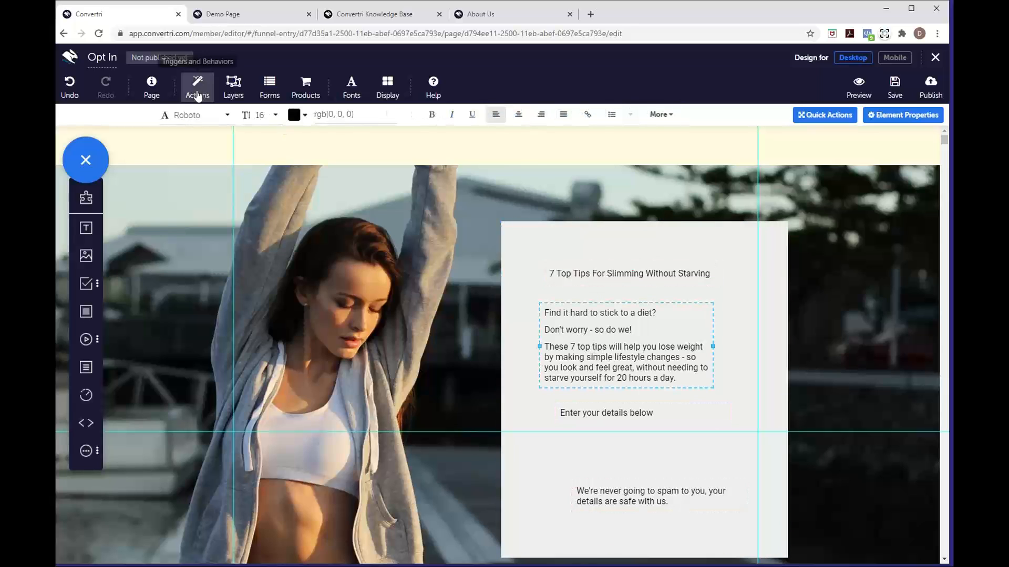
left_click(571, 455)
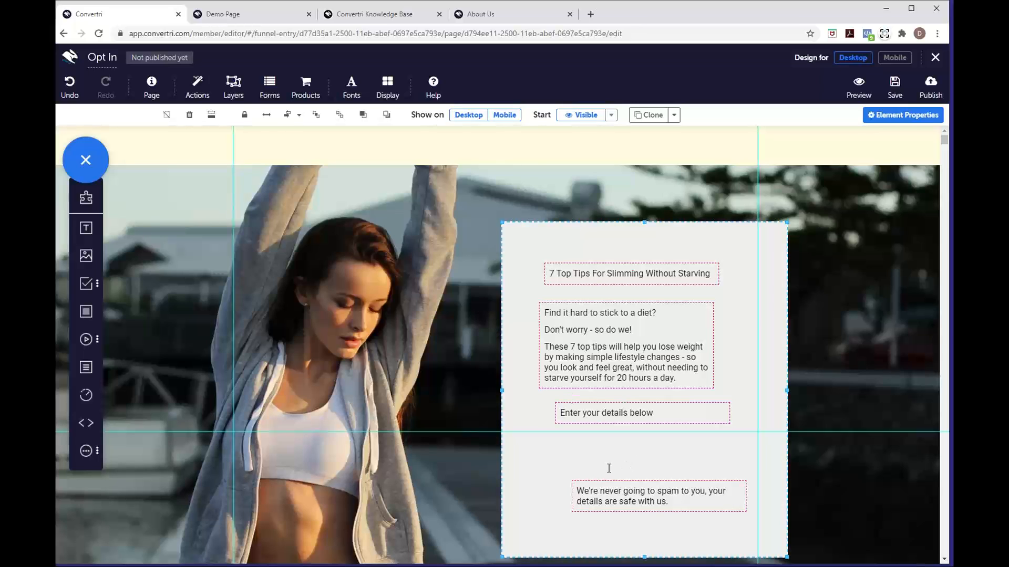
left_click(161, 97)
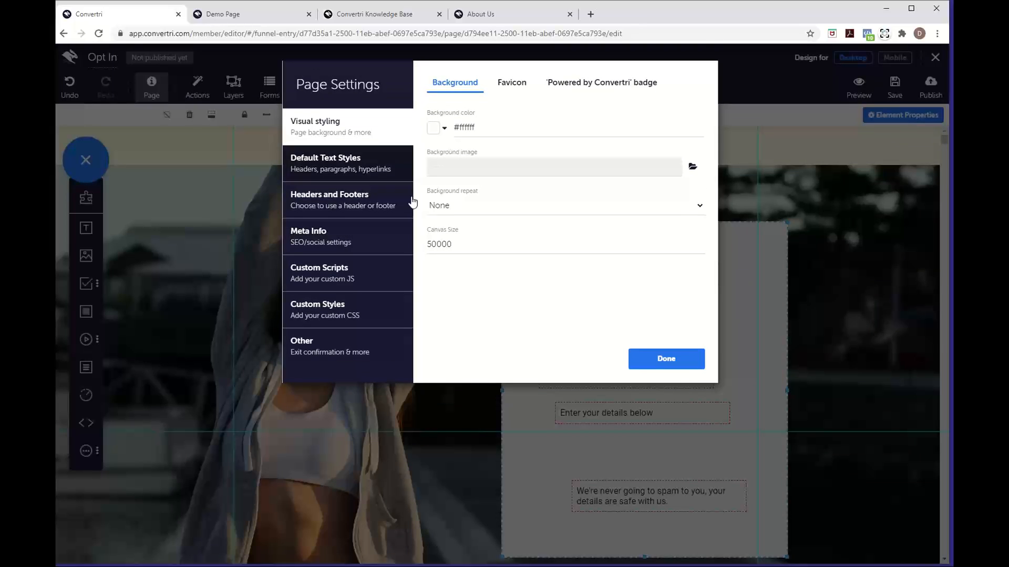
Set the default paragraph text style to Lato with 1.50 line spacing
left_click(387, 168)
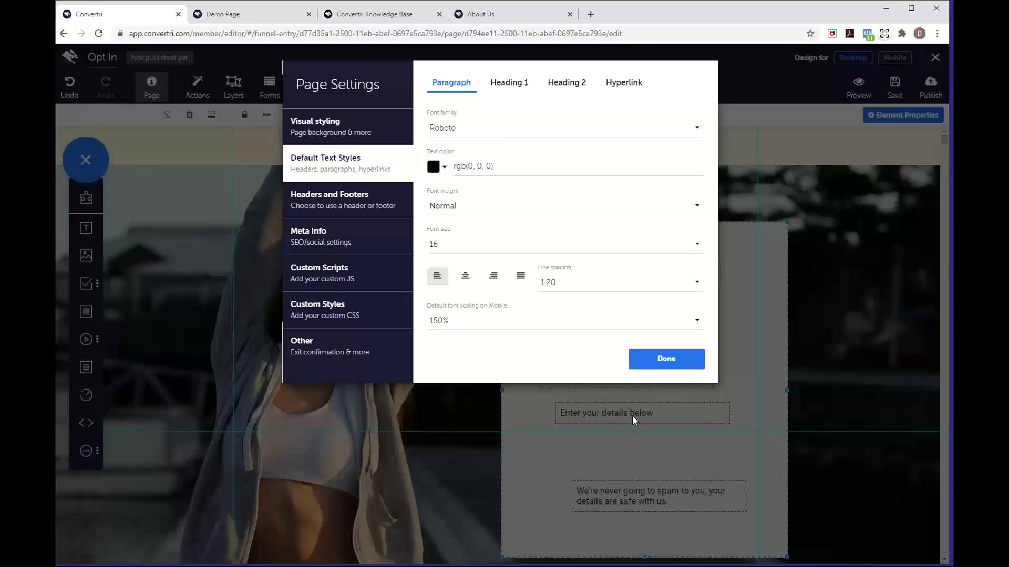
left_click(483, 131)
scroll(507, 219, "down", 5)
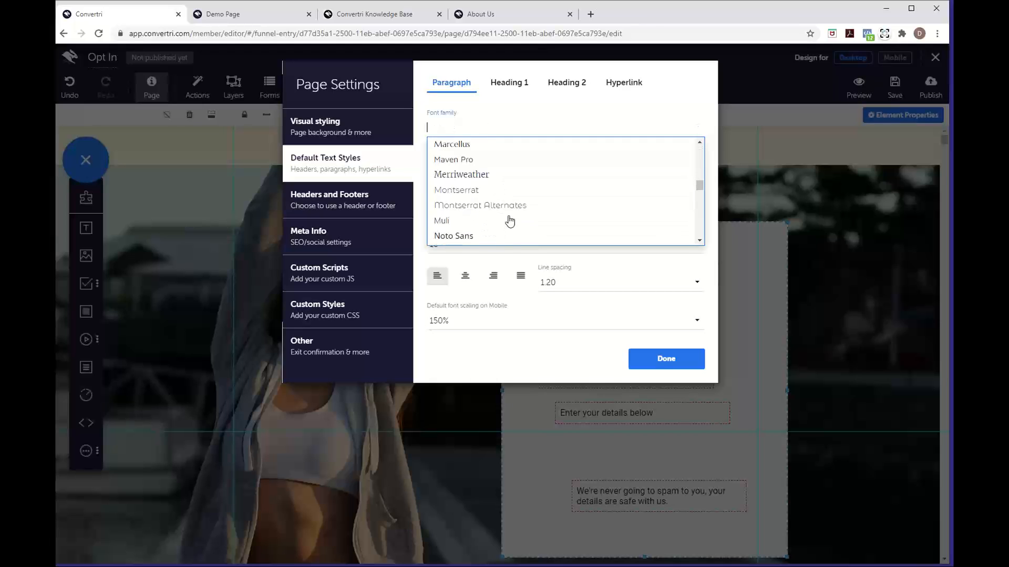
scroll(509, 220, "up", 2)
left_click(491, 211)
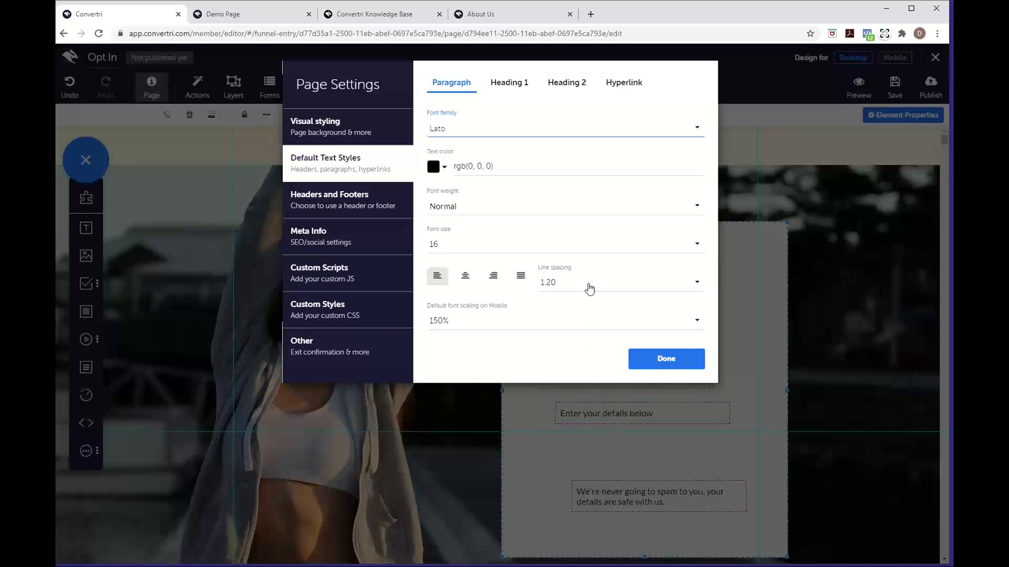
left_click(561, 288)
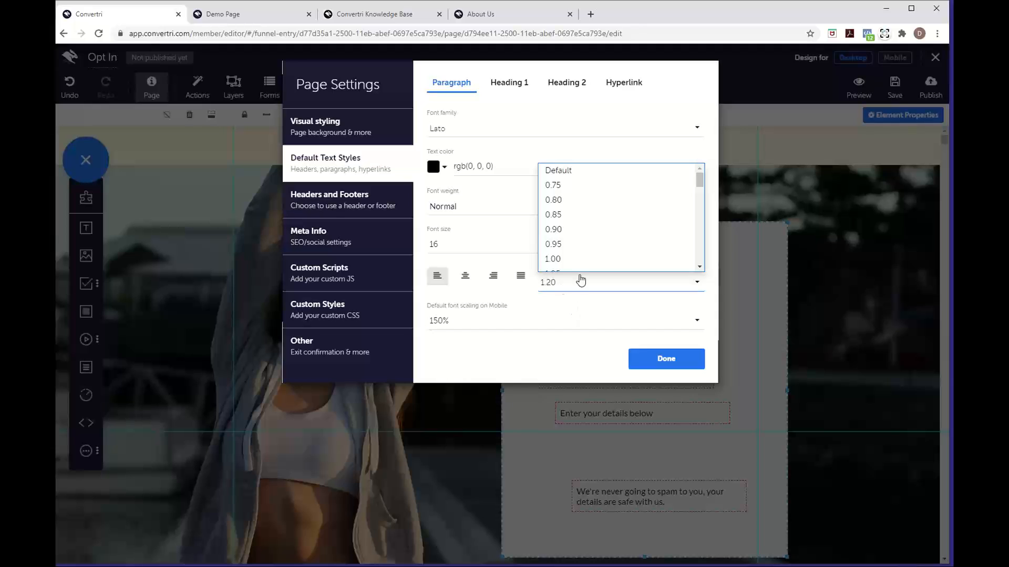
scroll(581, 258, "down", 5)
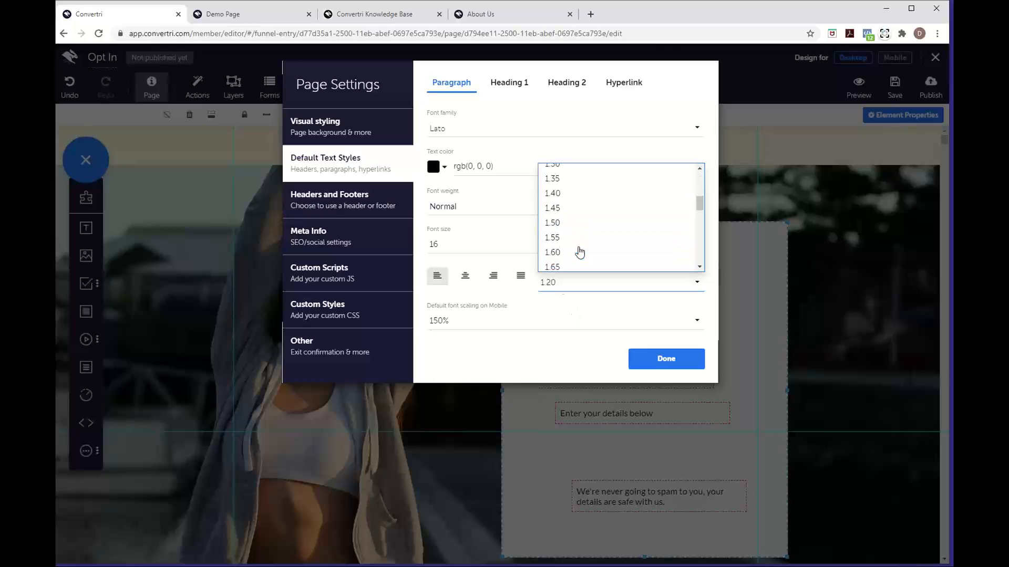
left_click(568, 222)
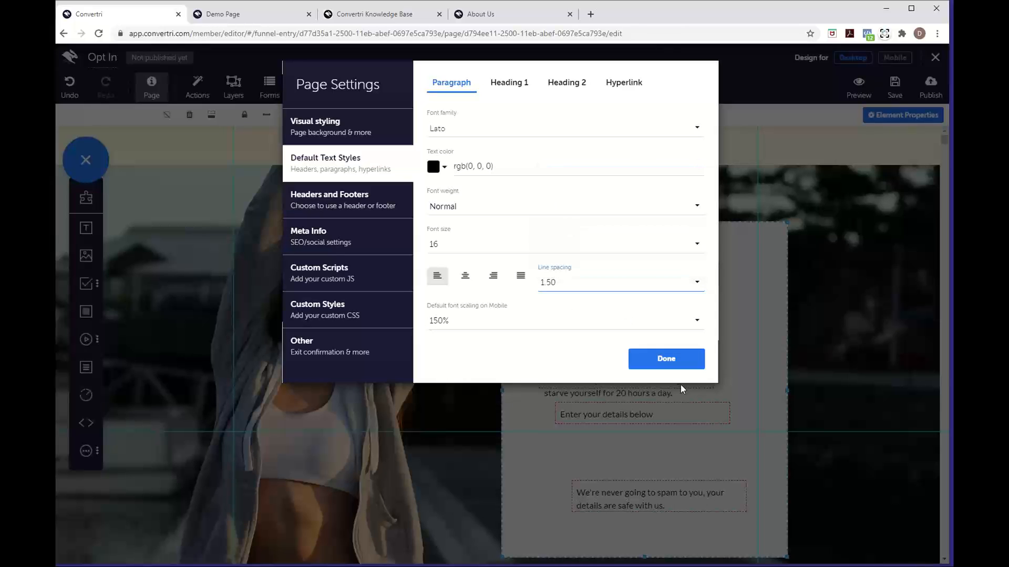
left_click(661, 362)
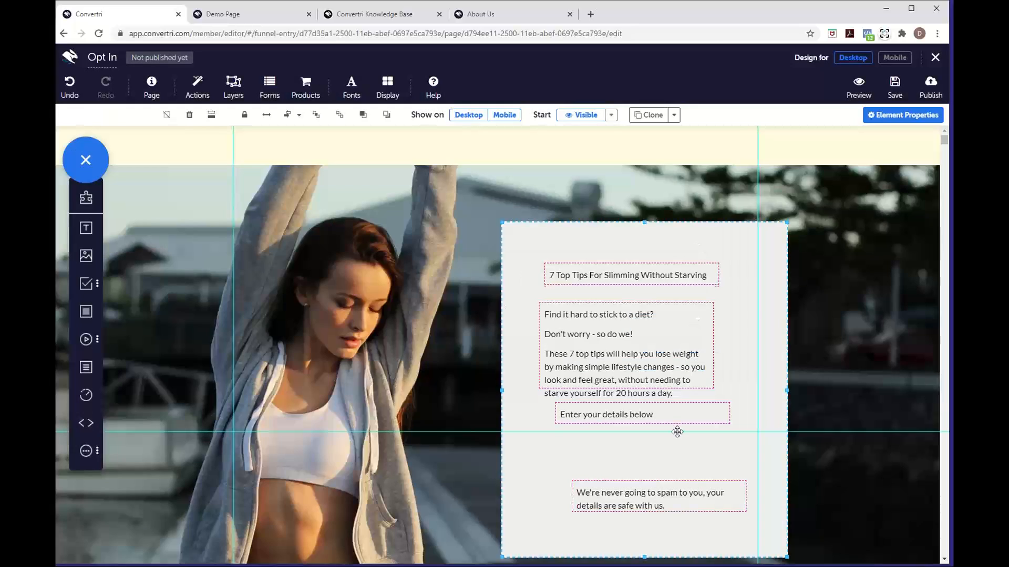
Drag 'Enter your details below' about 56 px lower, then select the paragraph copy
left_click(664, 417)
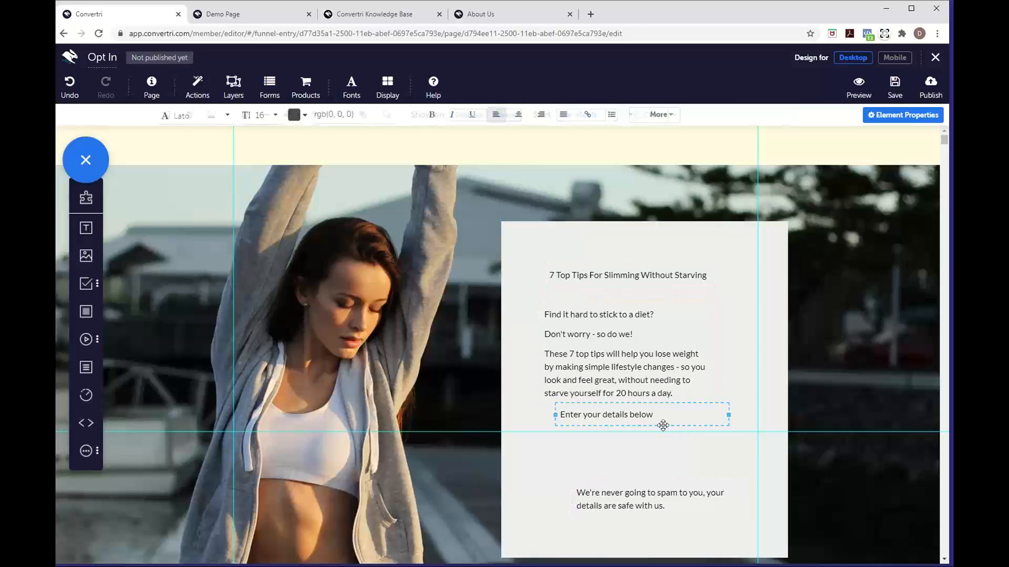
left_click_drag(664, 417, 660, 446)
left_click(613, 366)
left_click(612, 366)
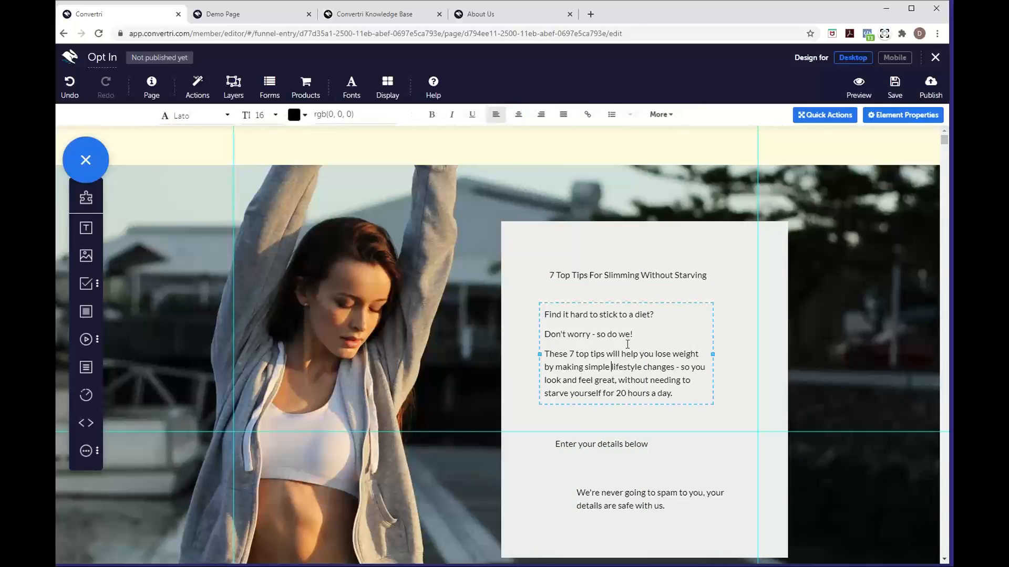
Show the extra formatting options, then select the headline and finally the whole panel
left_click(661, 114)
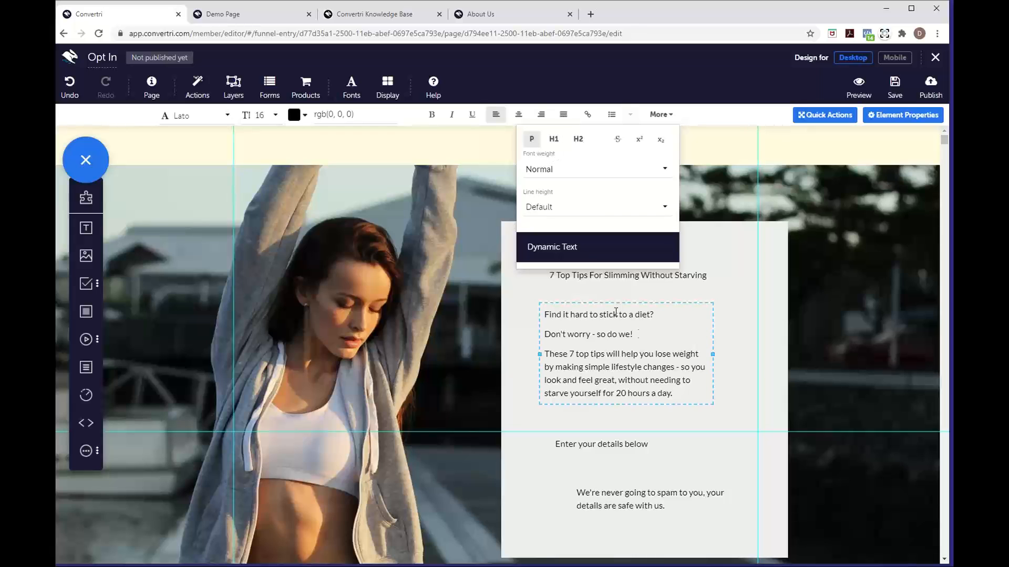
left_click(585, 292)
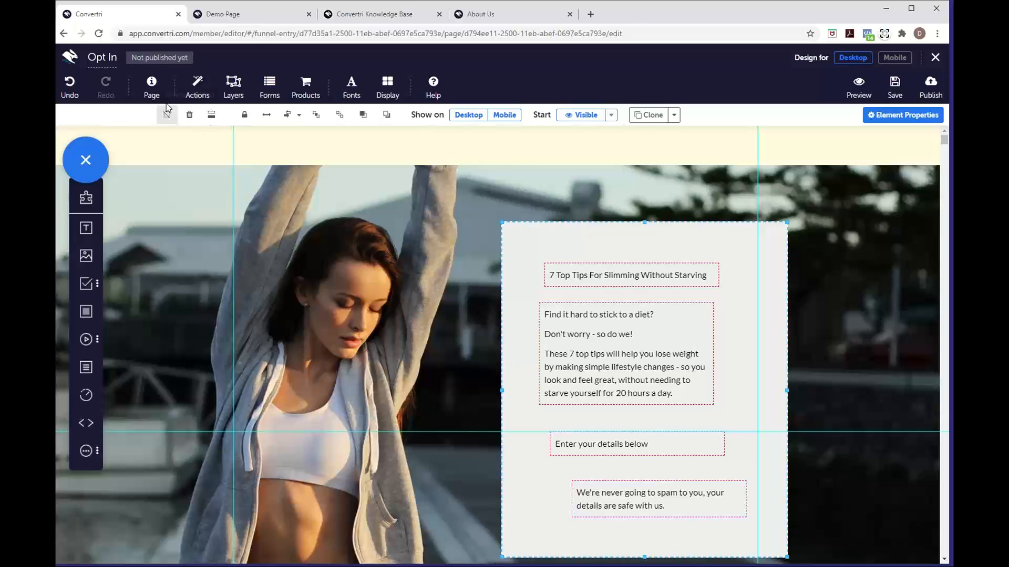
left_click(597, 279)
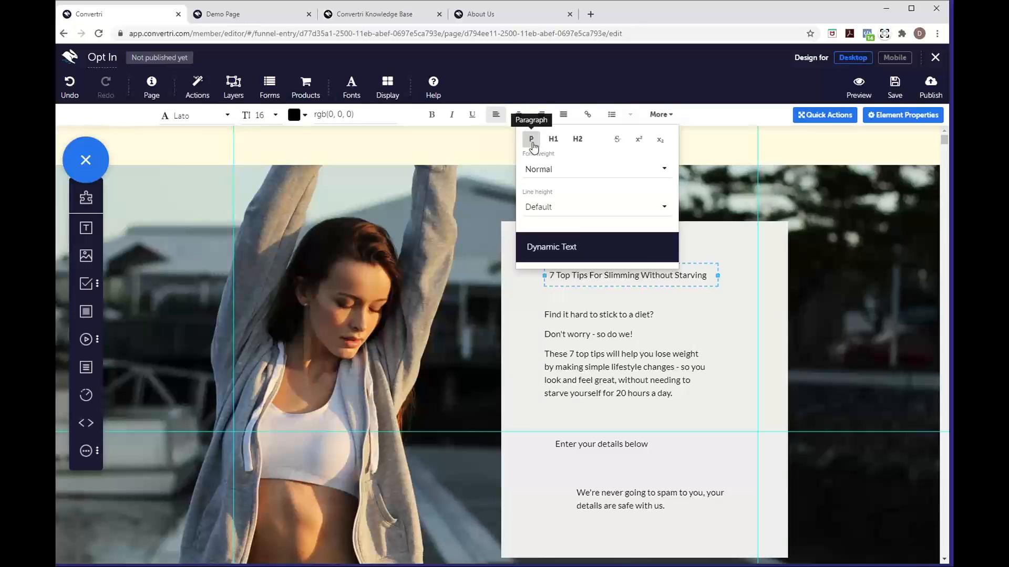
left_click(512, 344)
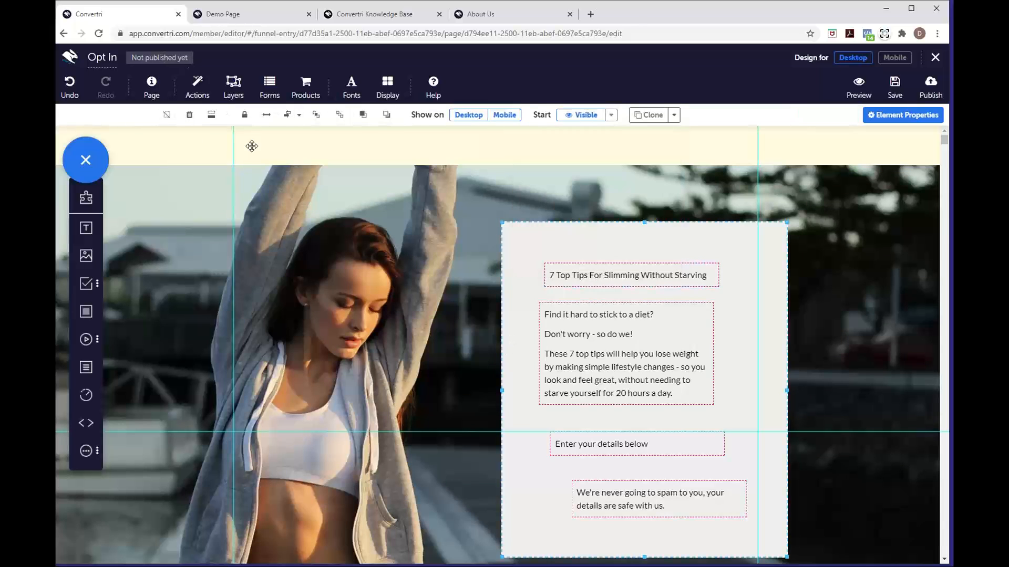
Set the page's default Heading 1 style to Noto Sans, size 24
left_click(151, 86)
left_click(309, 168)
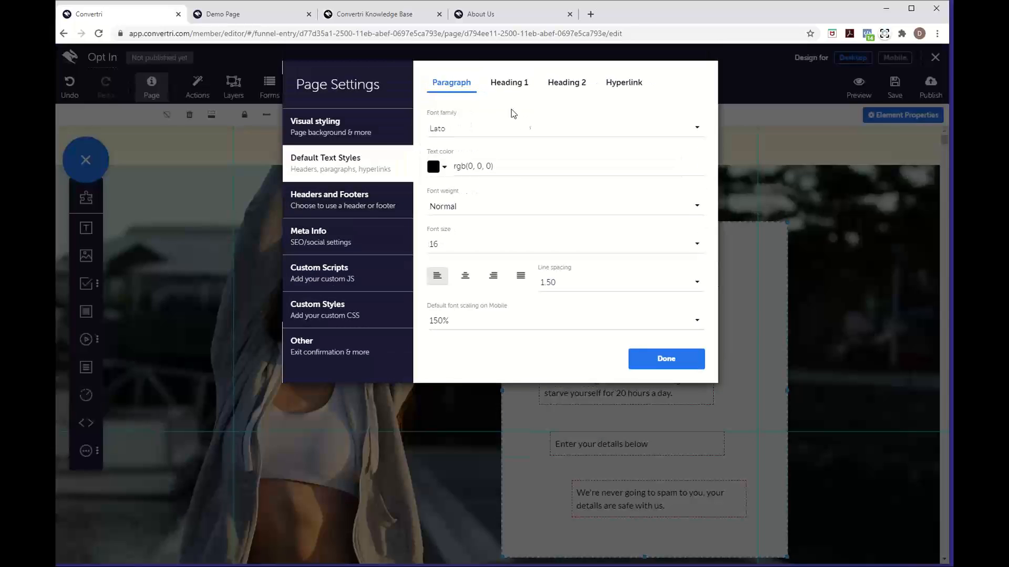
left_click(502, 86)
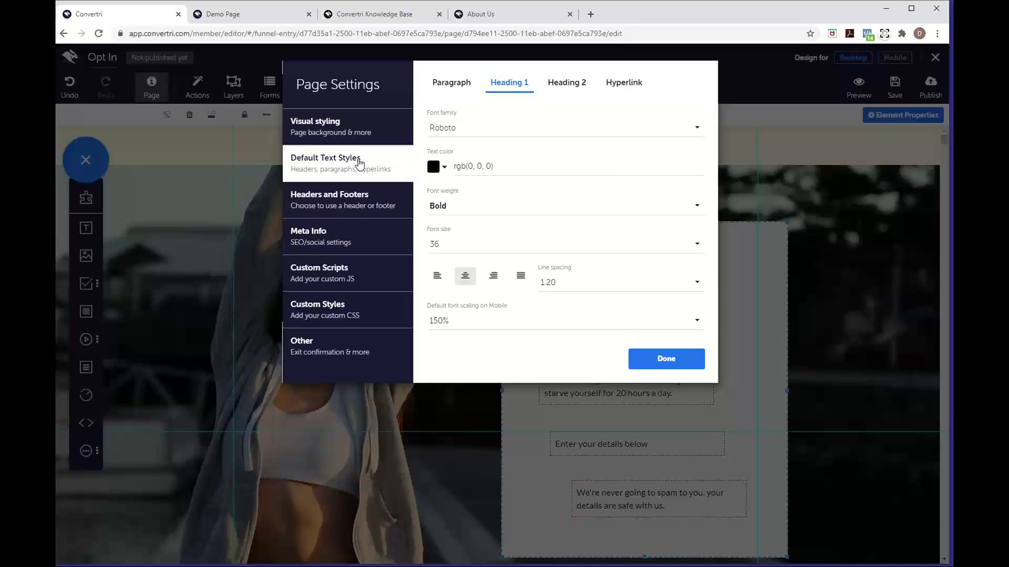
left_click(444, 132)
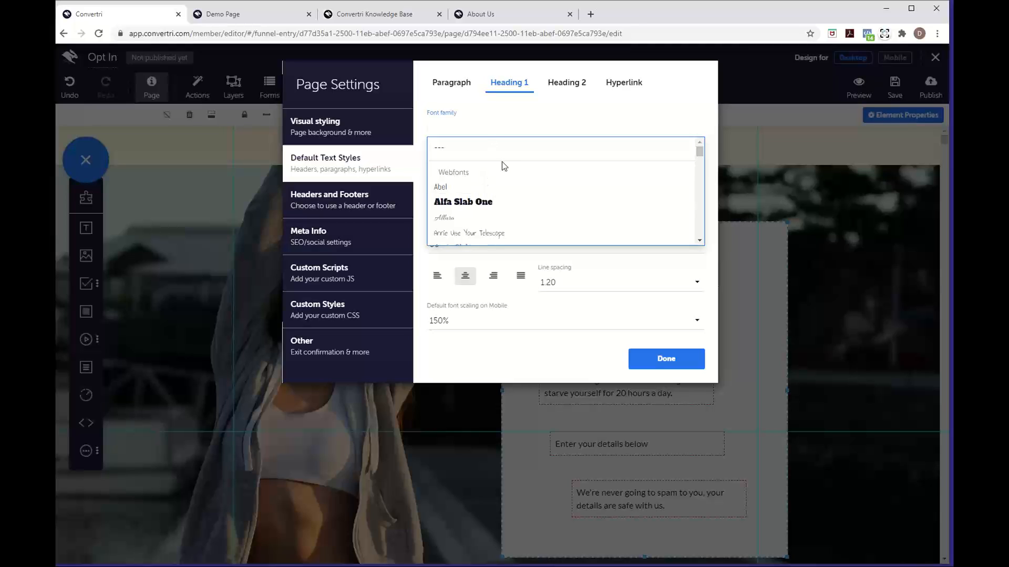
scroll(512, 198, "down", 8)
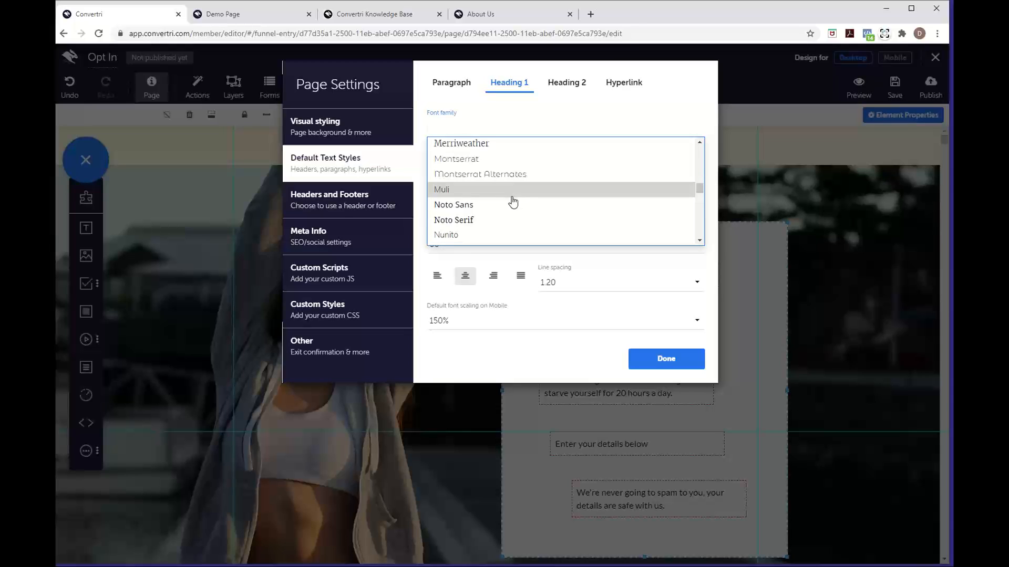
left_click(498, 210)
left_click(476, 244)
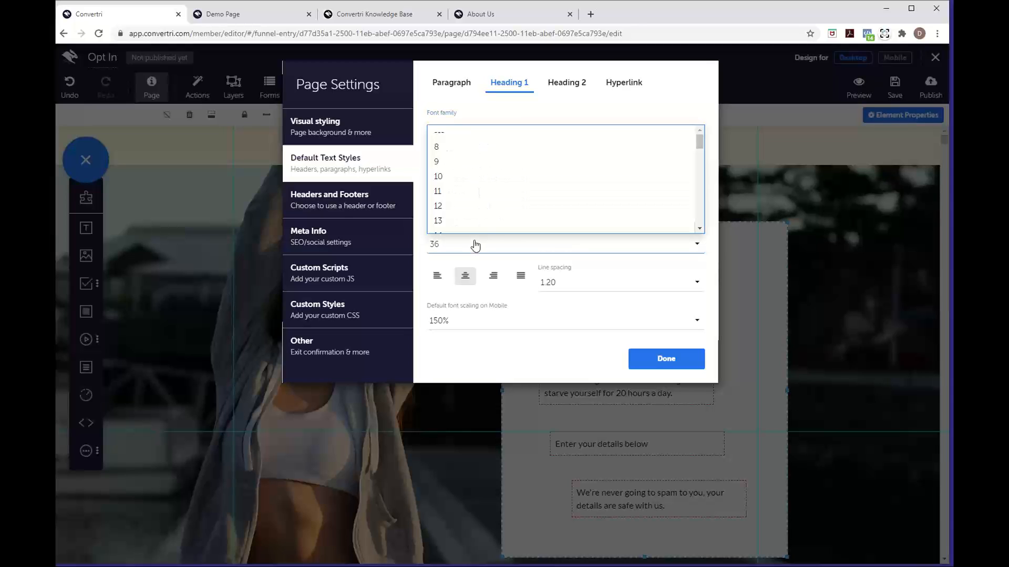
scroll(489, 226, "down", 3)
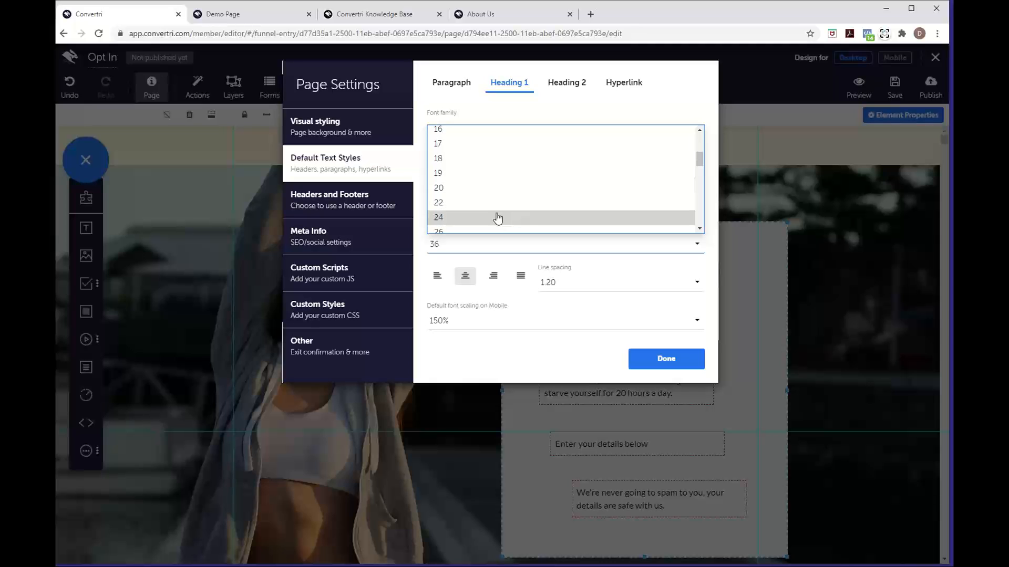
left_click(498, 218)
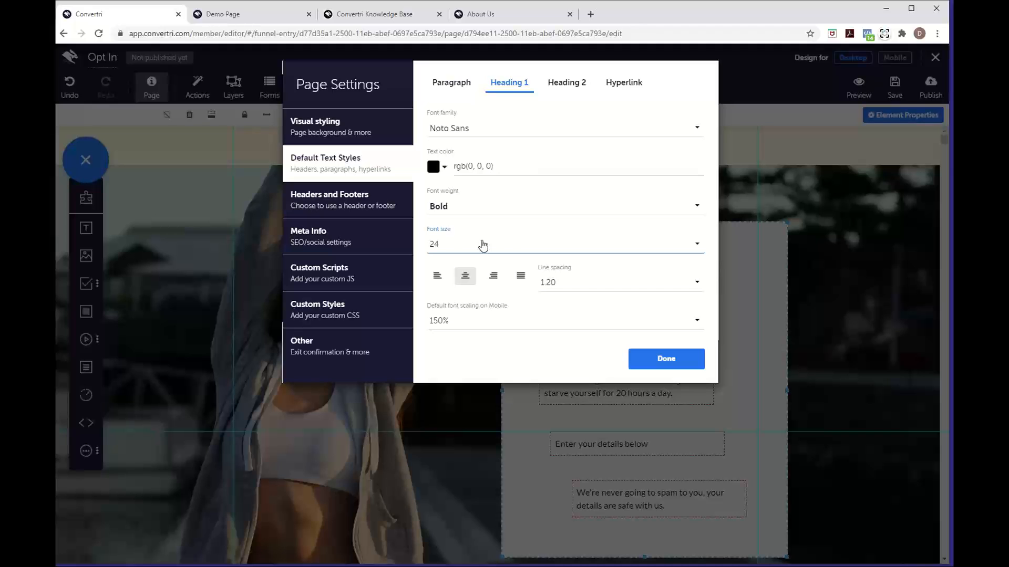
left_click(652, 362)
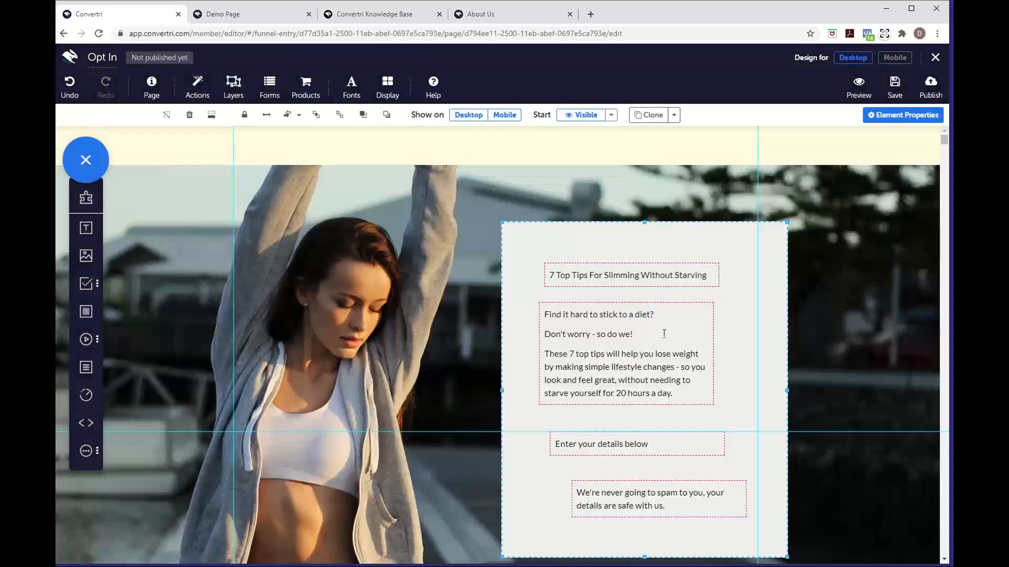
Select the whole headline text and make it a Heading 1
left_click(708, 275)
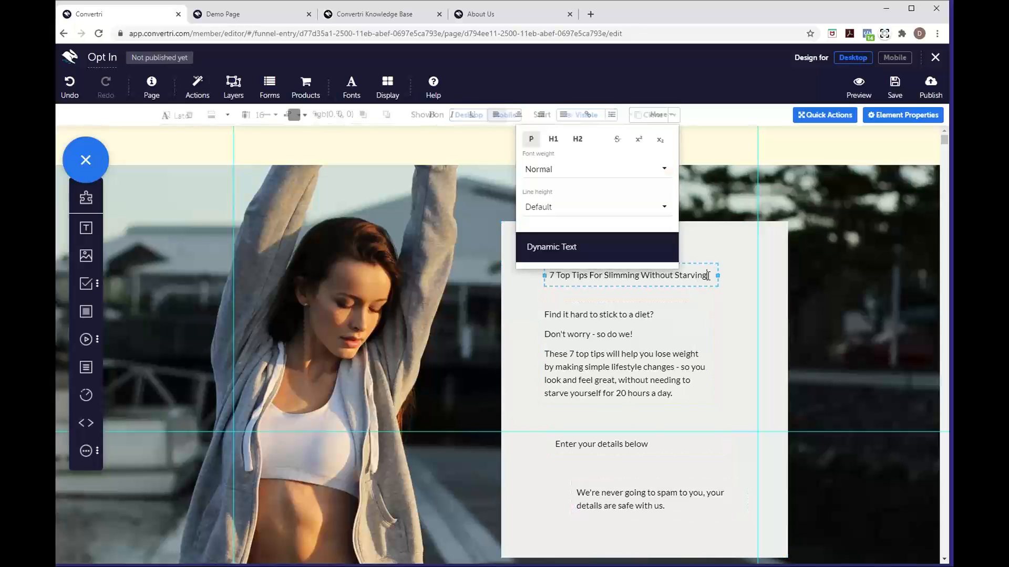
left_click_drag(708, 275, 536, 279)
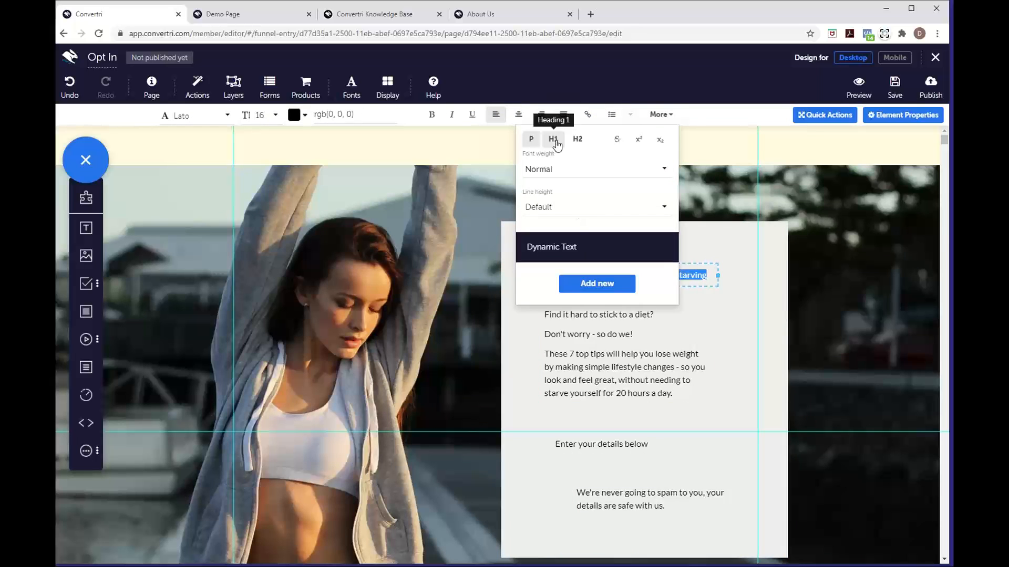
left_click(662, 114)
left_click(664, 115)
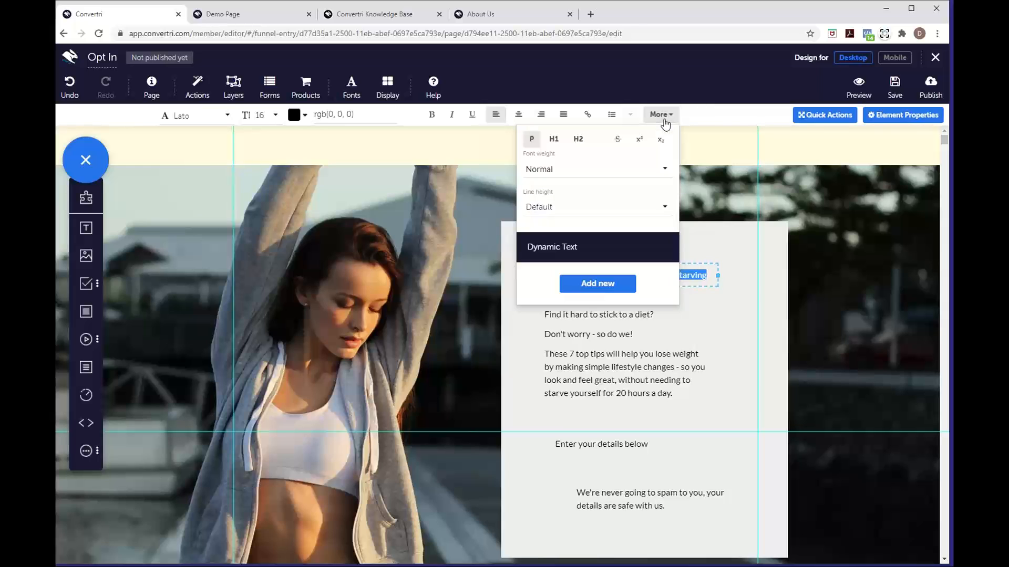
left_click(553, 145)
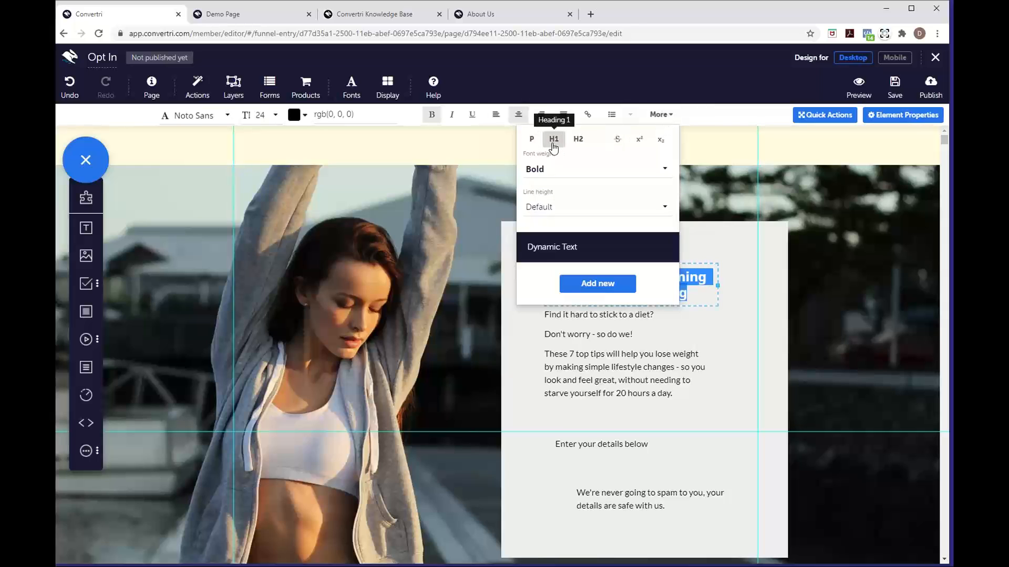
left_click(710, 306)
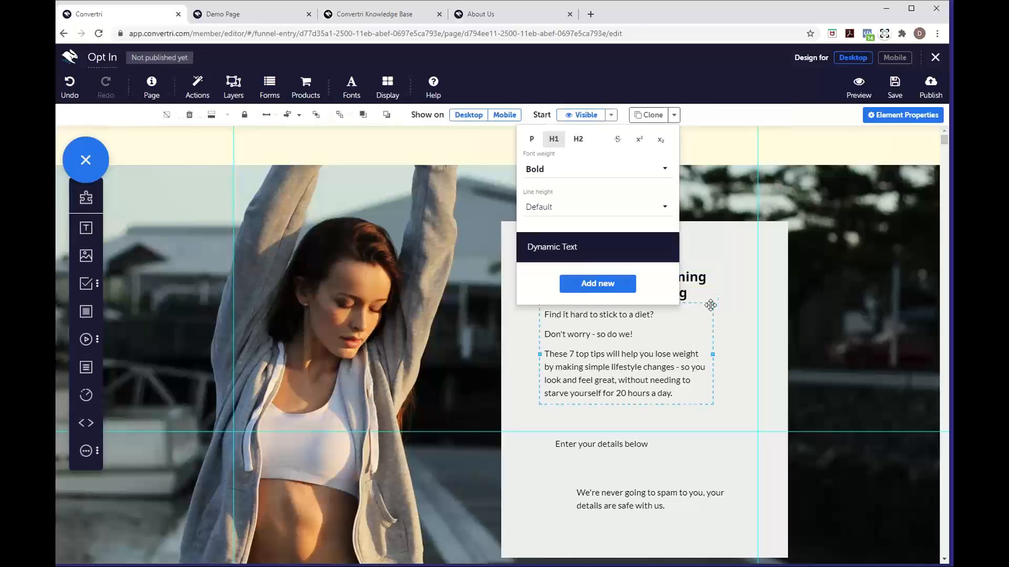
Drag the headline box up near the top of the grey panel
double_click(674, 279)
left_click(703, 267)
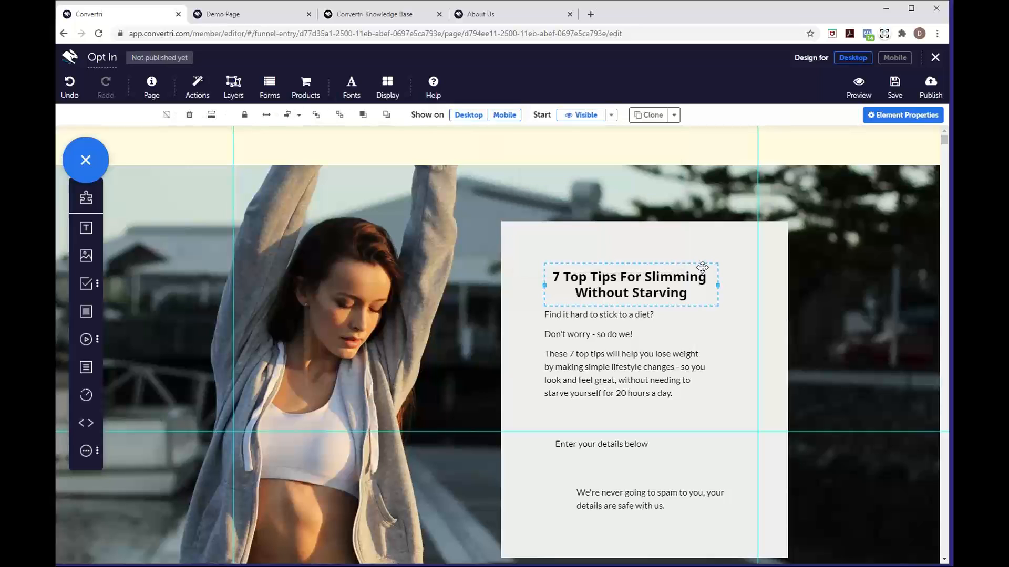
left_click_drag(703, 267, 708, 238)
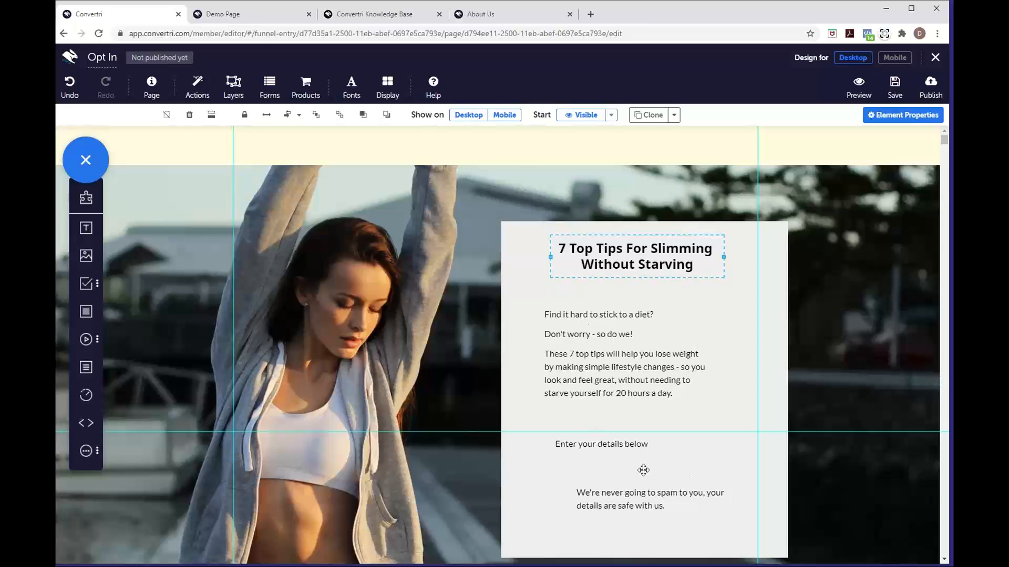
Shrink the 'Enter your details below' text, trying sizes 11 and 12
double_click(650, 447)
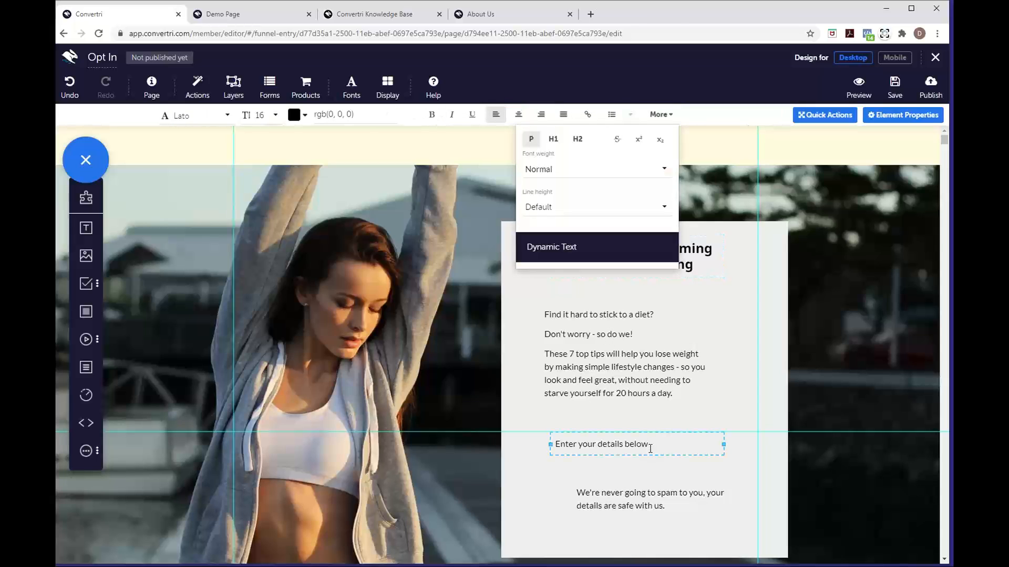
left_click(661, 114)
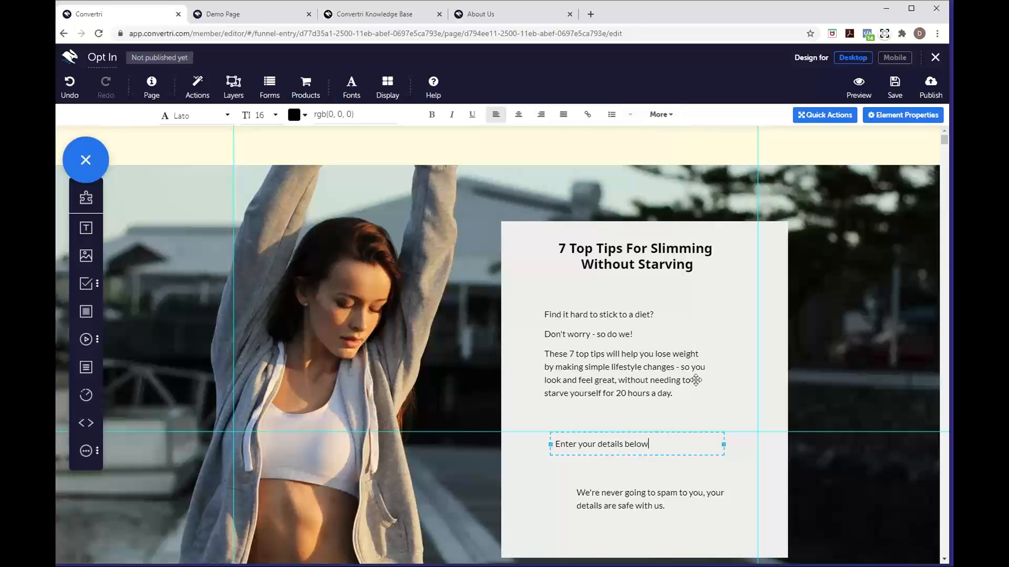
left_click_drag(657, 440, 549, 441)
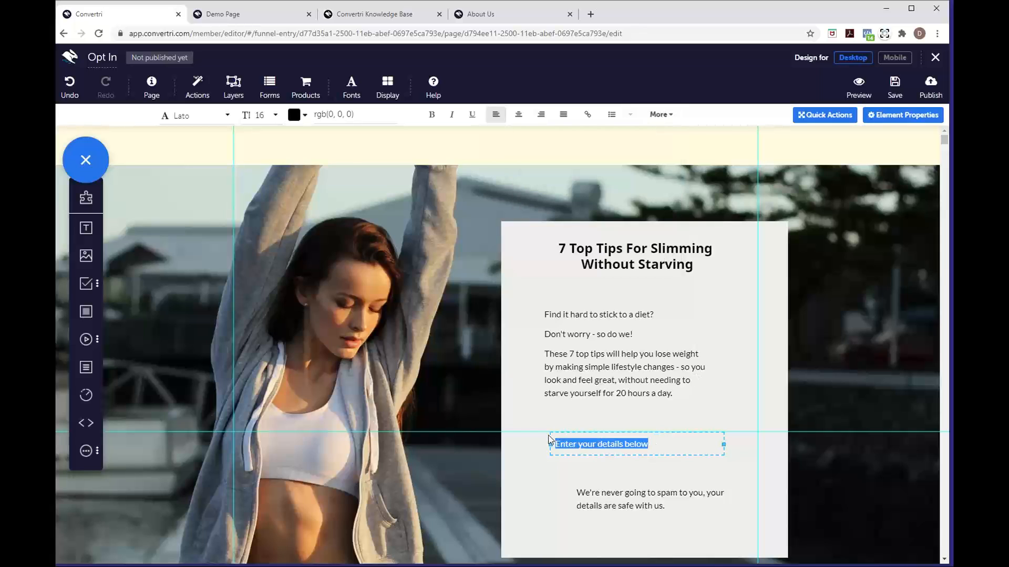
left_click(276, 119)
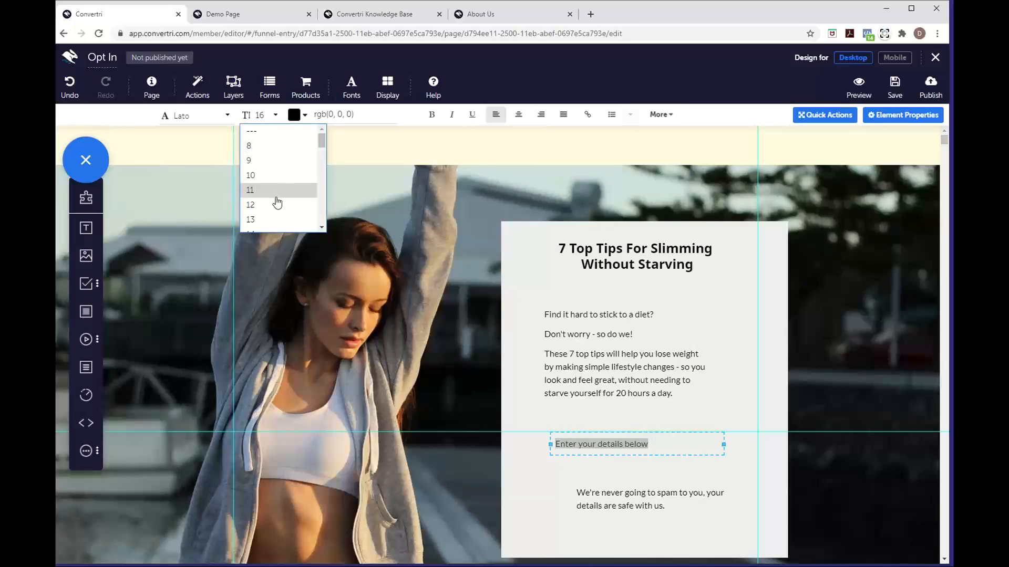
left_click(275, 196)
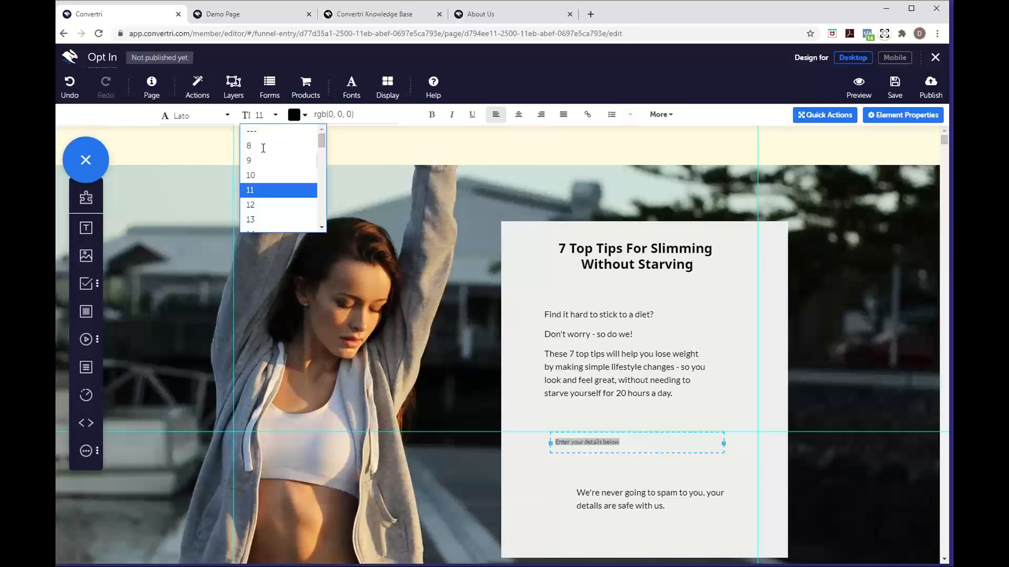
left_click(257, 120)
left_click(256, 208)
Set the spam reassurance text to size 12 and widen its text box
mouse_move(687, 504)
left_mouse_down()
mouse_move(575, 493)
mouse_move(687, 511)
left_mouse_up()
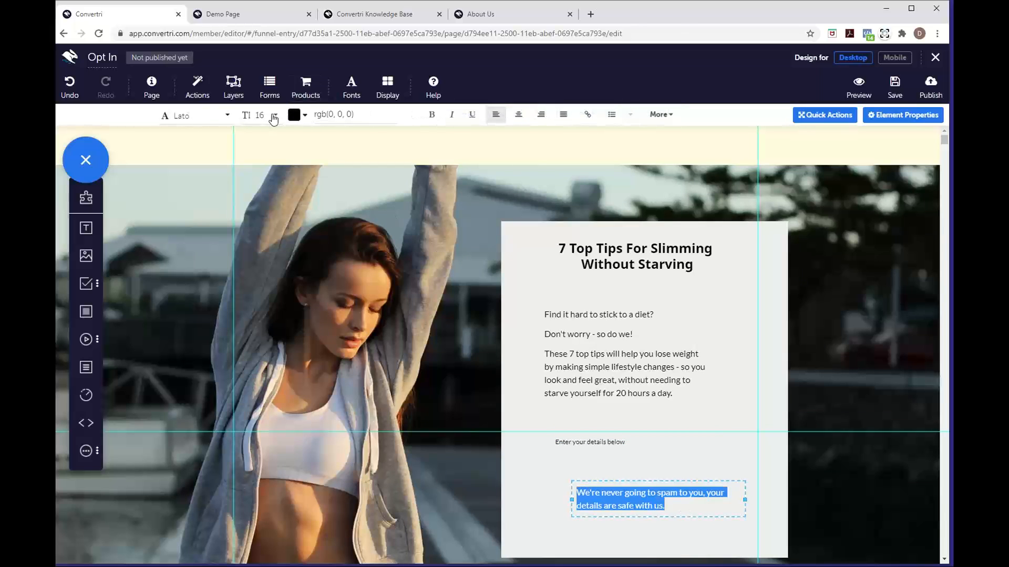
left_click(274, 116)
left_click(273, 205)
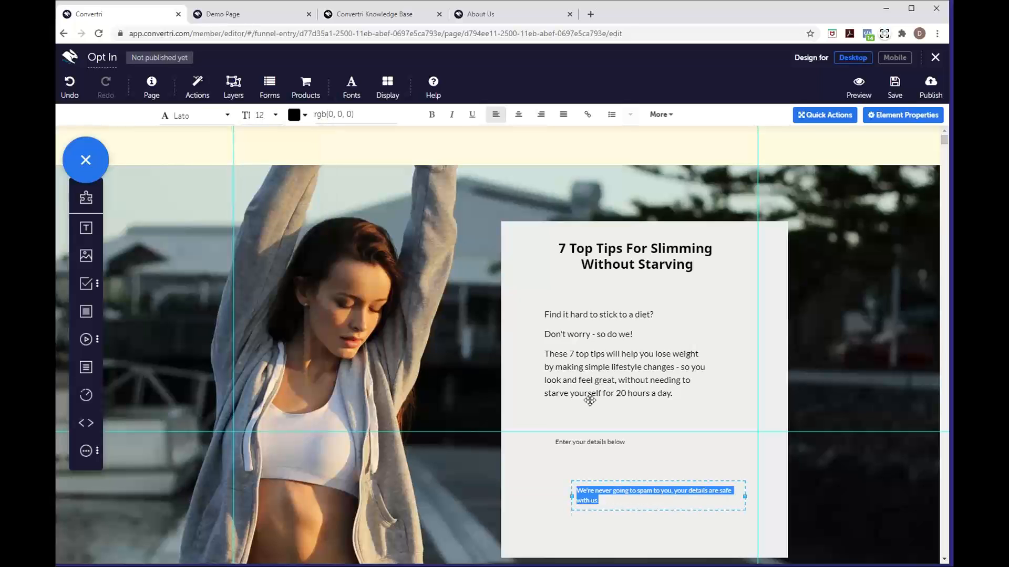
left_click(559, 494)
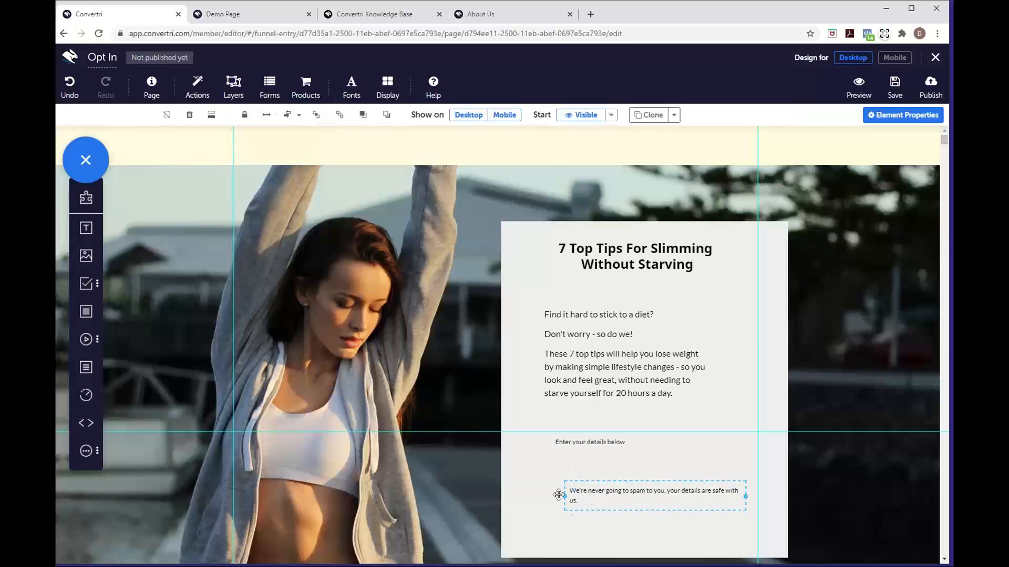
left_click_drag(558, 495, 599, 526)
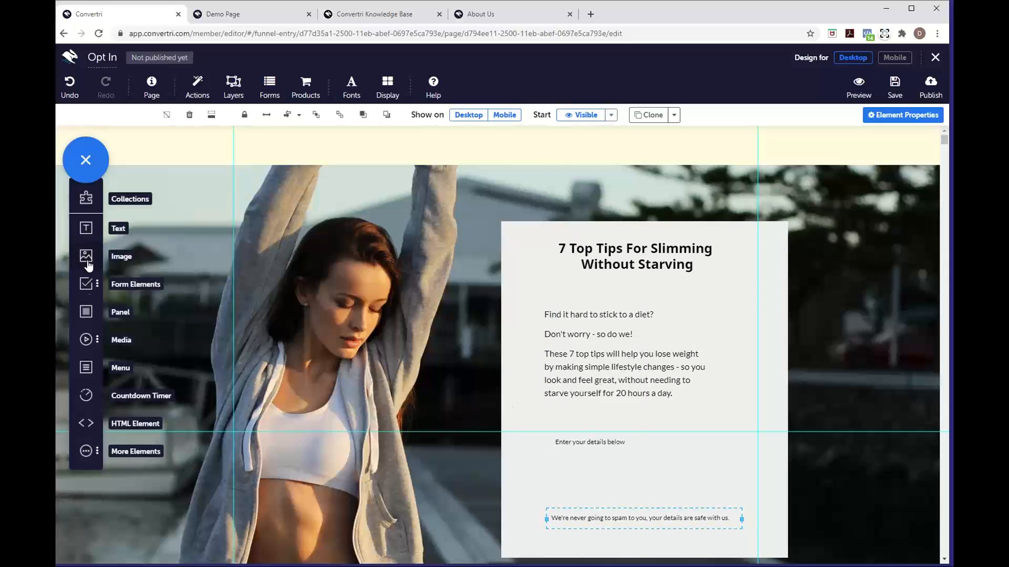
Add First Name and Email fields and a Submit button to the panel, Email below First Name
left_click(87, 292)
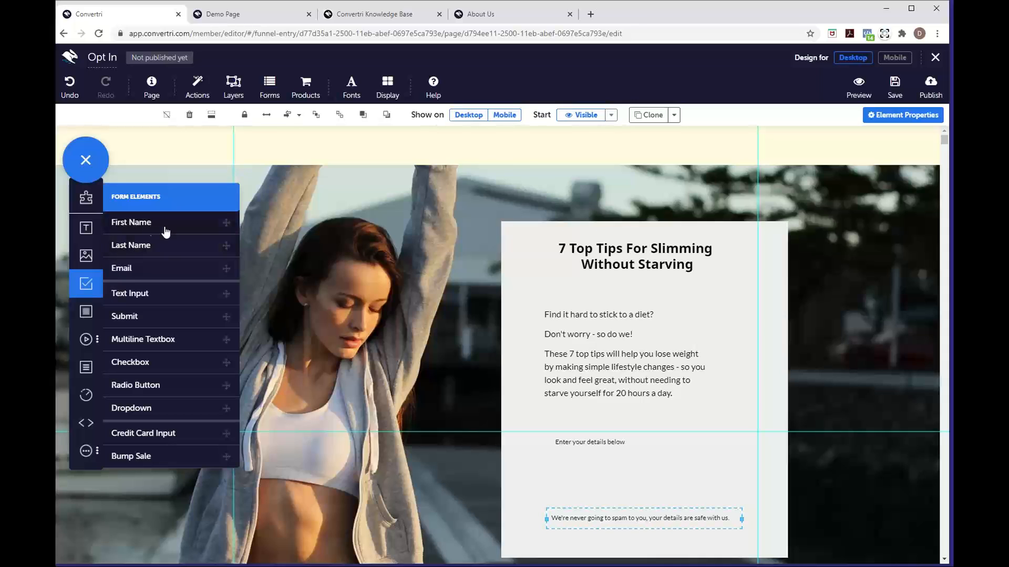
left_click_drag(165, 229, 608, 461)
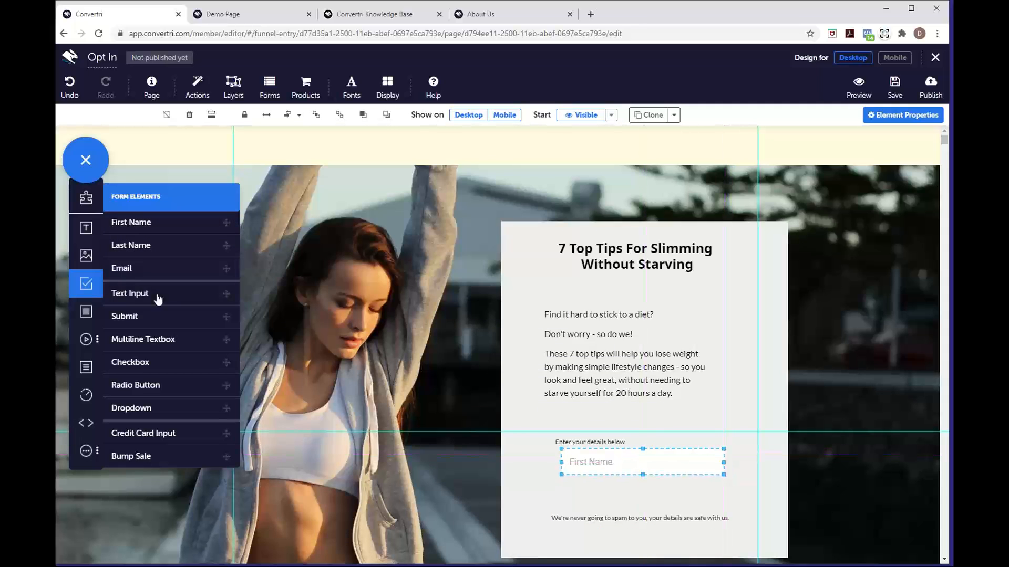
left_click_drag(141, 277, 455, 450)
left_click_drag(623, 476, 623, 494)
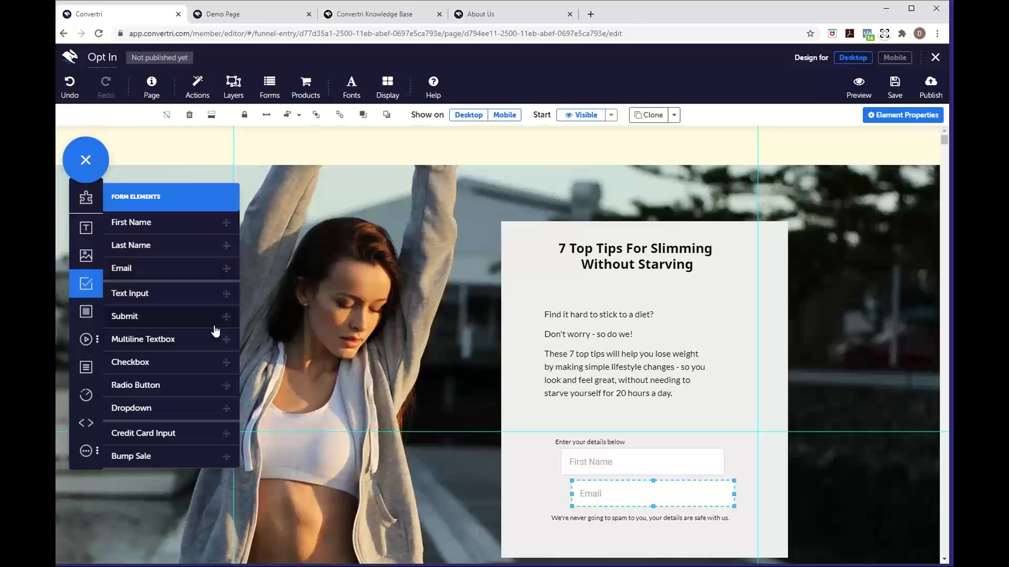
left_click_drag(216, 326, 690, 423)
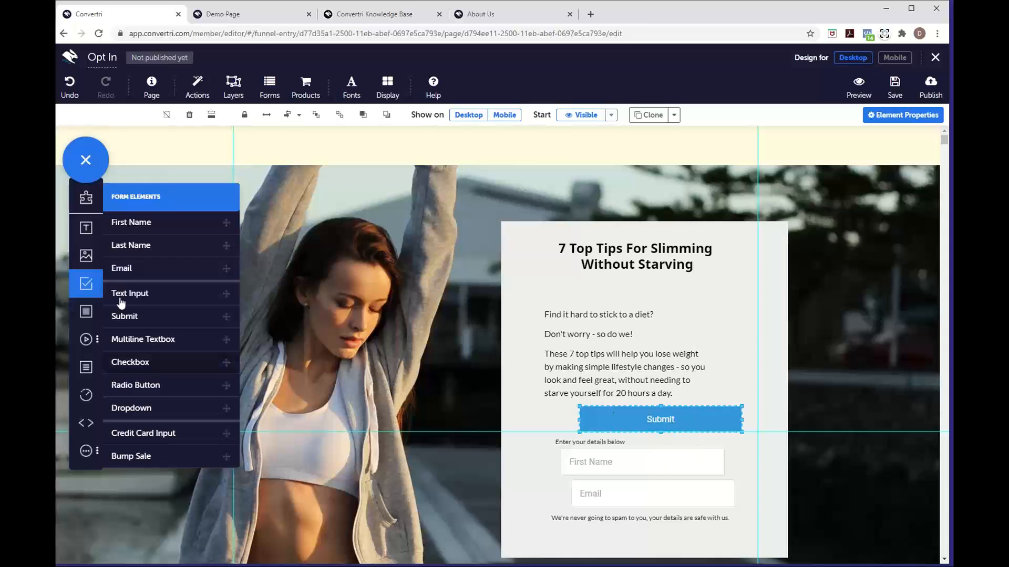
left_click(79, 284)
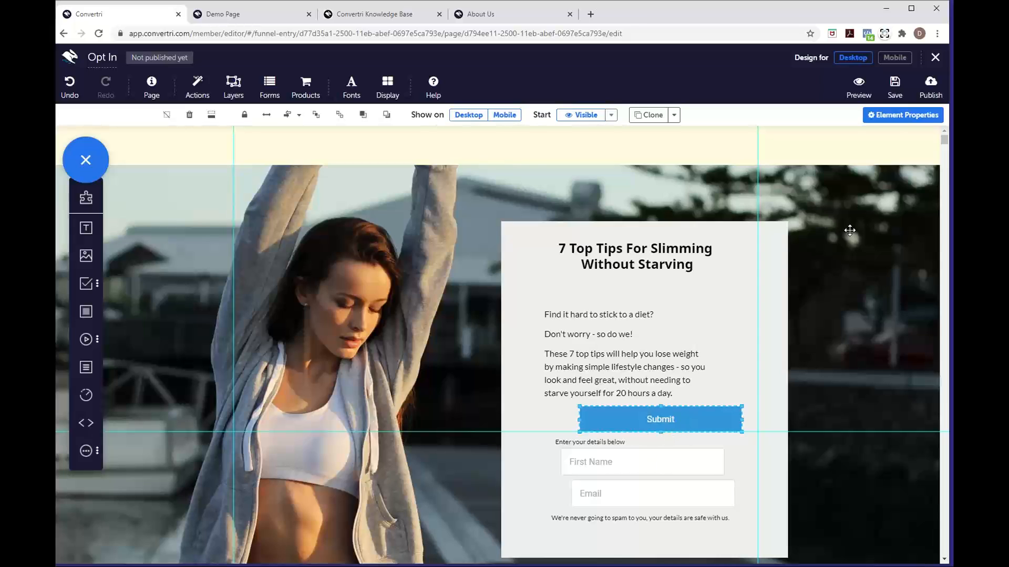
Set the button font to Noto Sans, Bold, size 22
left_click(885, 126)
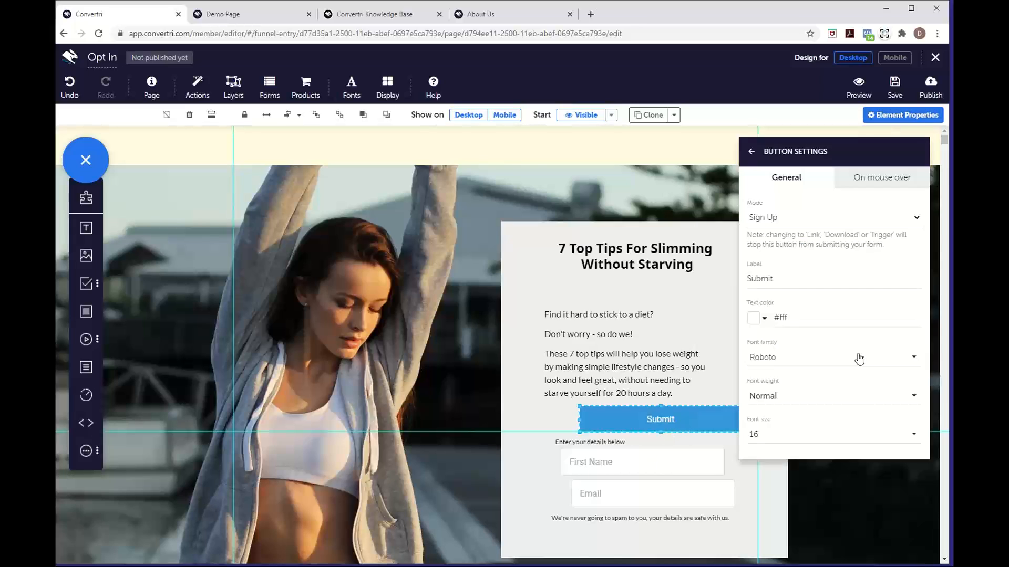
left_click(817, 363)
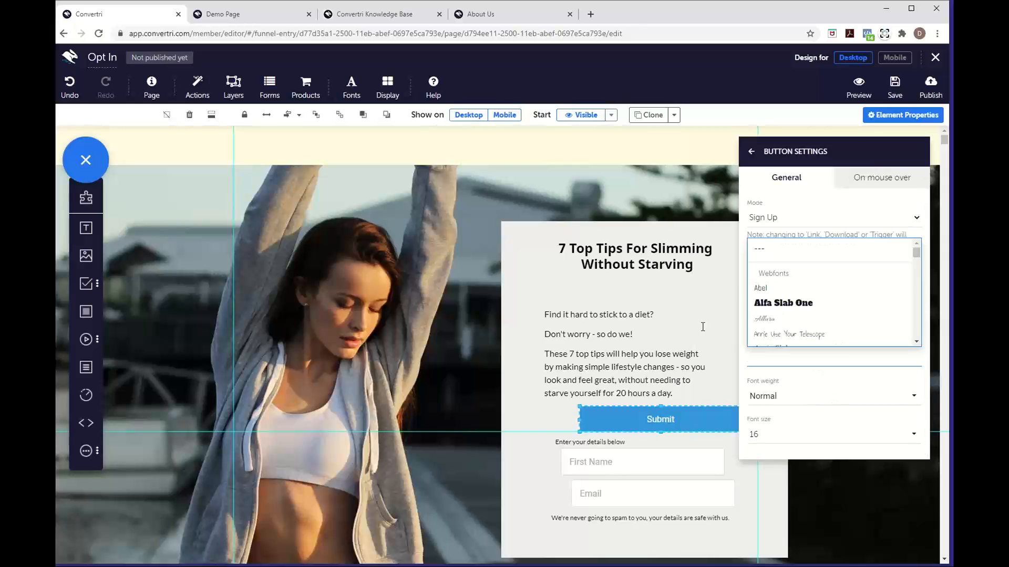
scroll(851, 319, "down", 6)
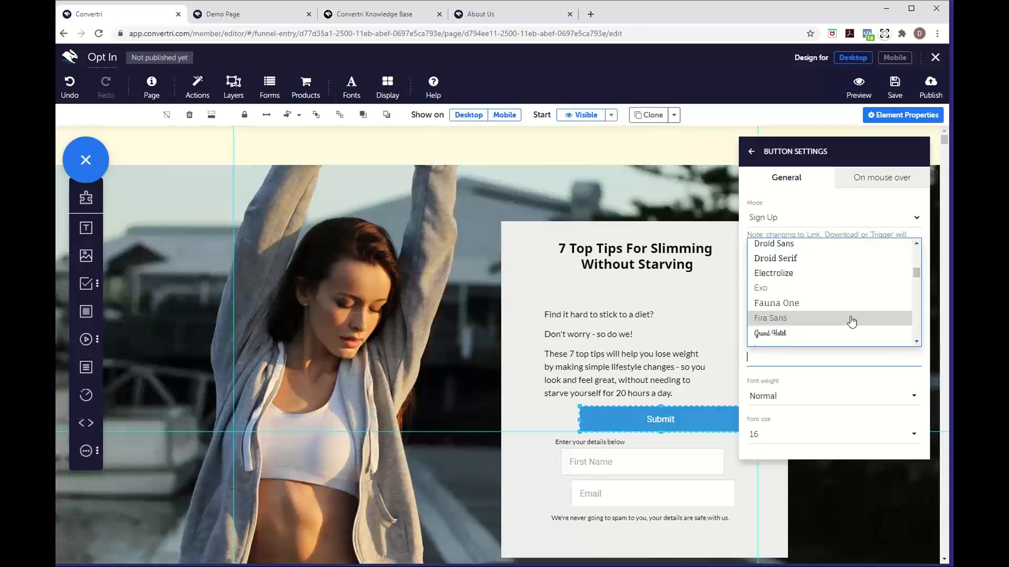
scroll(851, 322, "down", 1)
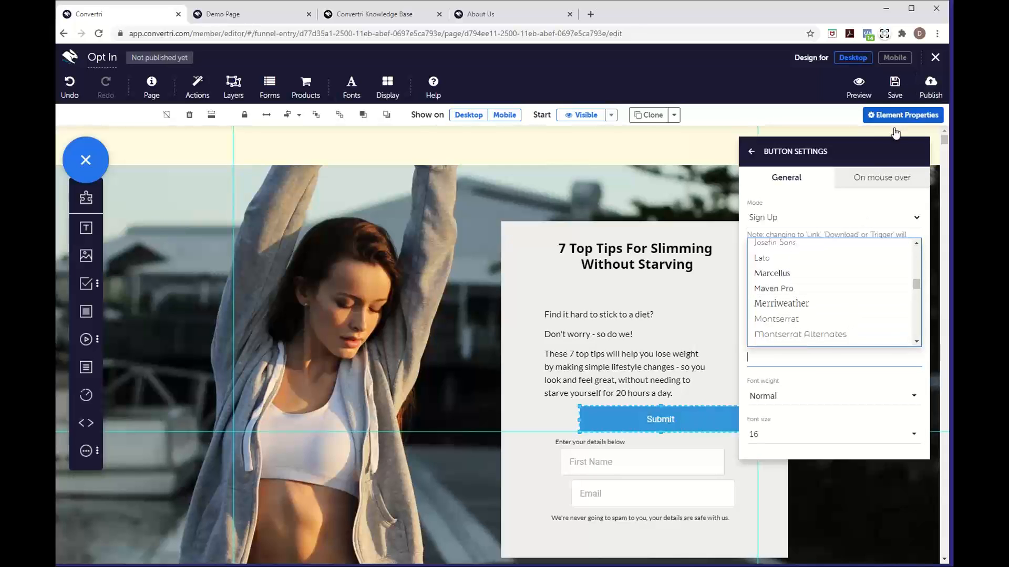
scroll(833, 279, "down", 2)
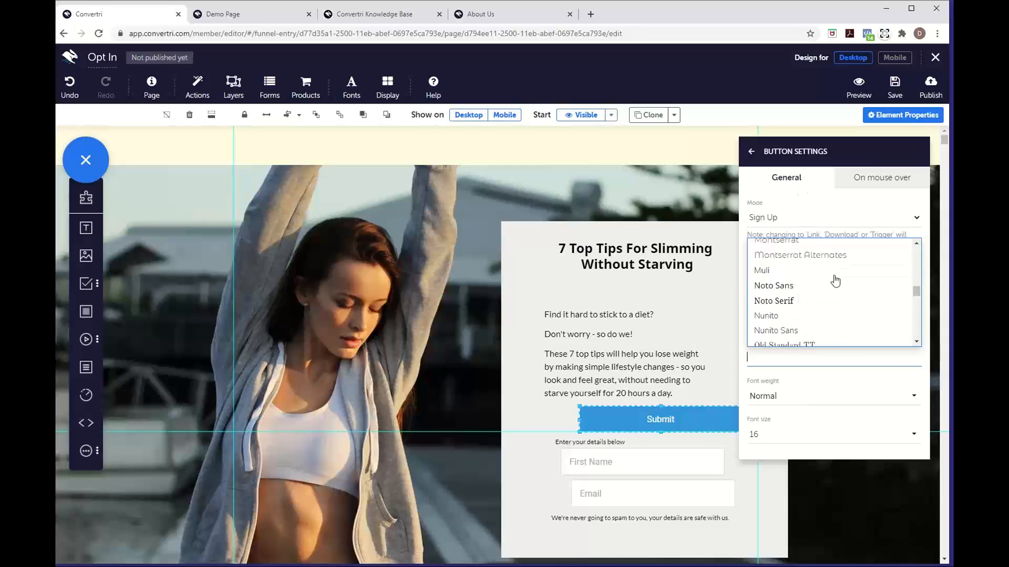
left_click(790, 290)
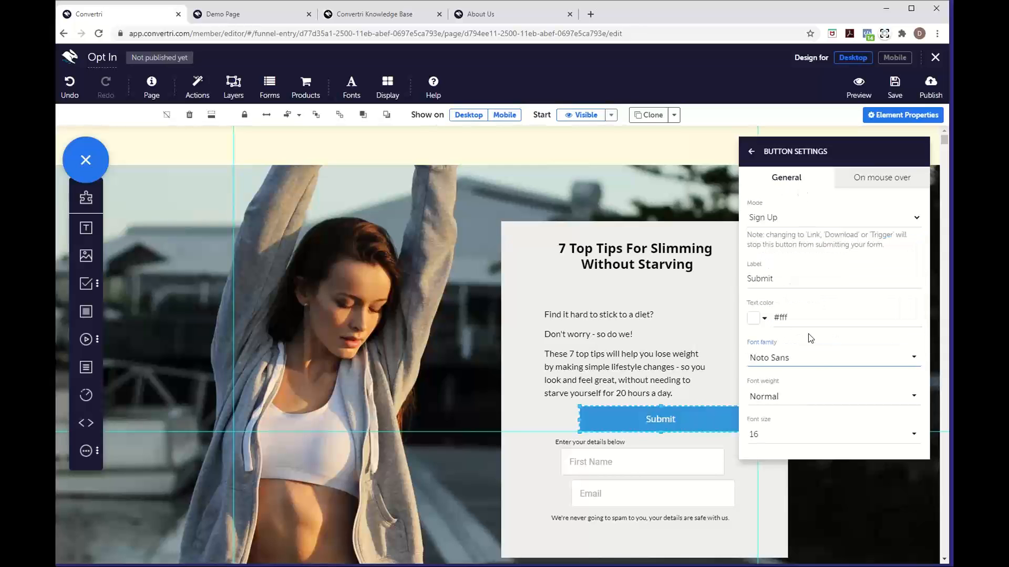
left_click(801, 402)
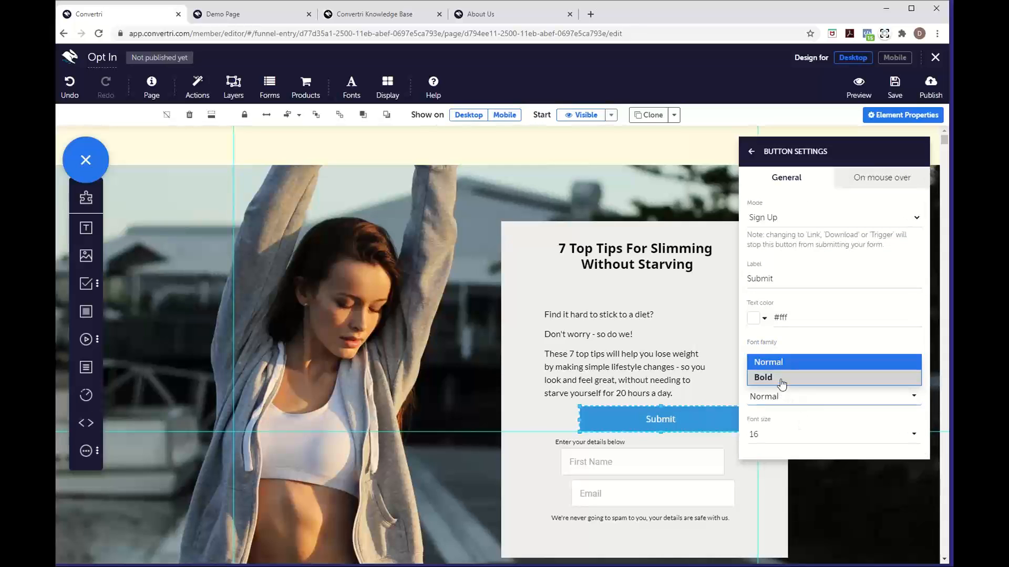
left_click(780, 377)
left_click(789, 436)
scroll(785, 421, "down", 3)
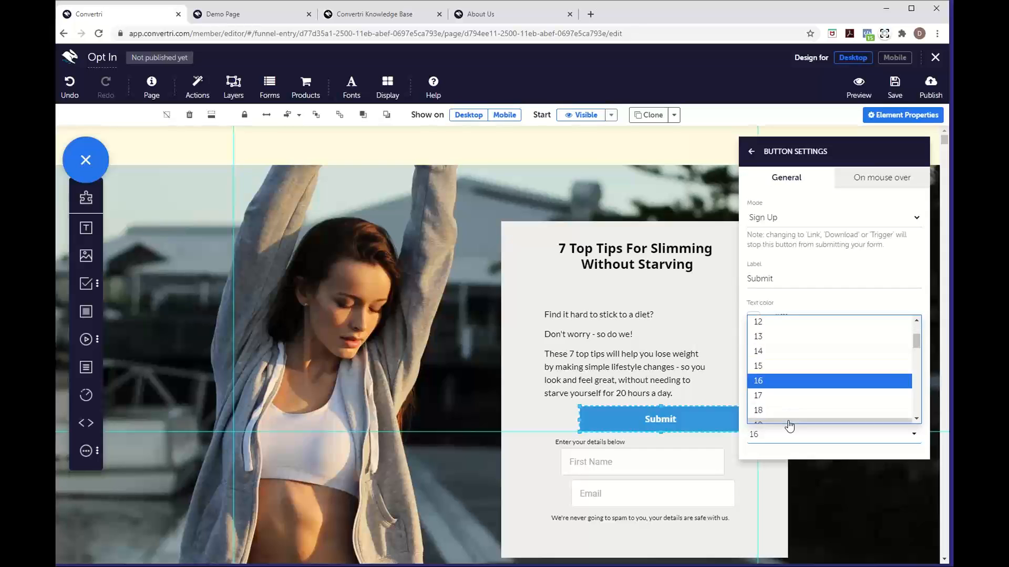
left_click(776, 402)
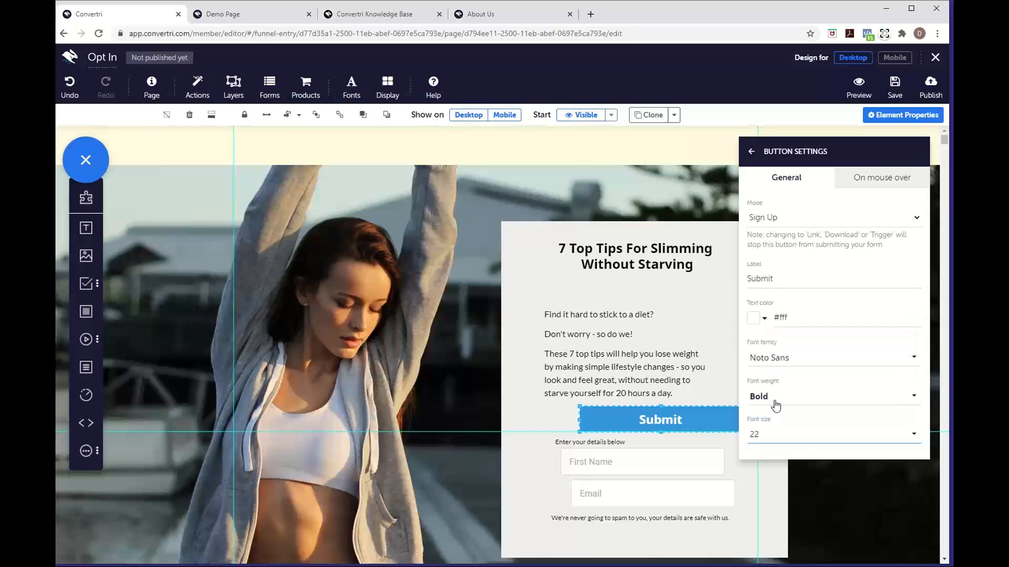
Change the button label from Submit to 'Download'
left_click(769, 275)
left_click_drag(769, 276, 748, 272)
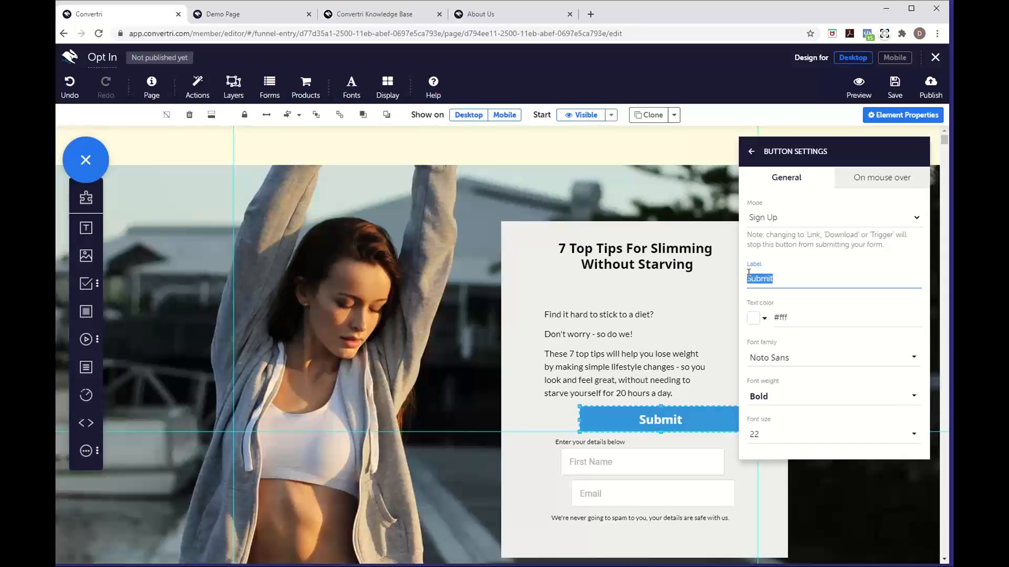
type("Download")
left_click(830, 270)
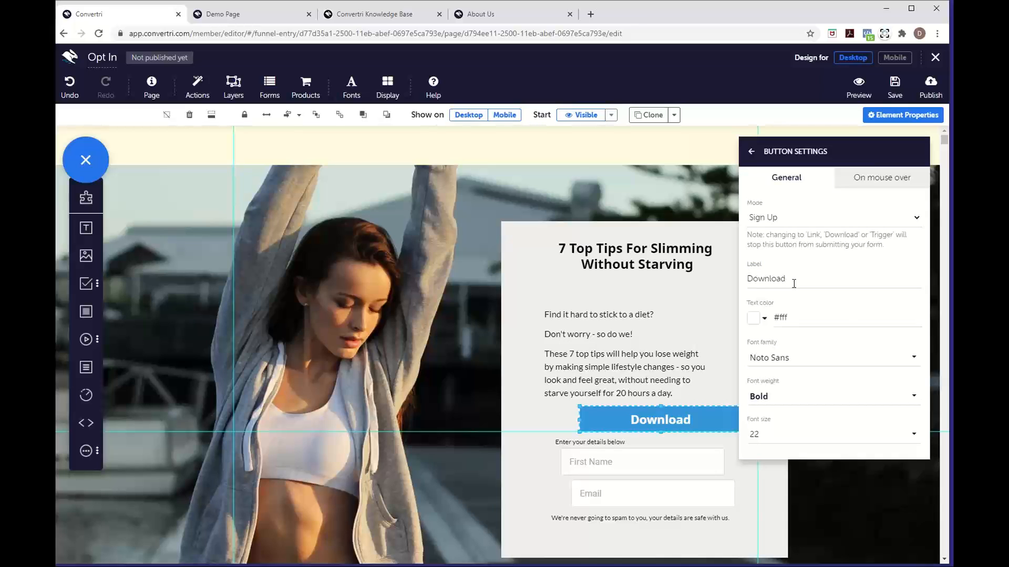
Set the First Name field's font to Lato
left_click(650, 459)
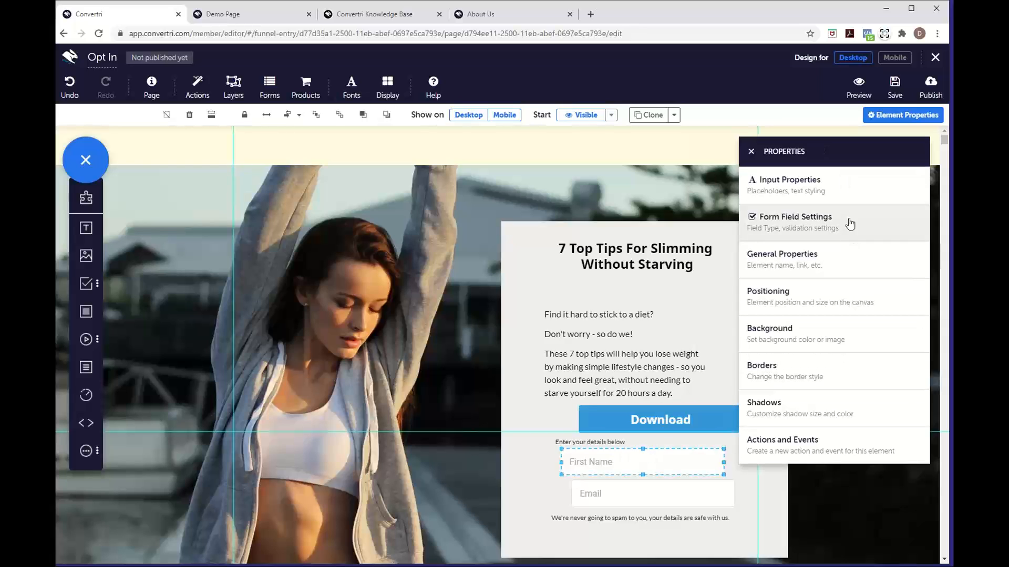
left_click(850, 198)
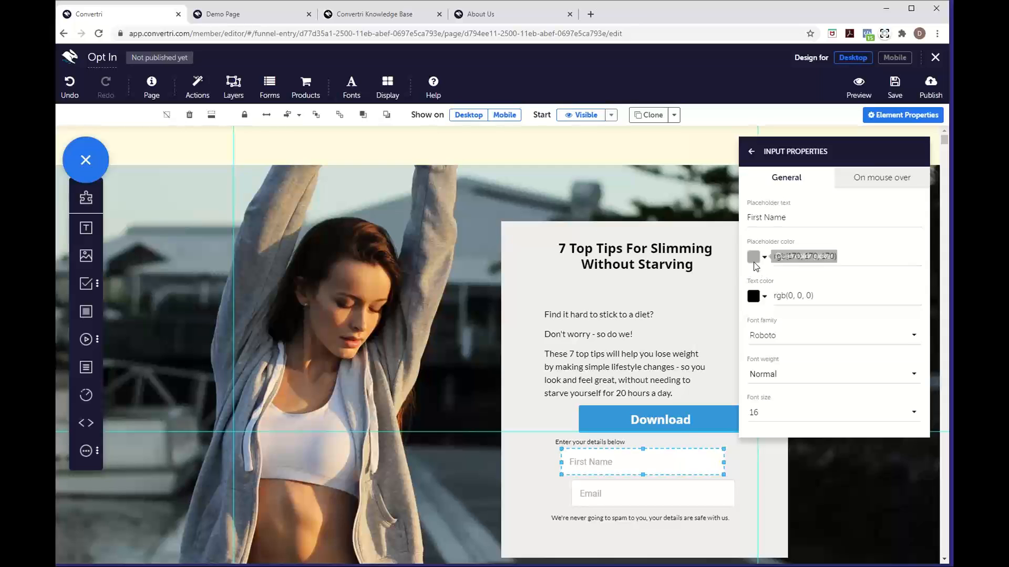
left_click(778, 344)
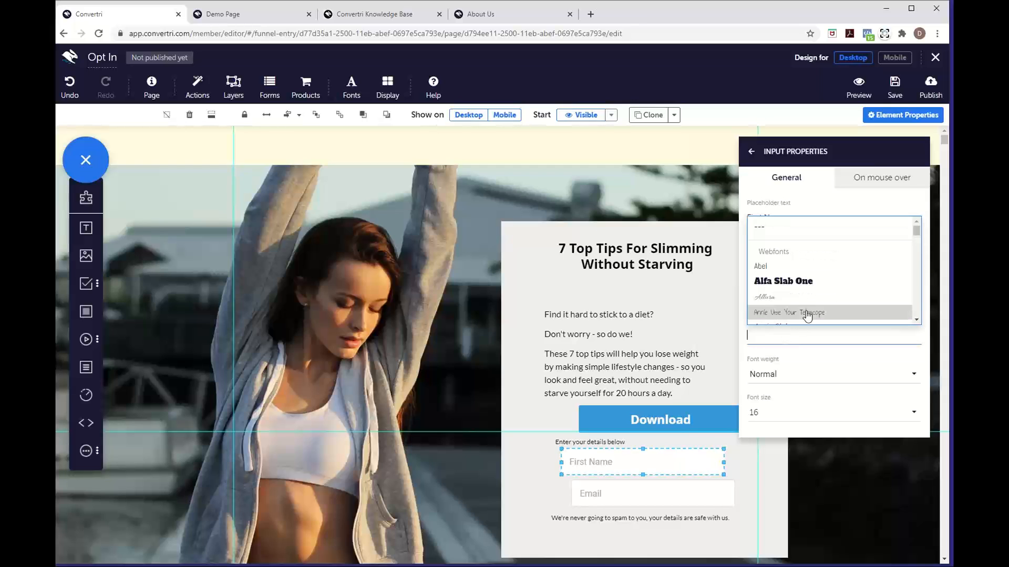
scroll(807, 314, "down", 4)
scroll(809, 316, "down", 5)
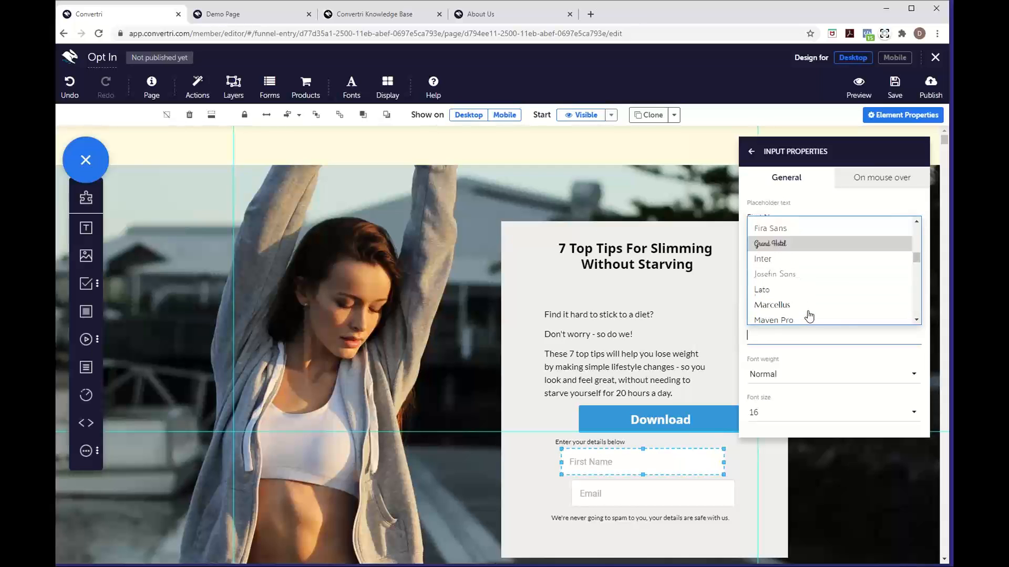
left_click(783, 270)
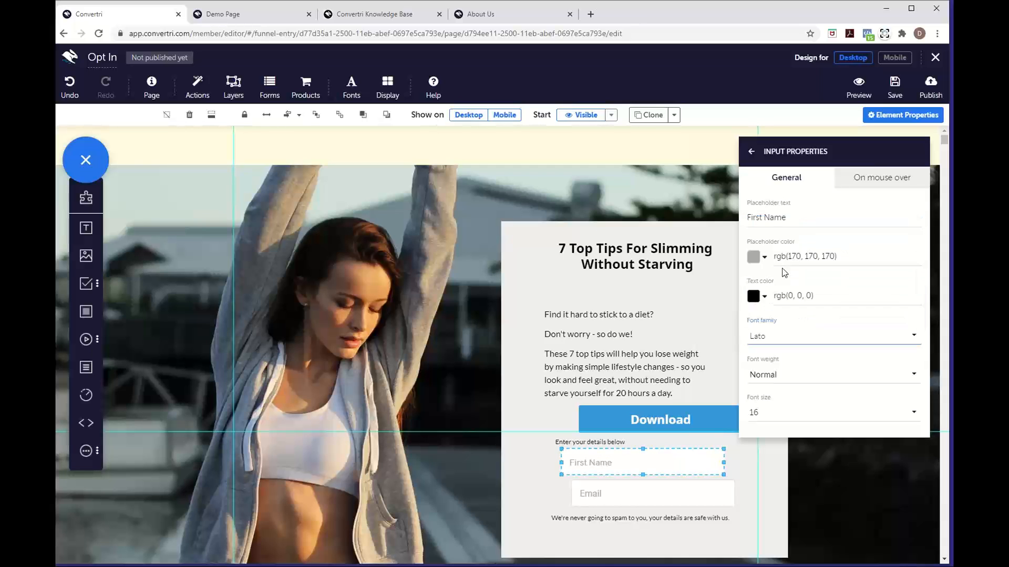
Set the Email field's font to Lato, then close the element properties
left_click(689, 494)
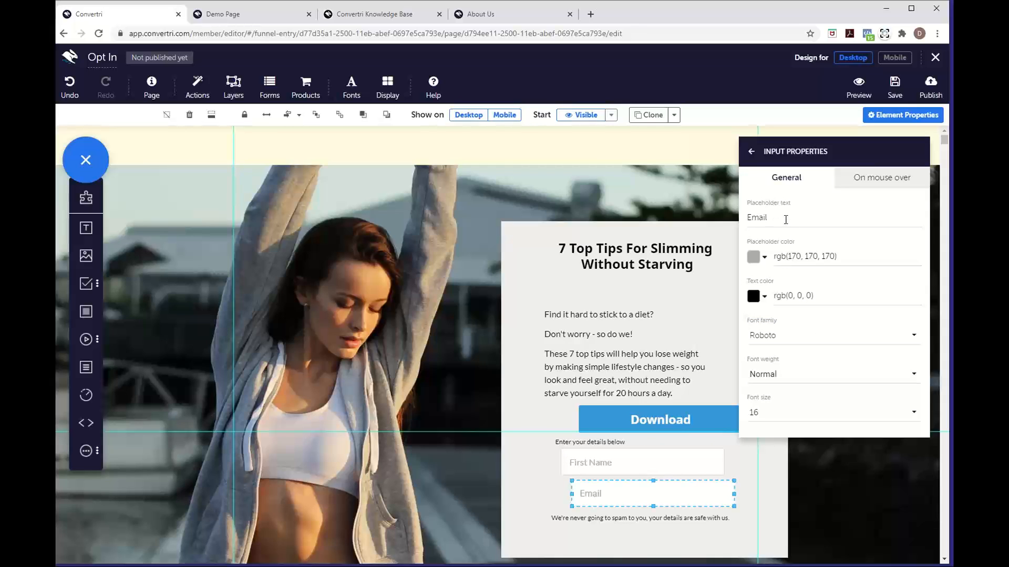
left_click(780, 339)
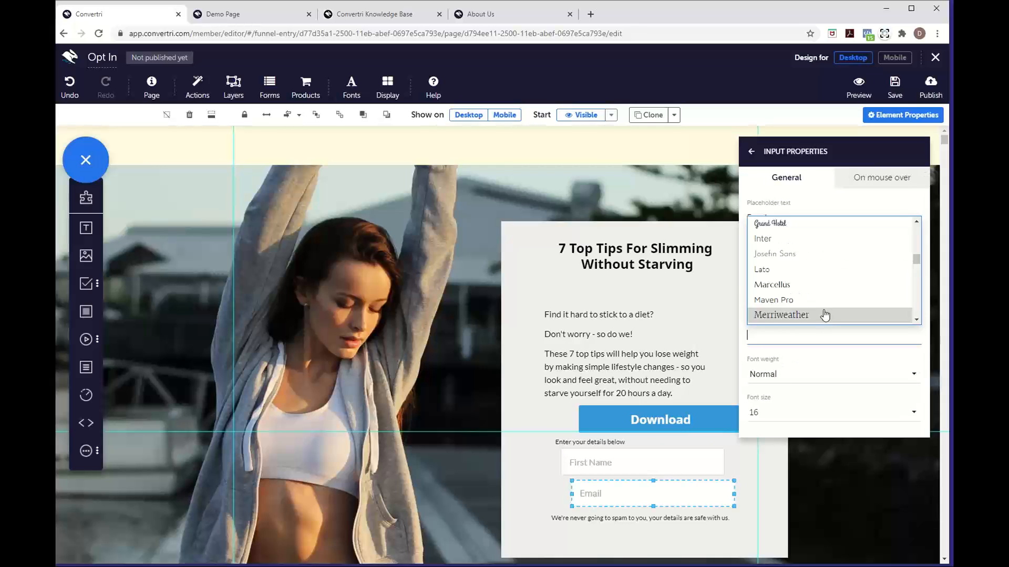
left_click(796, 271)
left_click(800, 132)
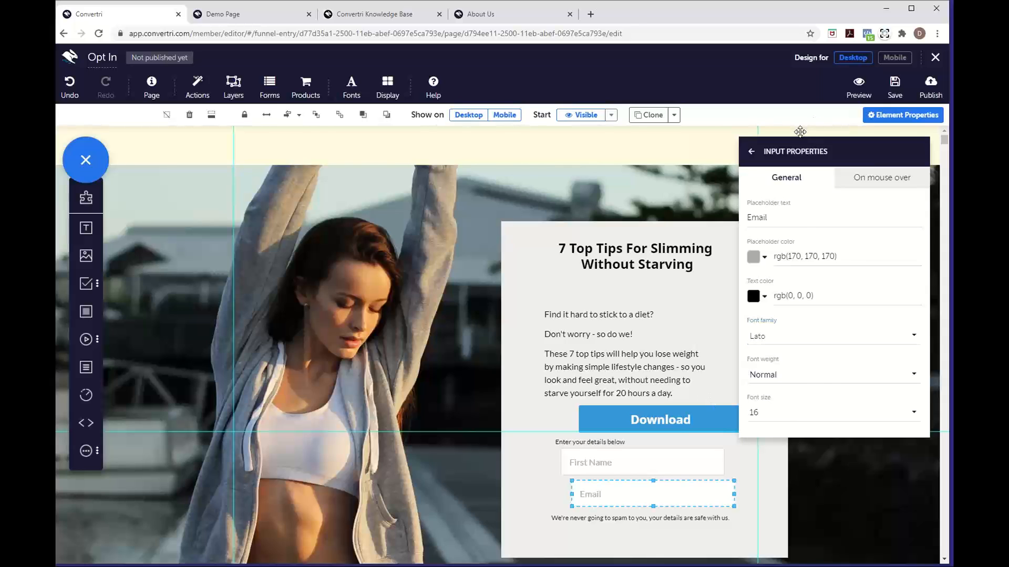
left_click(689, 234)
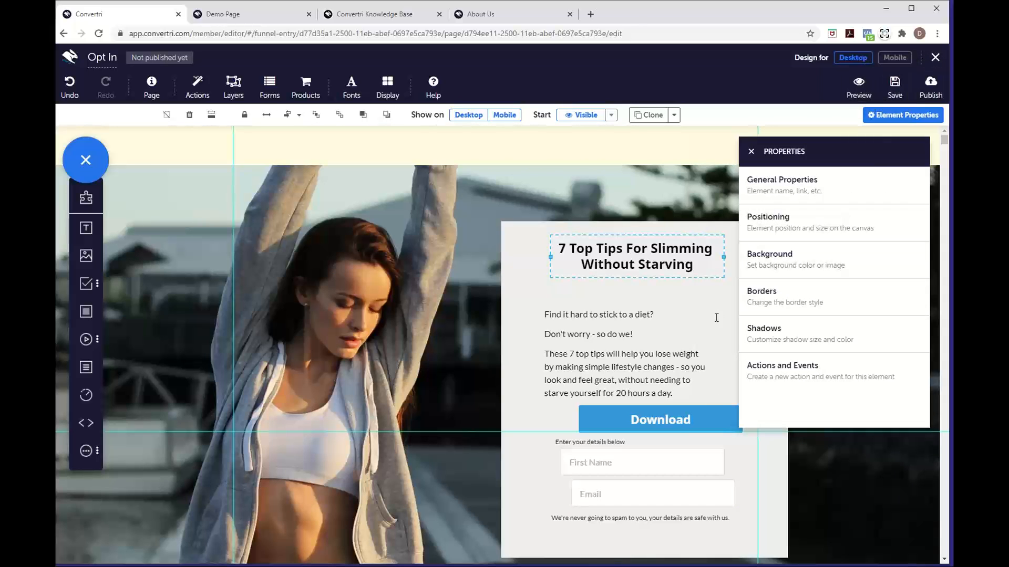
left_click(750, 151)
Move the prompt up and restack First Name, Email and the Download button beneath it
left_click(762, 306)
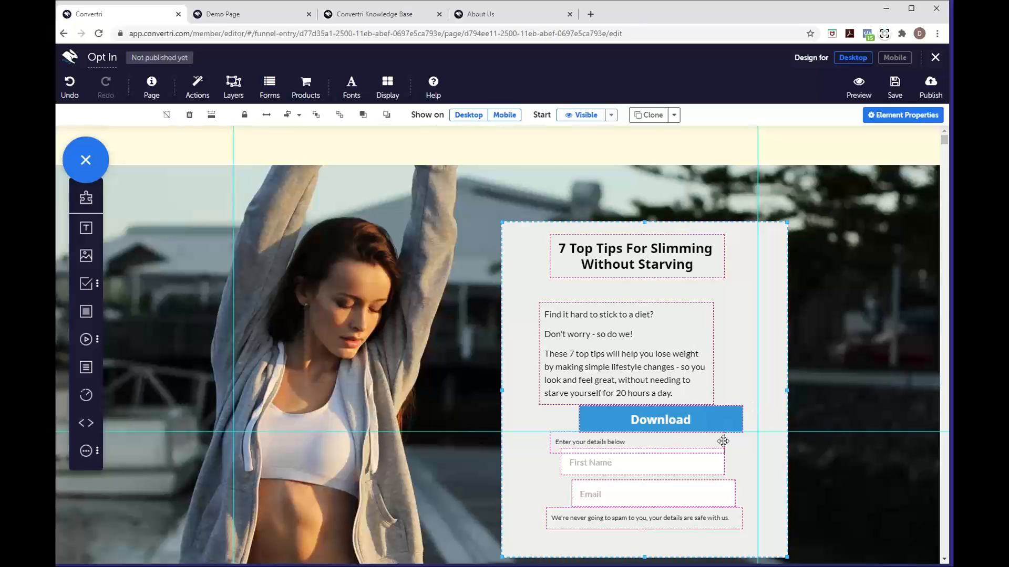
left_click_drag(723, 441, 723, 418)
left_click(698, 484)
left_click_drag(693, 469, 677, 452)
left_click_drag(734, 412, 777, 479)
left_click_drag(590, 492, 564, 474)
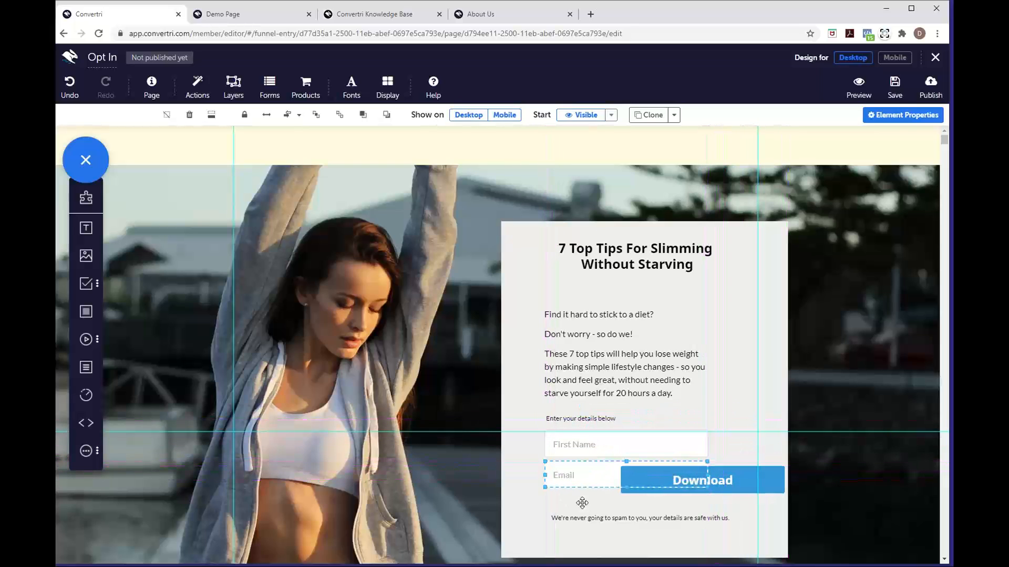
Lower the spam disclaimer and Download button, then nudge the whole panel up and left
left_click_drag(583, 515, 596, 520)
left_click_drag(649, 481, 553, 507)
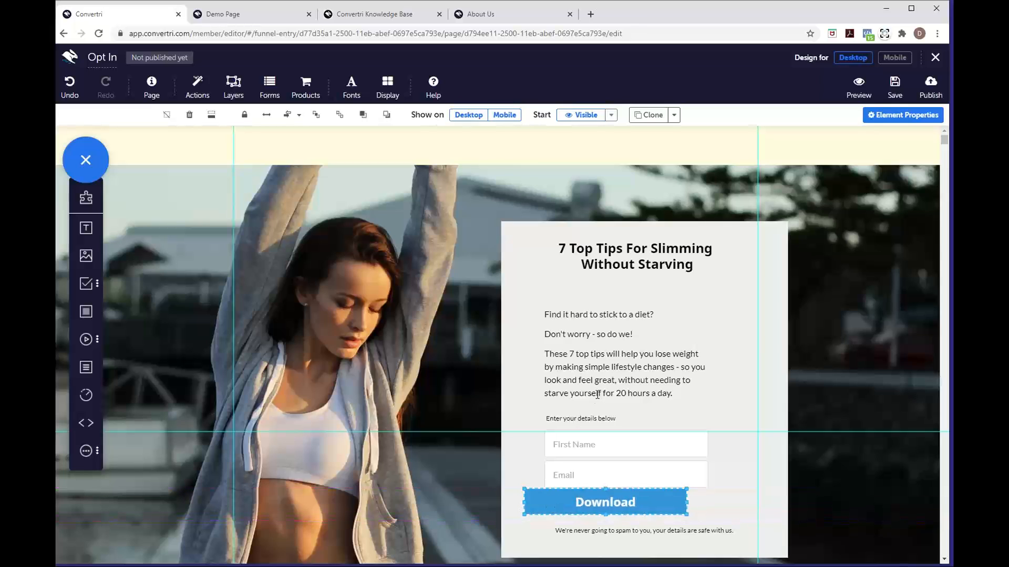
left_click(774, 394)
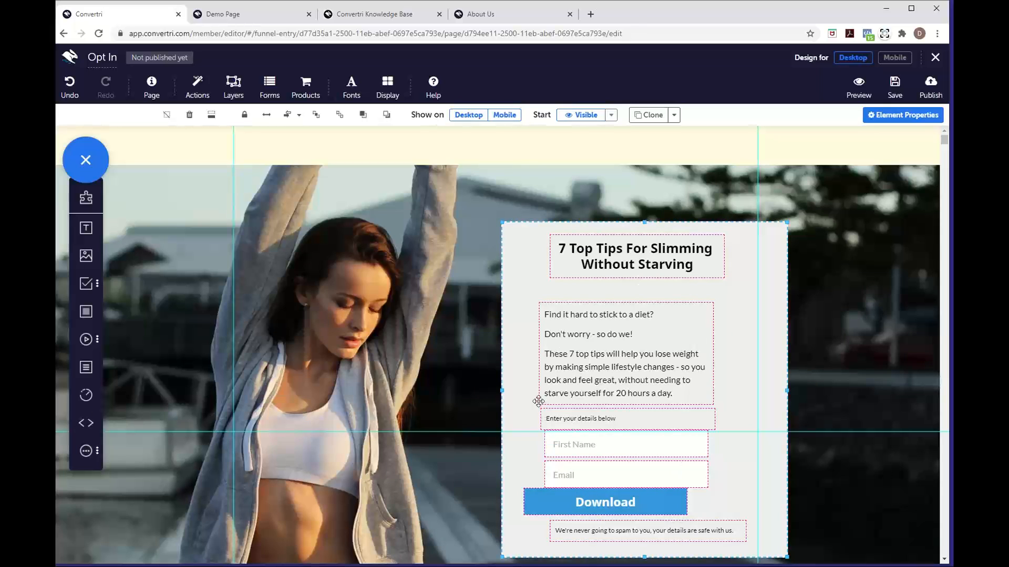
mouse_move(568, 294)
left_mouse_down()
mouse_move(536, 266)
mouse_move(587, 300)
mouse_move(556, 287)
left_mouse_up()
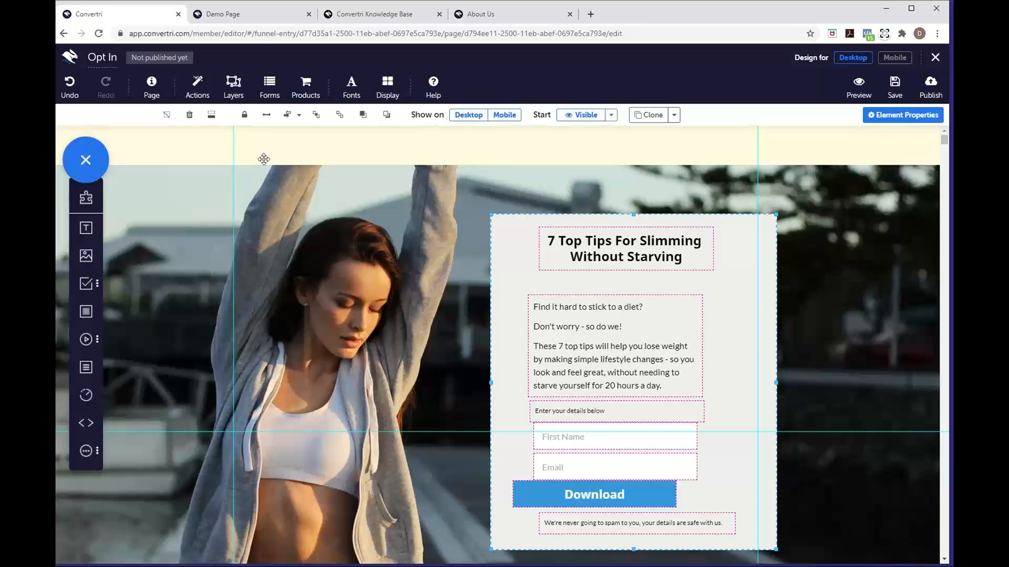
Centre the panel's contents and distribute First Name, Email and Download evenly vertically
left_click(298, 116)
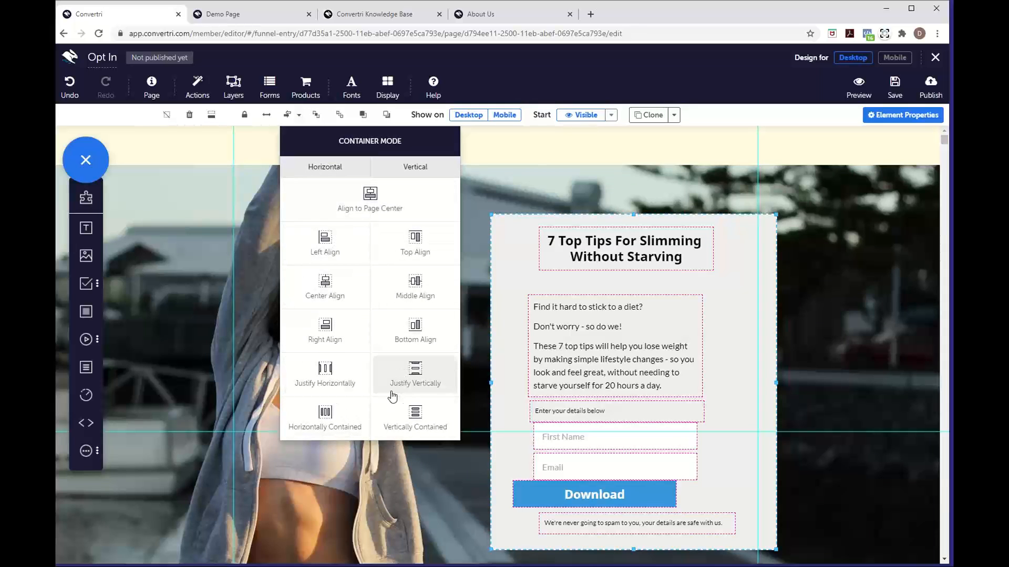
left_click(326, 303)
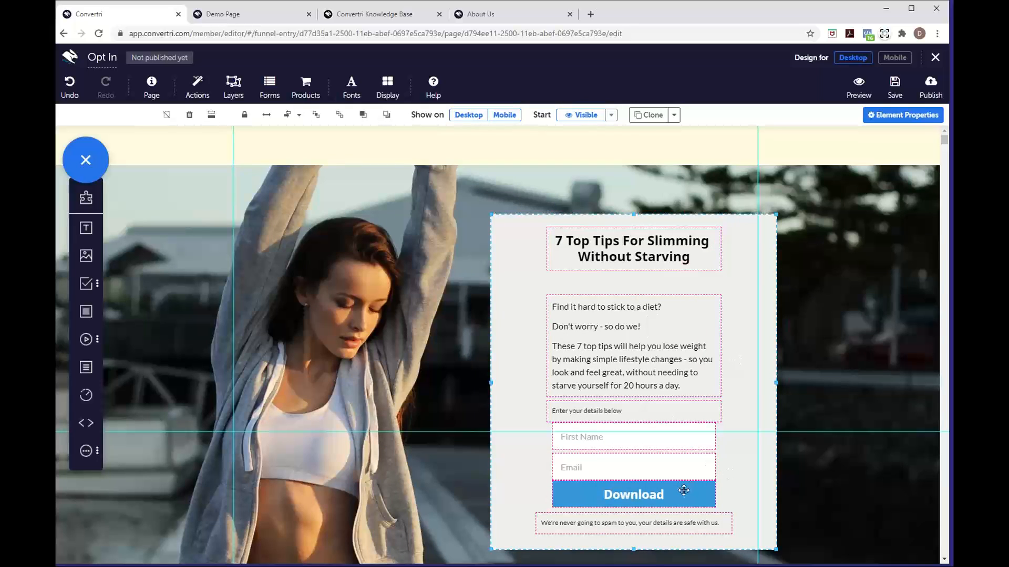
left_click(625, 443)
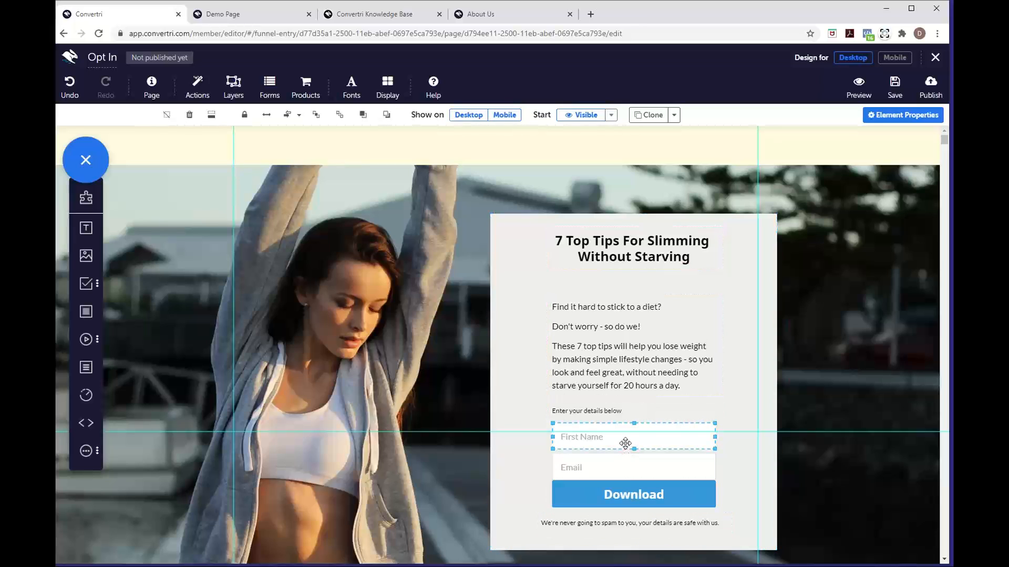
left_click(617, 496, "shift")
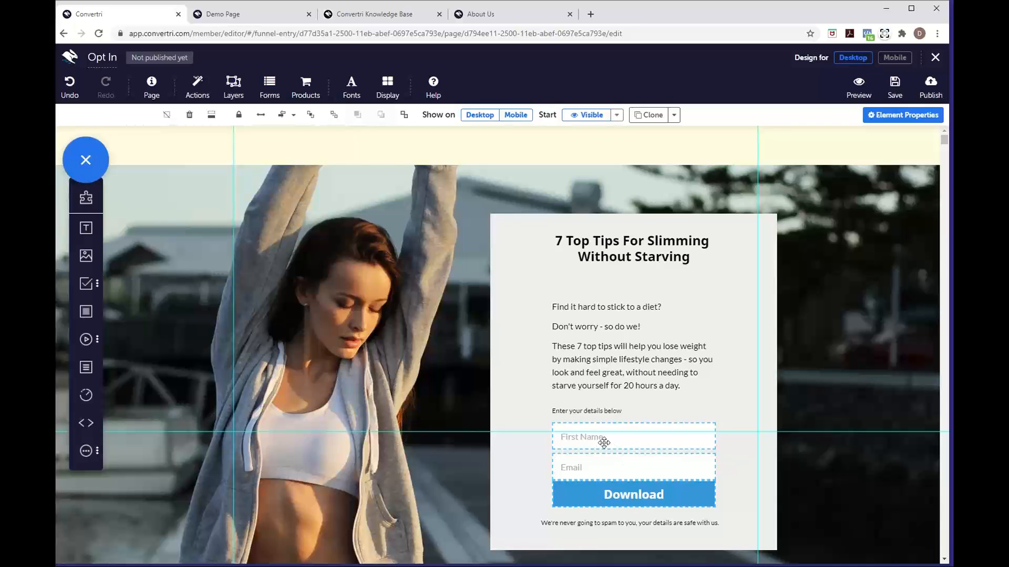
left_click(293, 121)
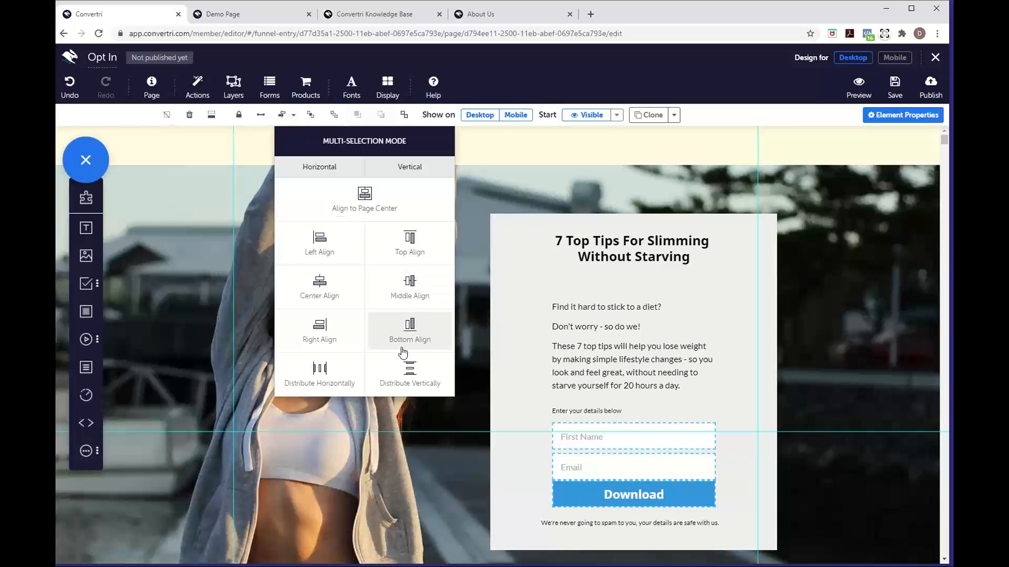
left_click(432, 373)
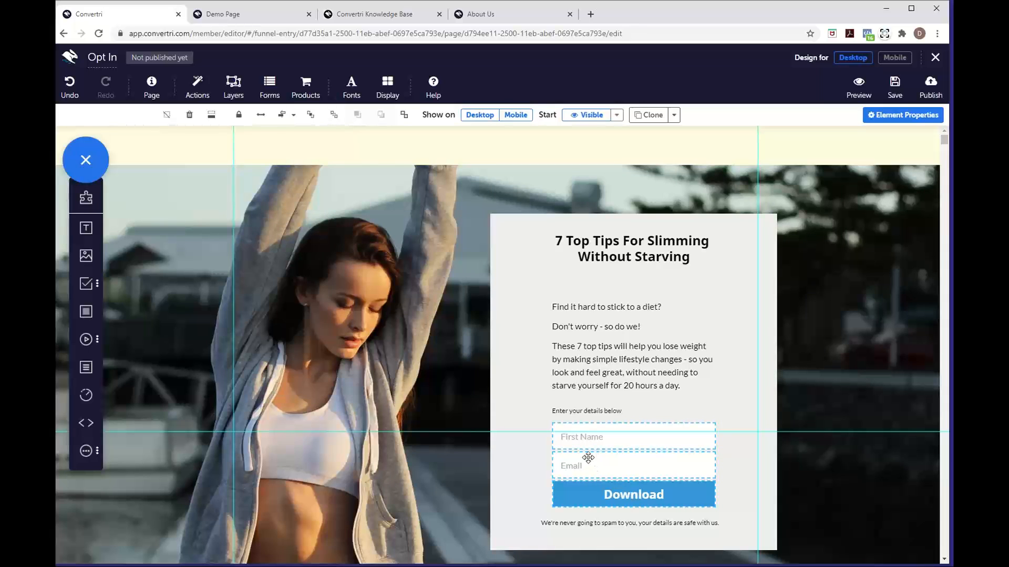
left_click(724, 457)
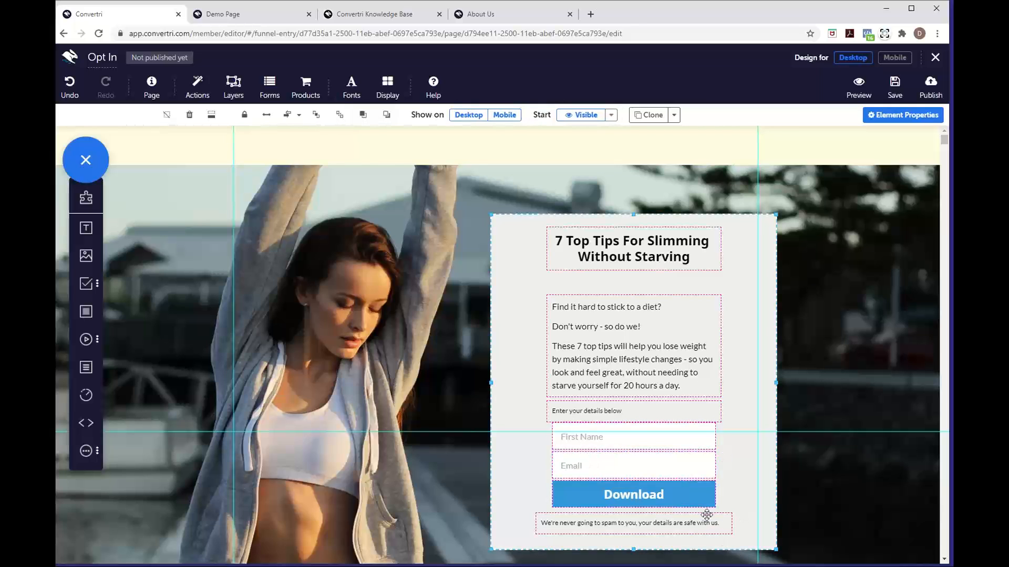
left_click(676, 514)
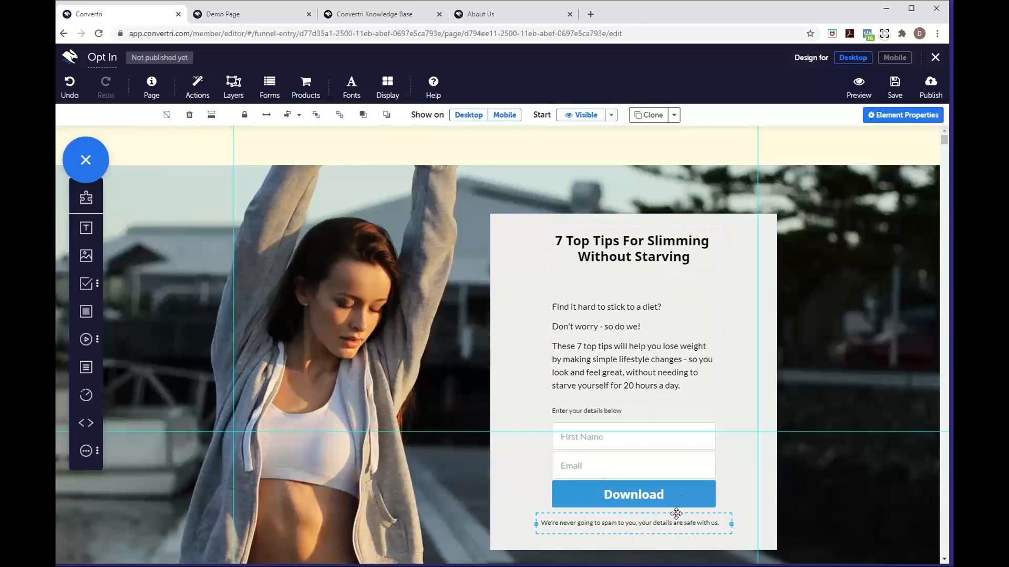
Centre-align the spam-notice line beneath the Download button
left_click(603, 409)
left_click(624, 409)
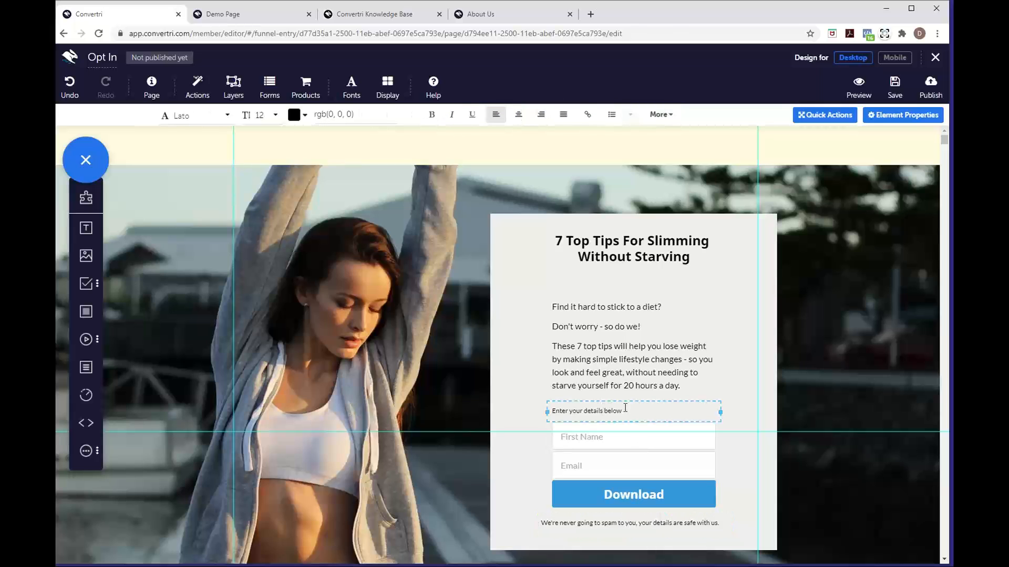
left_click(629, 524)
left_click(518, 114)
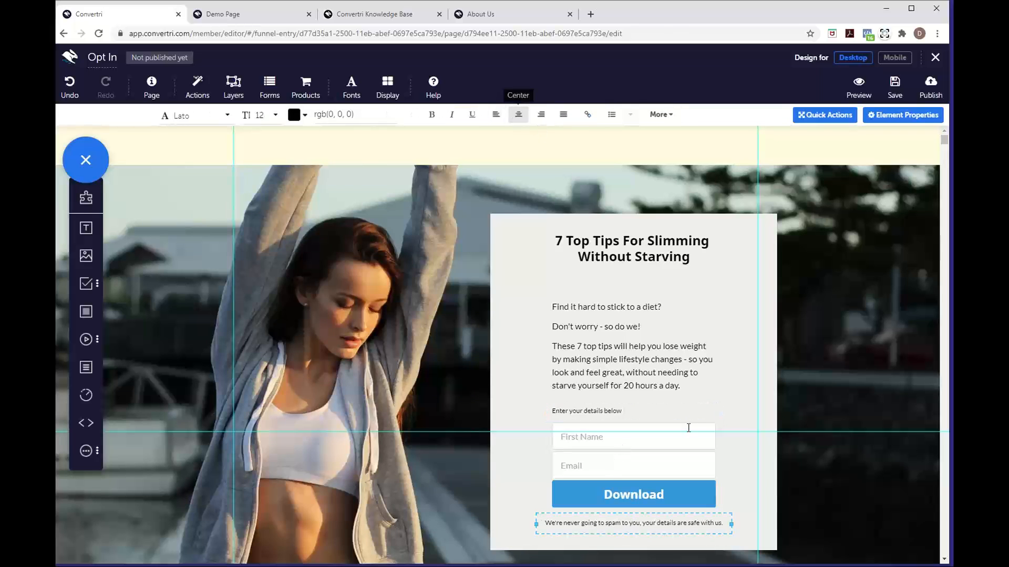
Select the grey form panel container and scroll its element options
left_click(745, 325)
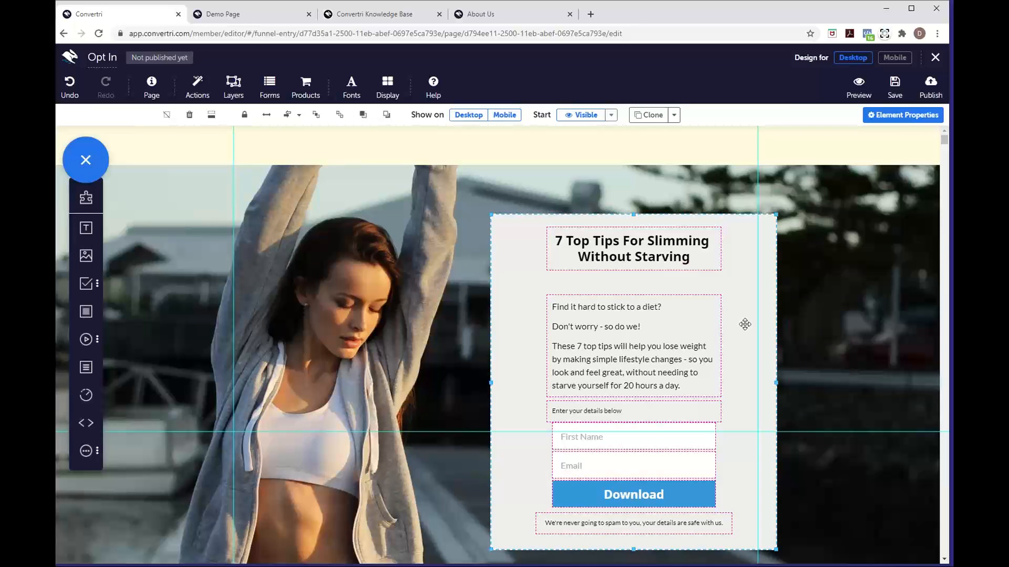
scroll(745, 324, "down", 1)
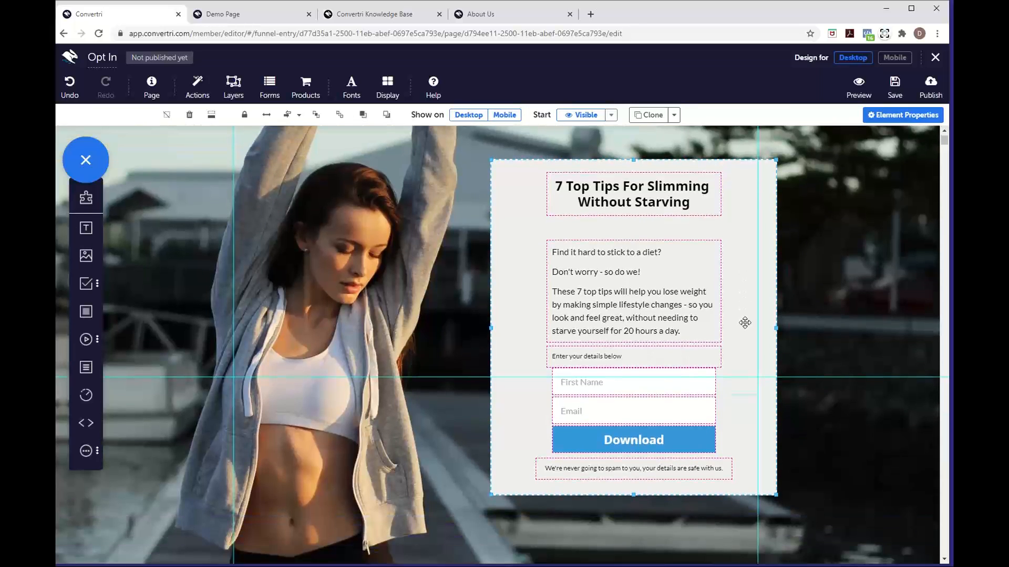
scroll(744, 323, "up", 1)
scroll(745, 323, "down", 1)
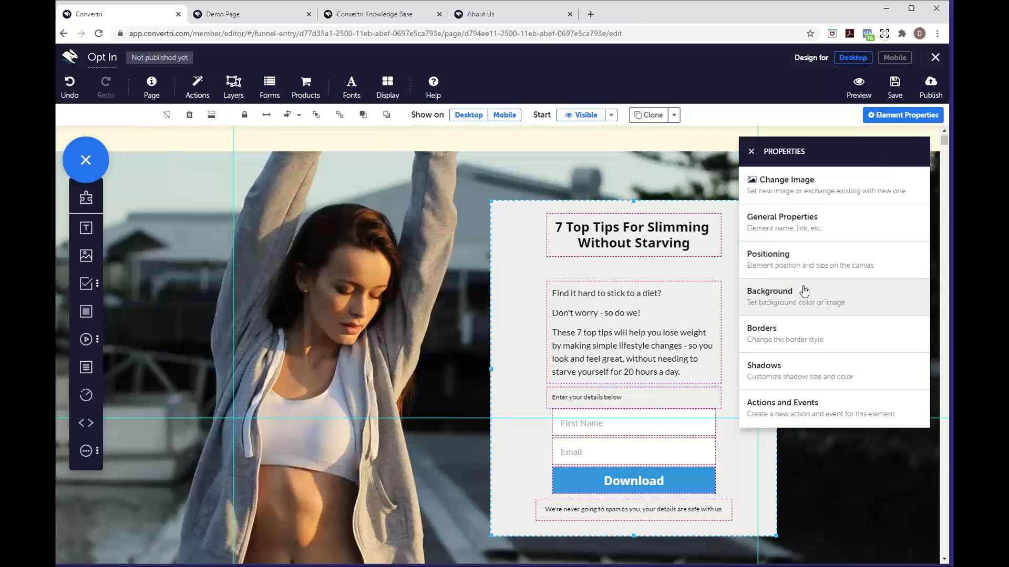
Set the grey panel's background fill to rgba(239, 239, 239, 0.7) so the photo shows through
left_click(801, 292)
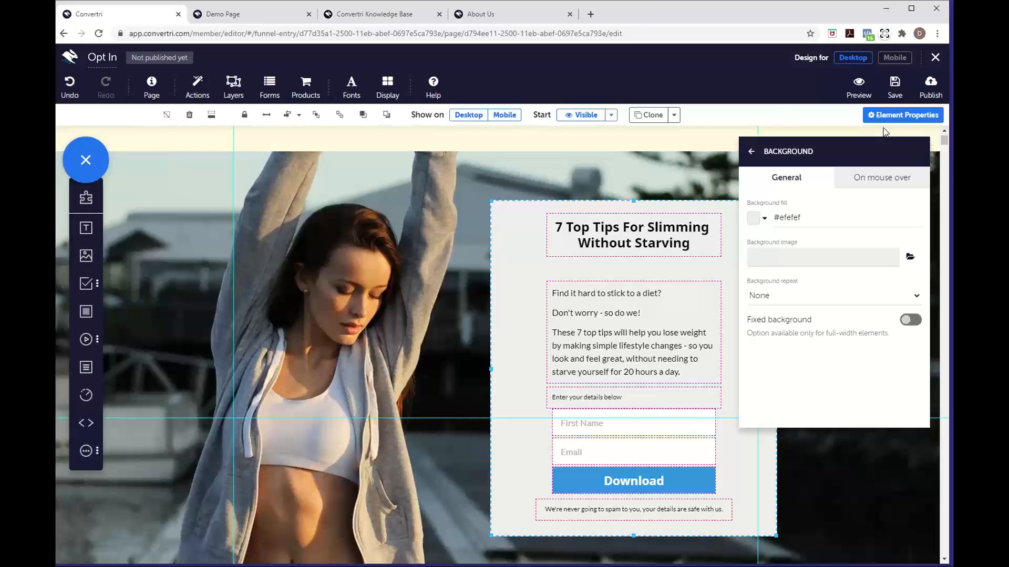
left_click(753, 217)
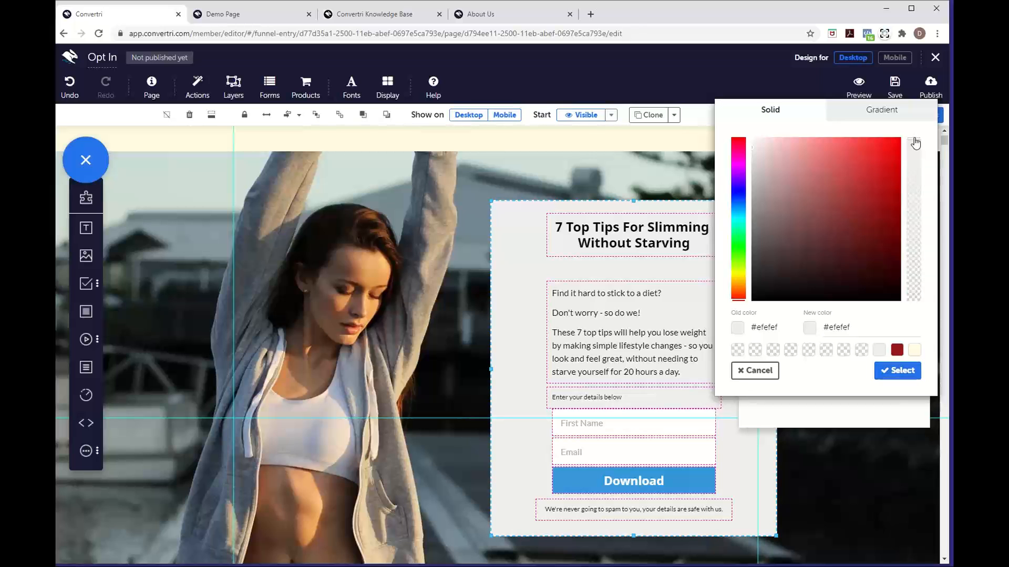
left_click_drag(914, 143, 916, 191)
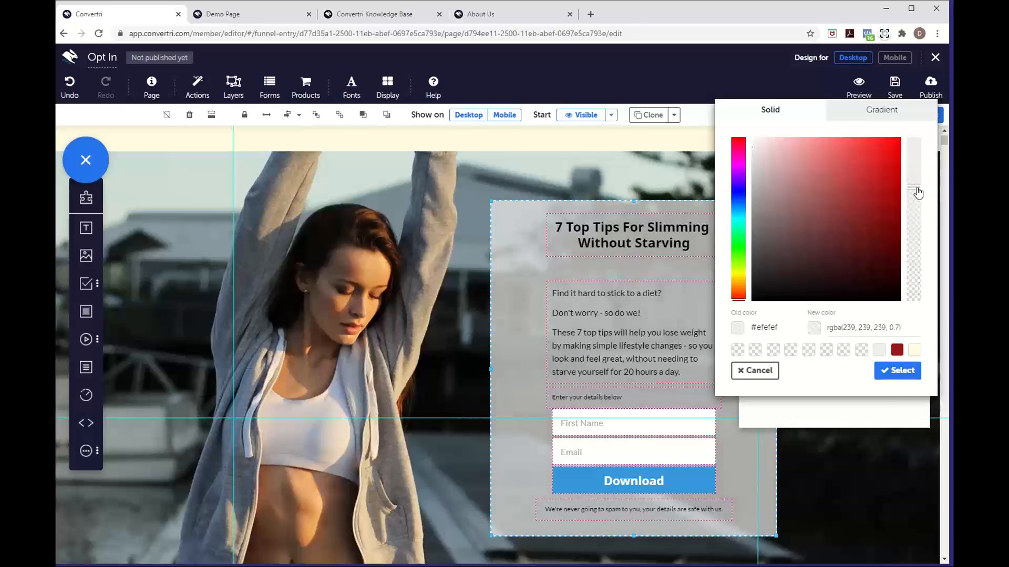
left_click(900, 329)
type("5")
key("BackSpace")
left_click(892, 374)
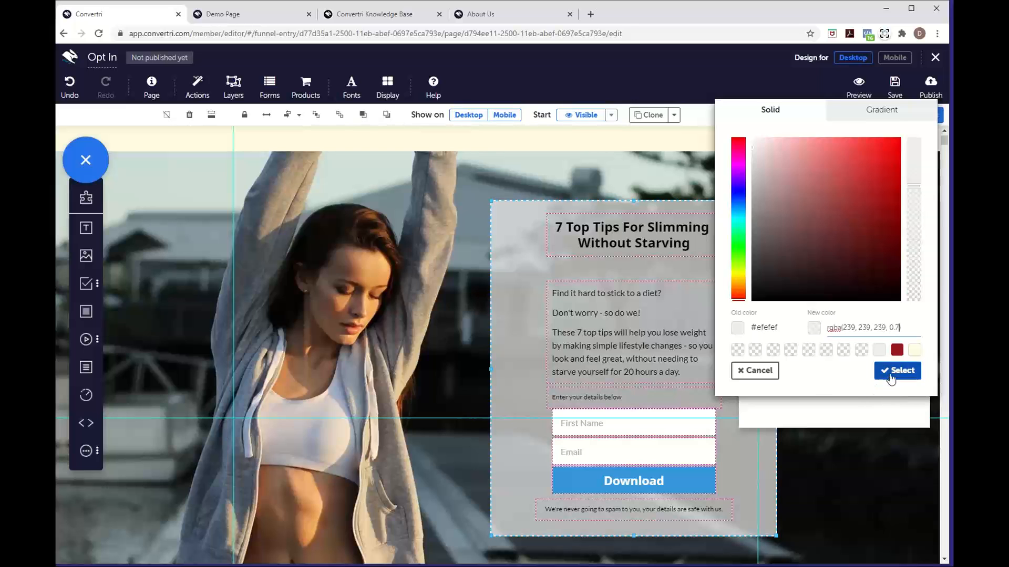
left_click(751, 160)
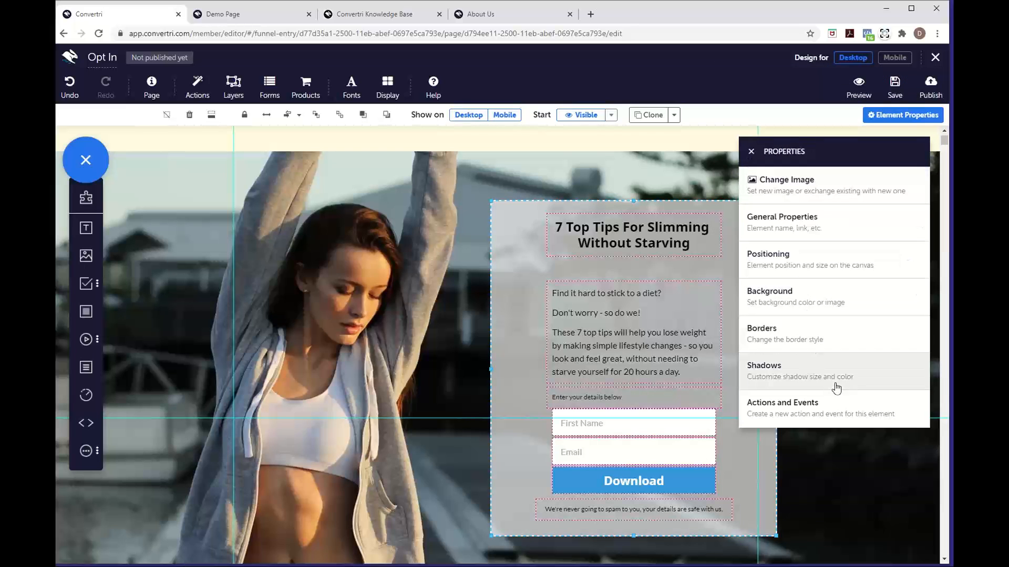
Open the panel's Borders settings and leave the border width at 0
left_click(787, 338)
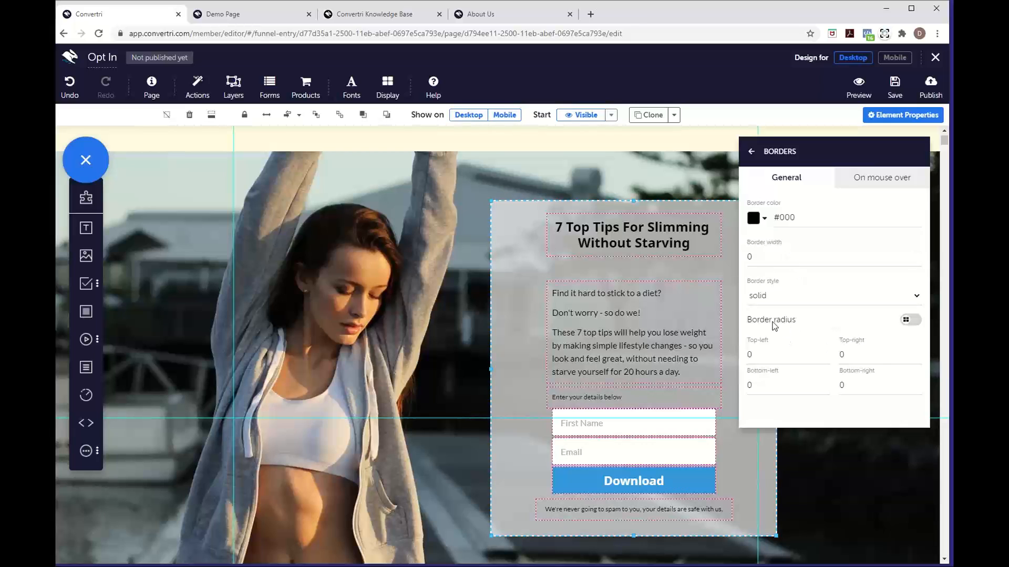
mouse_move(776, 321)
left_mouse_down()
mouse_move(789, 321)
mouse_move(782, 327)
left_mouse_up()
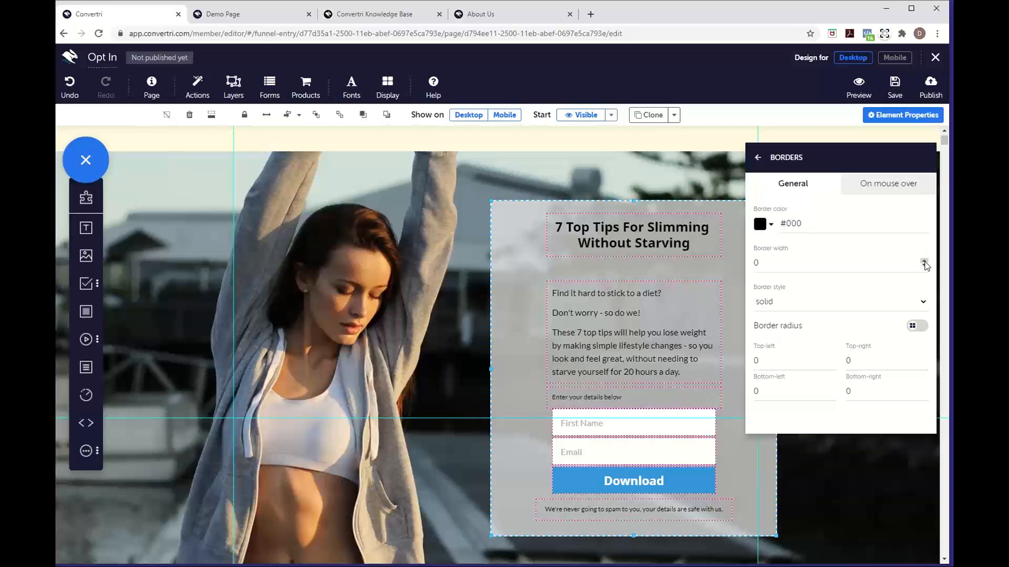
left_click(924, 260)
left_click(924, 260)
left_click(924, 260)
left_click(924, 260)
left_click_drag(924, 261, 924, 262)
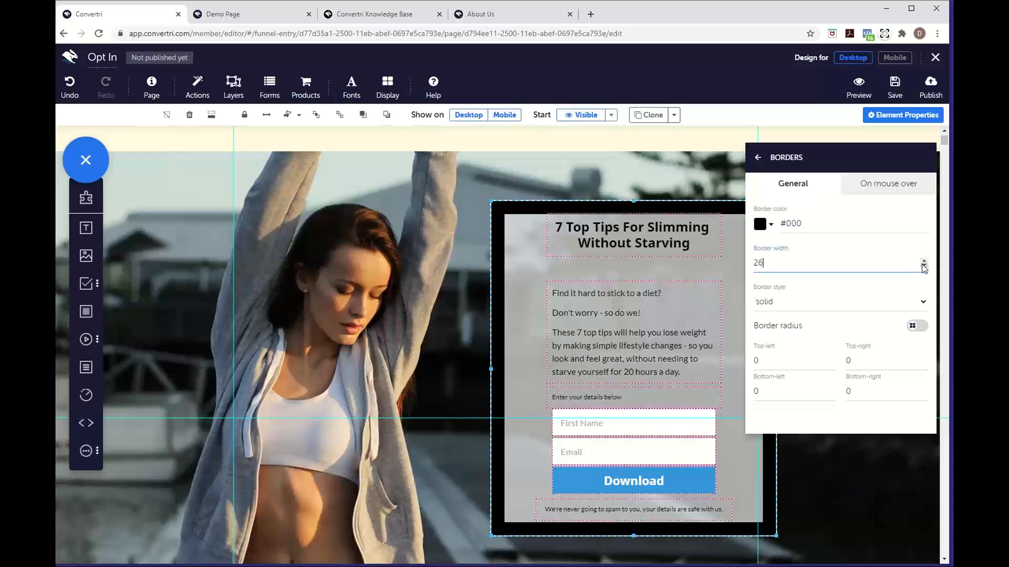
double_click(761, 262)
key("BackSpace")
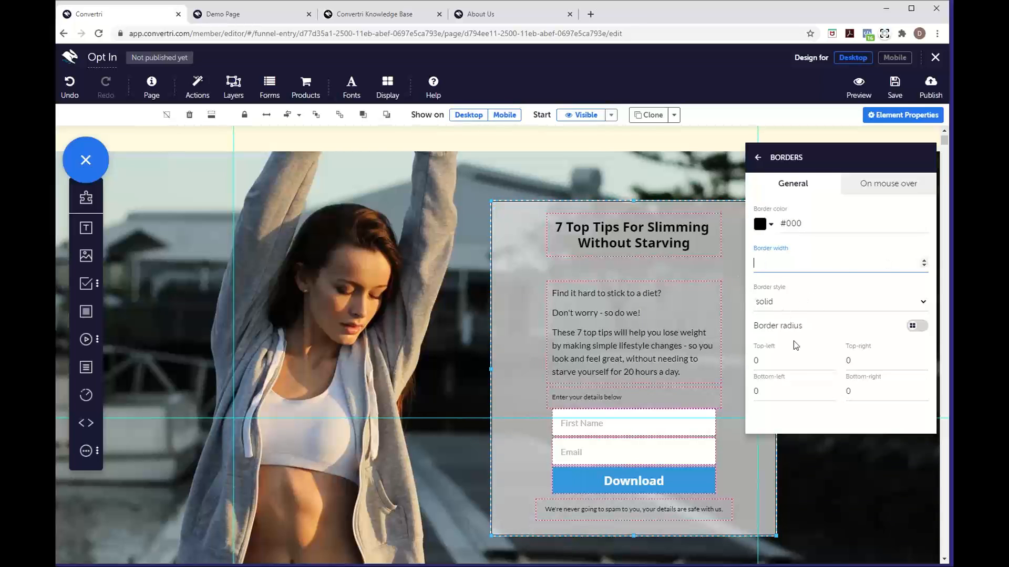
left_click(823, 416)
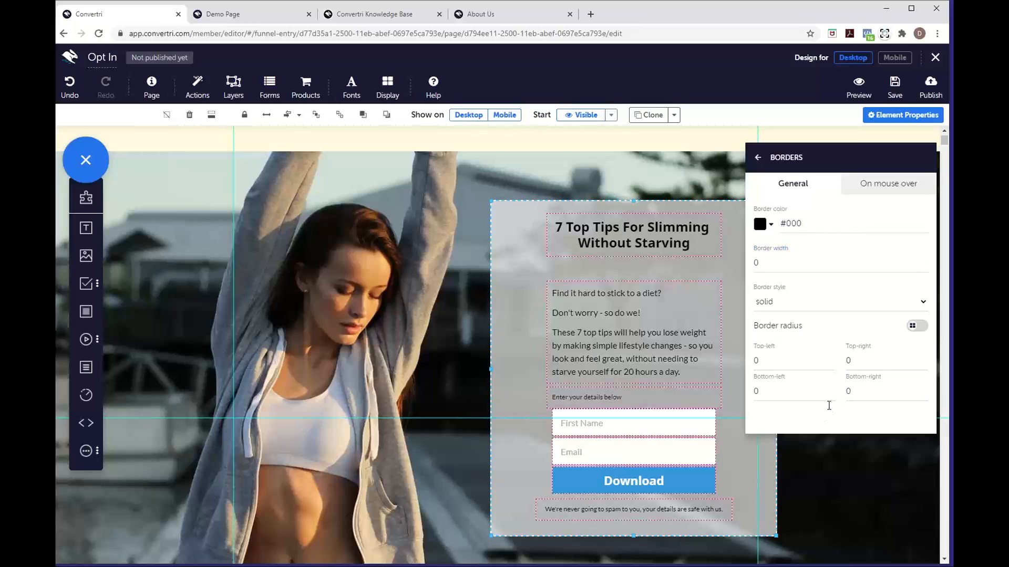
Give all four panel corners a single border radius of 20
left_click(831, 359)
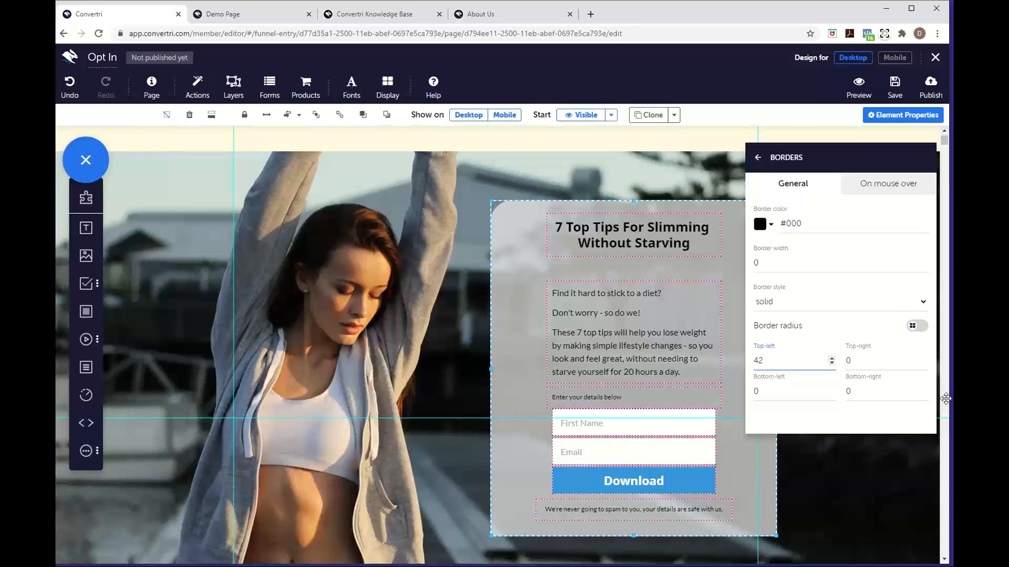
left_click(924, 390)
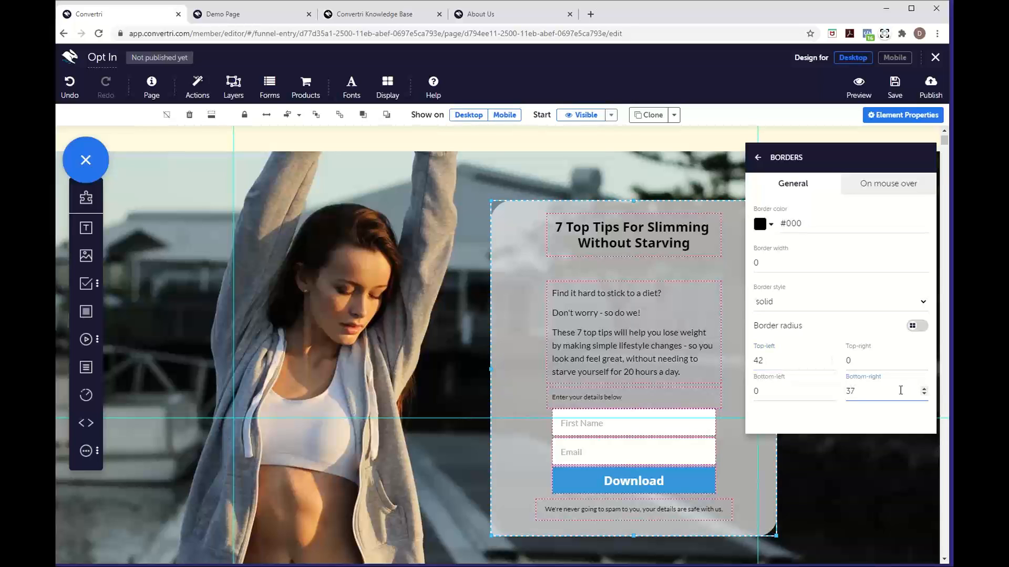
left_click(913, 327)
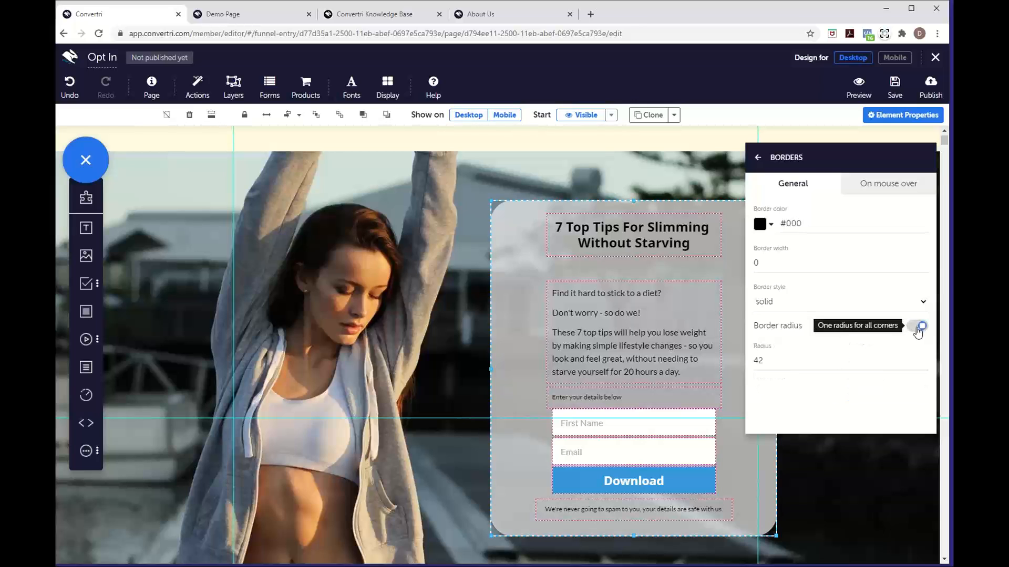
double_click(759, 361)
left_click(789, 359)
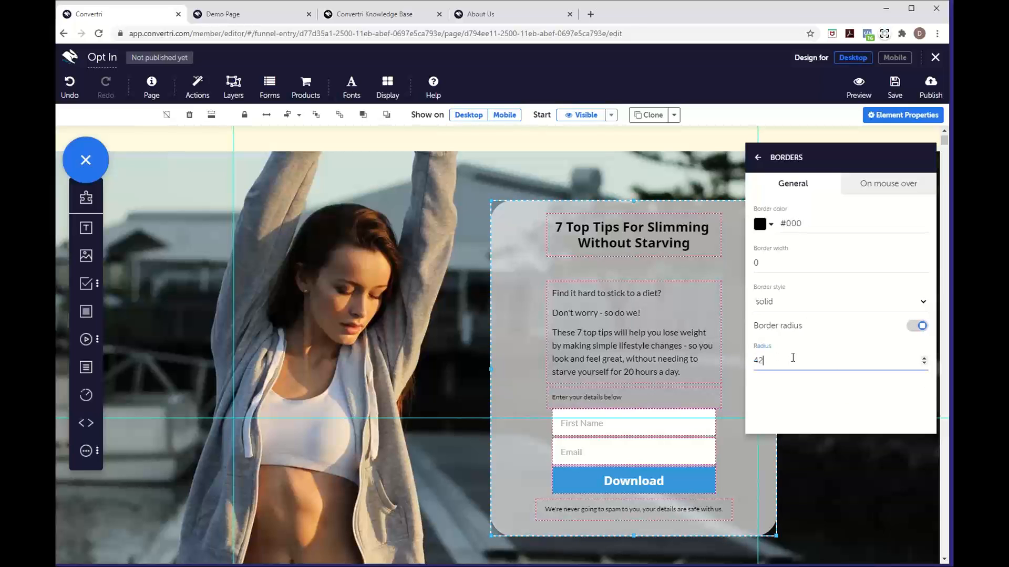
left_click(924, 363)
left_click_drag(762, 360, 729, 356)
type("2")
left_click(798, 398)
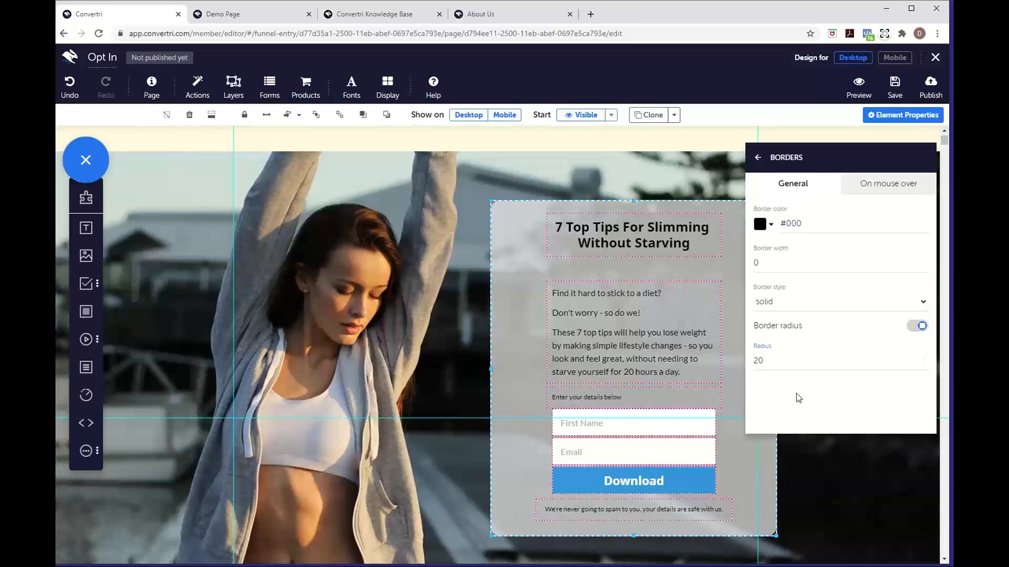
left_click(758, 157)
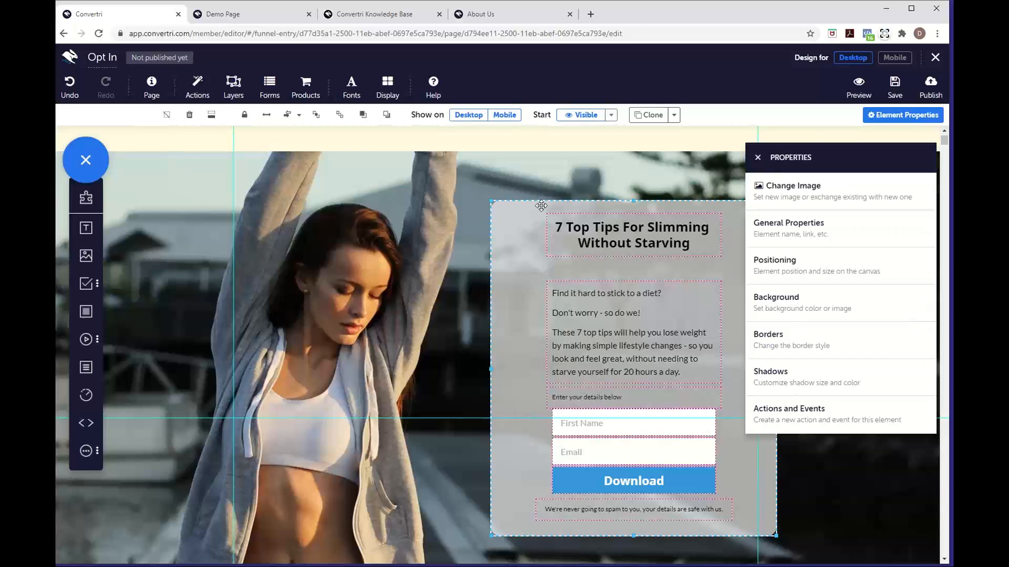
Close element properties and select the empty pale yellow section below the hero
left_click(759, 158)
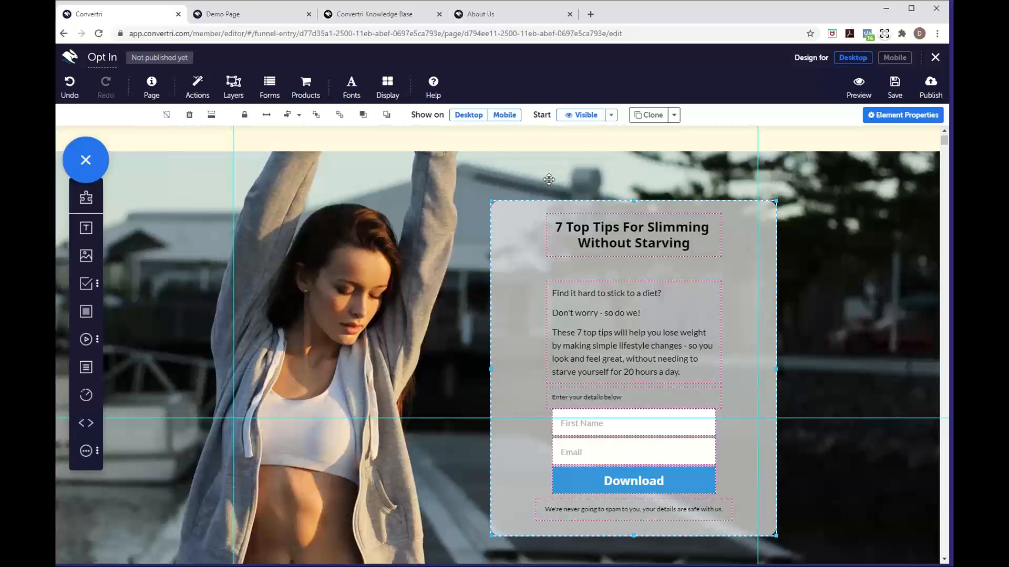
left_click(549, 179)
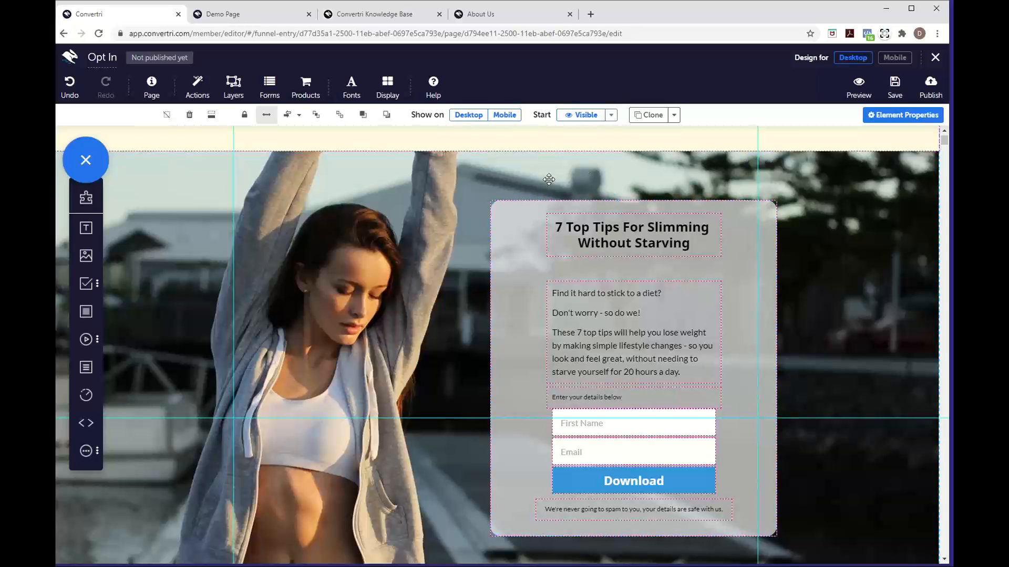
scroll(549, 179, "down", 4)
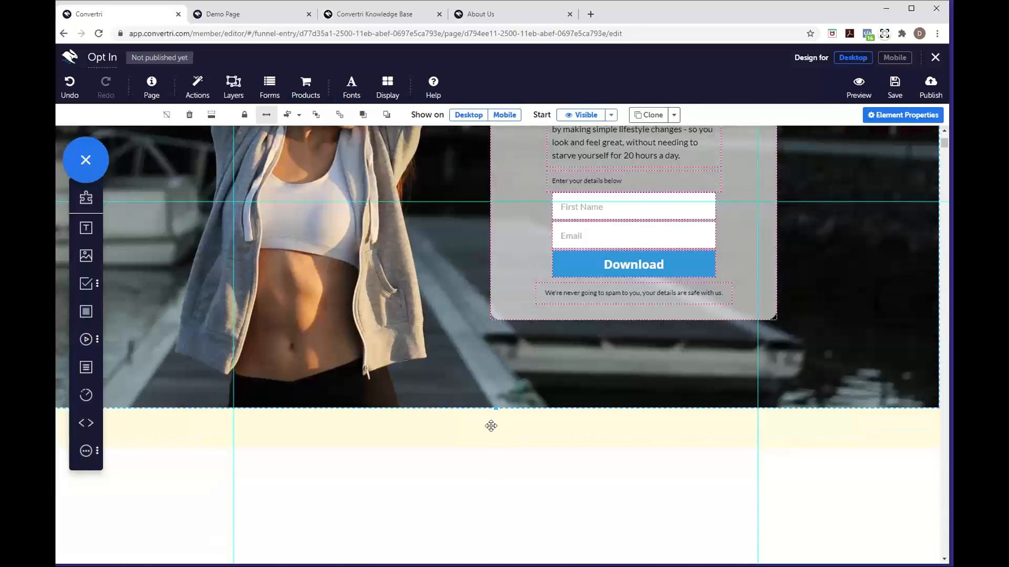
left_click(493, 427)
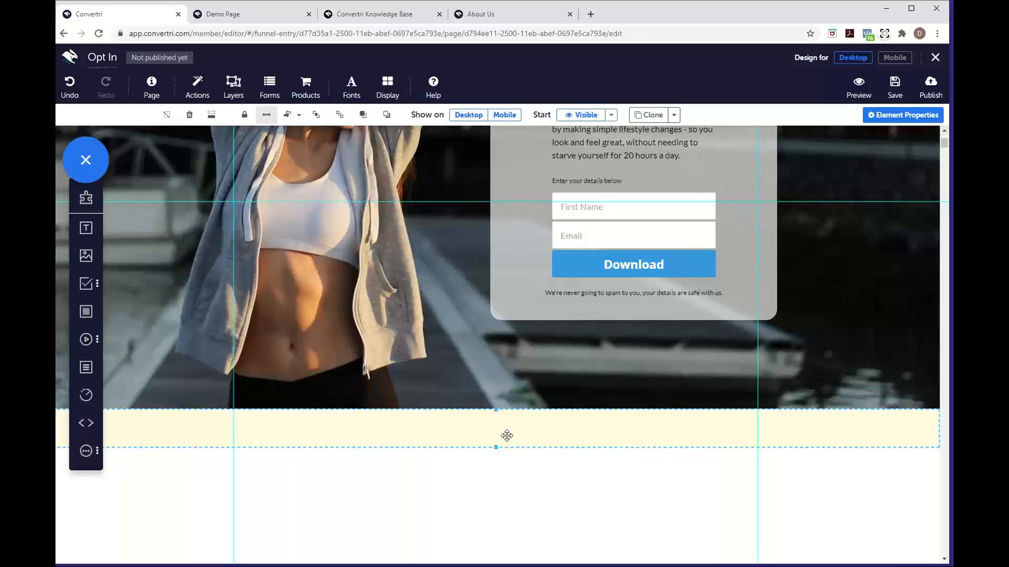
Draw a new text box in the pale yellow section
scroll(462, 333, "up", 3)
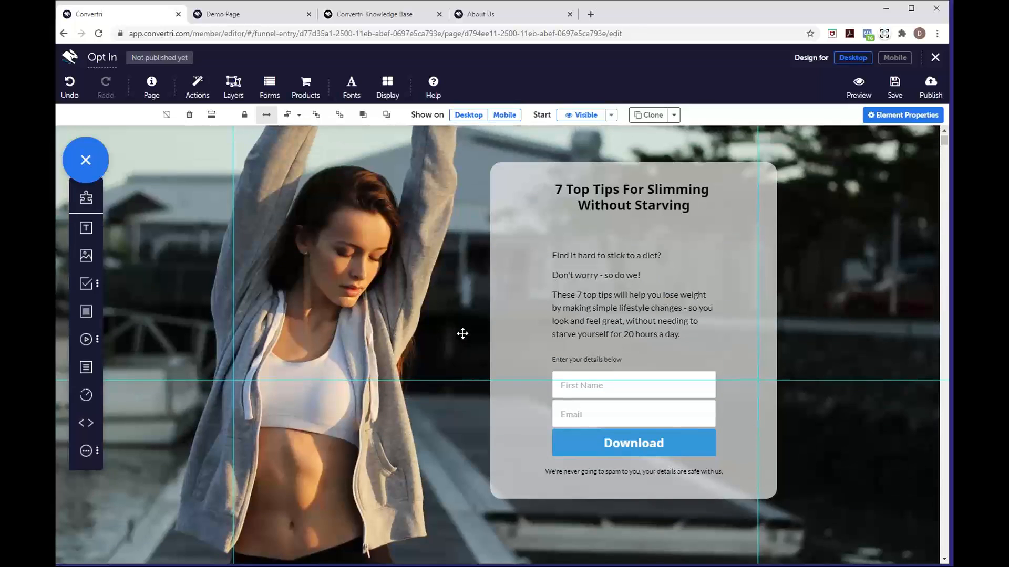
scroll(462, 333, "down", 3)
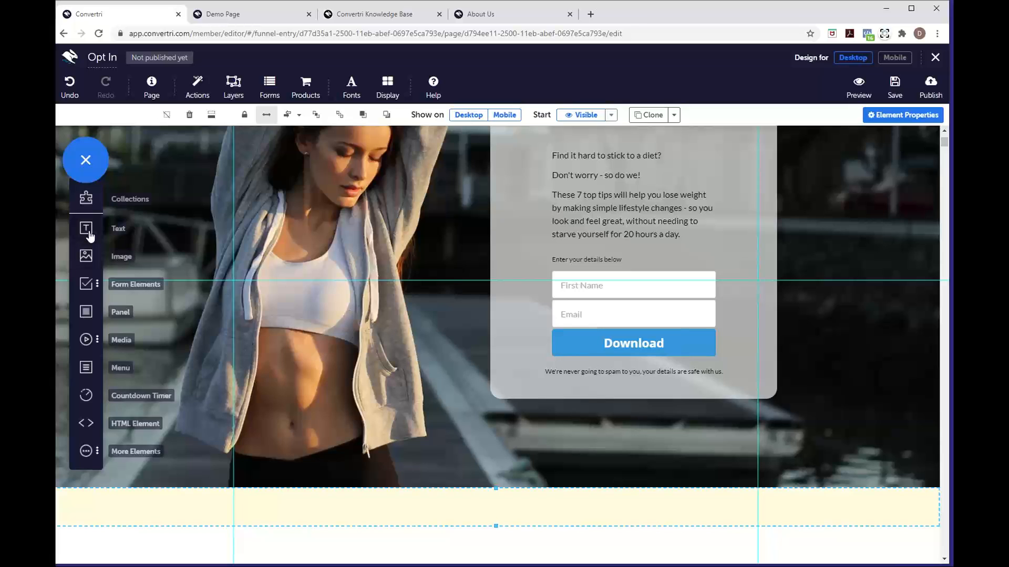
left_click_drag(88, 233, 482, 507)
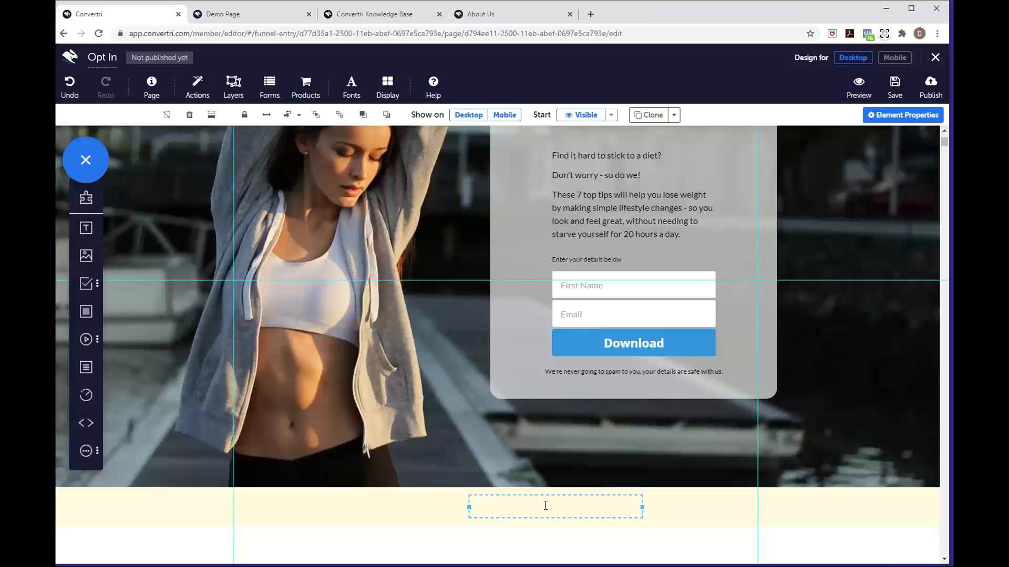
Centre the footer text box on the page, type centre-aligned 'Privacy Policy', and select it
left_click(298, 115)
left_click(362, 197)
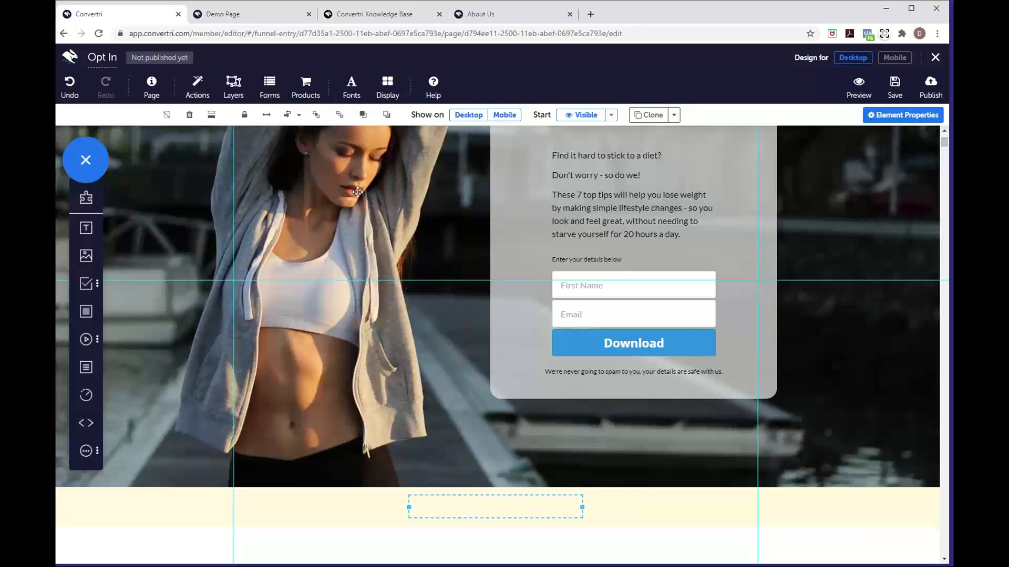
left_click(535, 508)
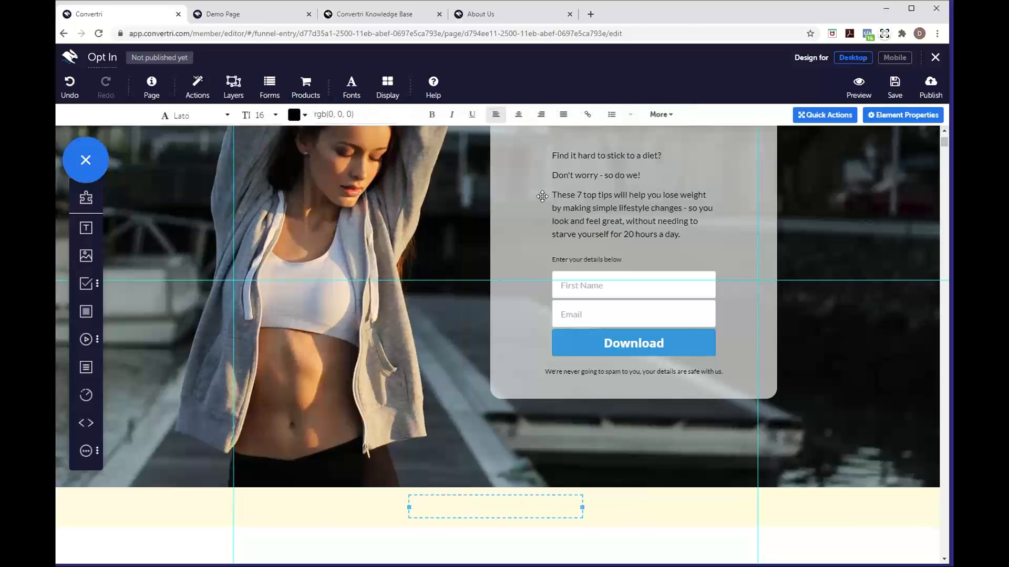
left_click(520, 115)
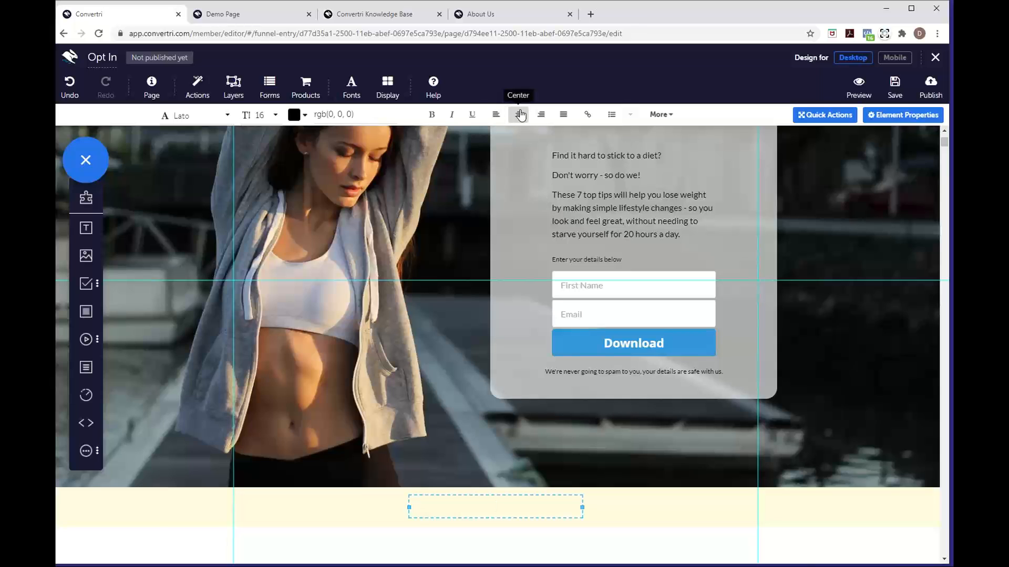
type("Privacy Policy")
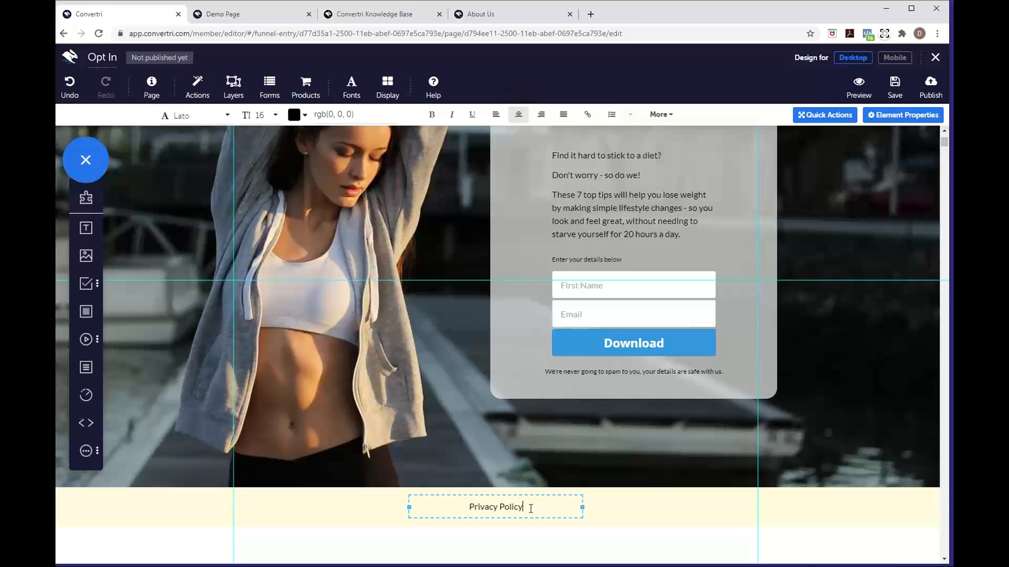
left_click_drag(528, 509, 468, 507)
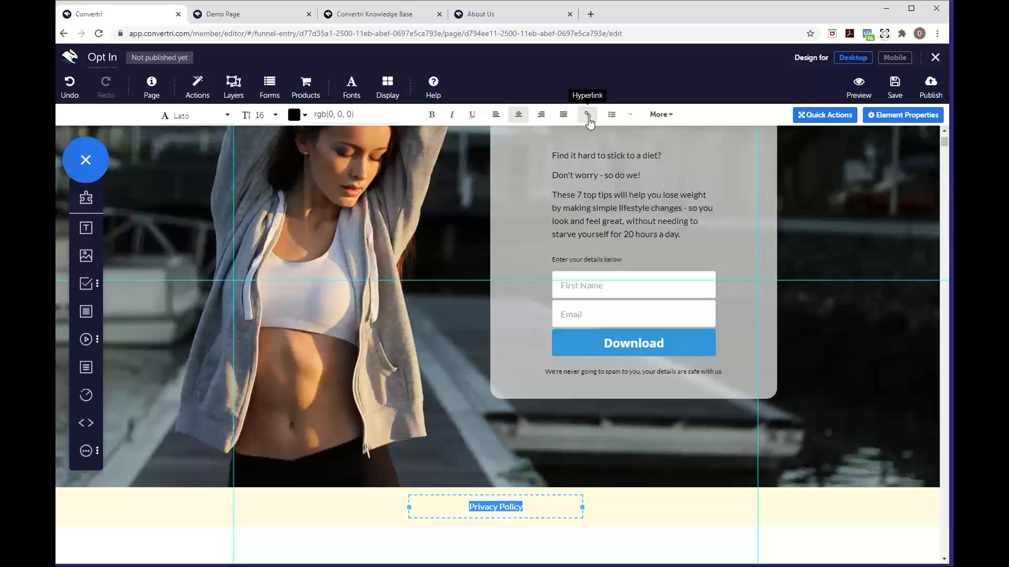
left_click(588, 116)
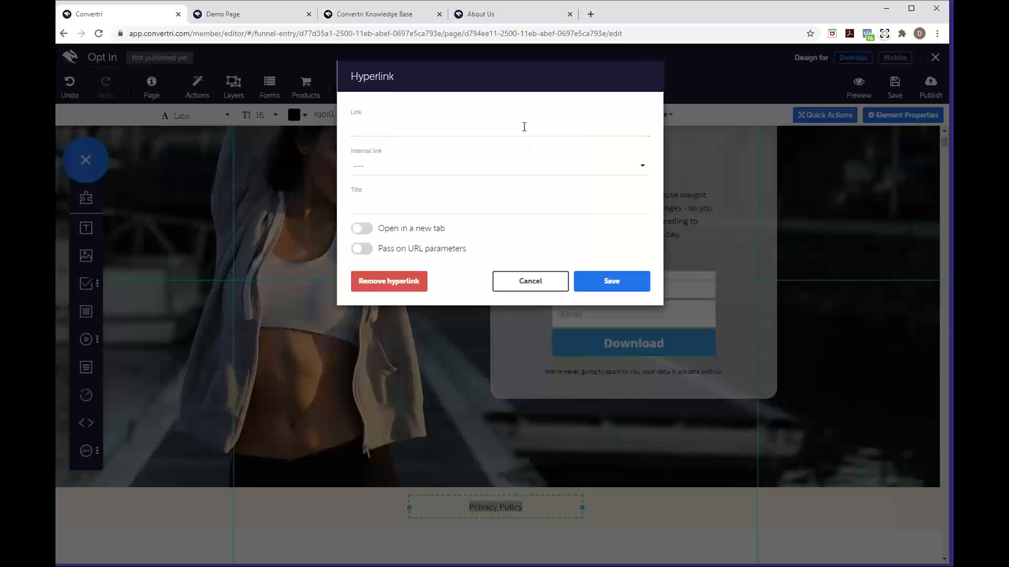
left_click(524, 128)
type("https://convertri.")
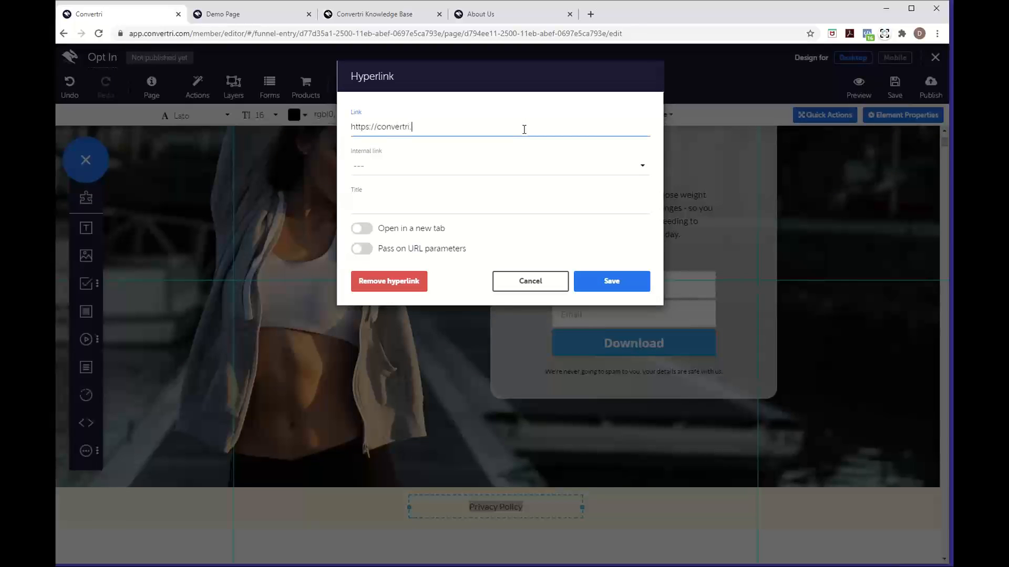
type("com/privacypolciy")
key("BackSpace")
key("BackSpace")
key("BackSpace")
left_click(365, 233)
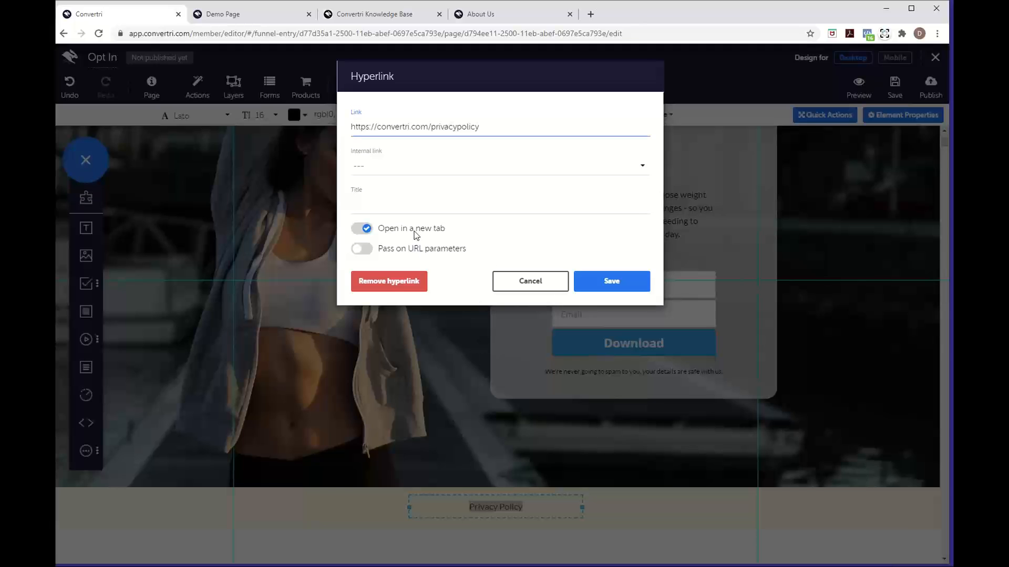
left_click(362, 230)
left_click(362, 228)
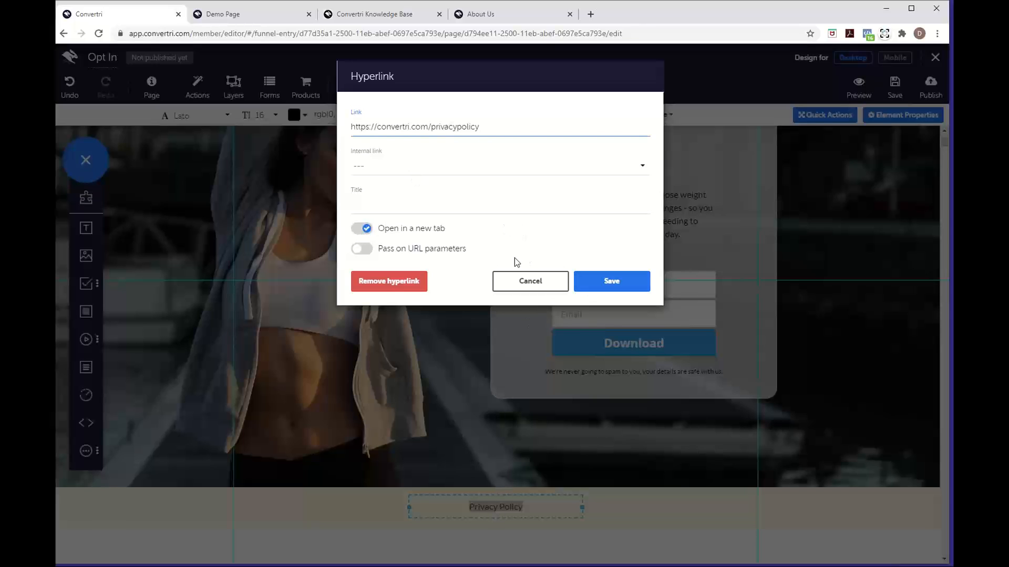
left_click(614, 284)
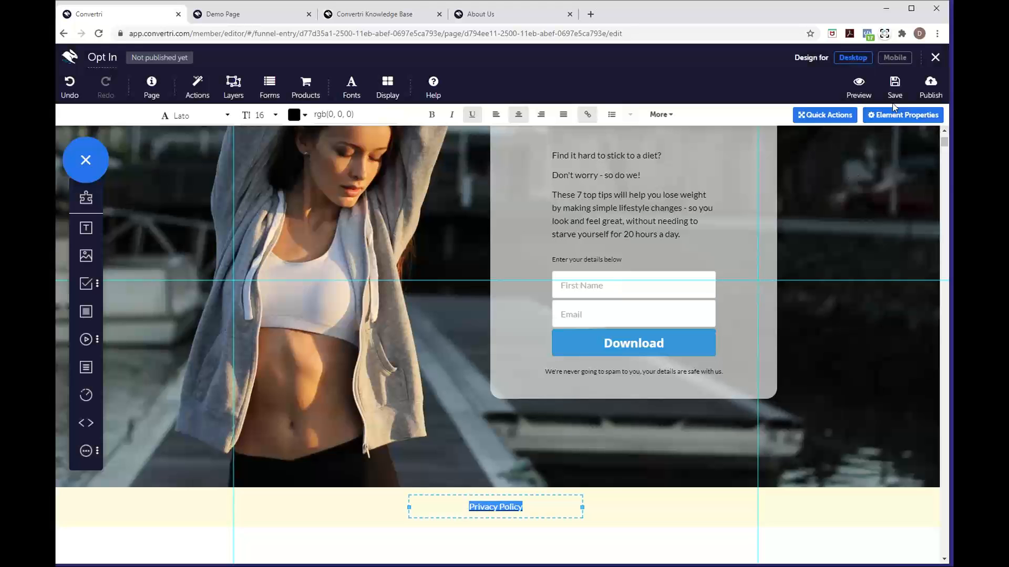
scroll(794, 270, "up", 3)
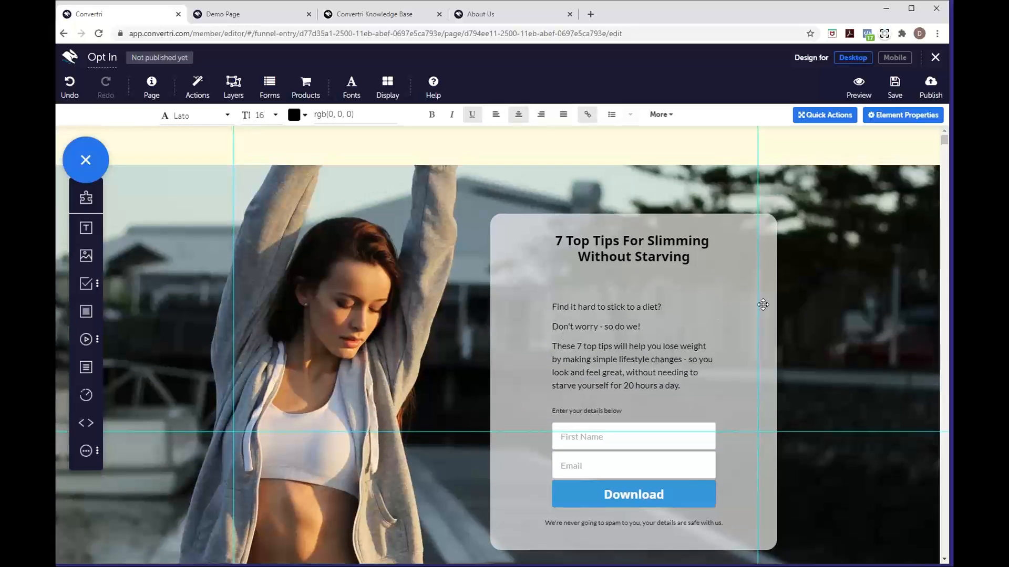
left_click(824, 301)
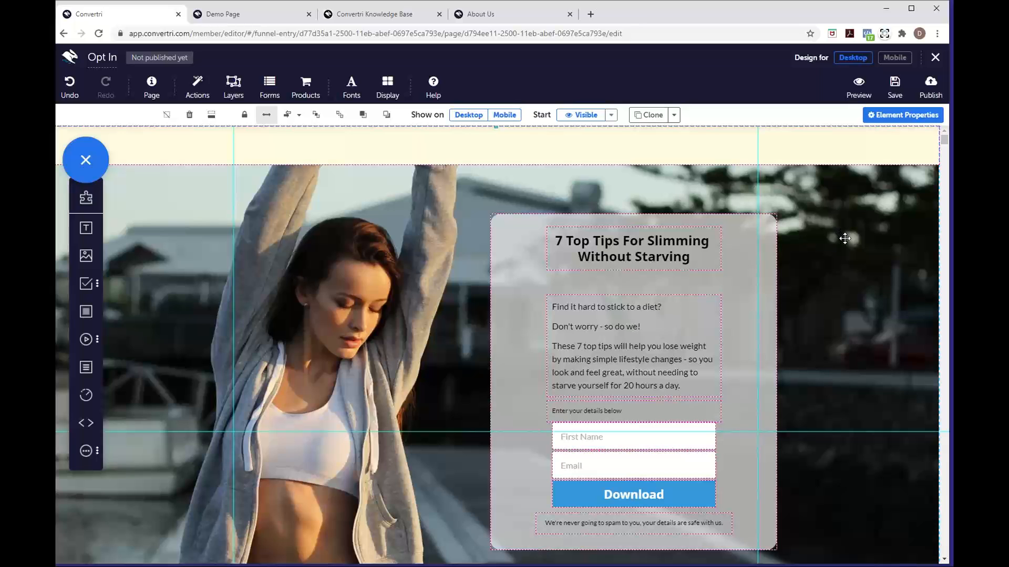
left_click(896, 58)
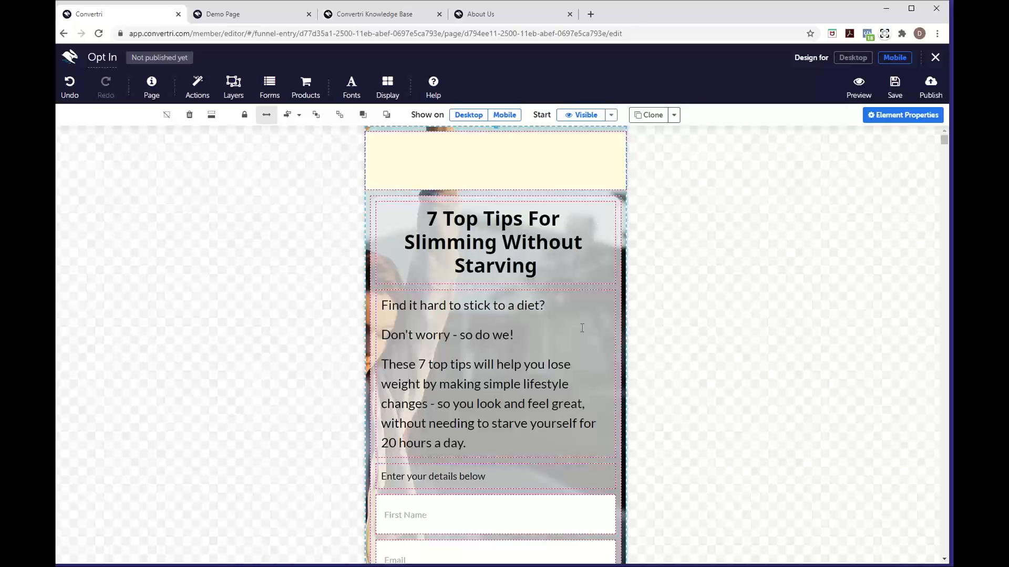
Scroll through the mobile layout to check the stacked panel contents and Privacy Policy footer
scroll(582, 328, "down", 2)
scroll(581, 327, "down", 2)
scroll(581, 328, "up", 2)
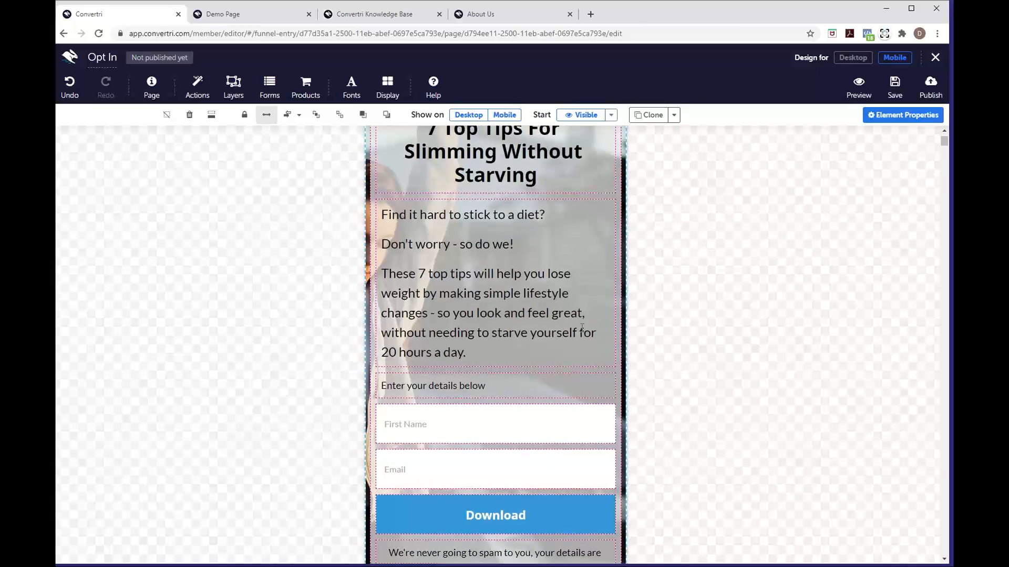
scroll(582, 327, "down", 2)
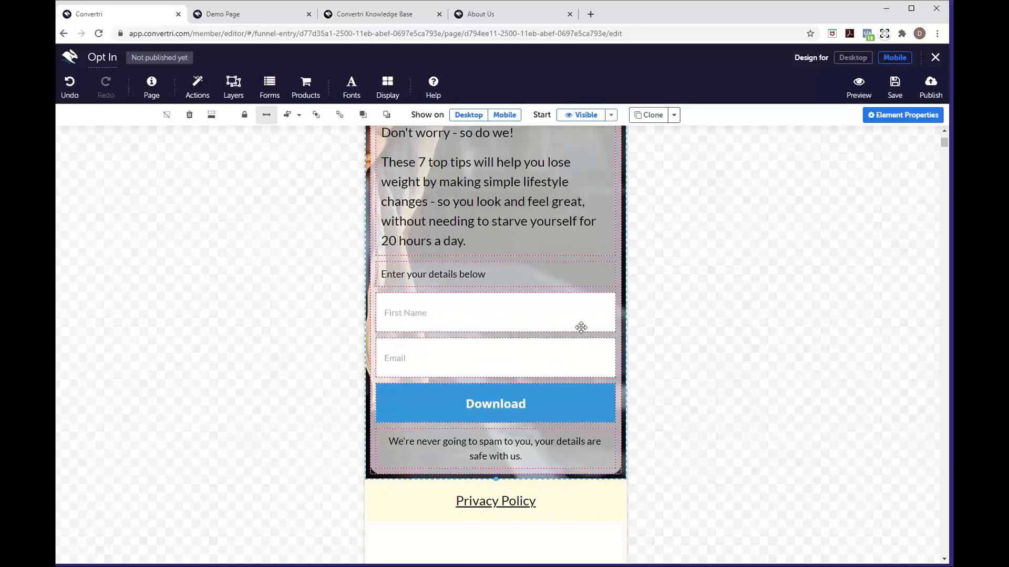
scroll(581, 327, "up", 3)
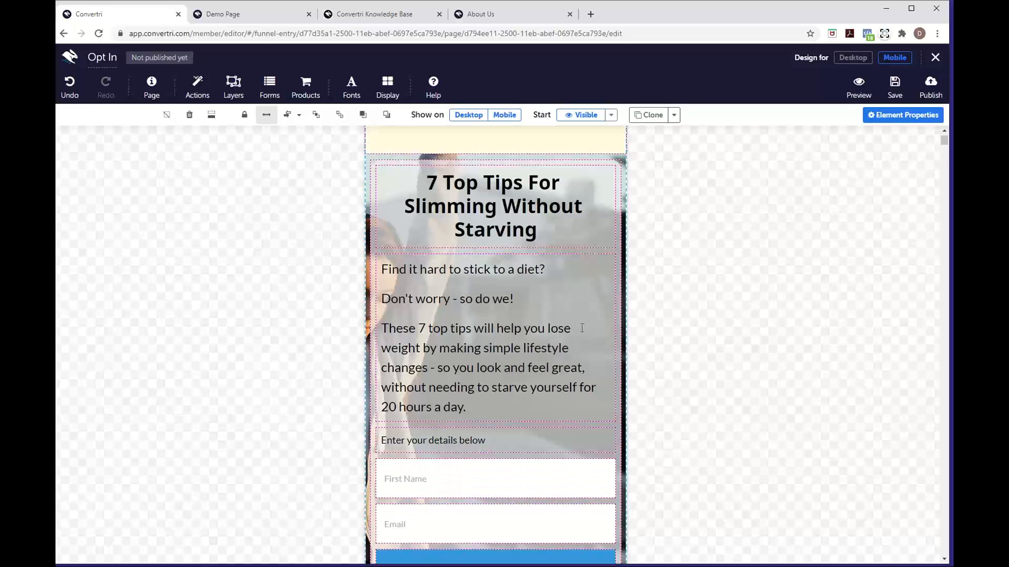
scroll(591, 309, "down", 2)
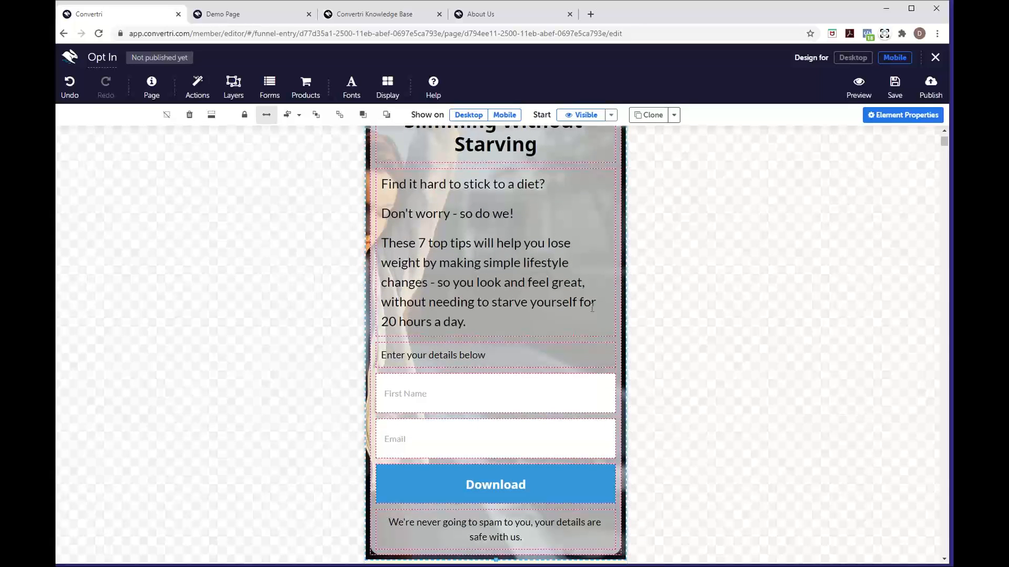
scroll(592, 307, "down", 3)
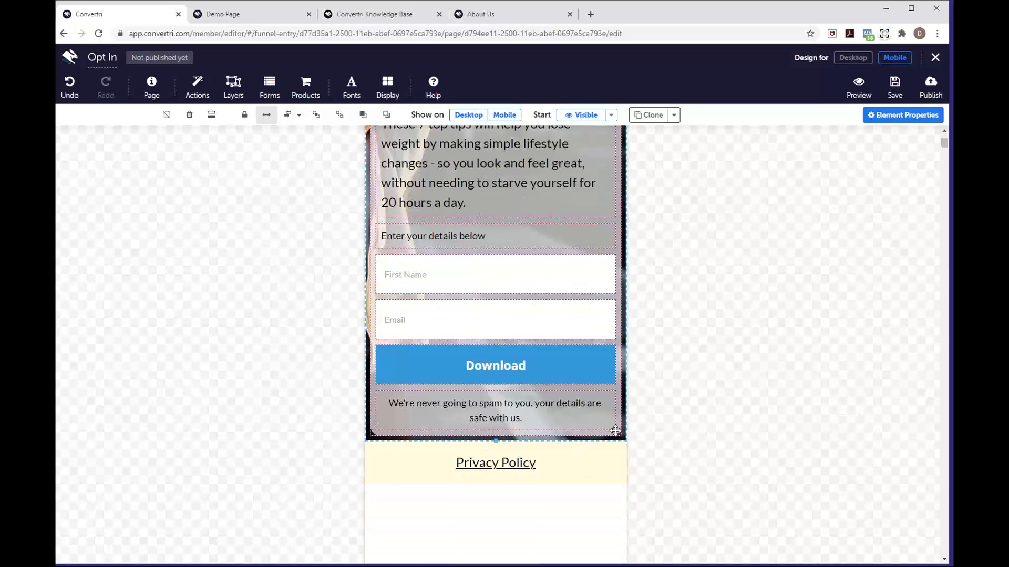
scroll(615, 430, "up", 5)
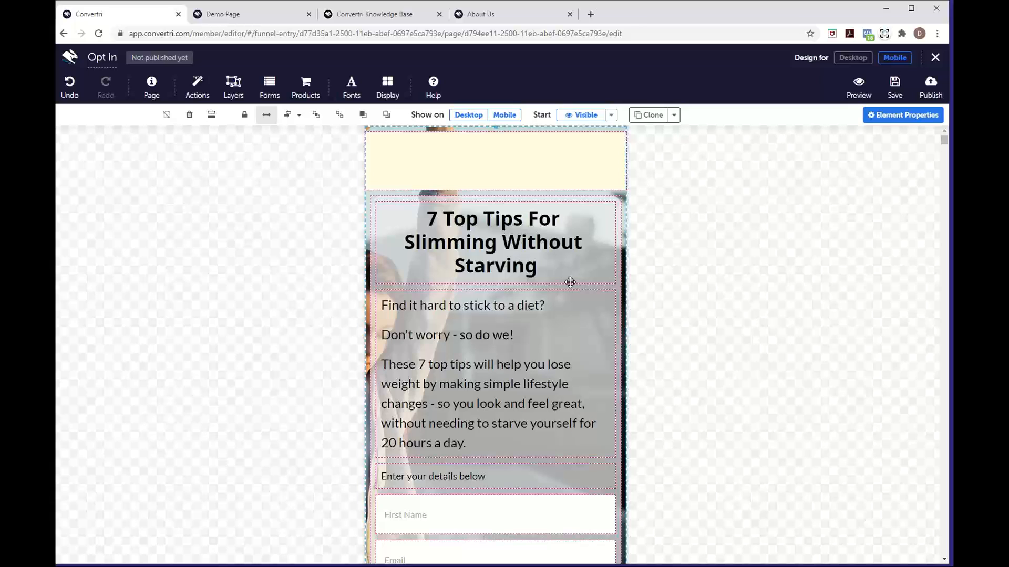
In mobile view, move the headline below the paragraph and the paragraph up to the card's top
left_click(570, 281)
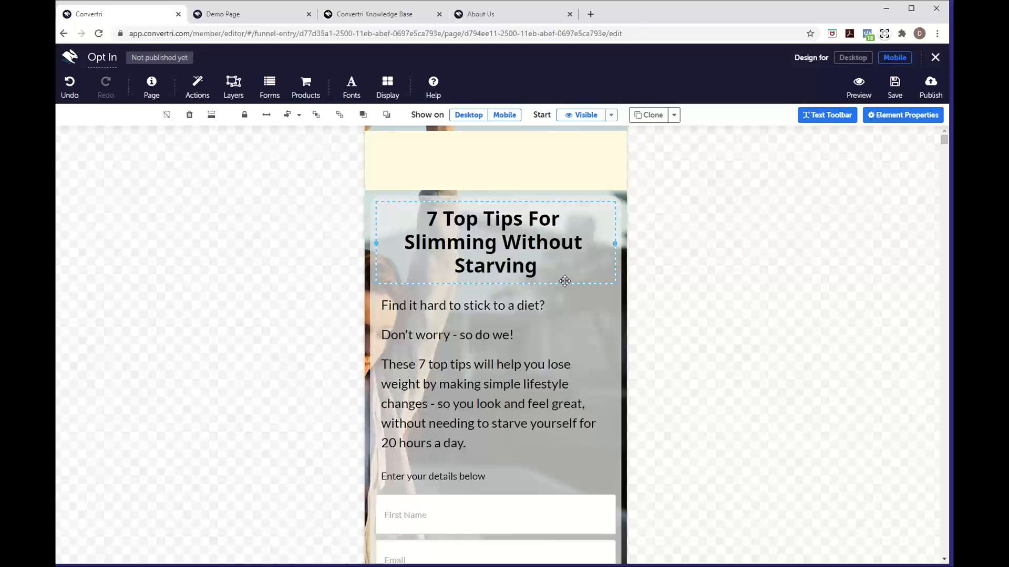
left_click_drag(565, 281, 563, 453)
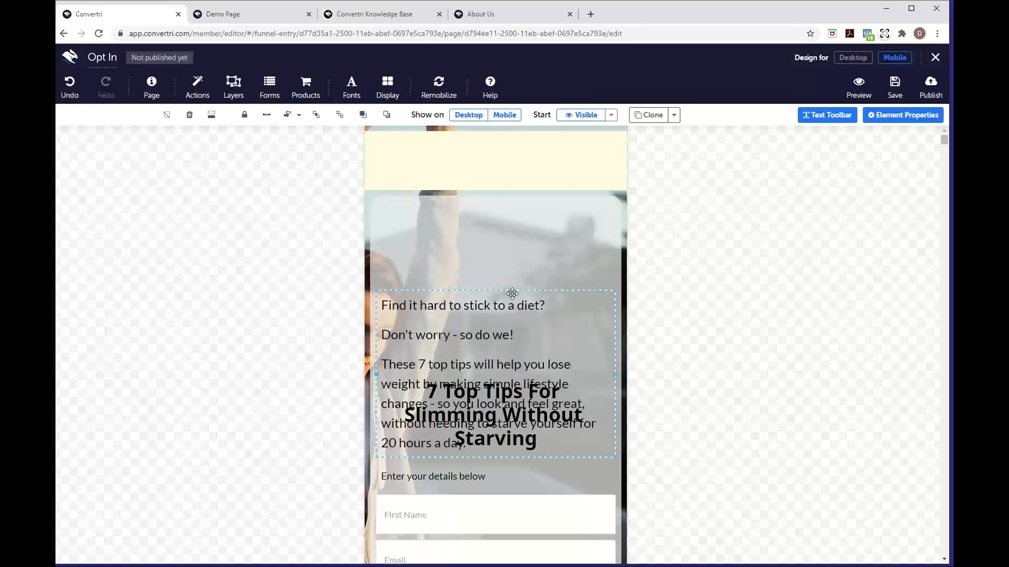
left_click(512, 290)
left_click_drag(511, 290, 511, 200)
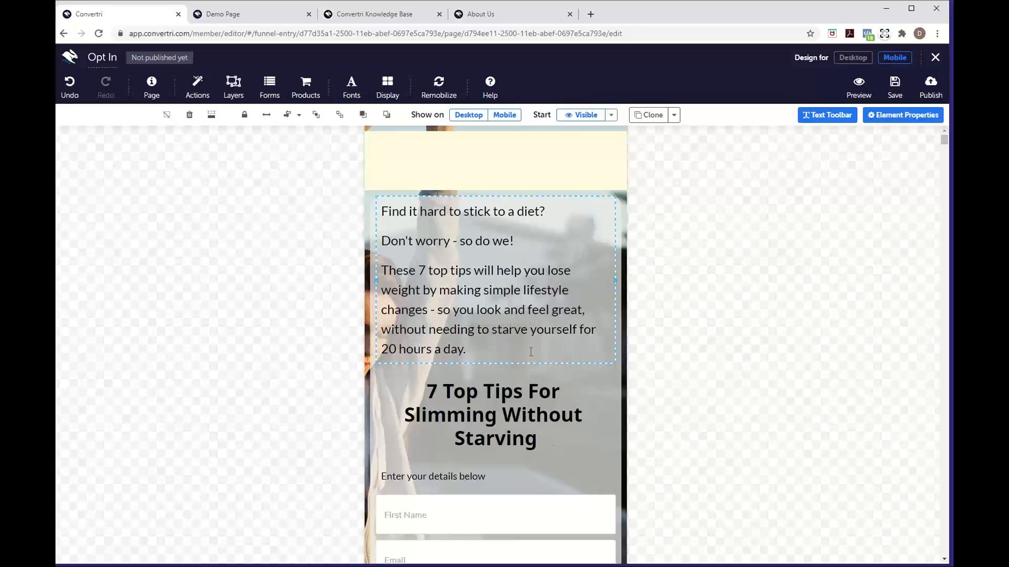
Preview the desktop layout, then return to mobile and scroll to check the rearranged card
left_click(849, 59)
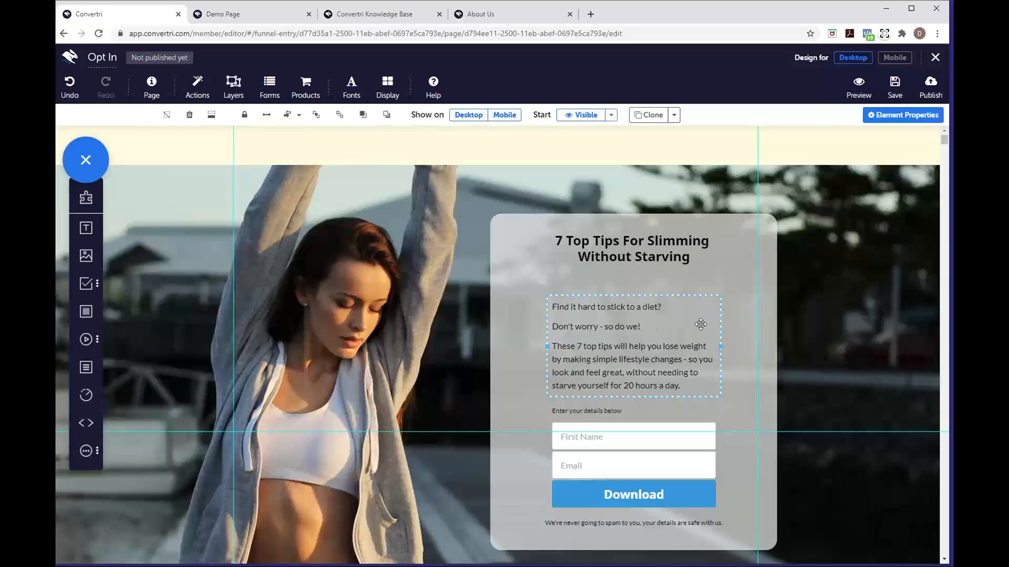
left_click(895, 57)
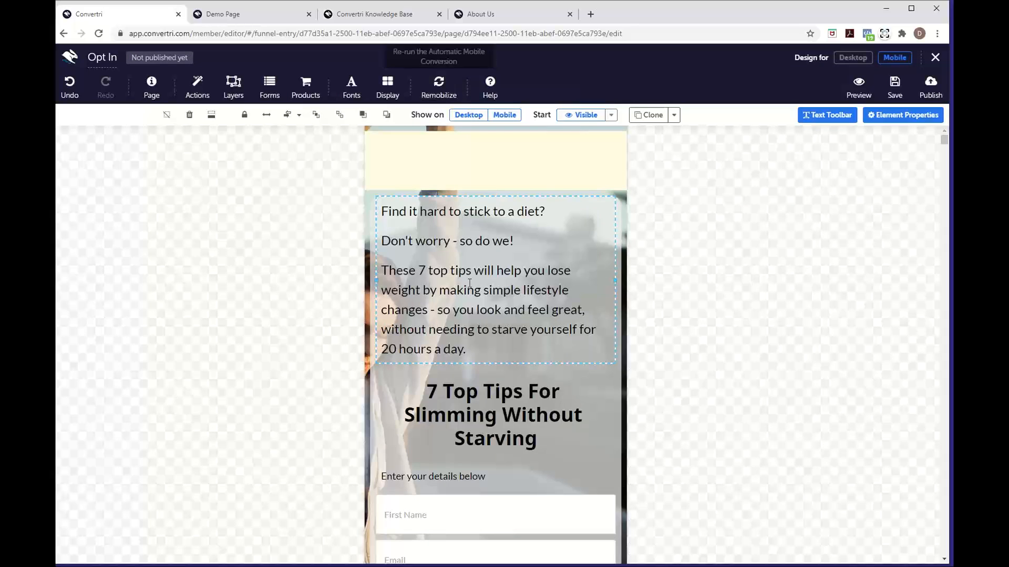
scroll(518, 426, "down", 3)
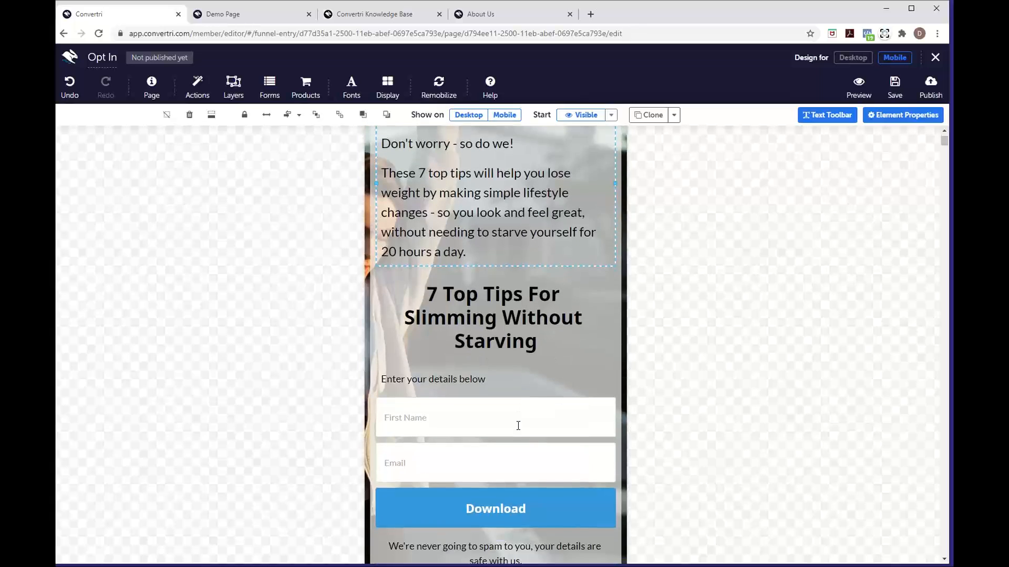
scroll(518, 423, "up", 1)
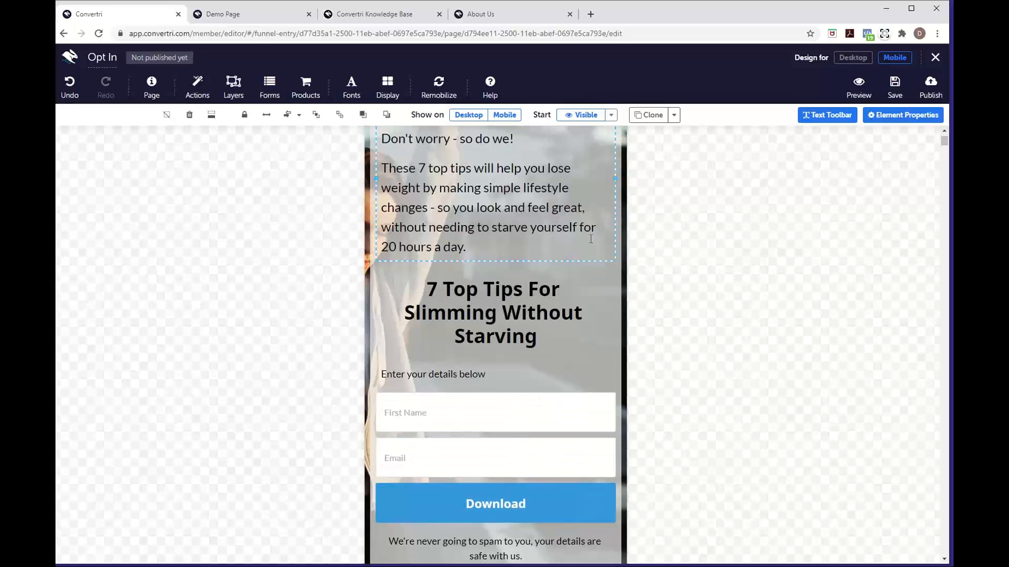
scroll(519, 350, "up", 2)
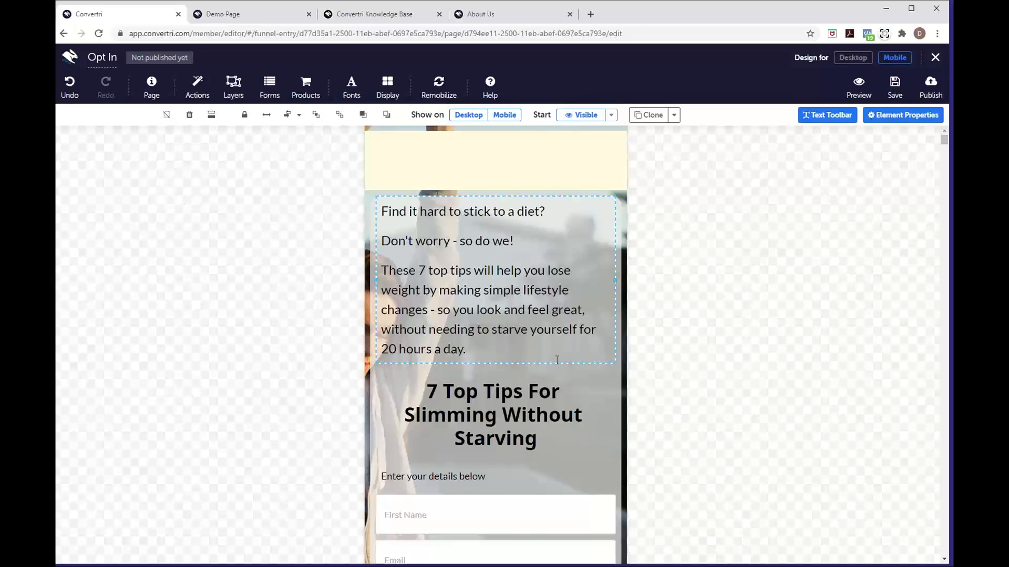
Remobilize all to restore the headline above the text, switch back to desktop, and save
left_click(438, 87)
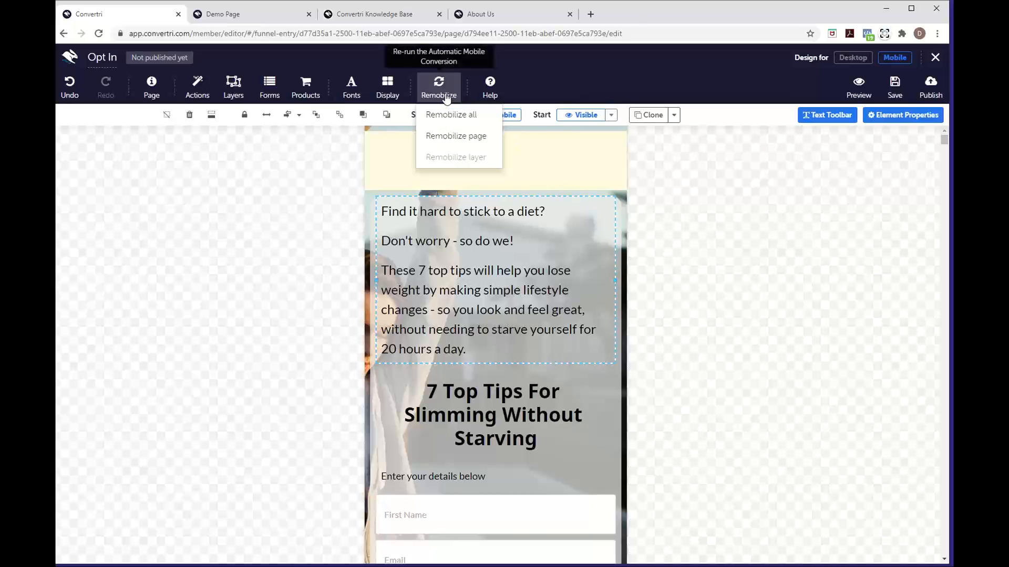
left_click(479, 122)
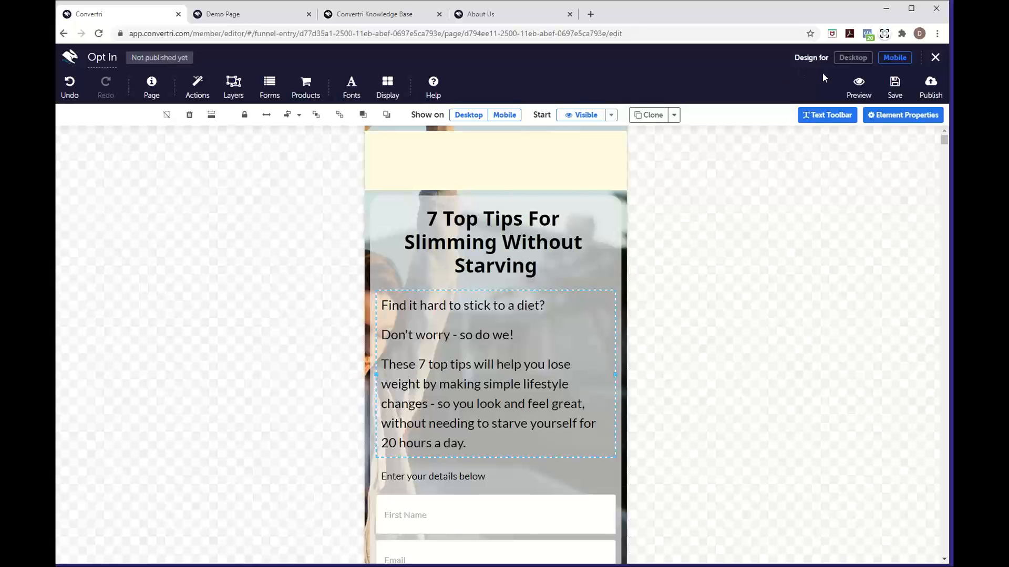
left_click(854, 59)
left_click(895, 85)
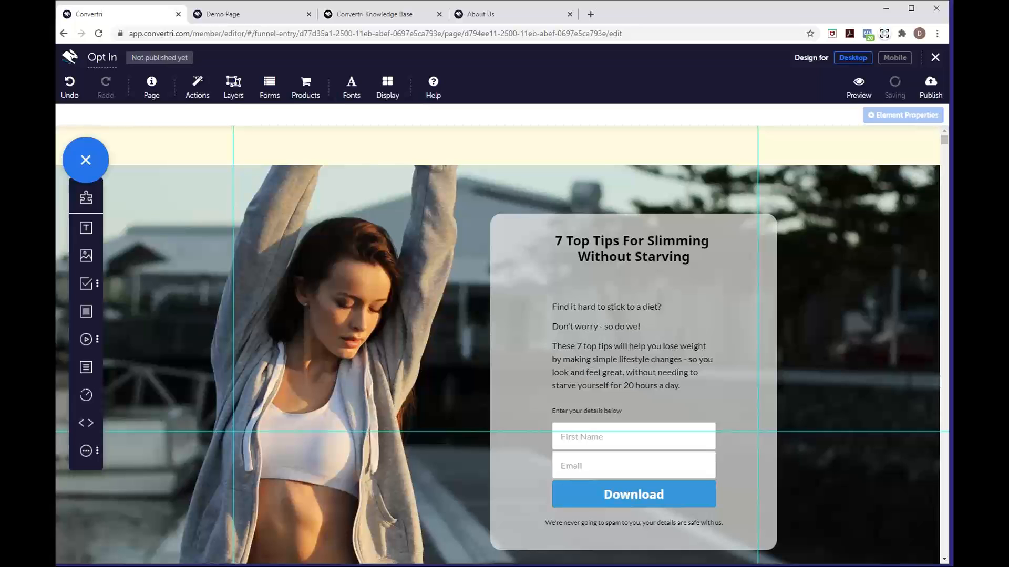
Return to the Getting Started Webinar funnel and bring up the Opt In page's full actions
left_click(934, 64)
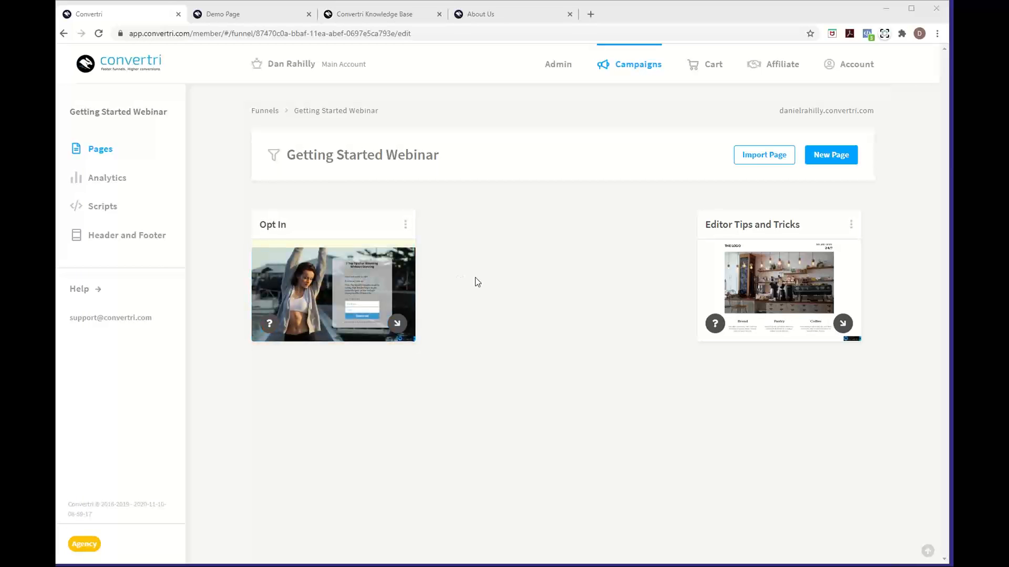
mouse_move(347, 262)
left_click(405, 223)
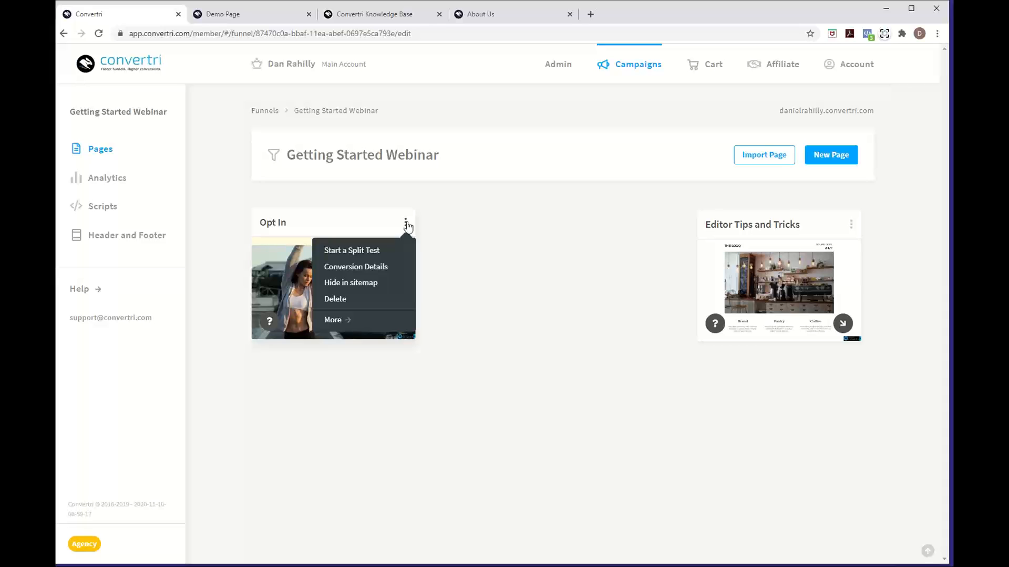
left_click(348, 321)
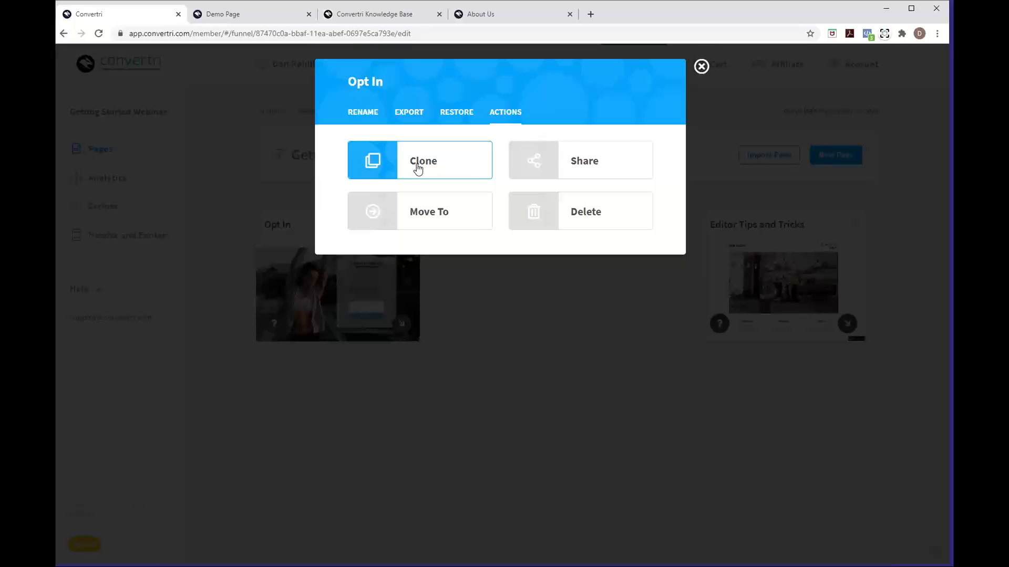
Clone the Opt In page as 'Thank You', place it beside Opt In, and open it in the editor
left_click(418, 167)
left_click(433, 189)
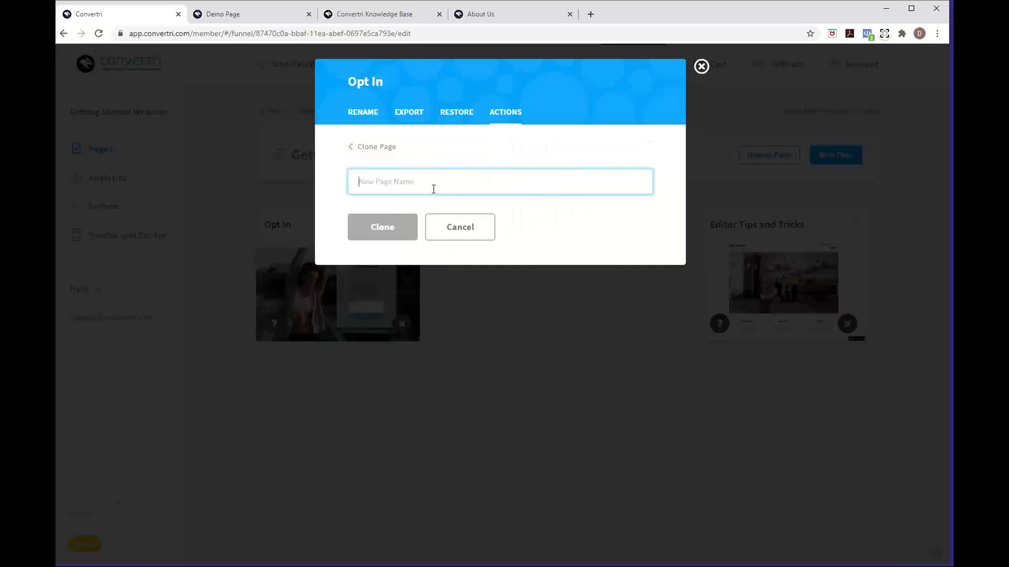
type("Thank You")
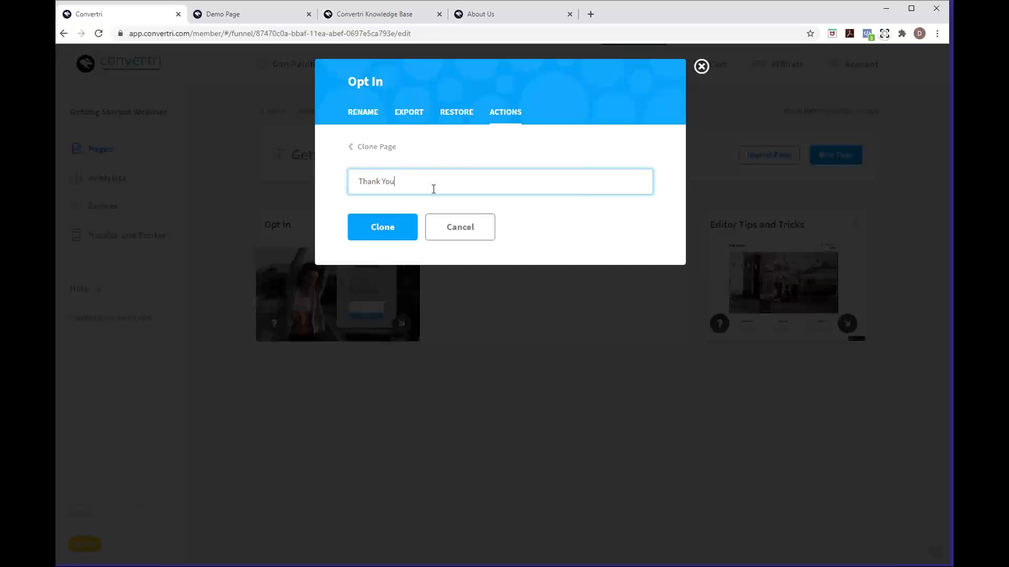
left_click(389, 228)
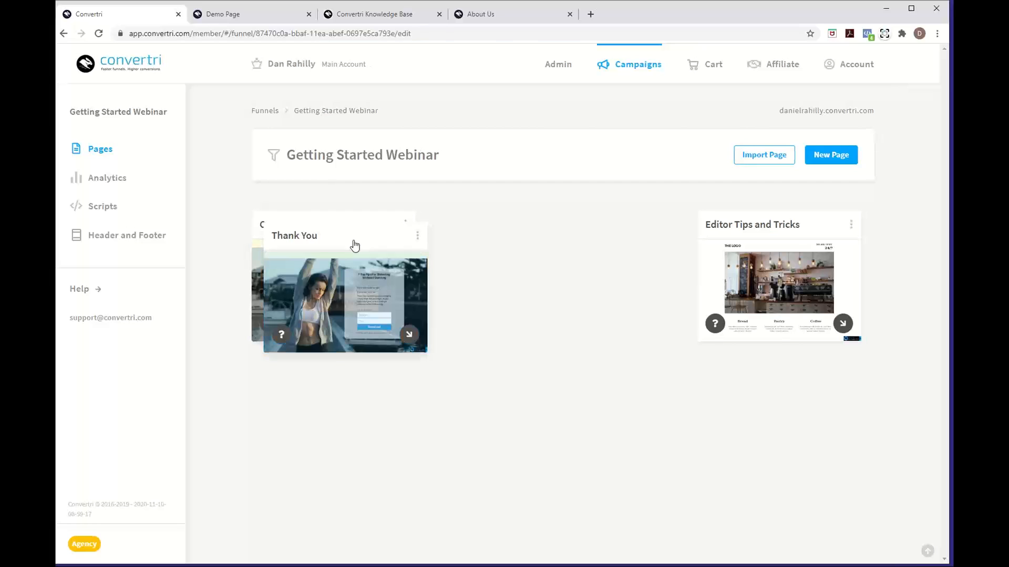
left_click_drag(355, 246, 544, 233)
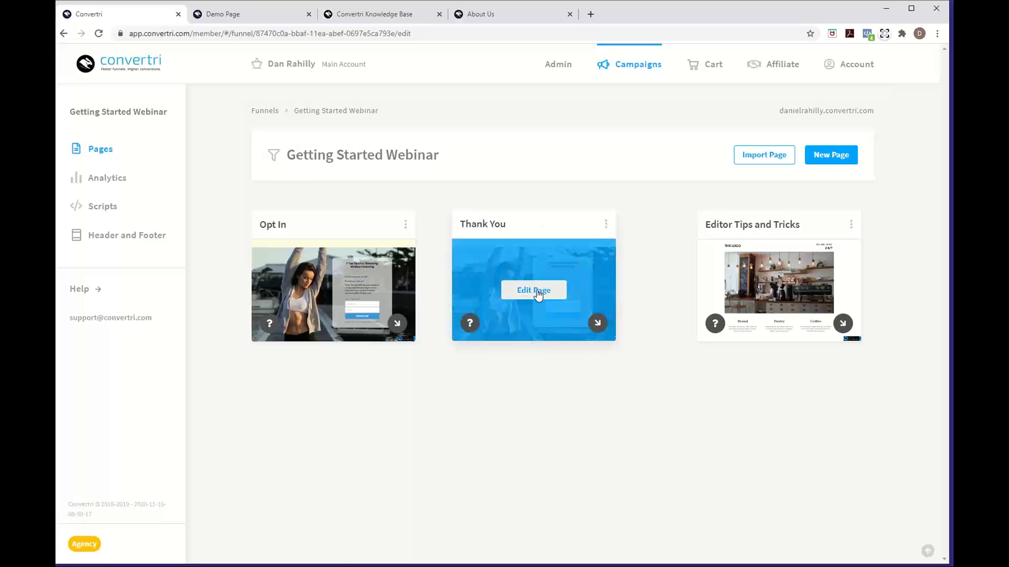
left_click(537, 293)
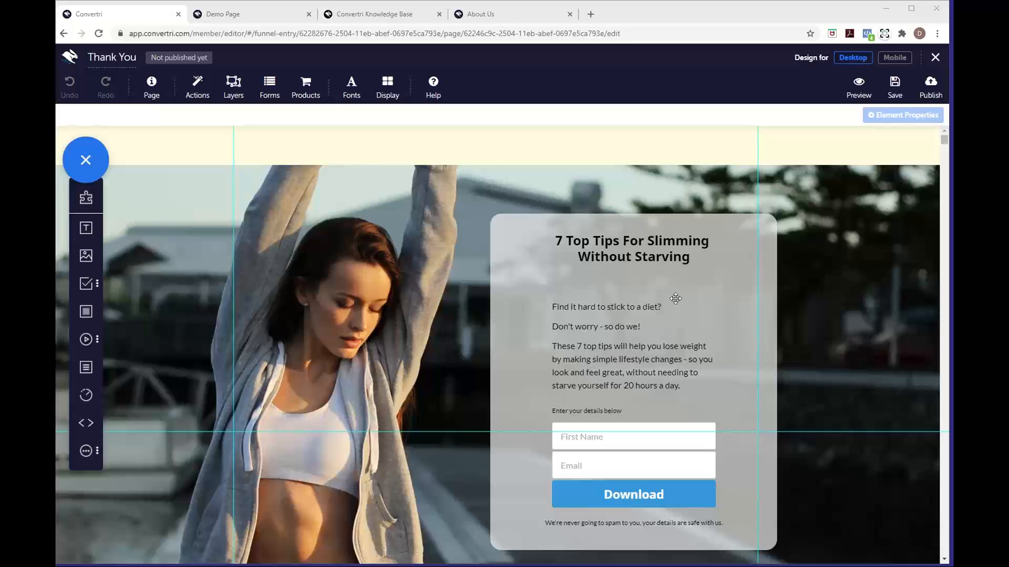
Delete the Email and First Name fields, the 'Enter your details below' prompt and the spam disclaimer
scroll(676, 297, "down", 2)
scroll(676, 300, "down", 1)
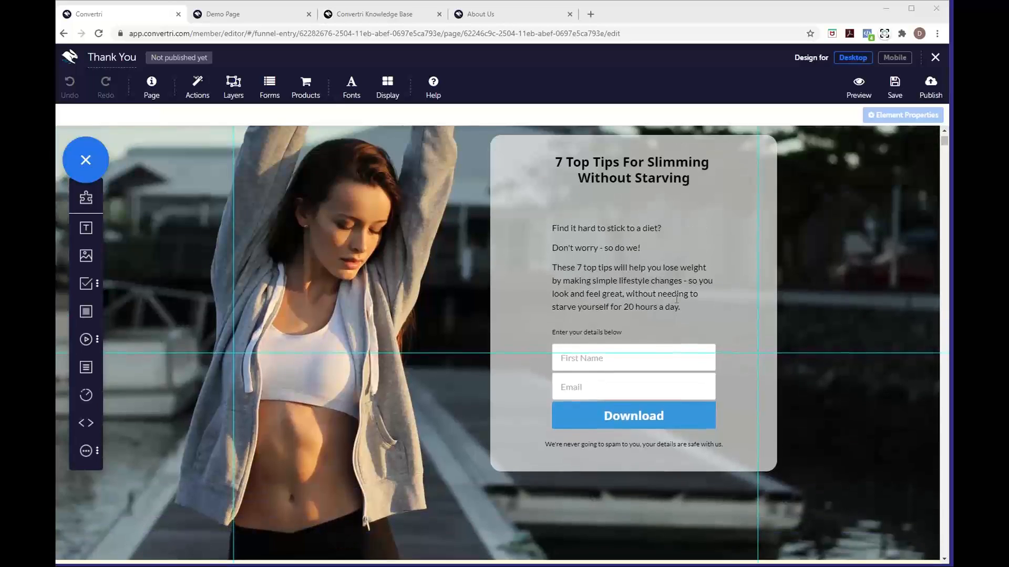
scroll(677, 299, "up", 2)
scroll(677, 299, "down", 1)
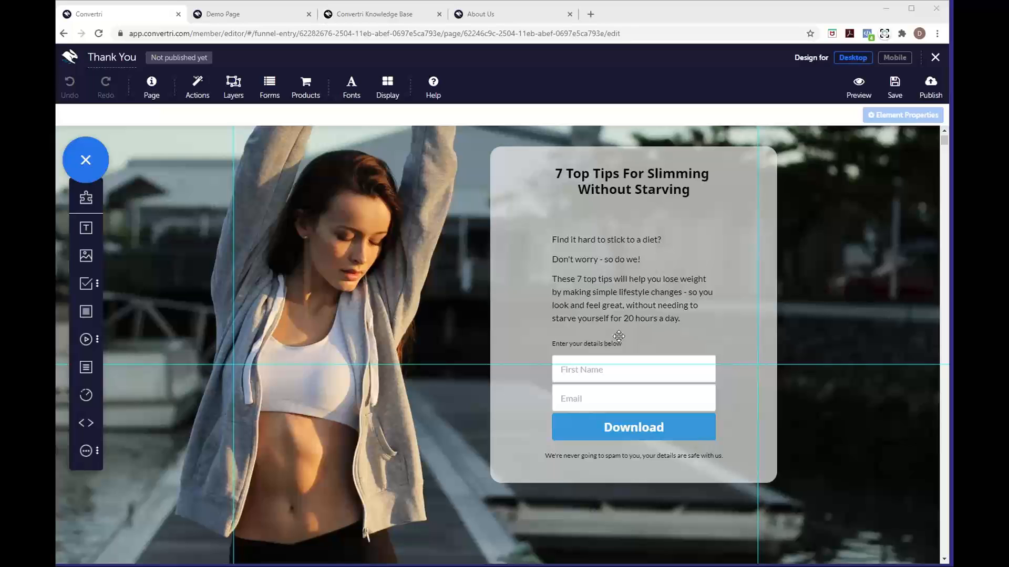
left_click(617, 394)
key("Delete")
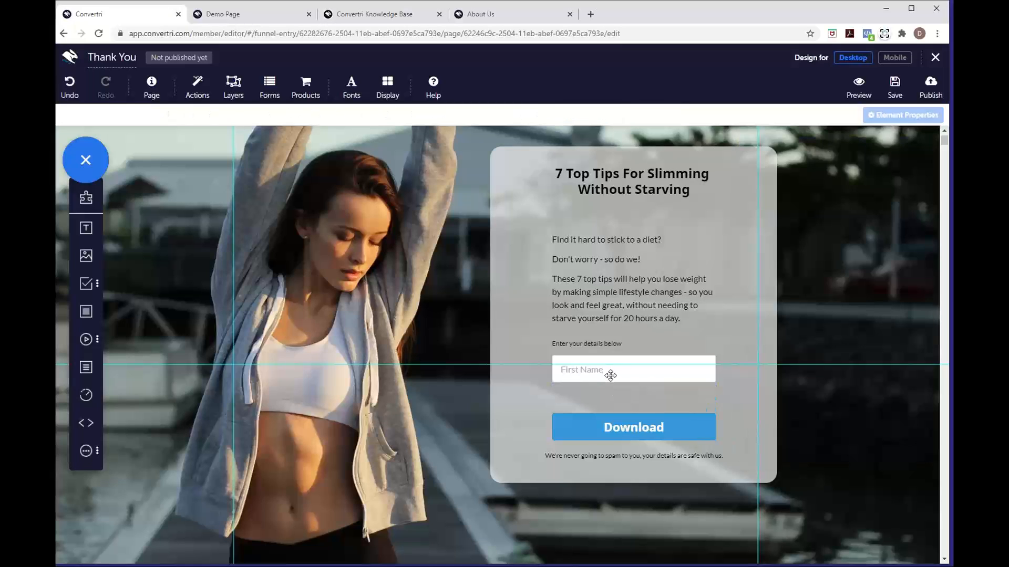
left_click(609, 375)
key("Delete")
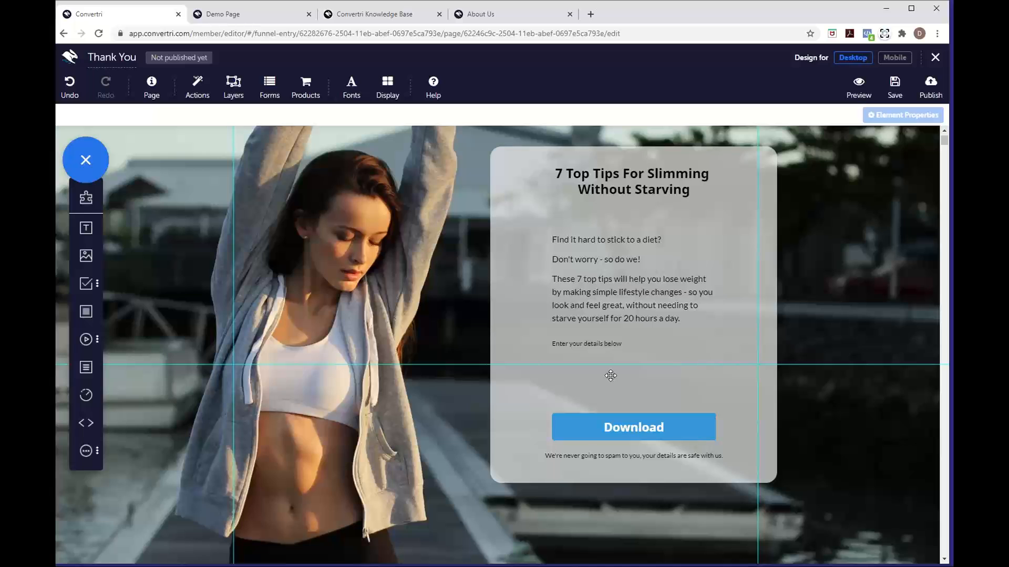
left_click(609, 344)
key("Delete")
left_click(634, 456)
key("Delete")
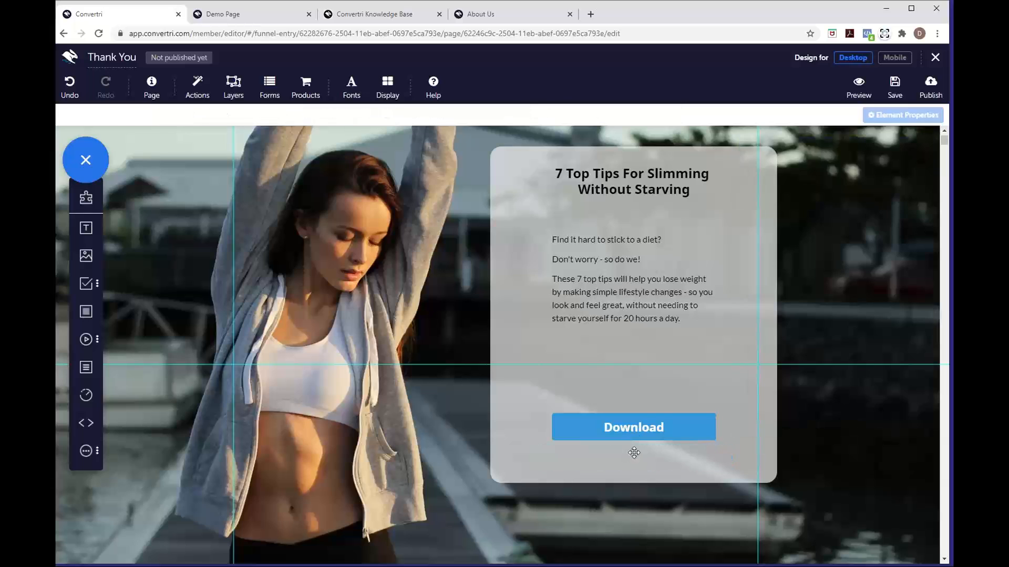
Replace the paragraph with 'Click the button below to download our guide to 7 Top Tips For Slimming Without Starving', centred
left_click(638, 315)
left_click_drag(691, 321, 547, 238)
type("Click")
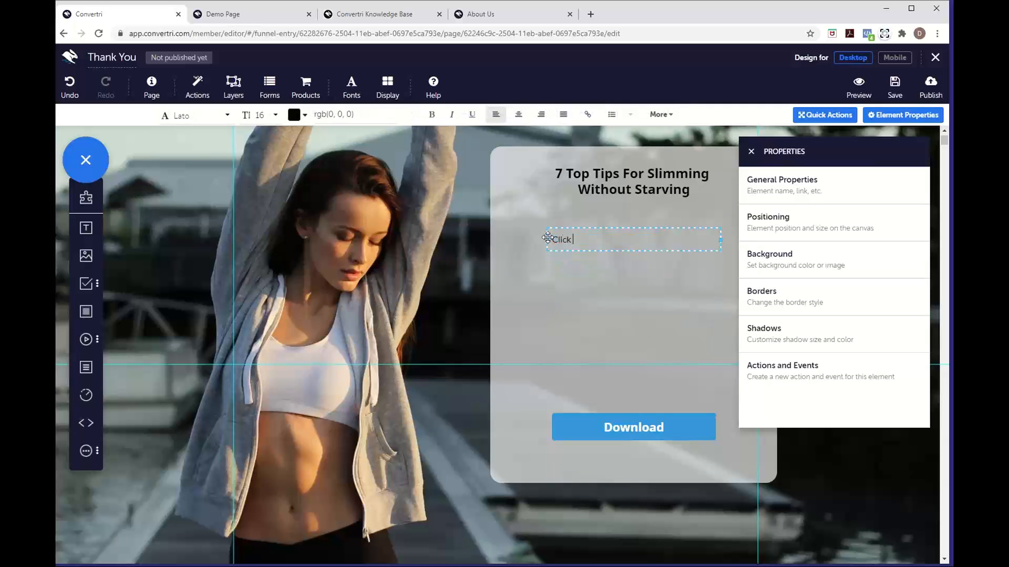
type(" to")
type("he button belwo")
key("BackSpace")
key("BackSpace")
type("ow to download our")
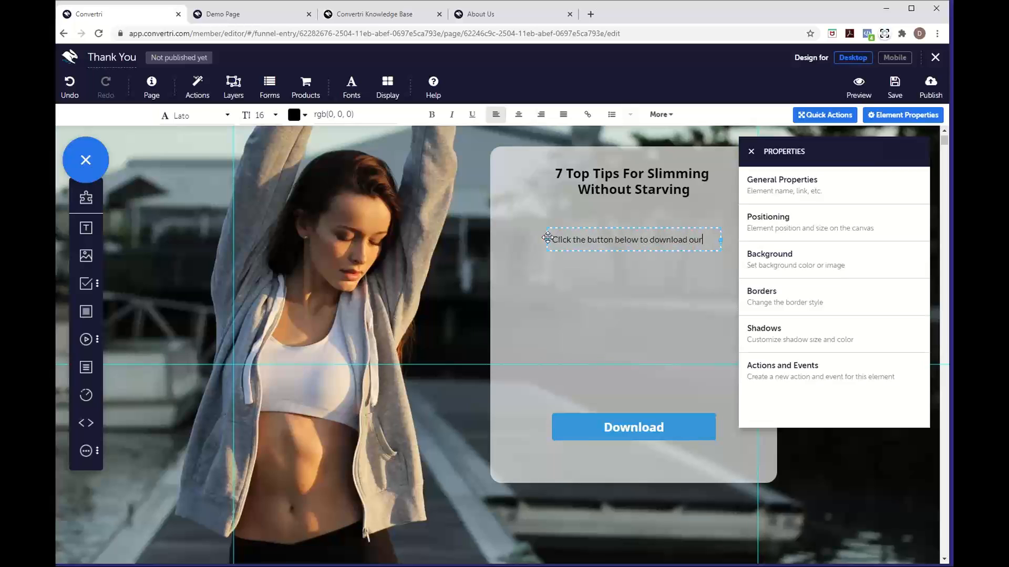
type(" guide to 7 Top Tips for")
key("BackSpace")
key("BackSpace")
key("BackSpace")
type("For Slimming")
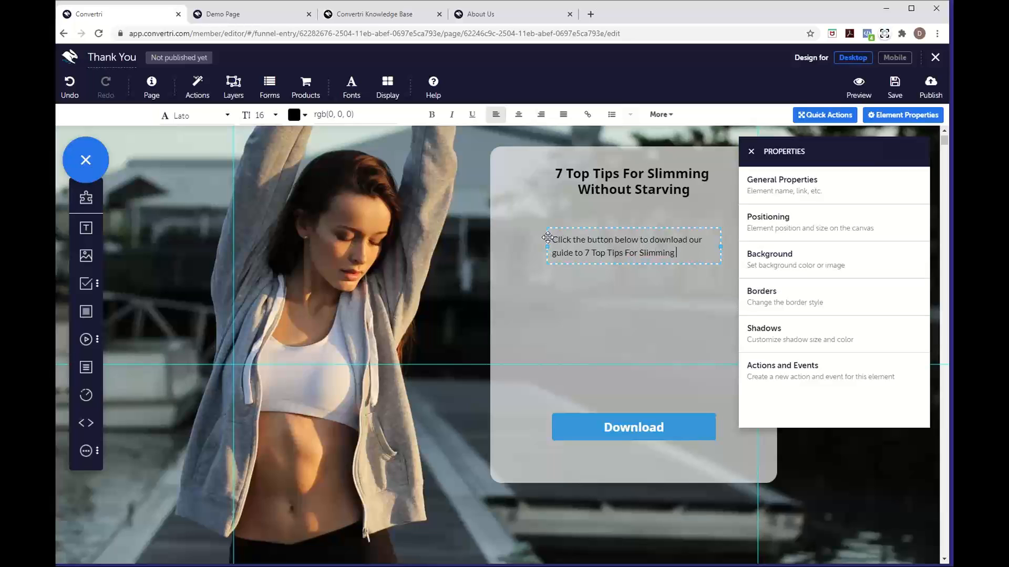
type(" Without Starving")
left_click(518, 115)
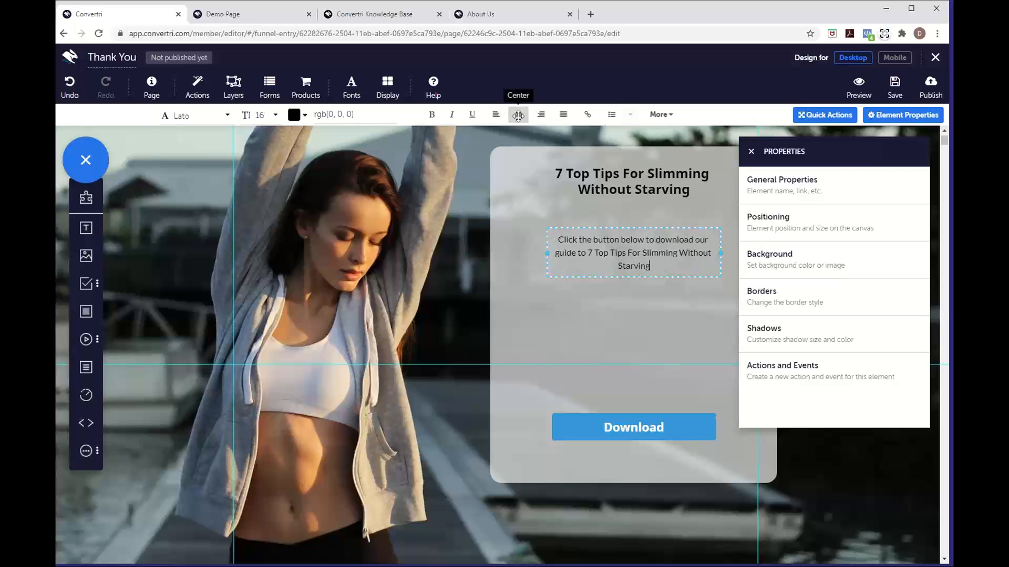
left_click(651, 430)
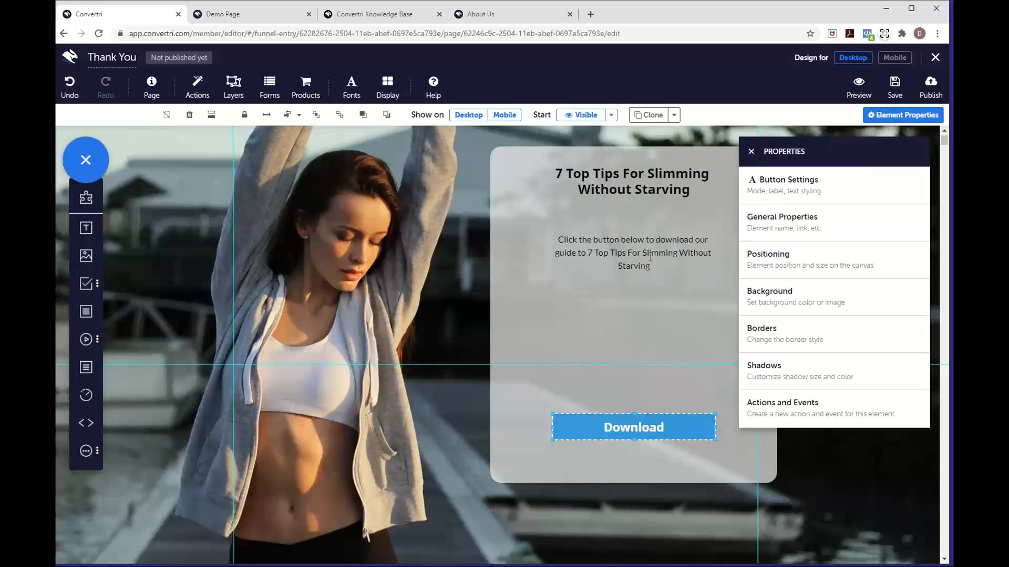
Move the text box up under the heading and the Download button just below it
left_click(642, 237)
left_click_drag(642, 237, 642, 214)
left_click(656, 424)
left_click_drag(657, 425, 665, 277)
Shrink the grey card to fit its contents, shift it down and left, and select the Download button
left_click(667, 315)
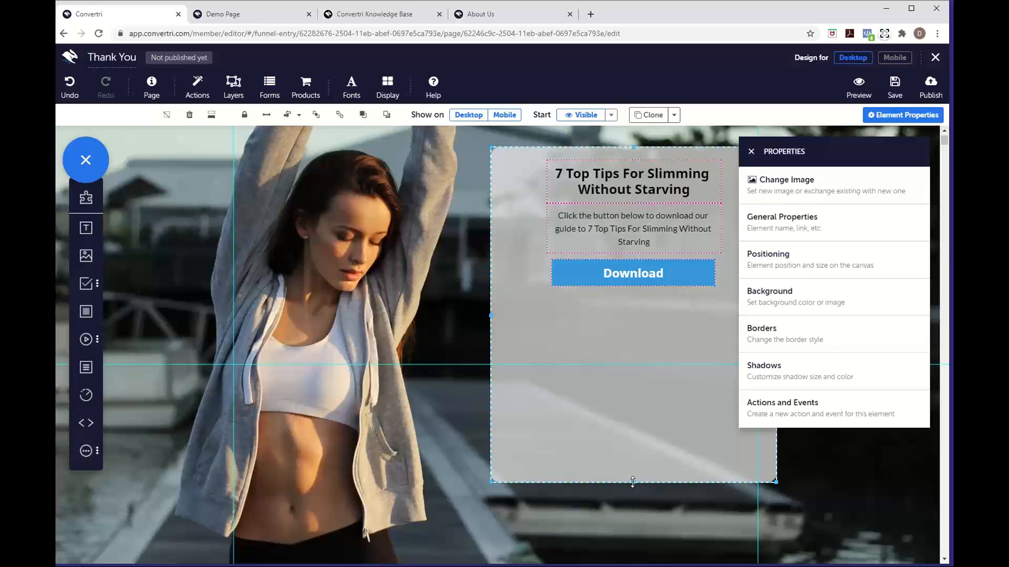
left_click_drag(632, 483, 625, 306)
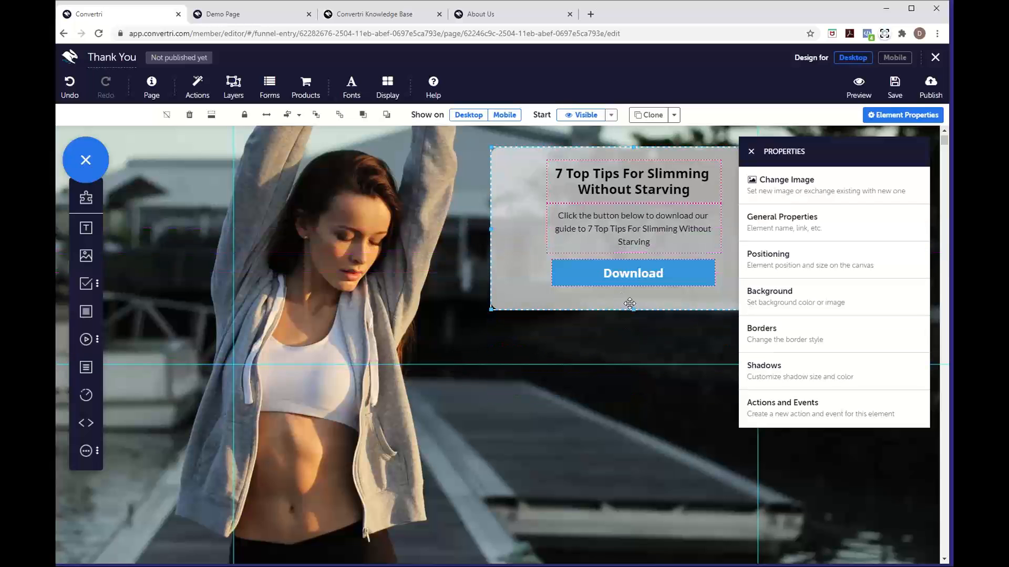
left_click_drag(634, 307, 633, 298)
left_click_drag(506, 250, 475, 394)
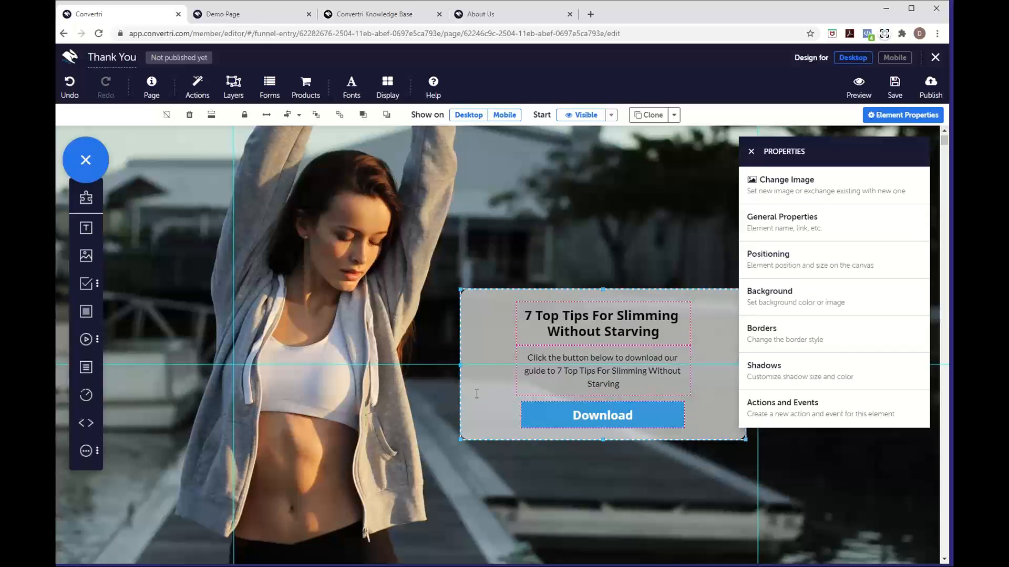
left_click(674, 415)
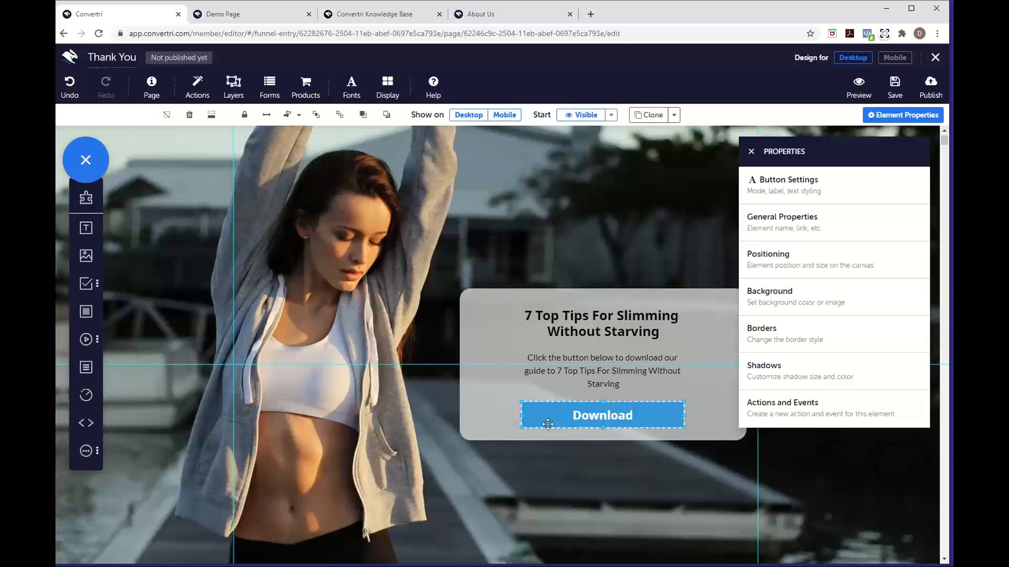
Set the Download button's mode to Download and bring up the File Library to choose its file
left_click(797, 189)
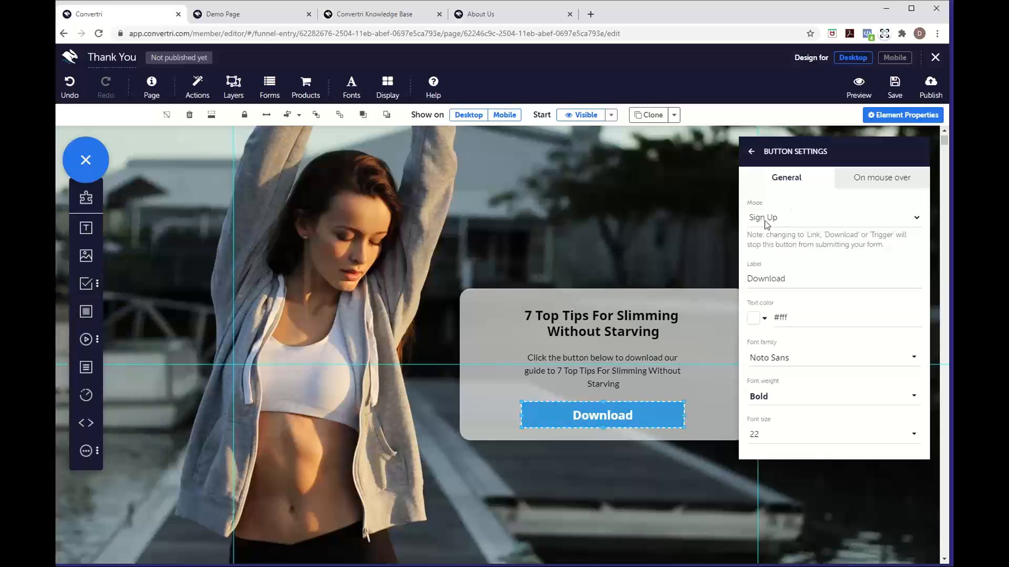
left_click(794, 225)
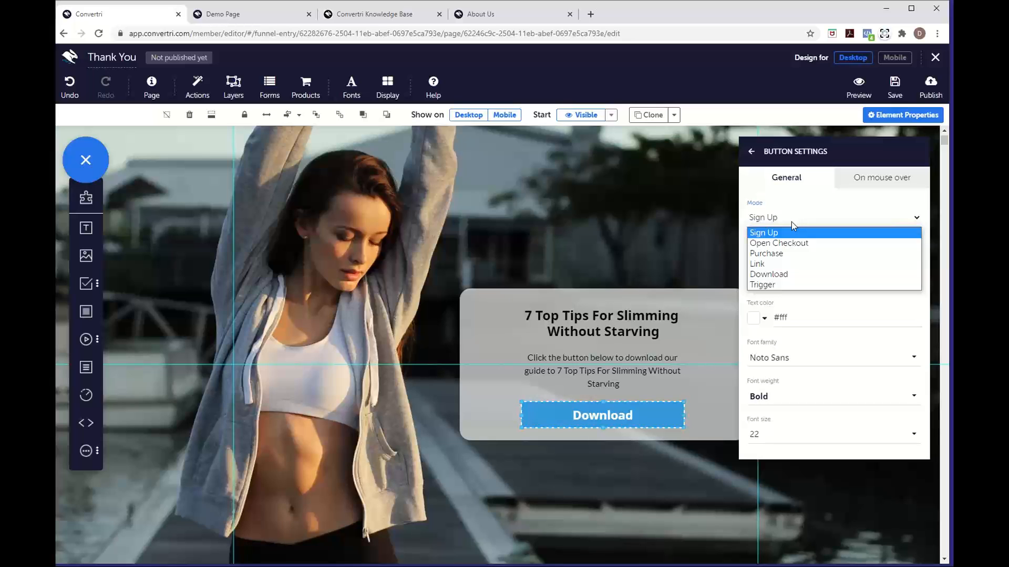
left_click(784, 275)
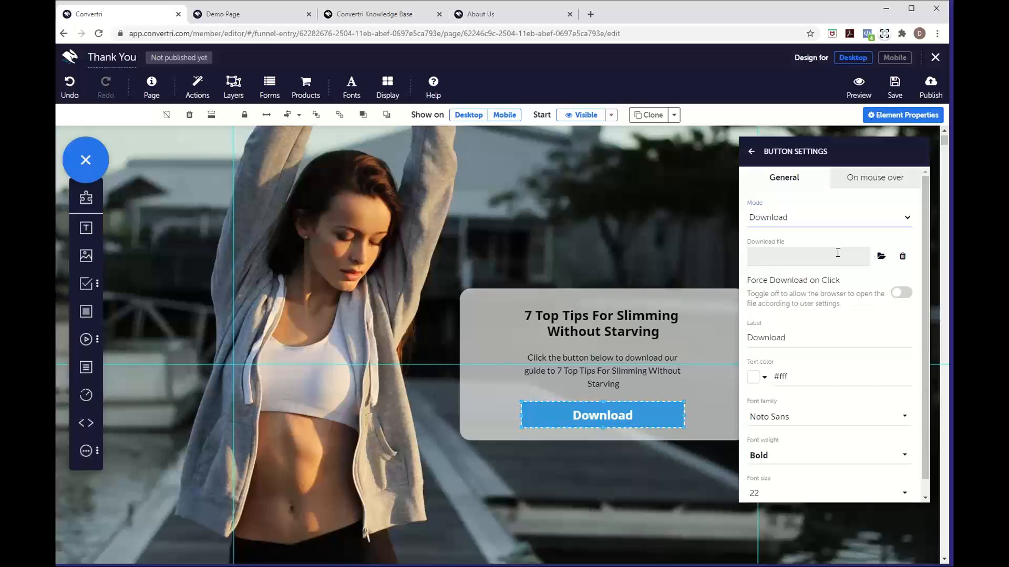
left_click(881, 256)
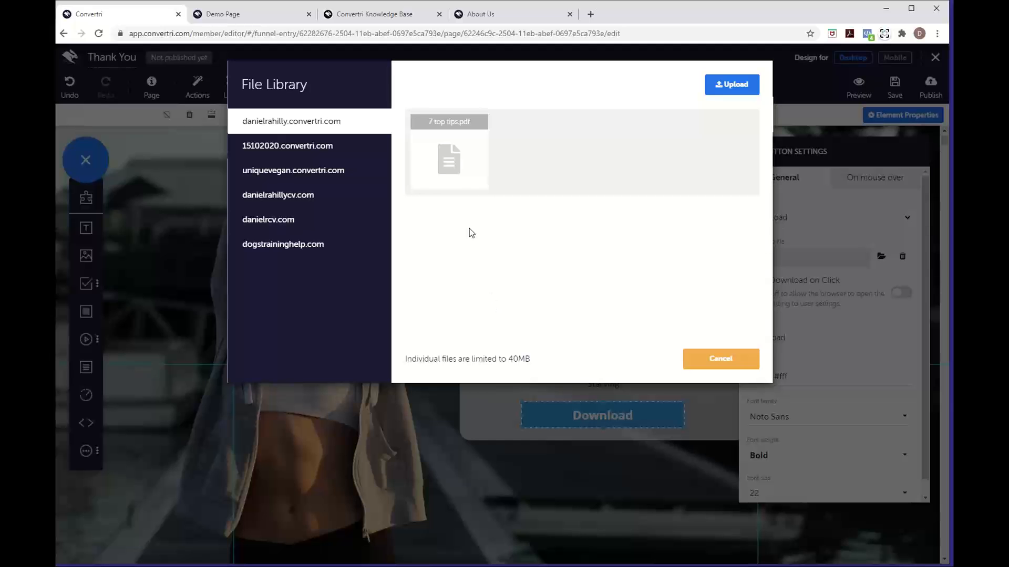
Choose 7 top tips.pdf from the File Library as the button's download file
left_click(466, 187)
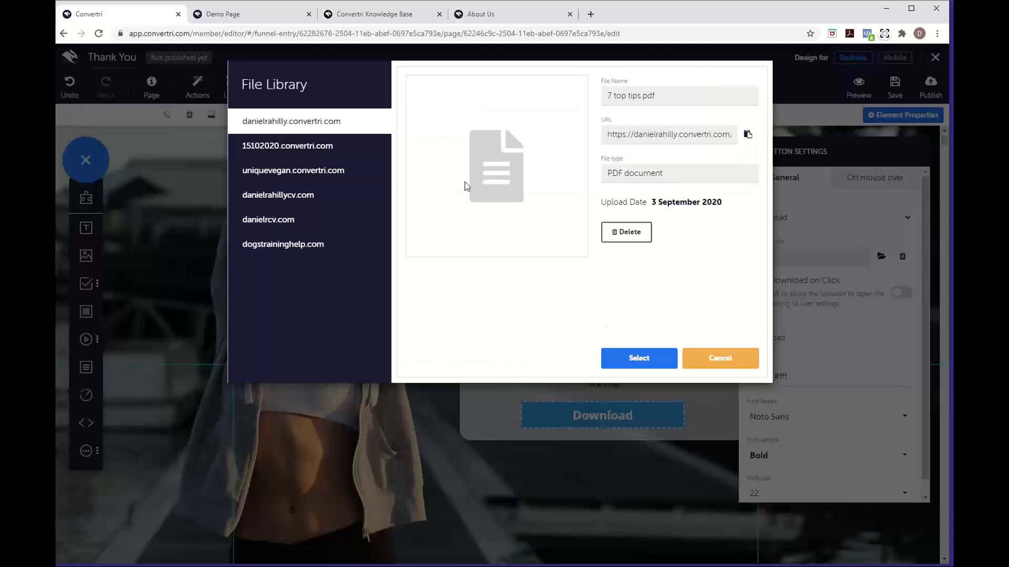
left_click(631, 361)
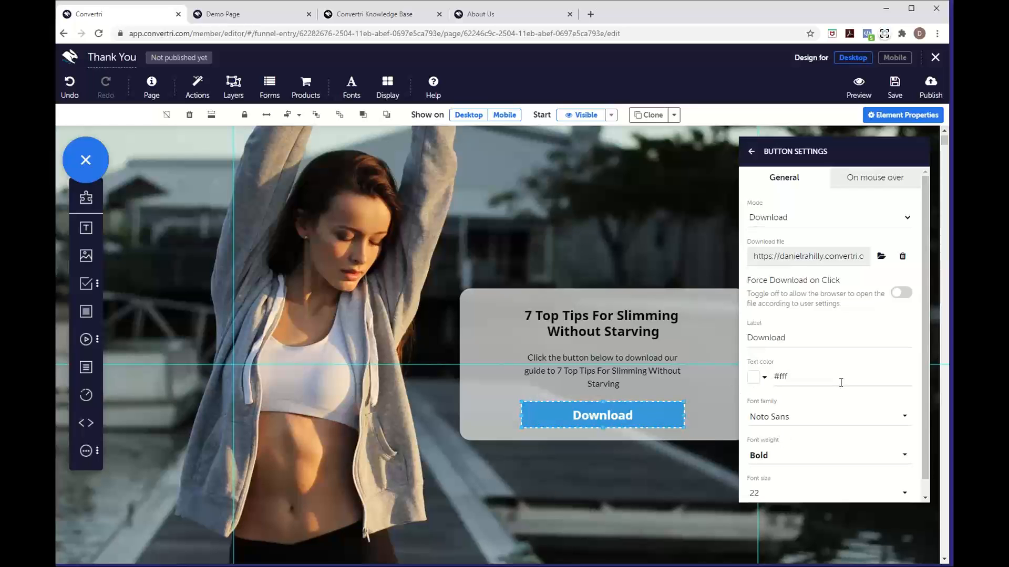
scroll(820, 305, "down", 1)
Change the Download button's background fill from blue to dark green, rgb(43, 116, 42)
left_click(752, 152)
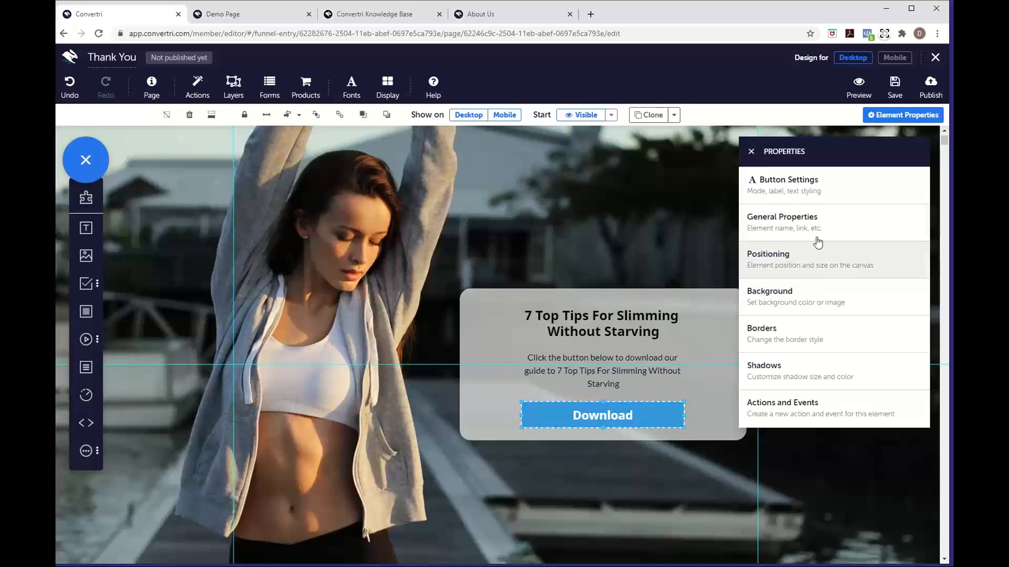
left_click(794, 289)
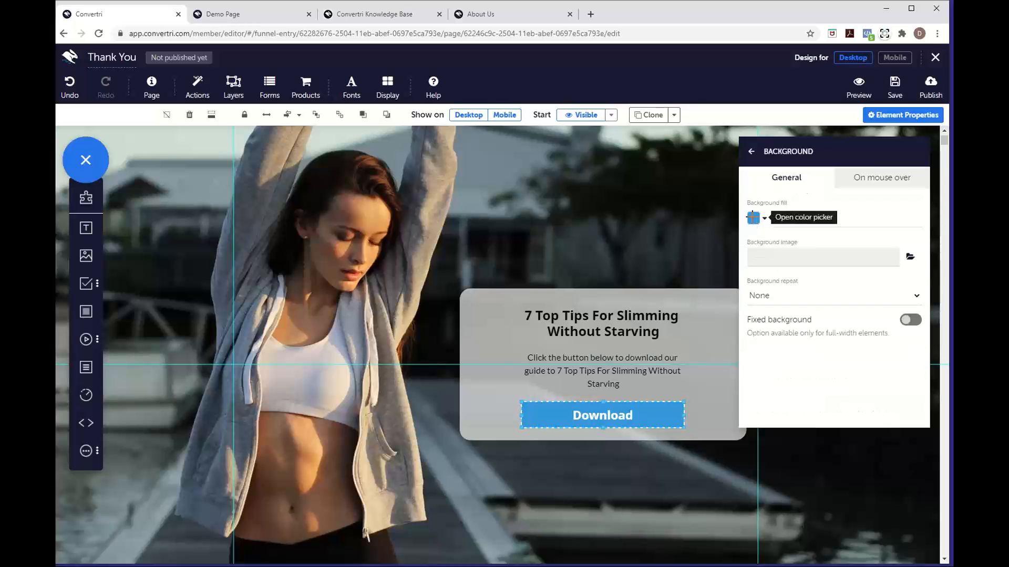
left_click(754, 220)
mouse_move(737, 231)
left_mouse_down()
mouse_move(735, 268)
mouse_move(736, 248)
left_mouse_up()
left_click_drag(836, 216, 846, 227)
left_click(900, 369)
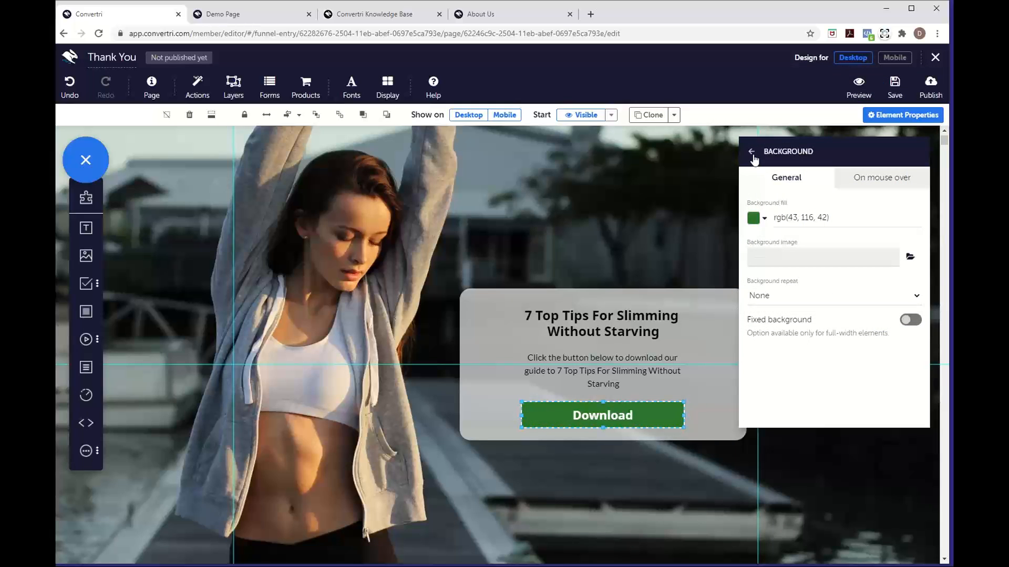
left_click(752, 152)
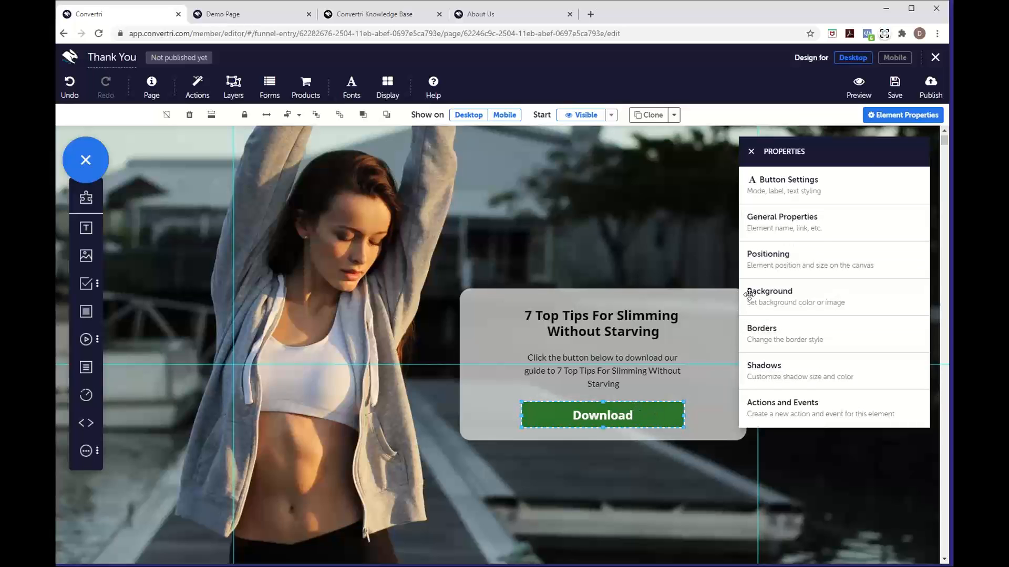
In Button Settings, switch Force Download on Click on and back off, then close the panel
left_click(803, 198)
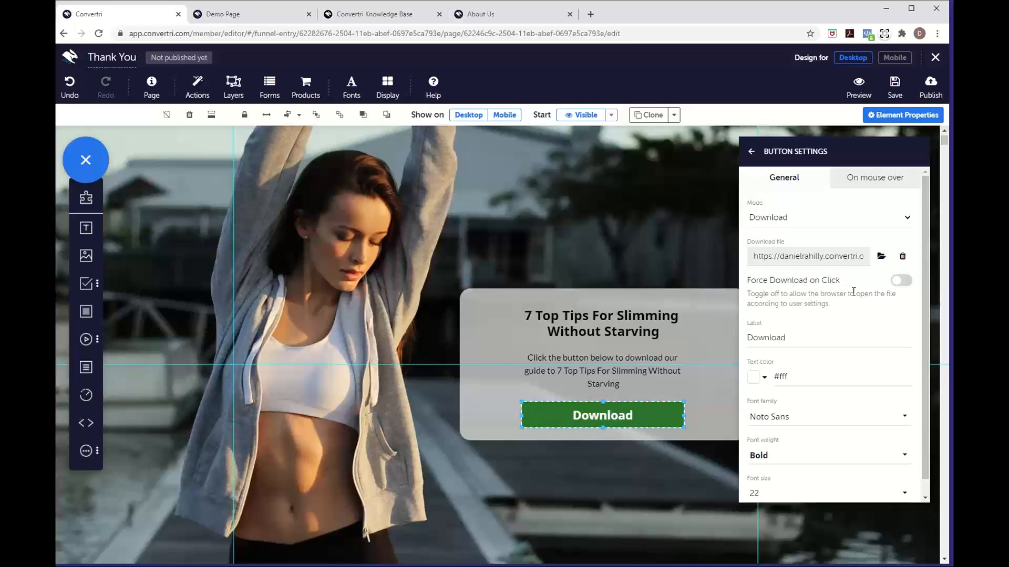
left_click(897, 281)
left_click(900, 282)
left_click(751, 153)
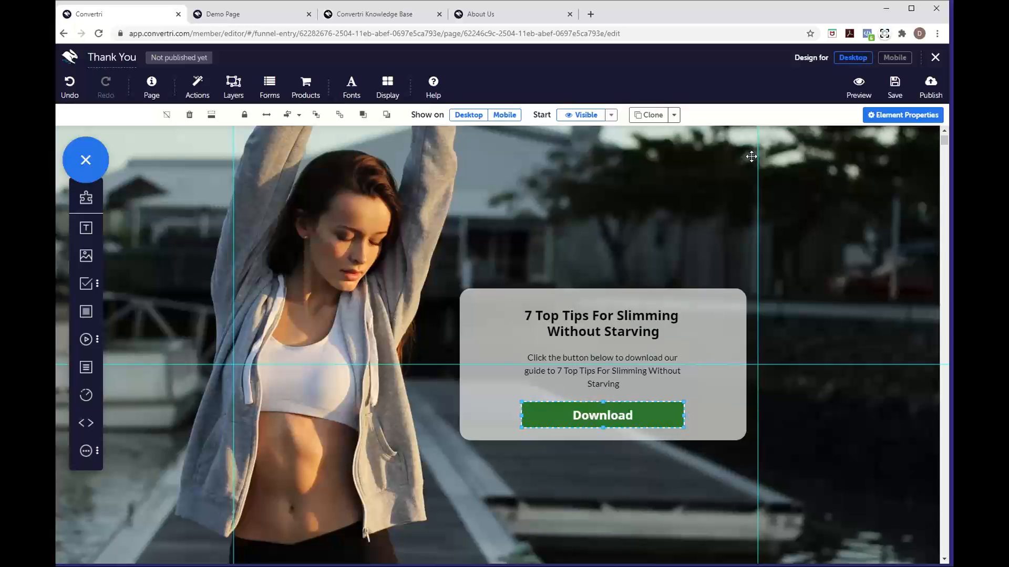
Publish the Thank You page at the path 'thankyou' and return to the funnel's pages list
left_click(923, 97)
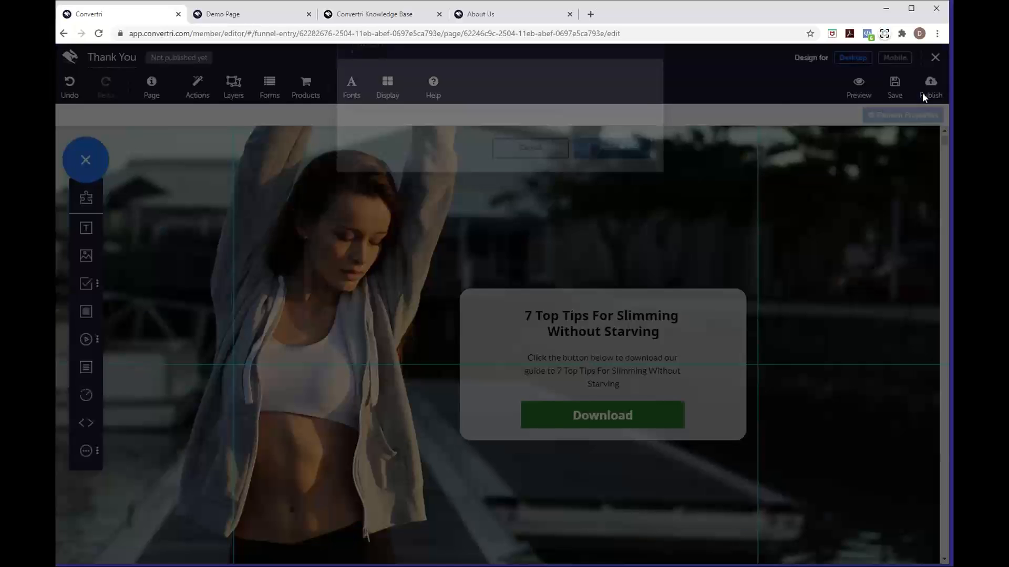
type("ta")
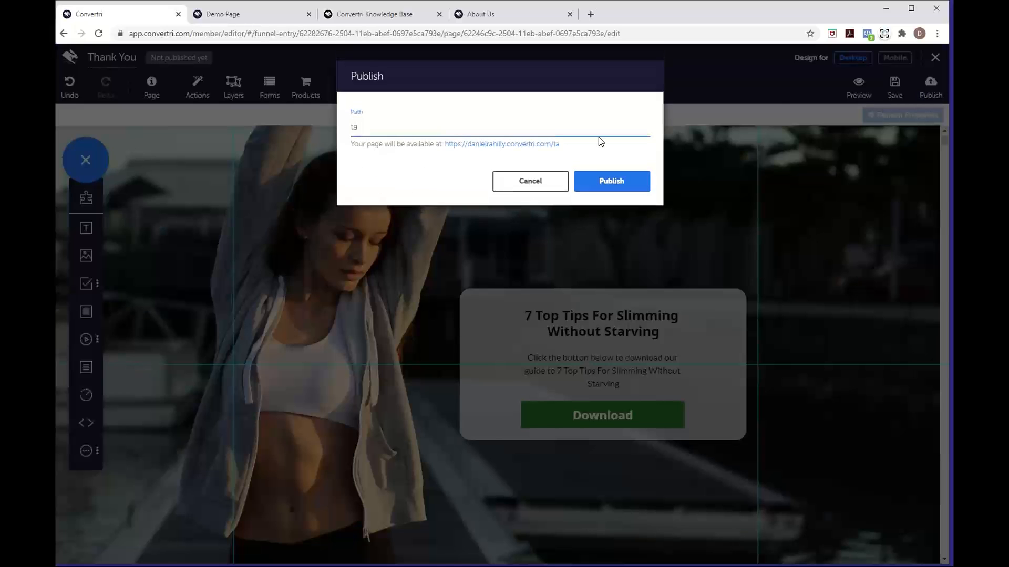
type("ankyou")
left_click(608, 181)
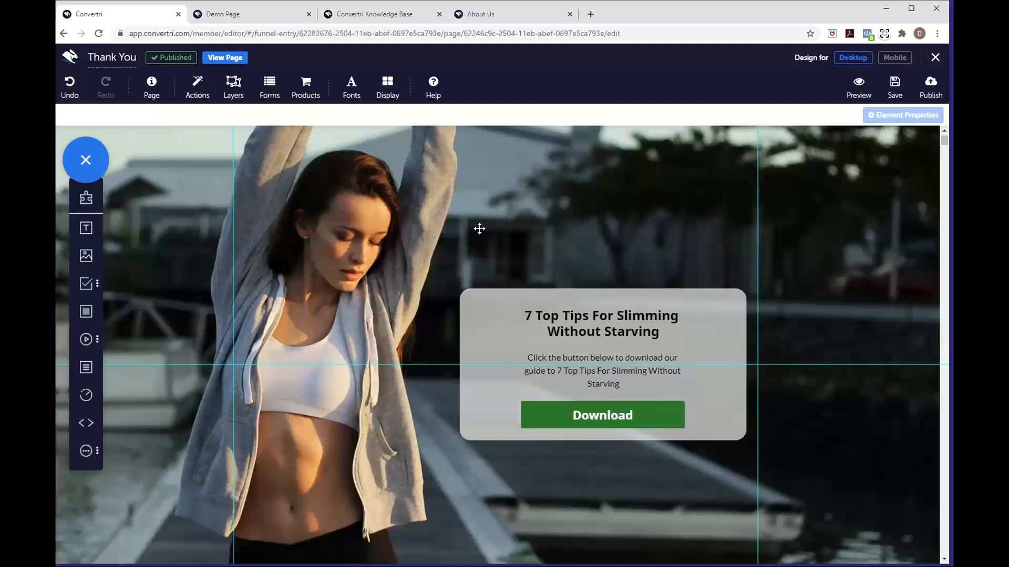
left_click(933, 59)
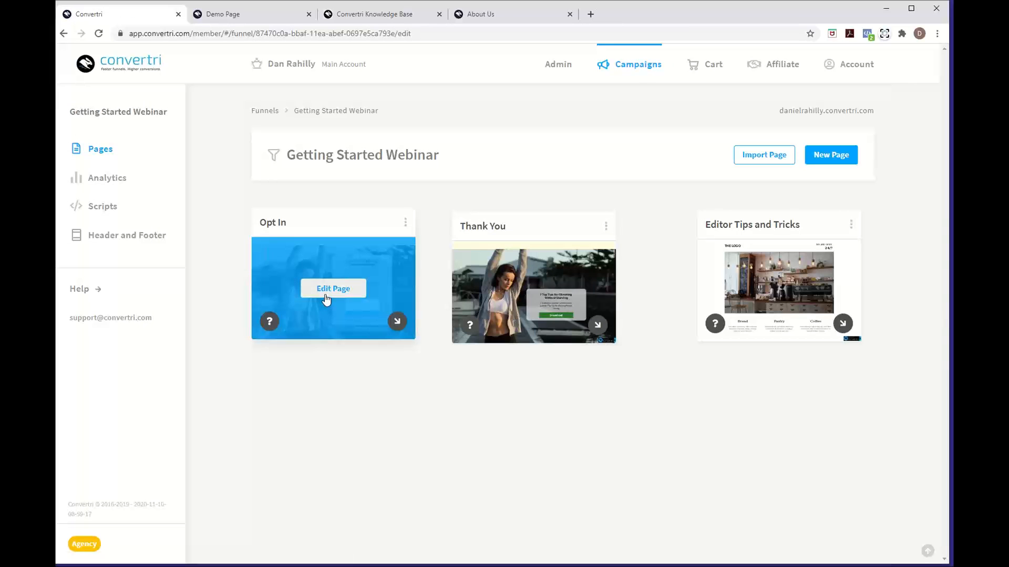
Open the Opt In page card in the editor via Edit Page
left_click(326, 298)
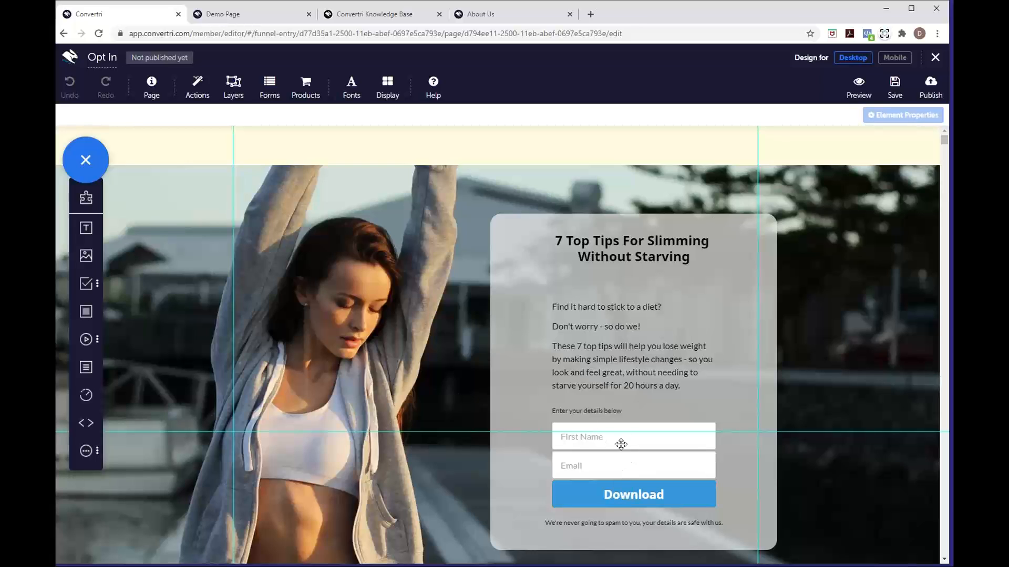
left_click(269, 99)
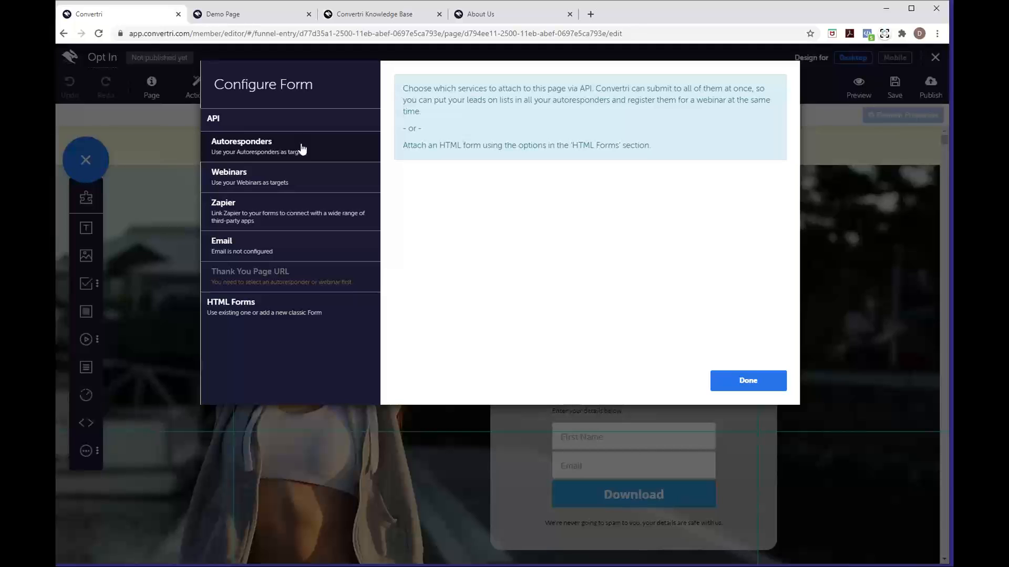
left_click(302, 149)
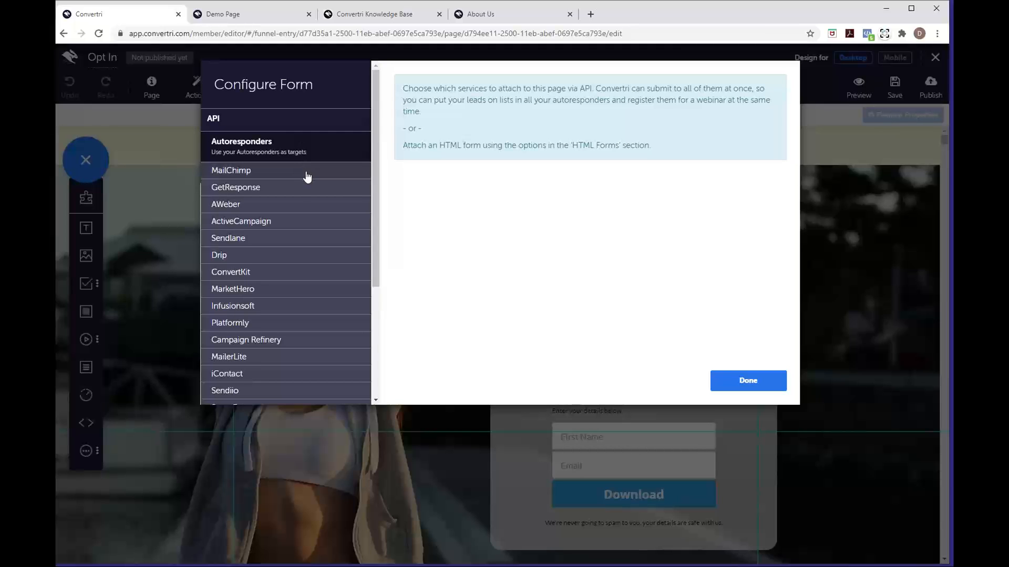
scroll(307, 177, "down", 3)
scroll(307, 178, "up", 1)
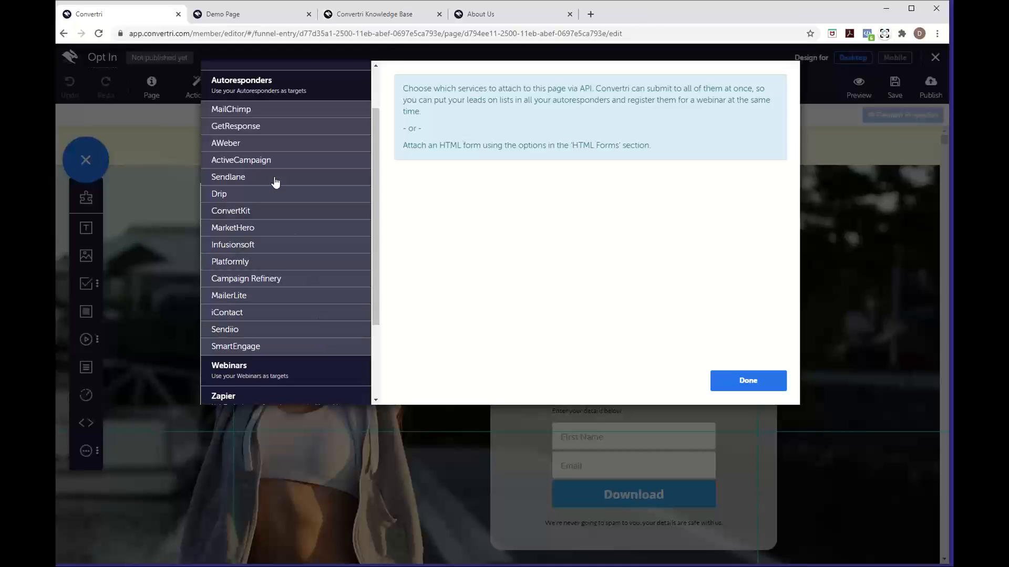
left_click(273, 116)
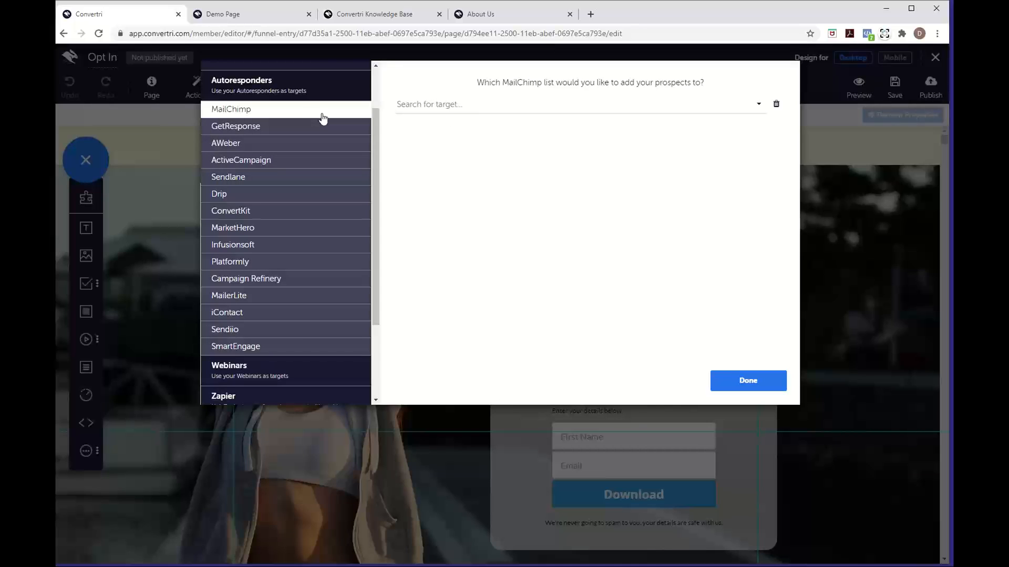
left_click(448, 106)
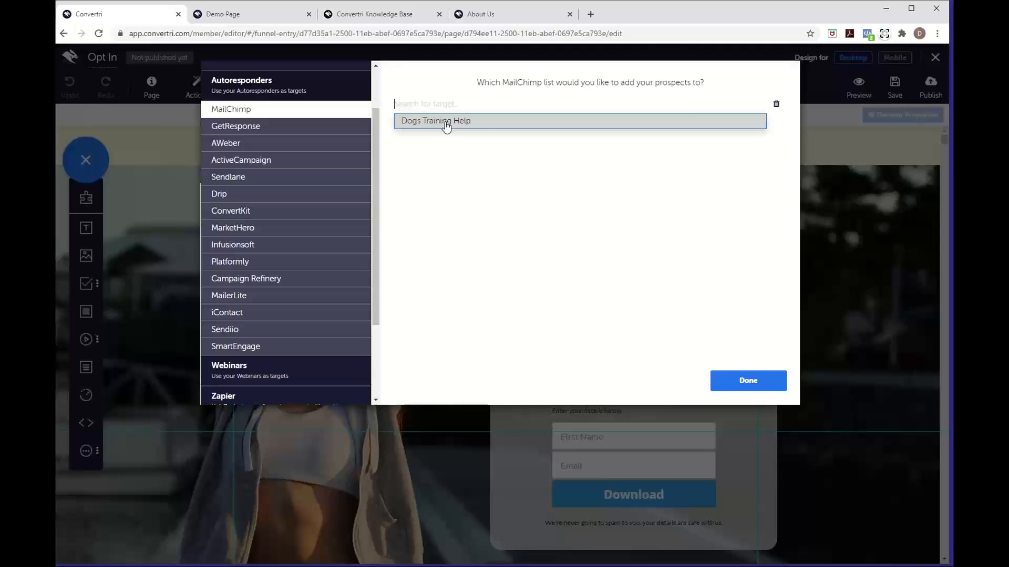
left_click(486, 126)
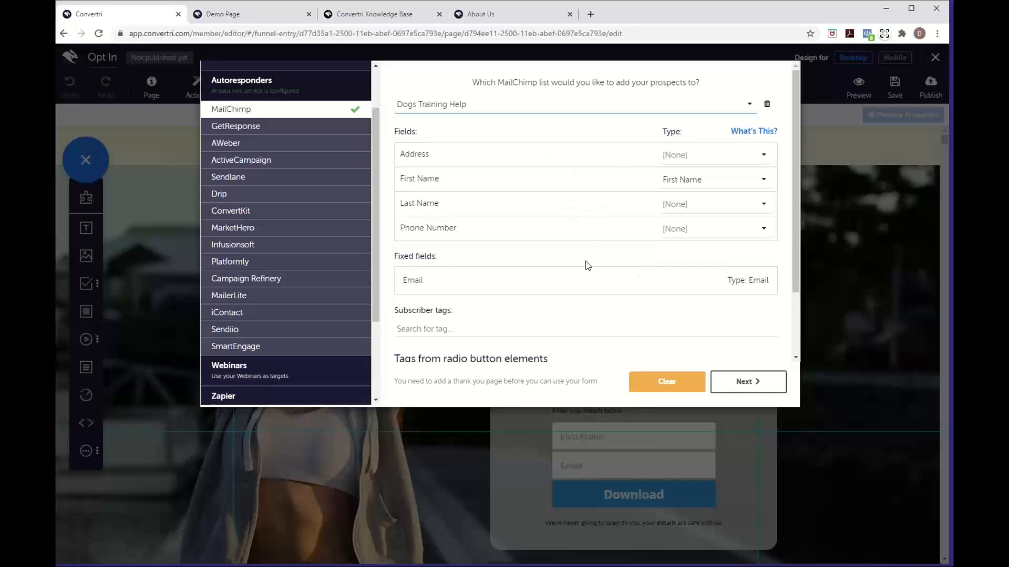
scroll(586, 265, "down", 2)
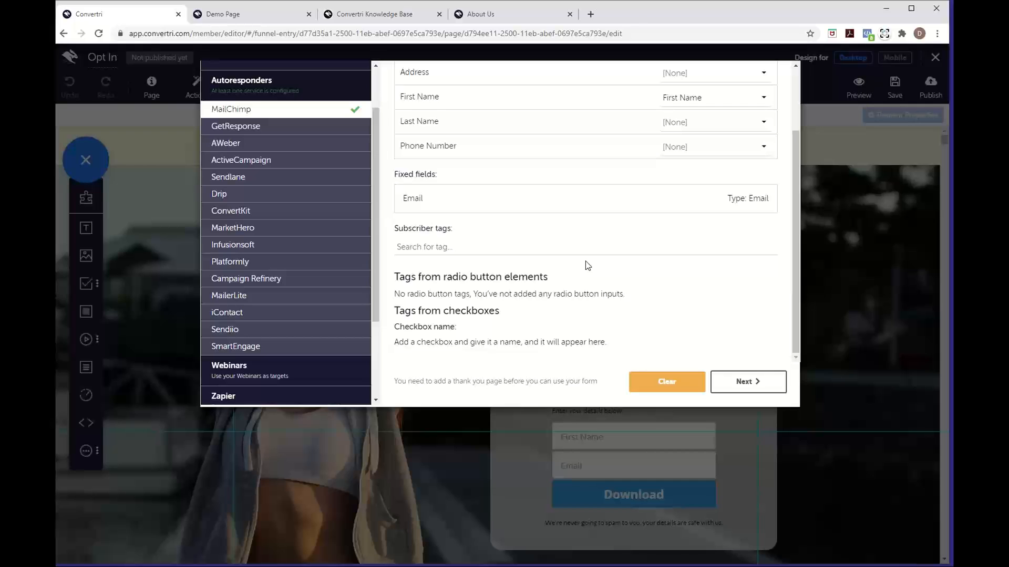
left_click(738, 381)
left_click(608, 153)
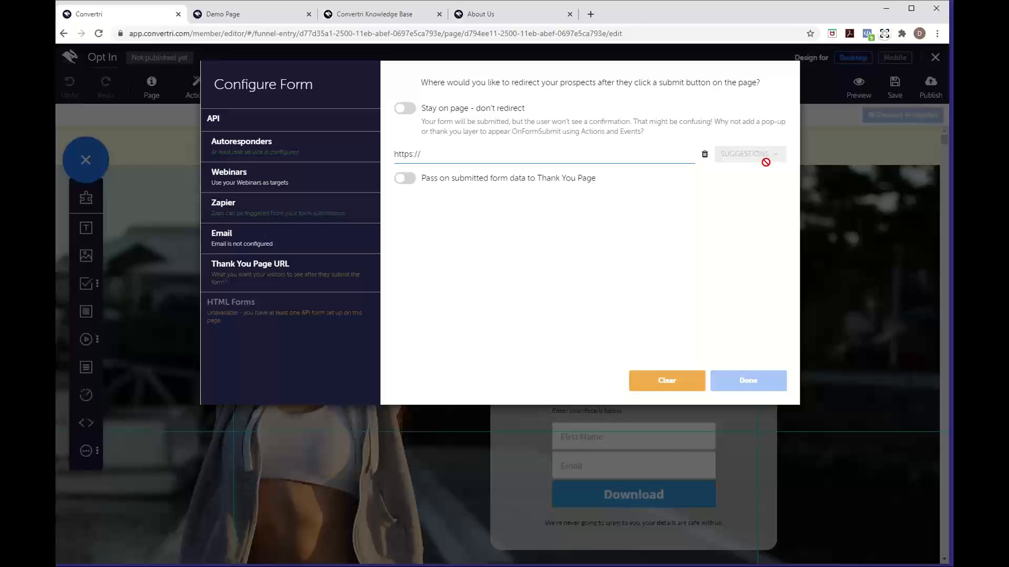
left_click(656, 377)
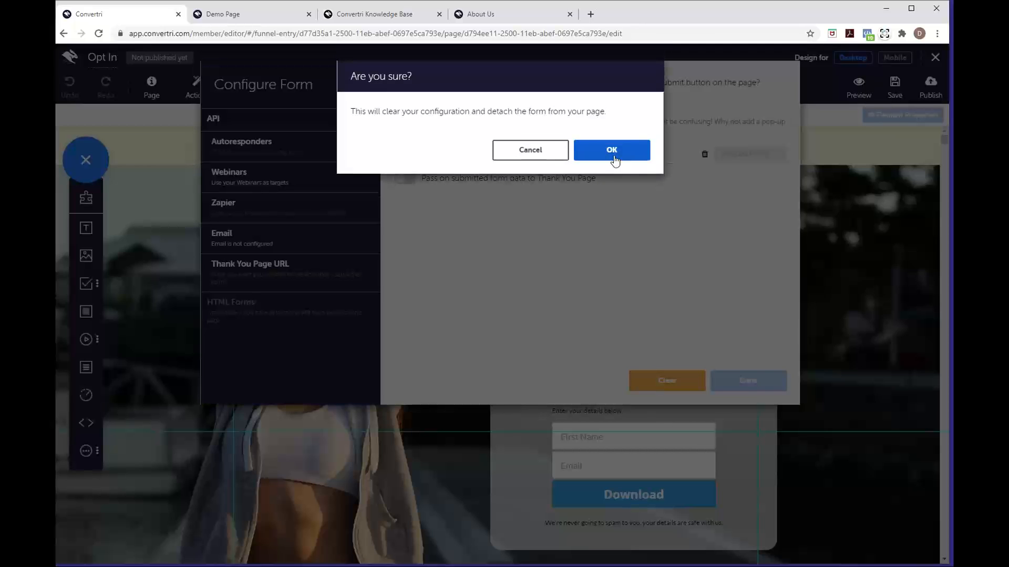
left_click(615, 157)
Save the Opt In page, link it to the Thank You page in the funnel, and reopen it
left_click(896, 99)
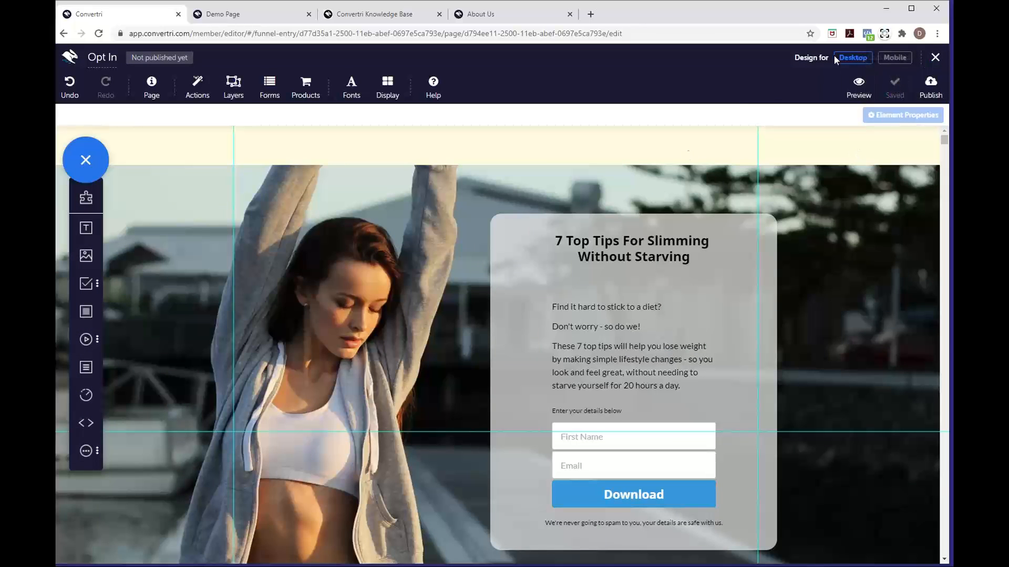
left_click(929, 58)
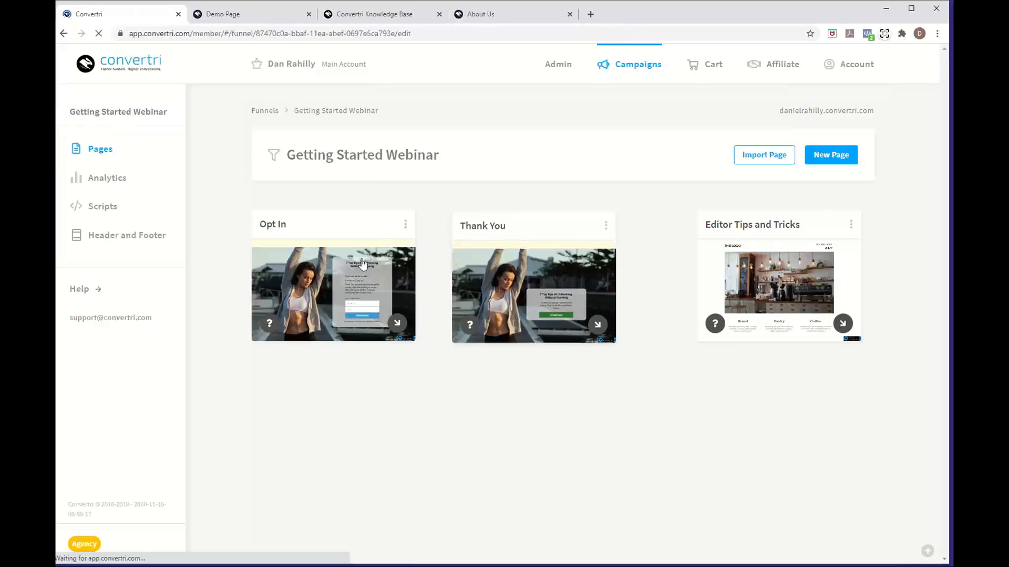
mouse_move(407, 329)
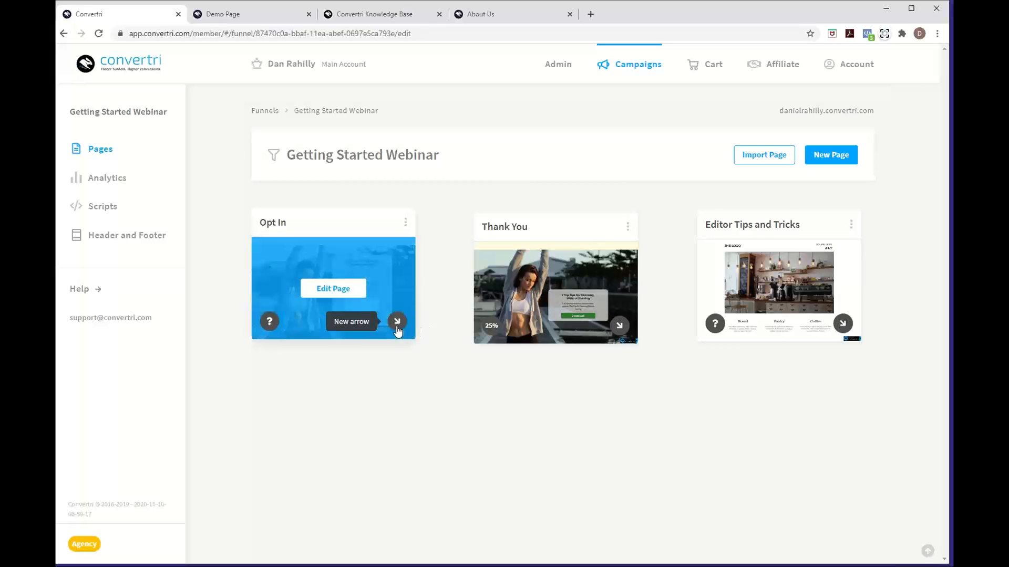
left_click_drag(398, 331, 572, 286)
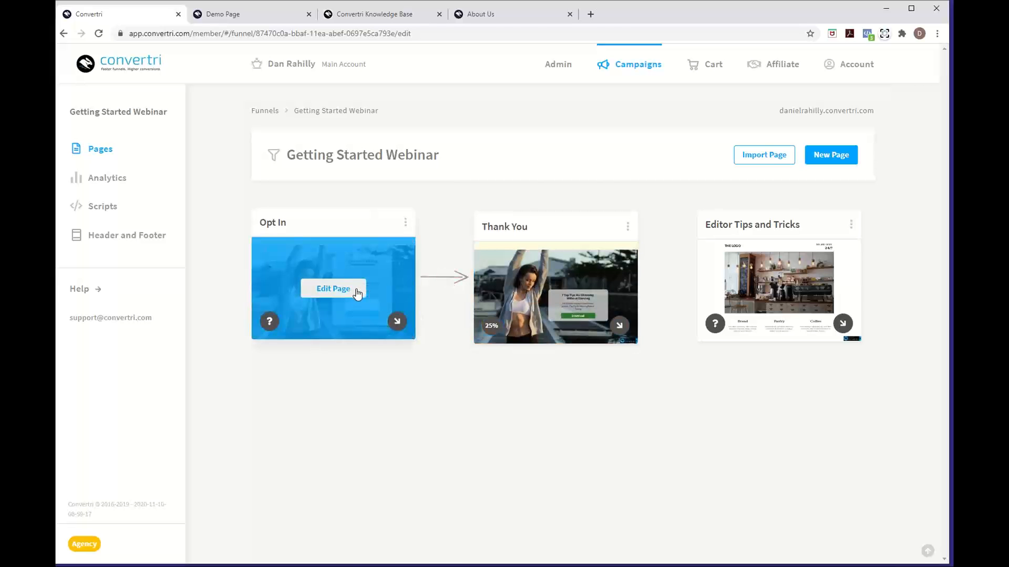
left_click(356, 293)
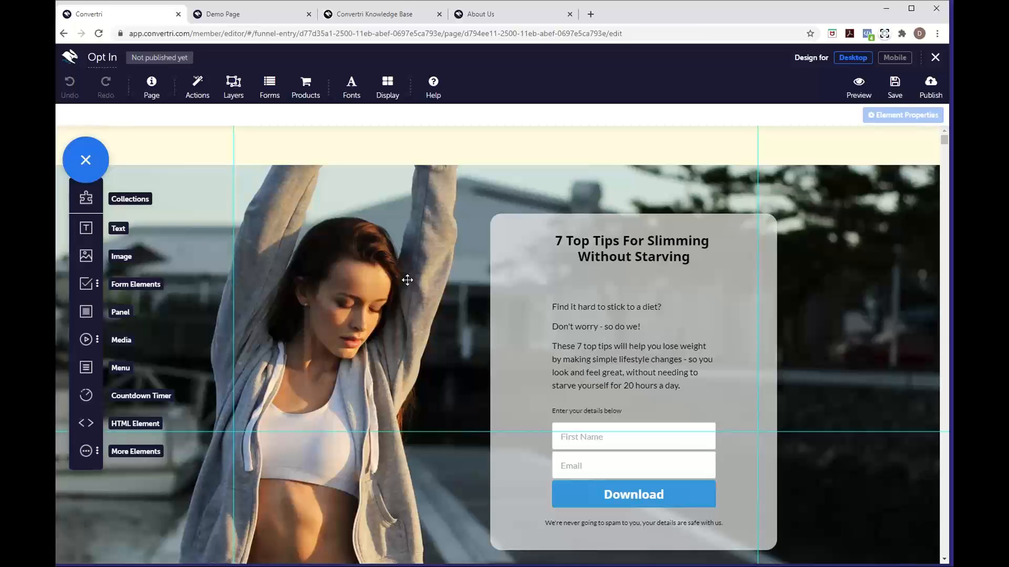
Connect the Opt In form to MailChimp and redirect submitters to the Thank You page
left_click(271, 95)
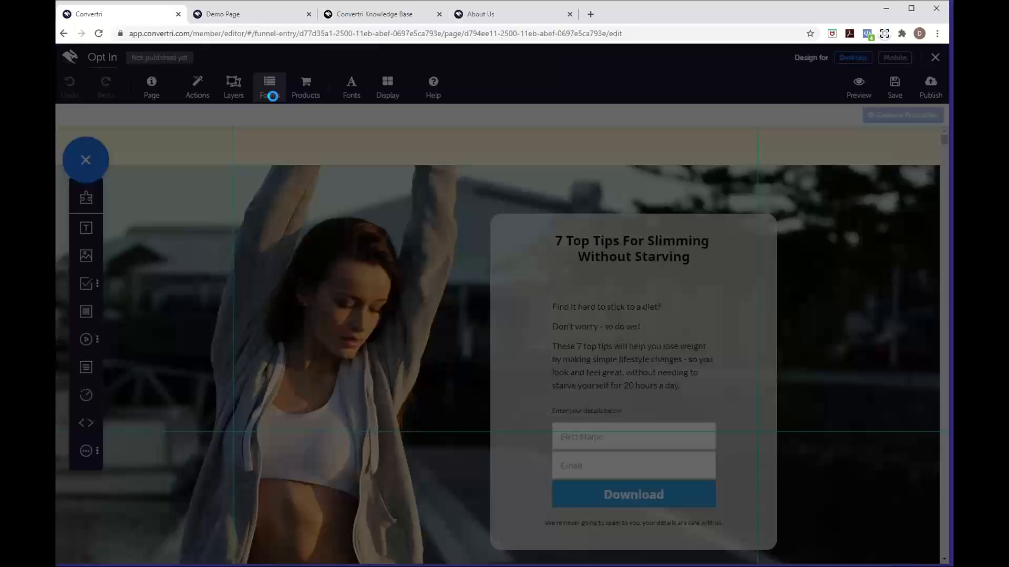
left_click(308, 145)
left_click(323, 172)
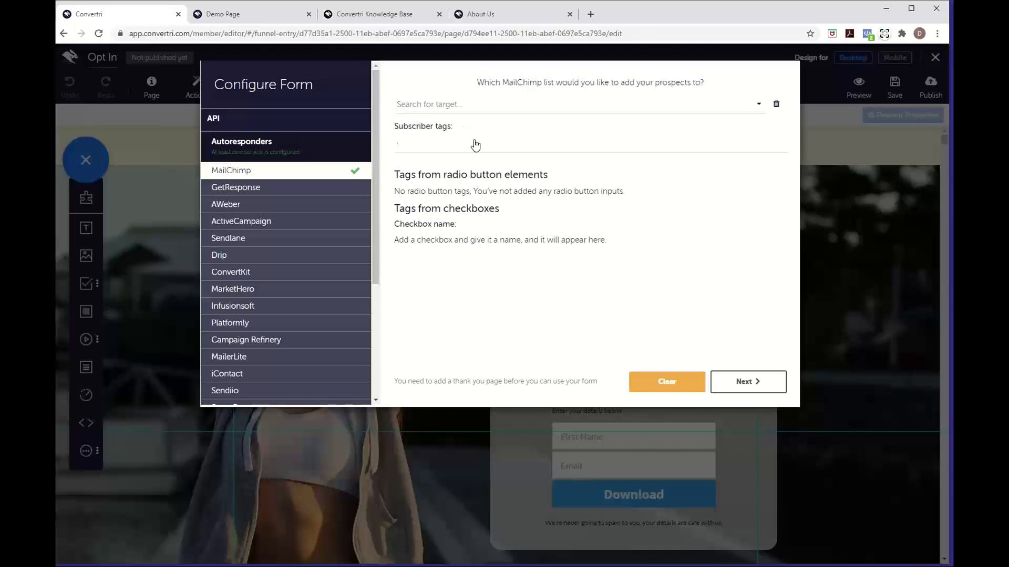
left_click(746, 383)
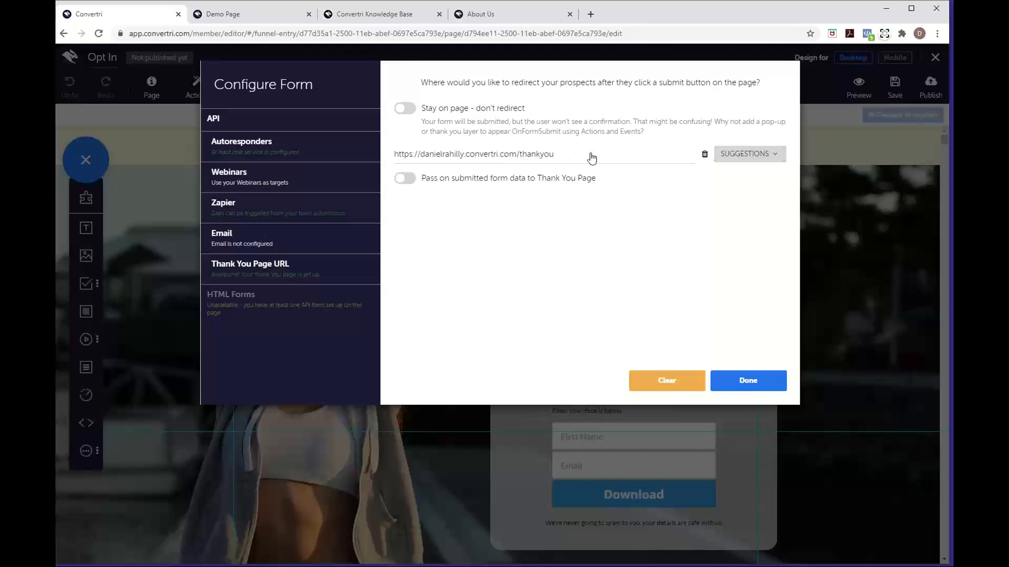
left_click(721, 156)
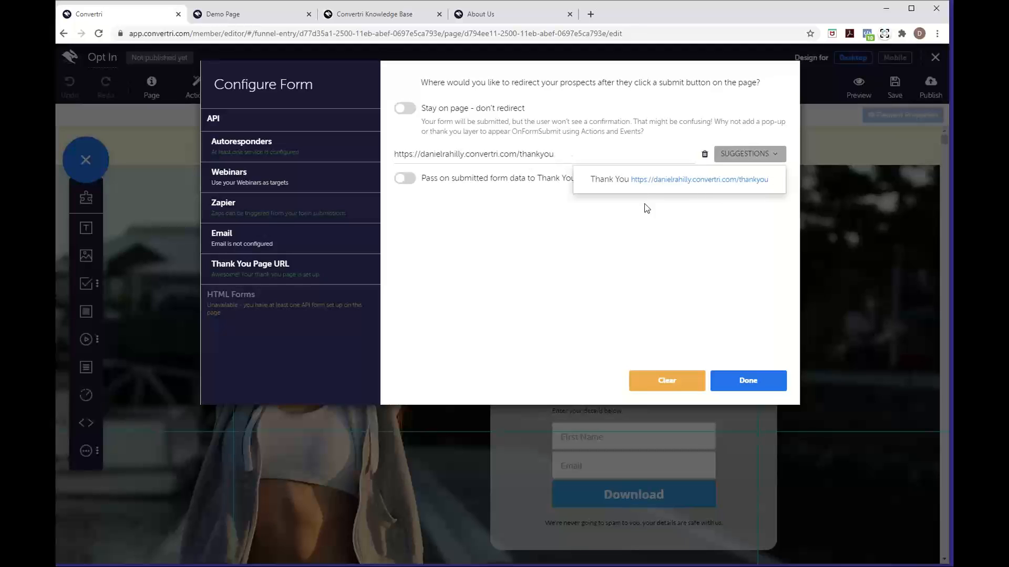
left_click(635, 267)
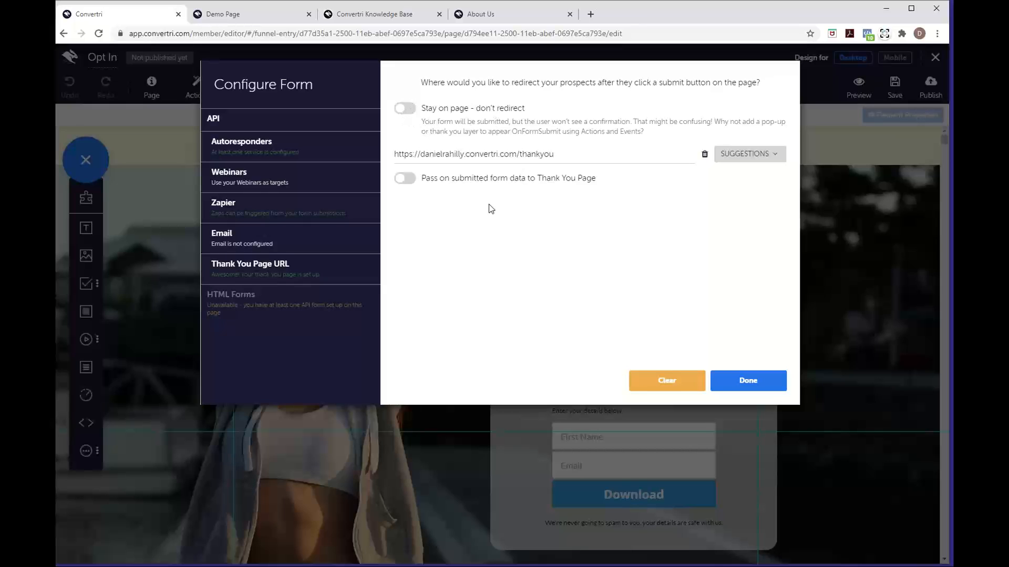
left_click(757, 385)
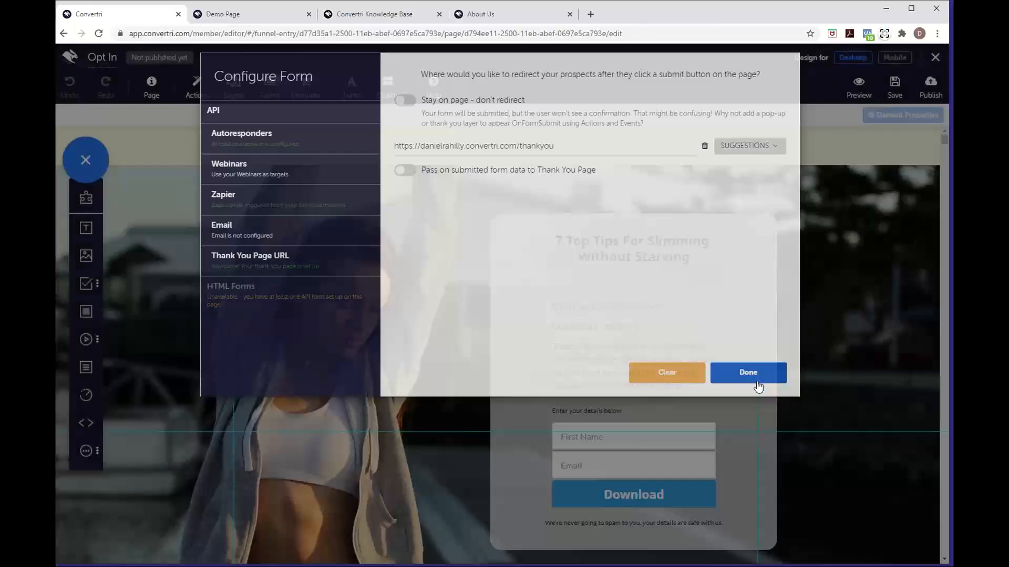
left_click(669, 433)
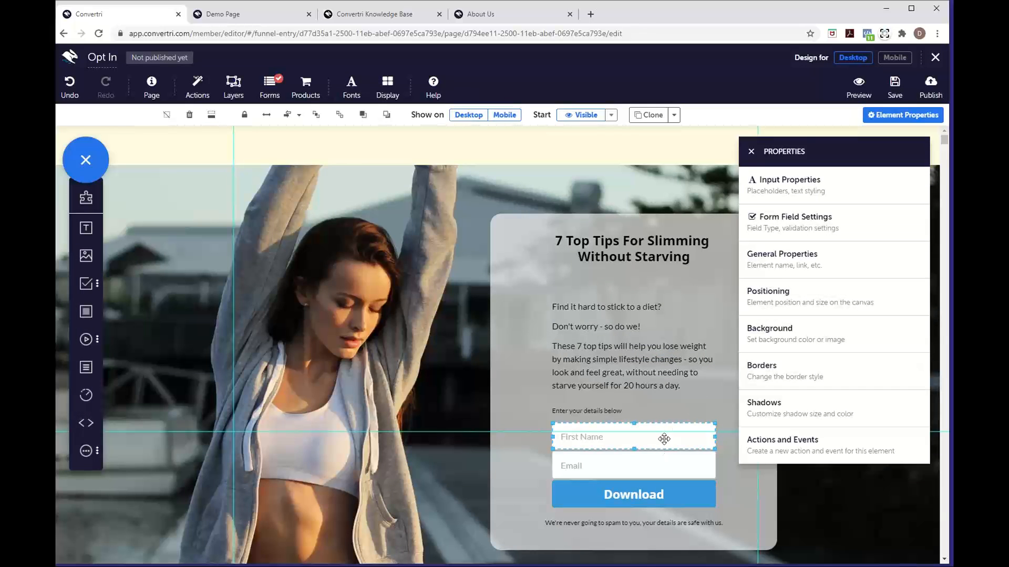
Make First Name required like the e-mail-validated Email field, then close the Properties panel
left_click(816, 238)
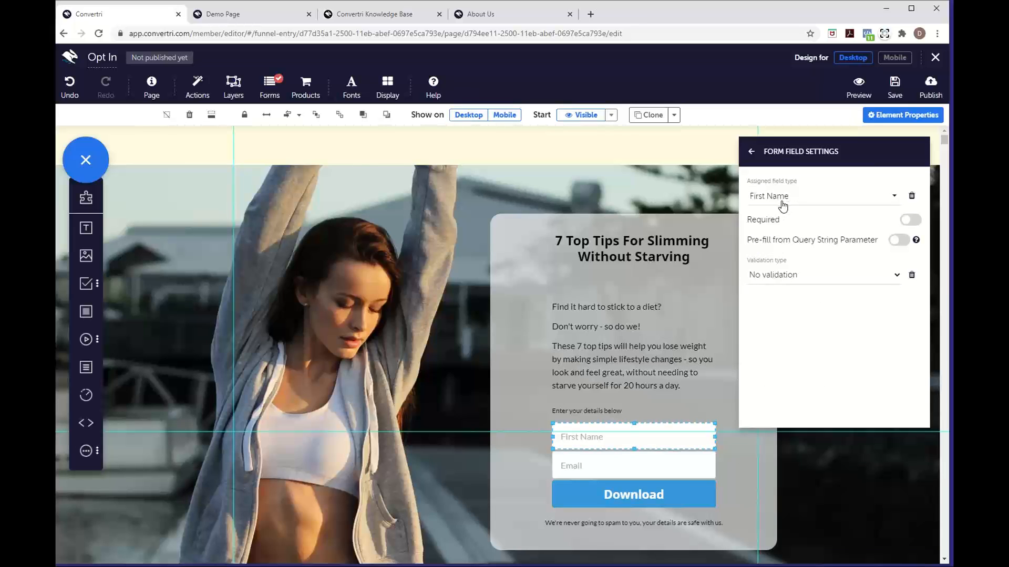
left_click(673, 459)
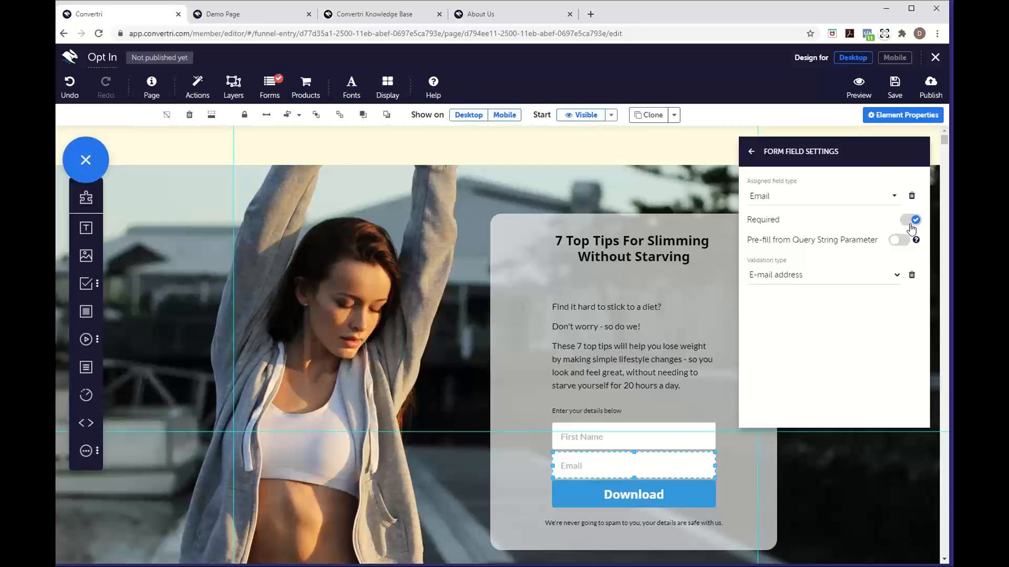
left_click(641, 441)
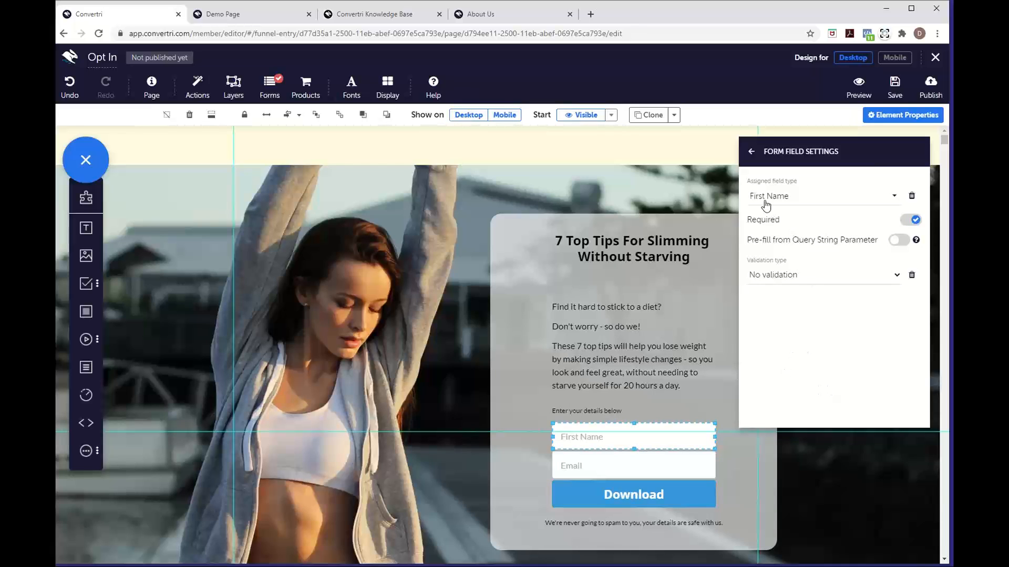
left_click(750, 153)
left_click(750, 153)
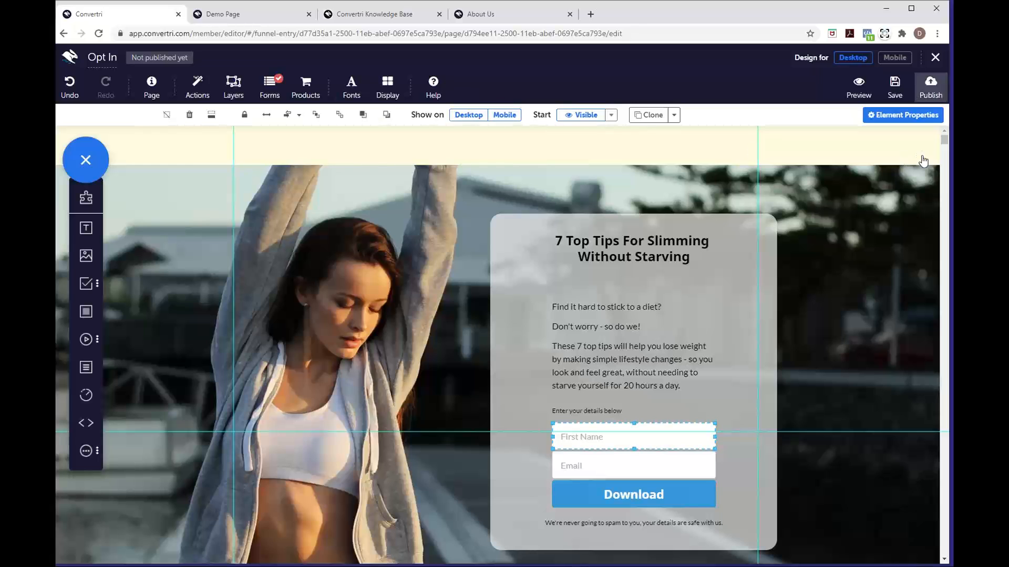
Save the Opt In page and publish it under the path 'optin'
left_click(894, 85)
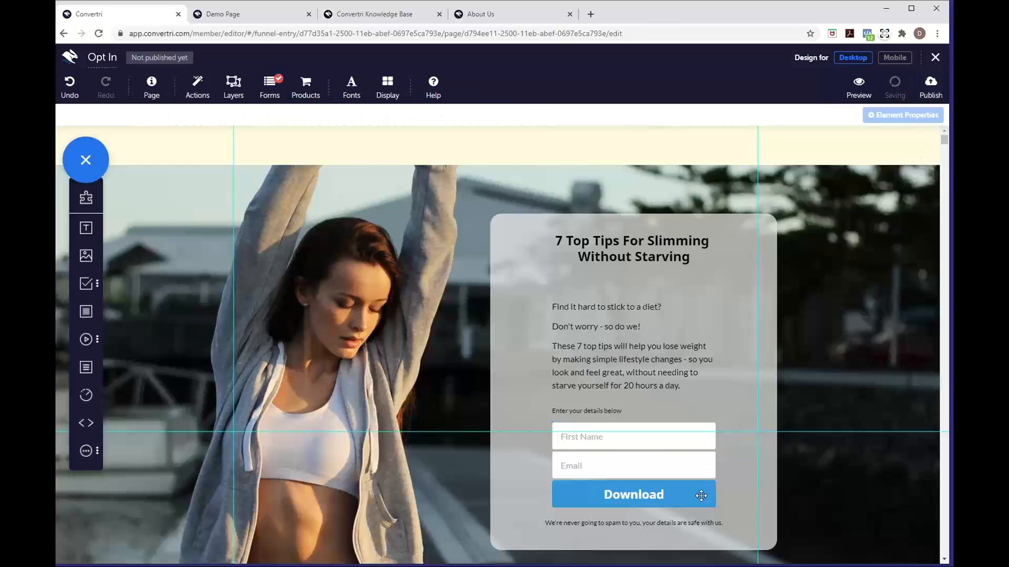
left_click(923, 99)
type("opt")
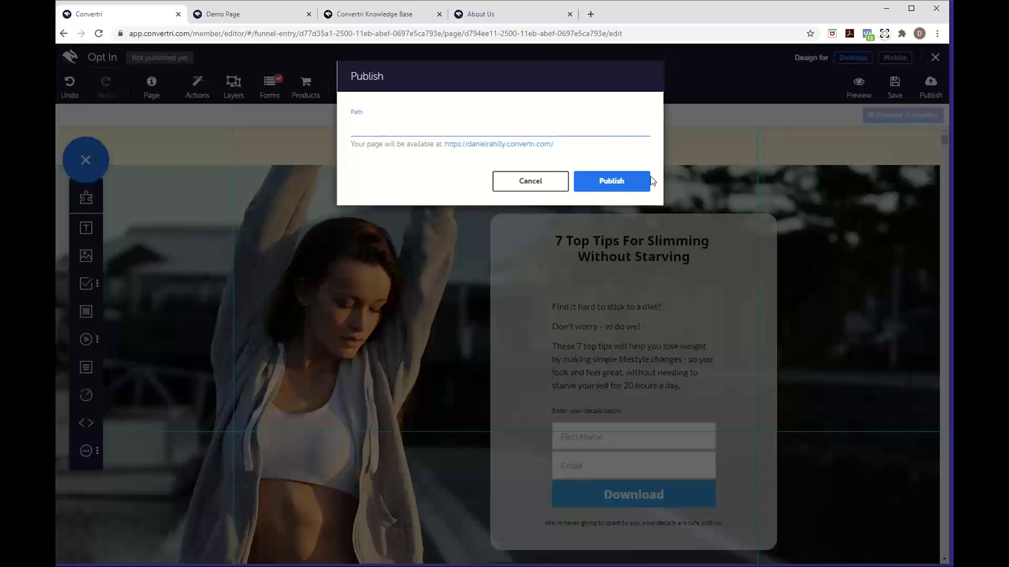
type("in")
left_click(642, 174)
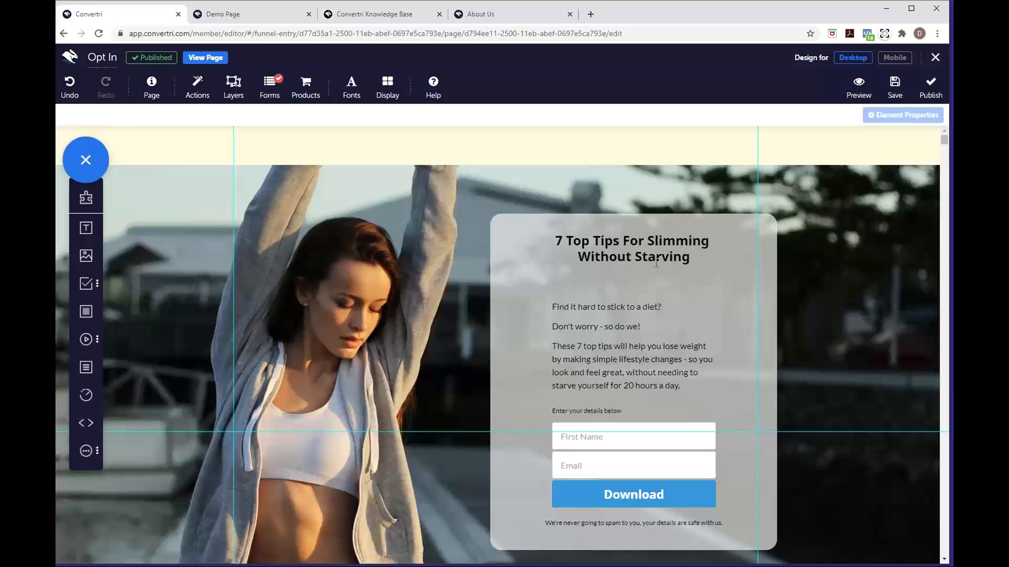
View the live Opt In page in a new tab, scroll through it, then return to the editor
left_click(206, 59)
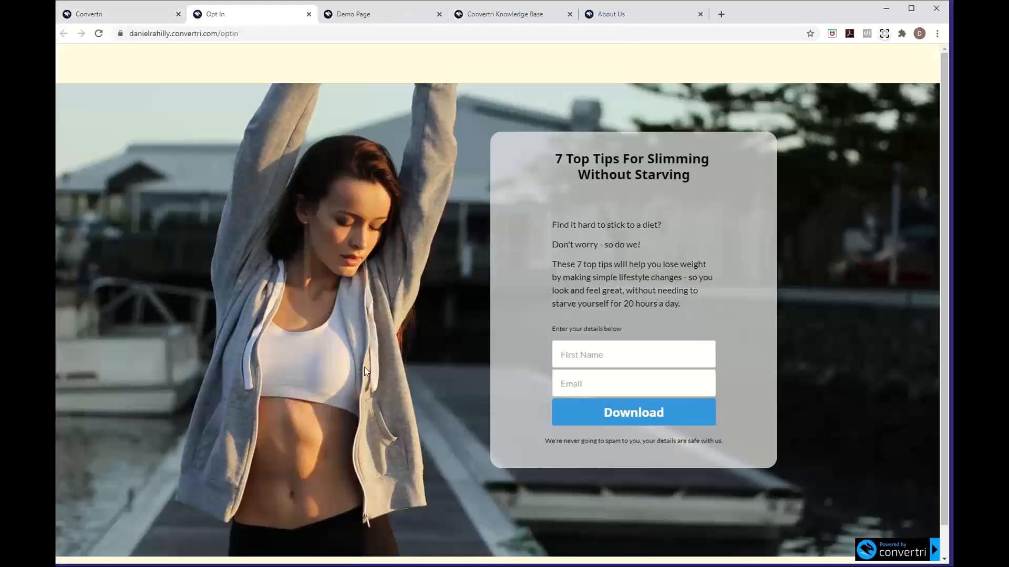
scroll(367, 371, "down", 1)
scroll(366, 372, "up", 1)
scroll(291, 400, "down", 1)
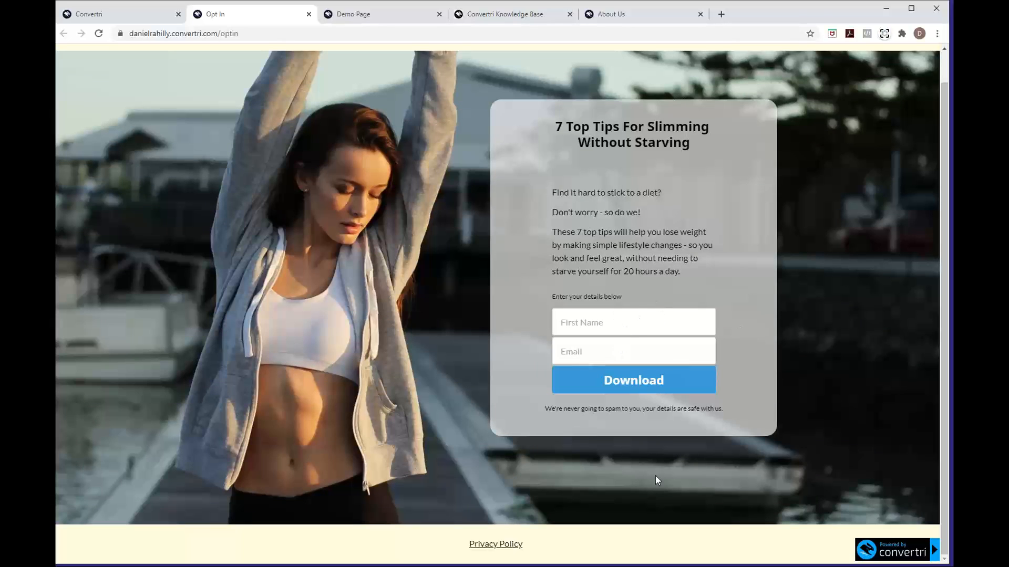
scroll(655, 475, "up", 1)
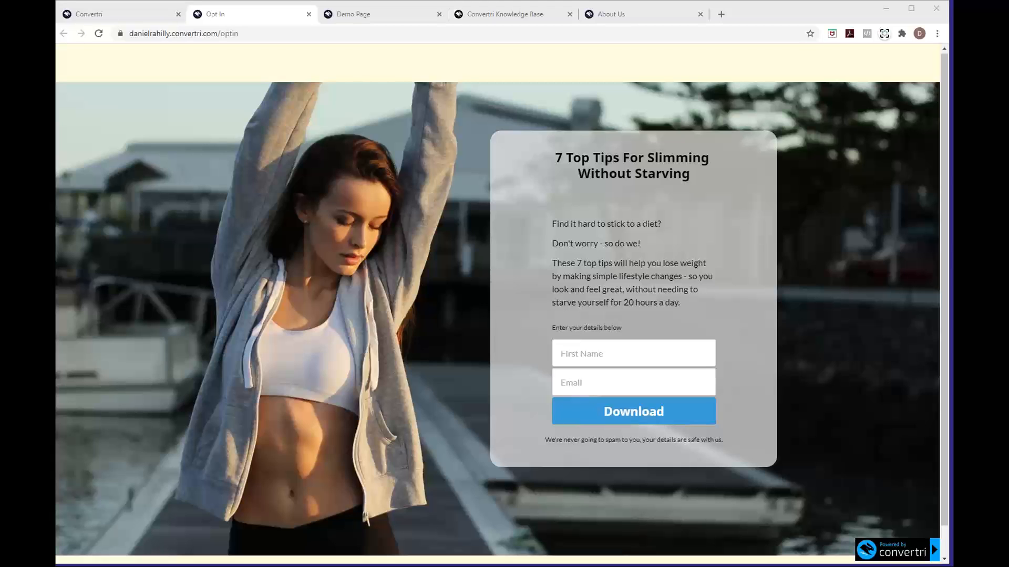
left_click(155, 19)
Save the page, close the editor, and open the affiliate Promote page
left_click(895, 85)
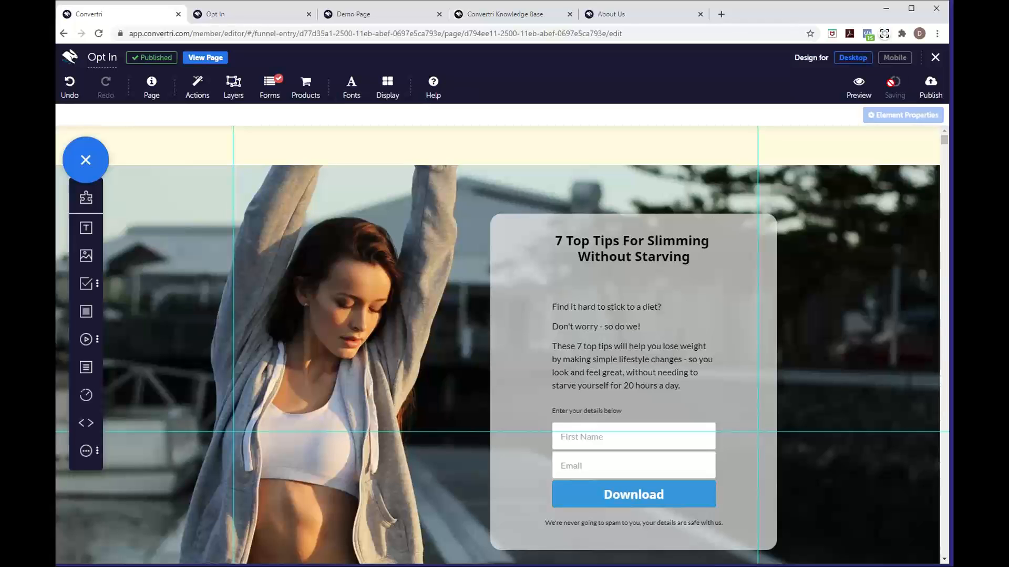
left_click(933, 59)
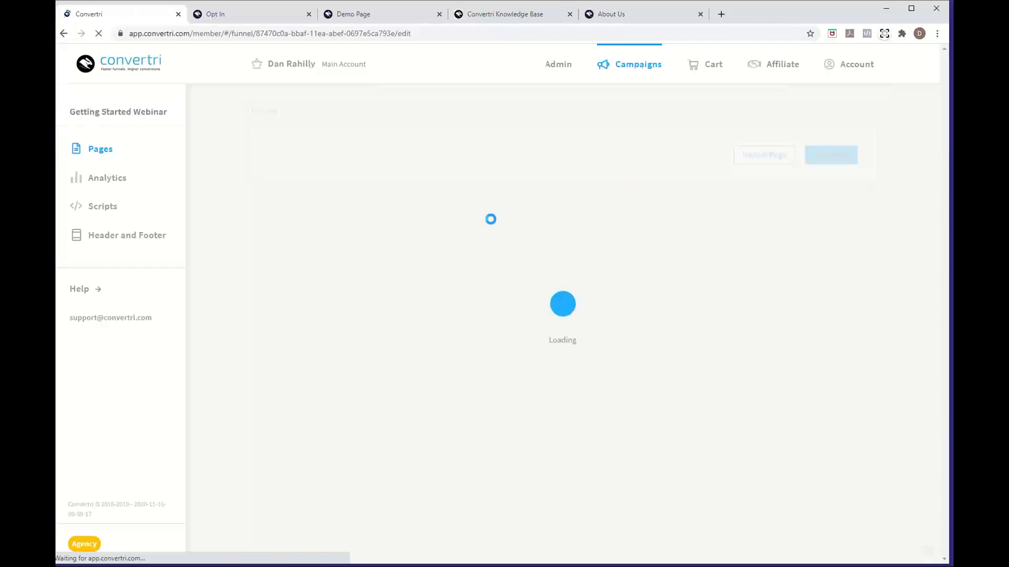
left_click(773, 76)
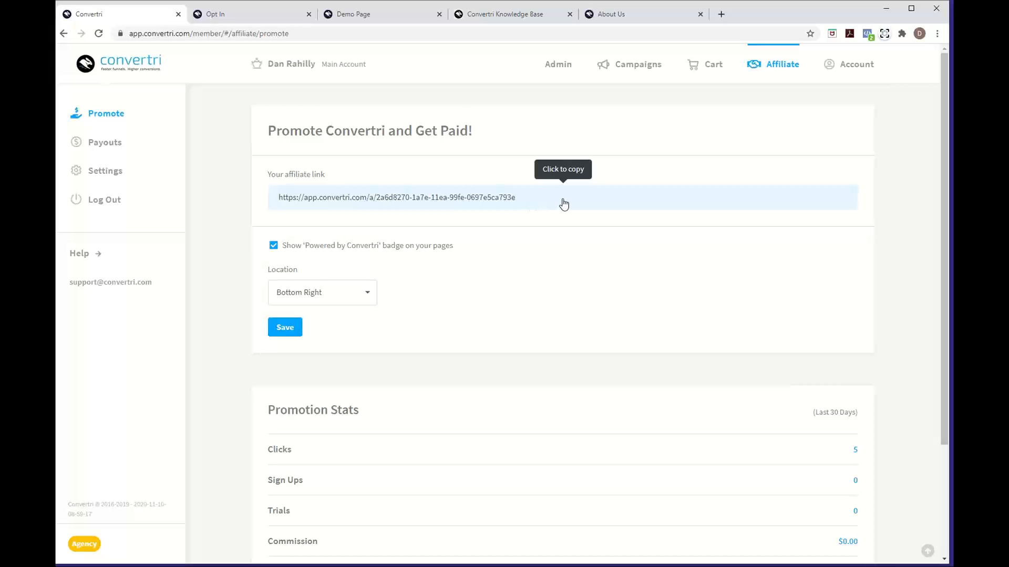
Review the affiliate link and promotion stats, then open the affiliate payout Settings
scroll(481, 332, "down", 2)
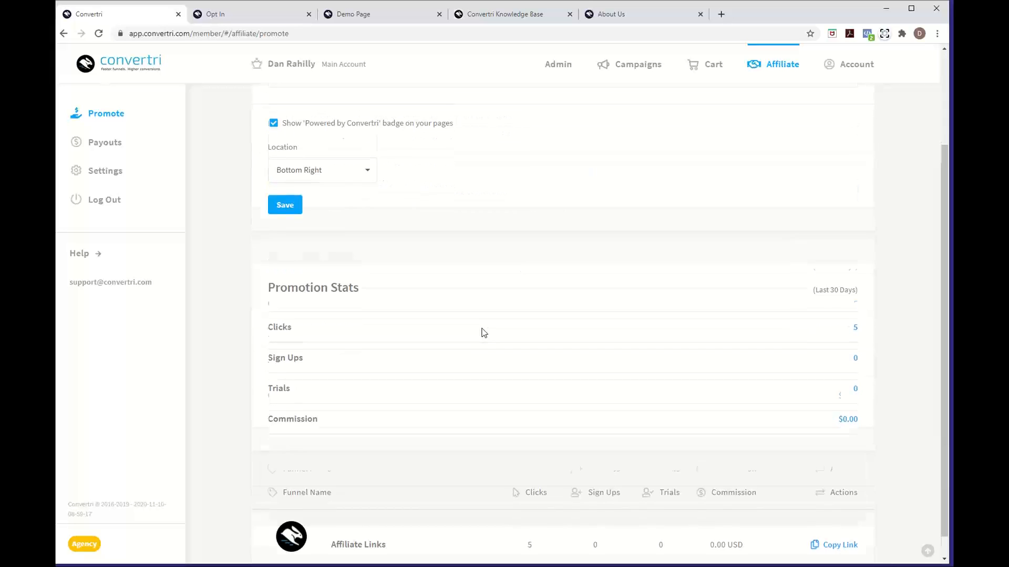
scroll(480, 331, "down", 1)
scroll(480, 331, "up", 3)
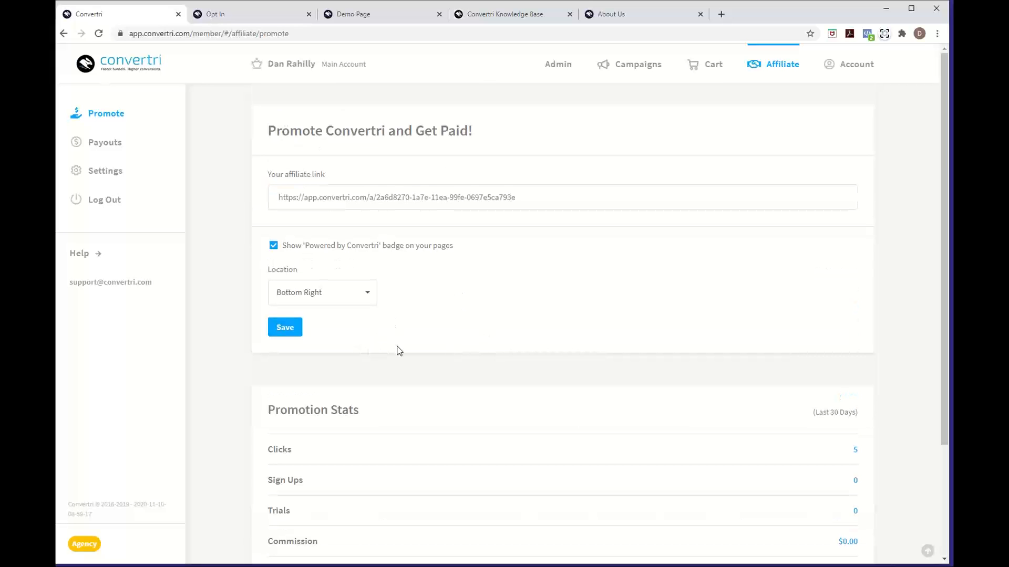
left_click(102, 171)
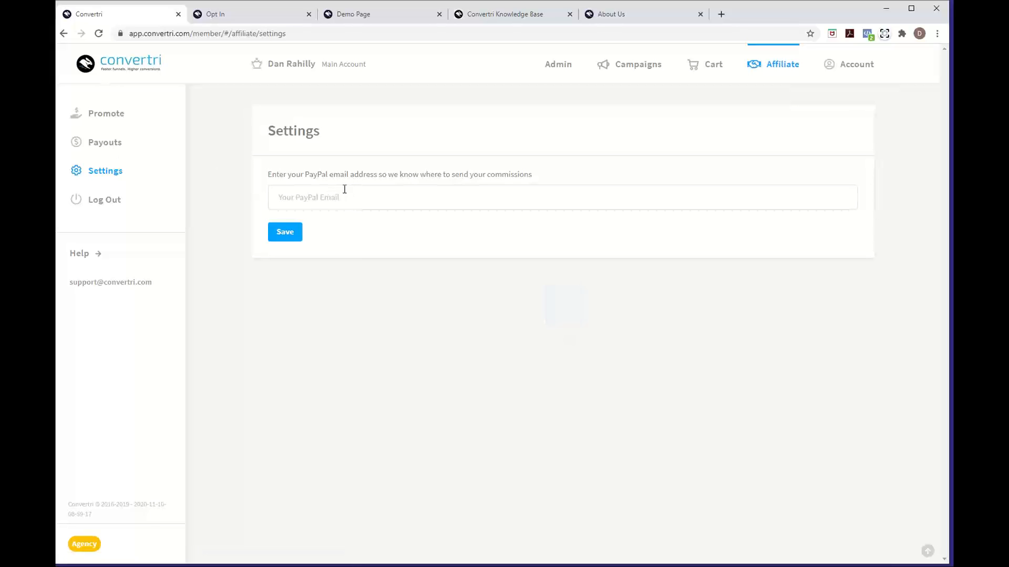
left_click(131, 124)
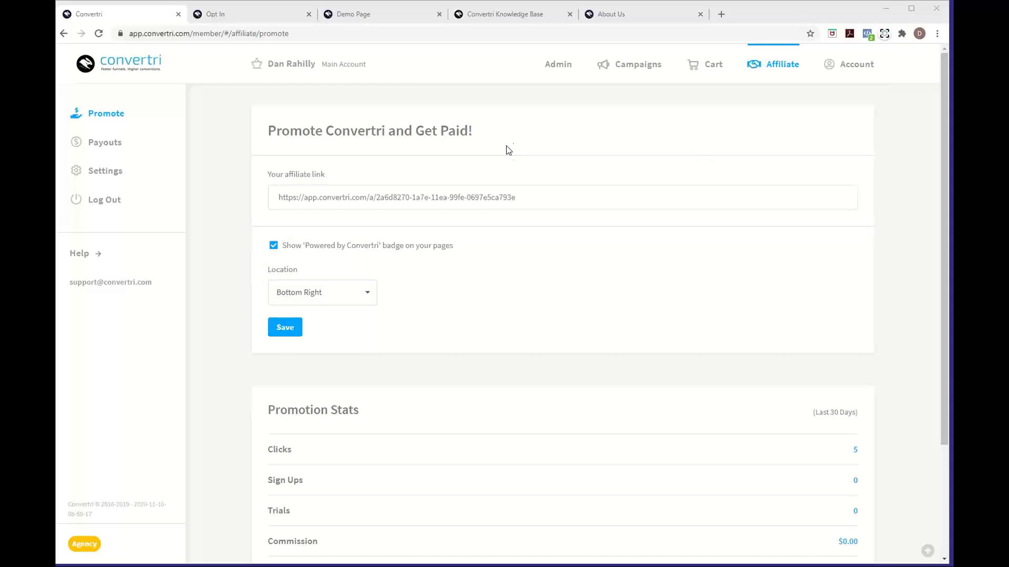
left_click(501, 22)
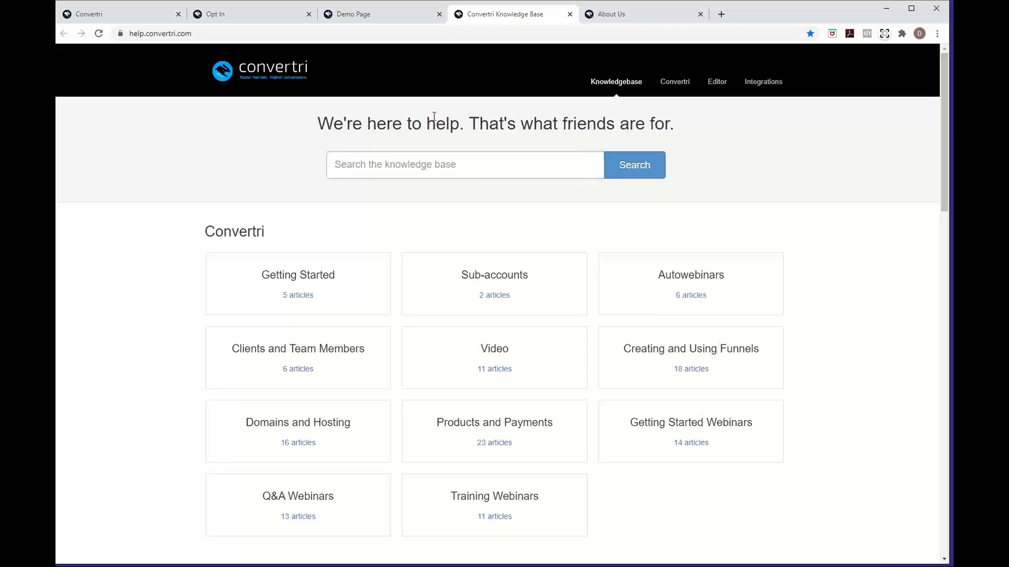
Open the Getting Started Webinars category in the Knowledge Base, then return to the Convertri tab
left_click(626, 423)
left_click(355, 35)
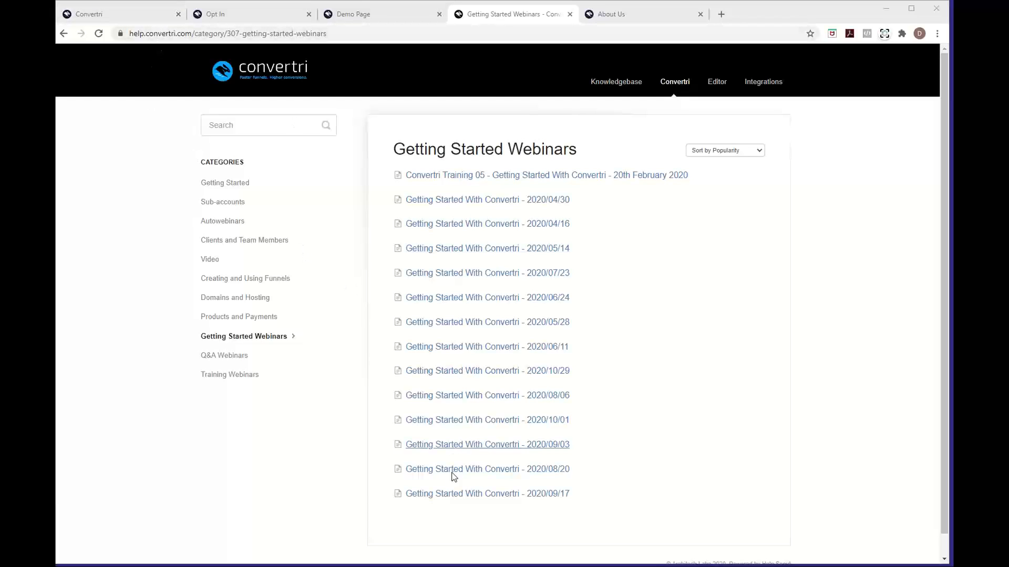
left_click(127, 16)
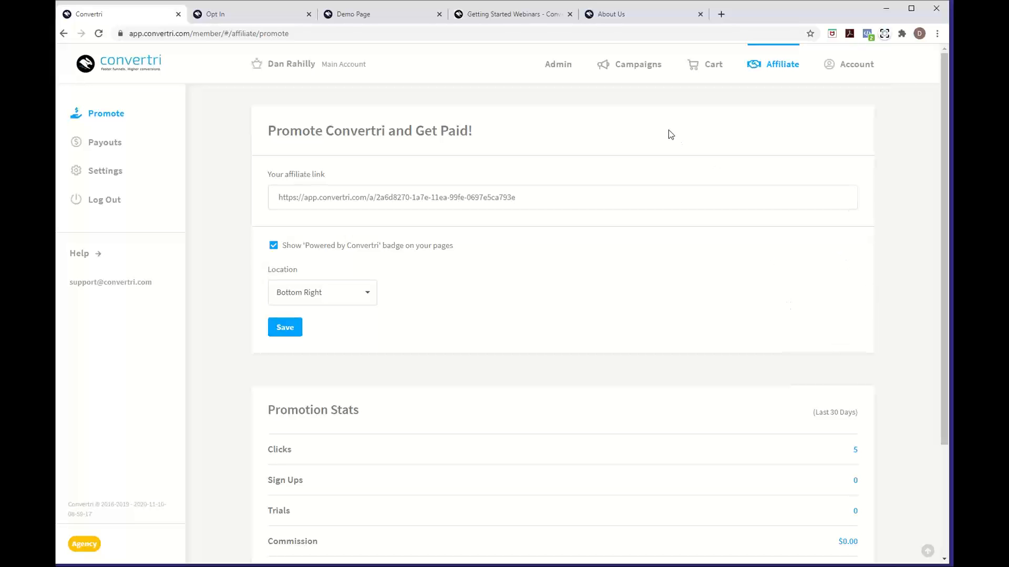
From Campaigns, open the Getting Started Webinar funnel and edit its Opt In page
left_click(642, 75)
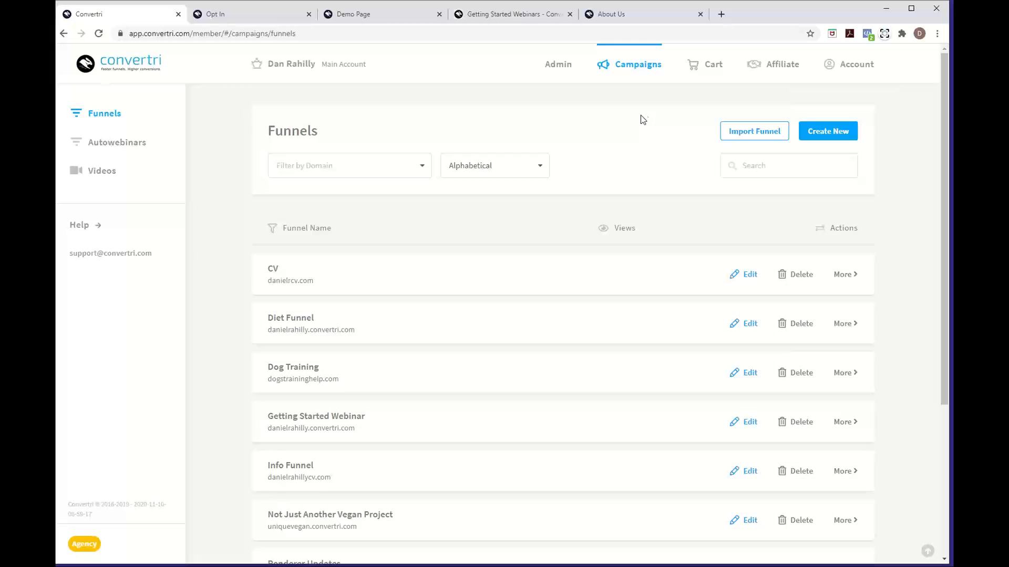
left_click(328, 423)
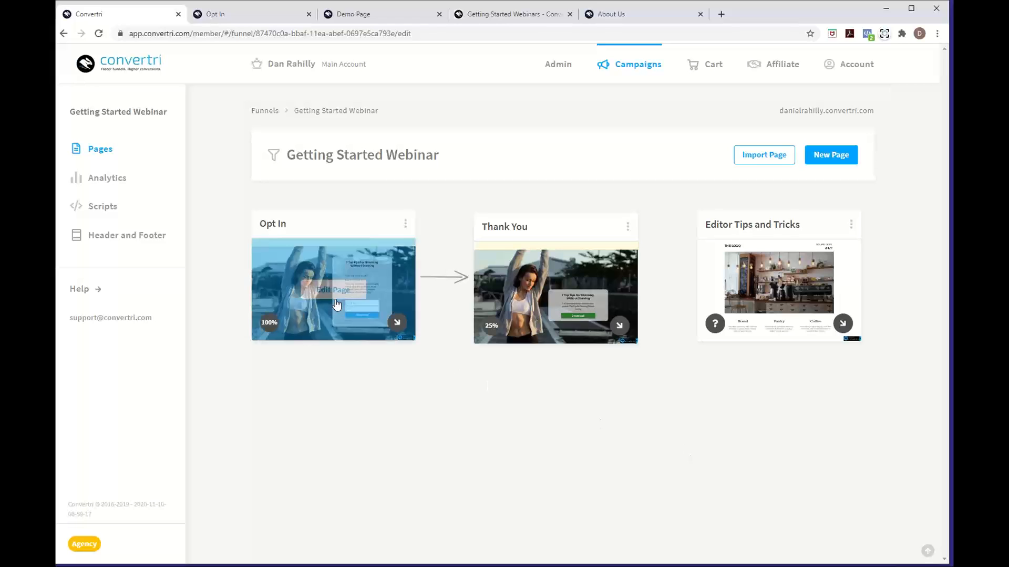
left_click(339, 292)
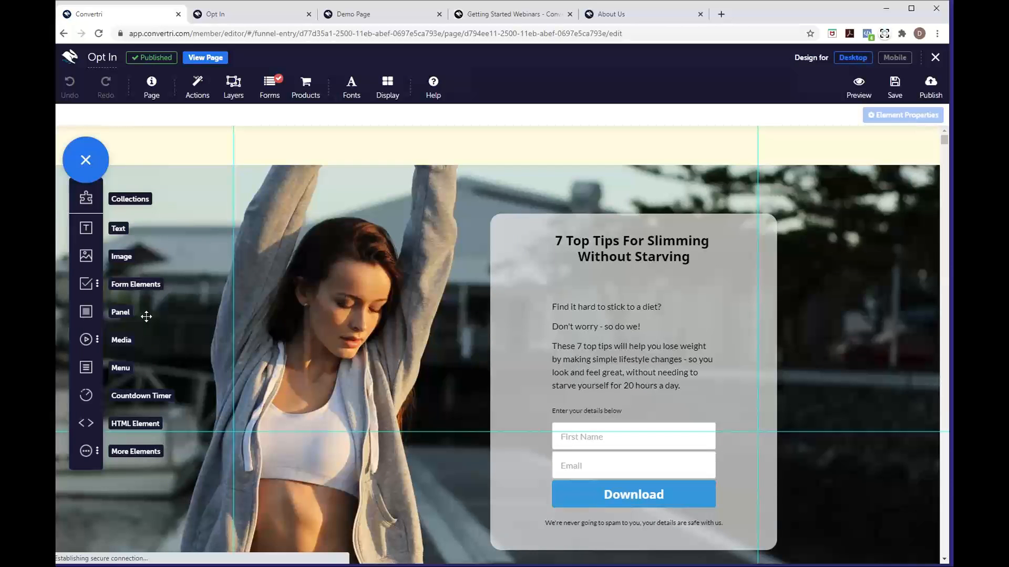
Add a navigation menu element and move it down onto the hero image
left_click(87, 373)
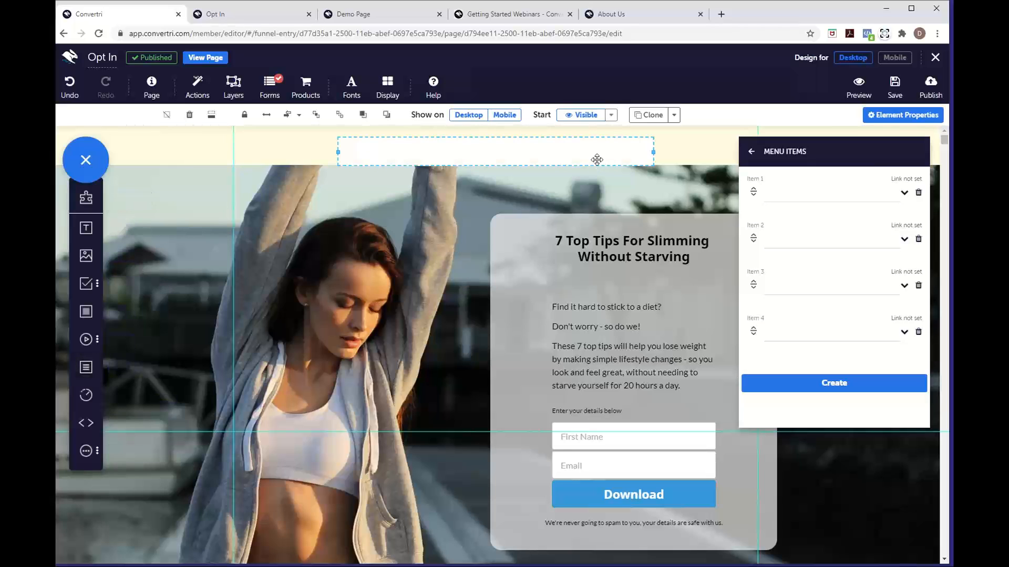
left_click_drag(597, 159, 507, 192)
left_click_drag(508, 192, 508, 191)
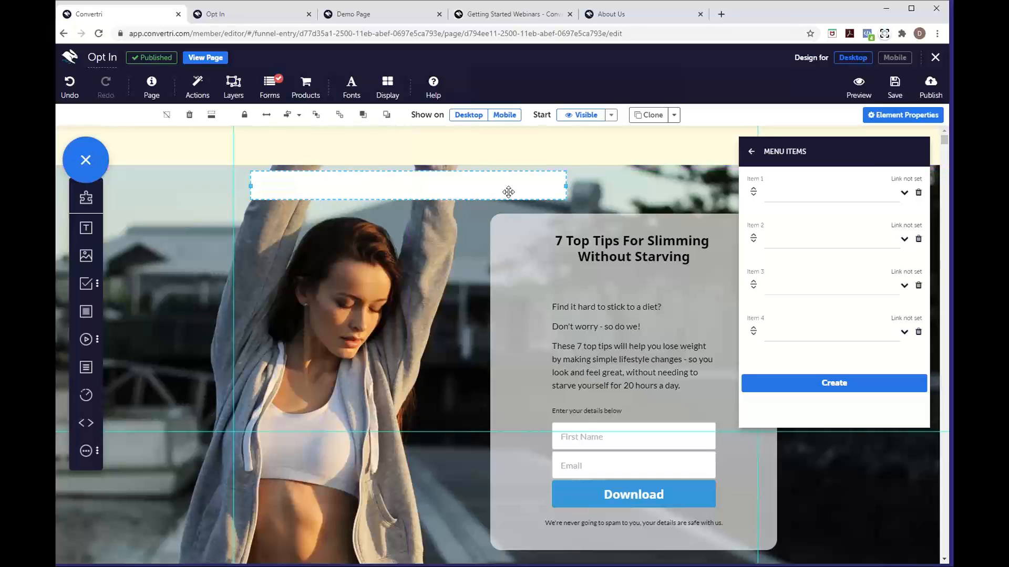
scroll(533, 394, "down", 5)
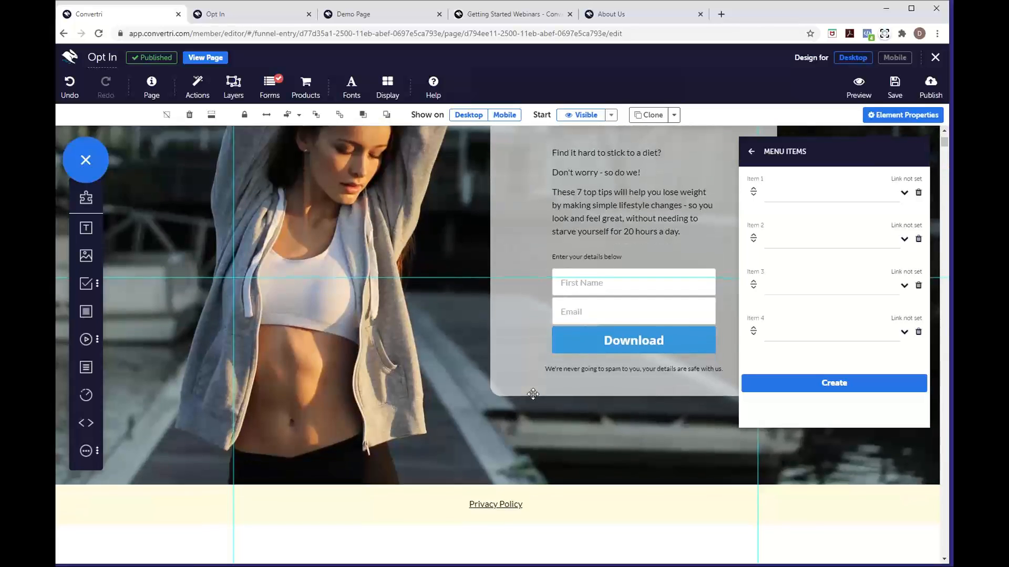
scroll(532, 394, "up", 5)
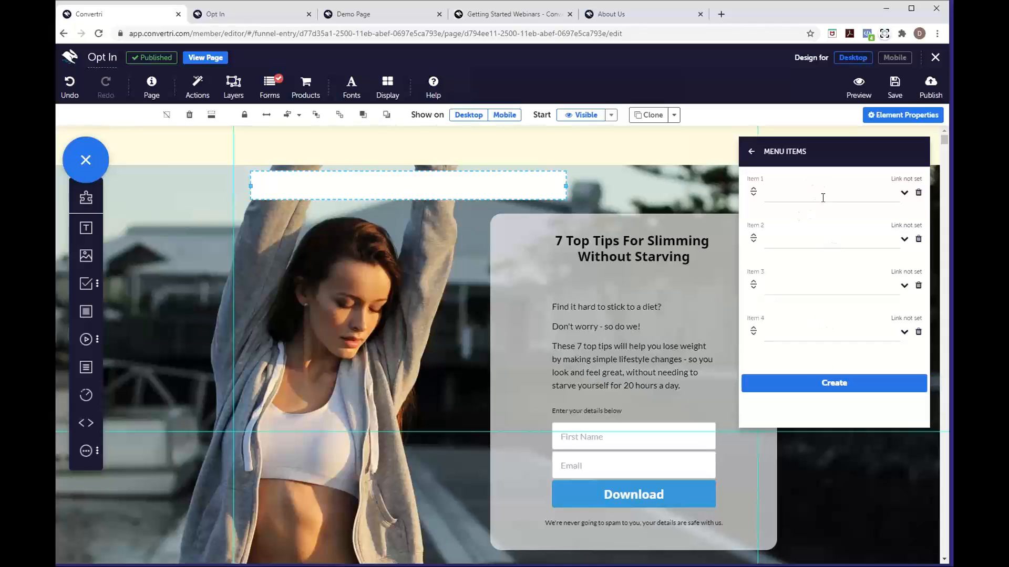
Name the menu items Heading 1, Contact and Sub Menu, and delete the empty fourth item
left_click(785, 191)
type("Heading 1")
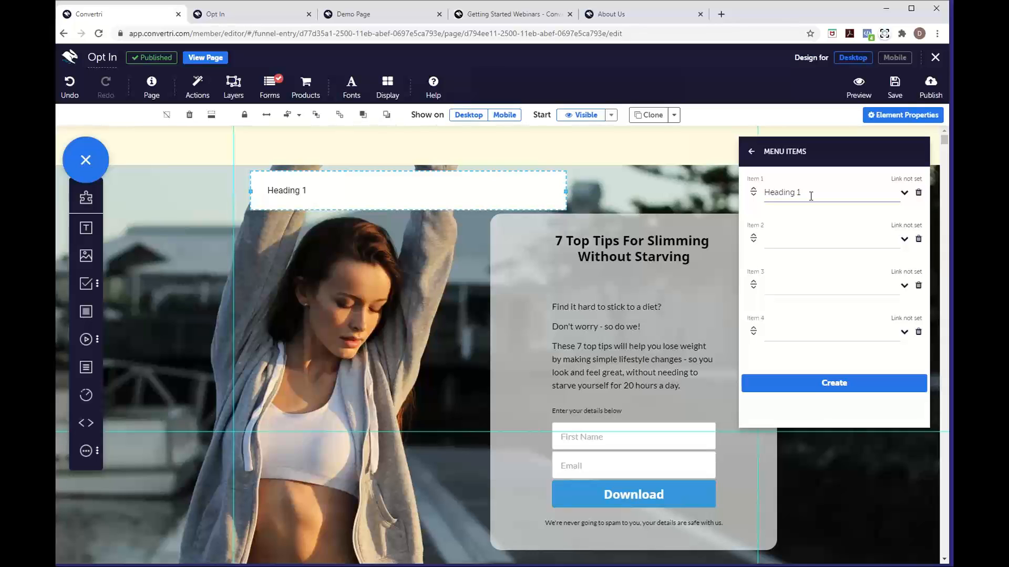
left_click(797, 238)
type("Contact")
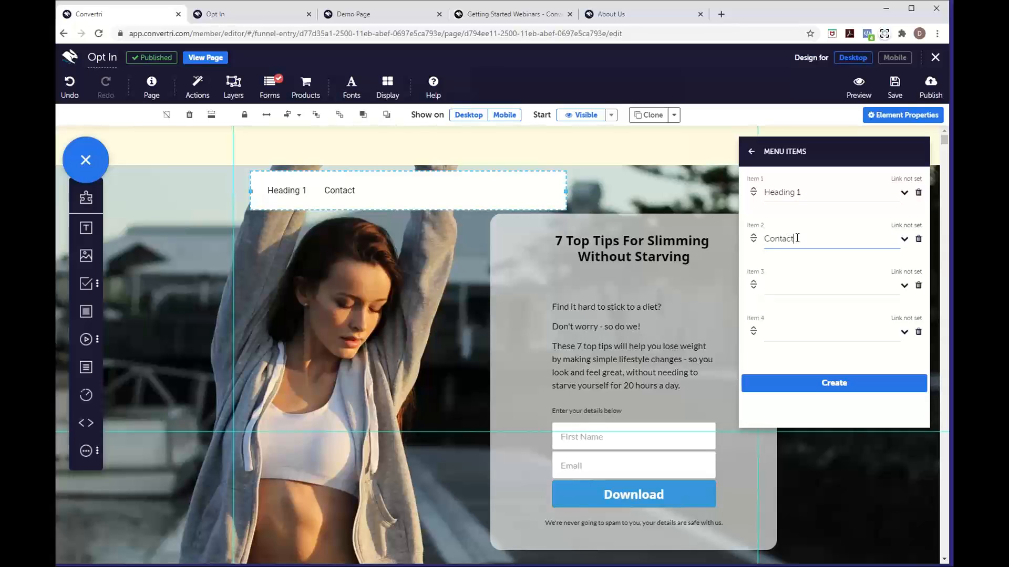
left_click(794, 281)
type("Sub Menu")
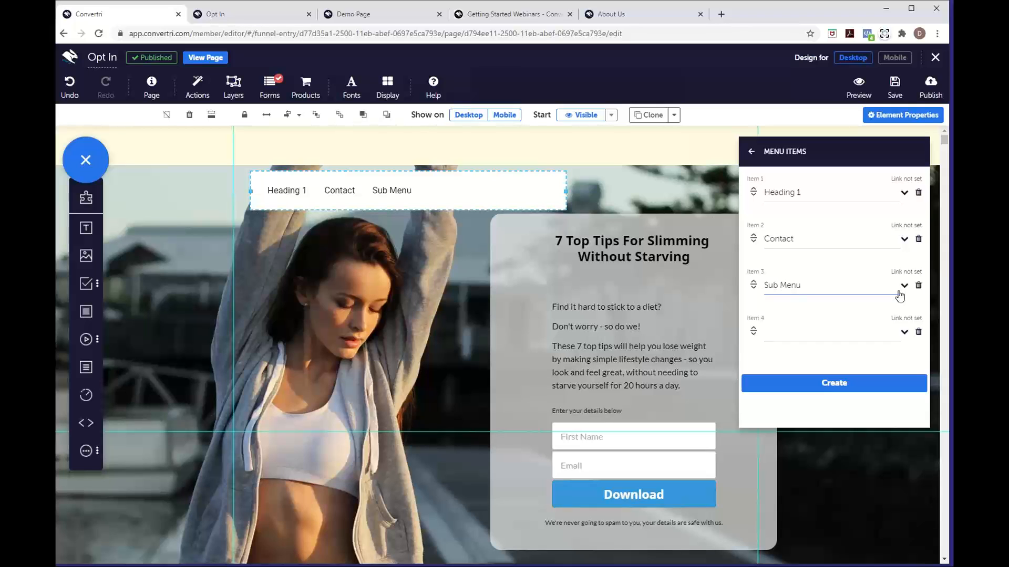
left_click(918, 331)
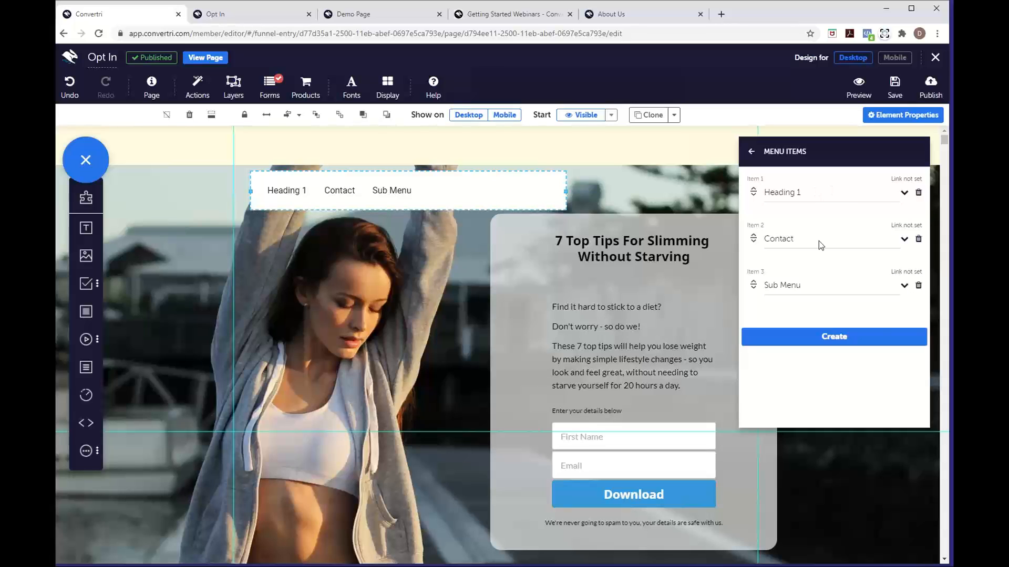
Set the Heading 1 menu item's type to Internal link
left_click(904, 192)
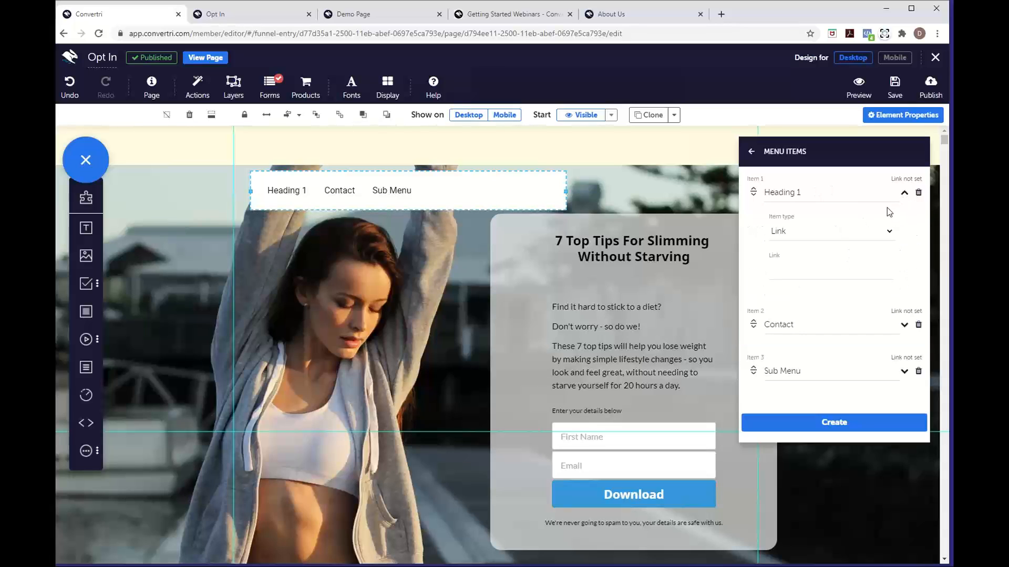
left_click(841, 234)
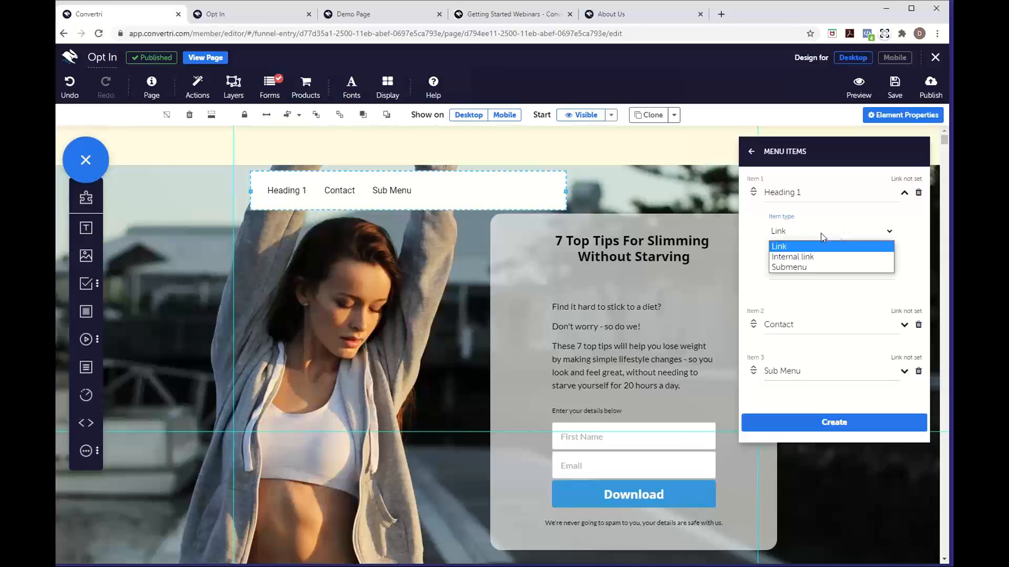
left_click(793, 258)
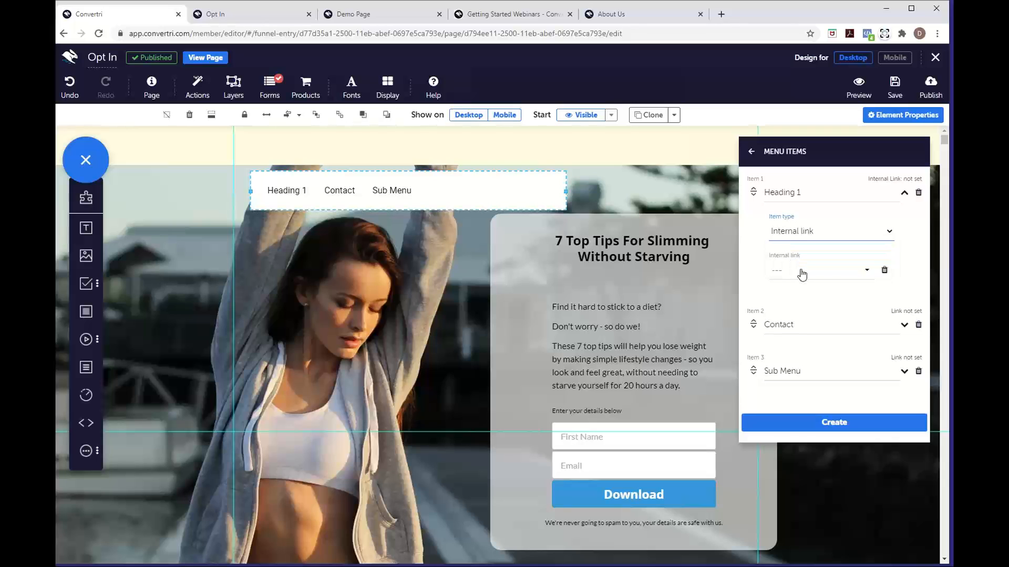
scroll(690, 360, "down", 1)
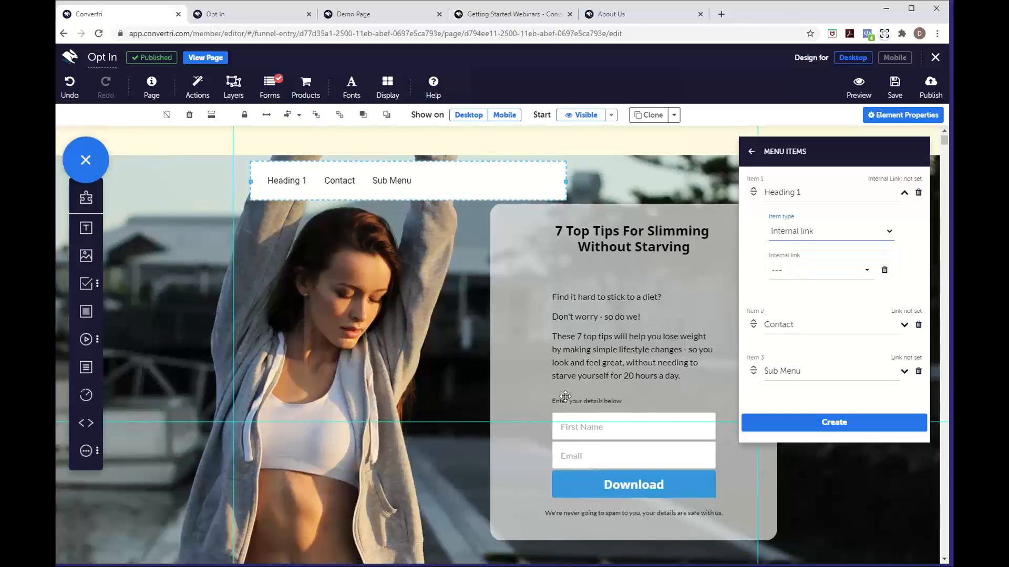
scroll(594, 359, "down", 5)
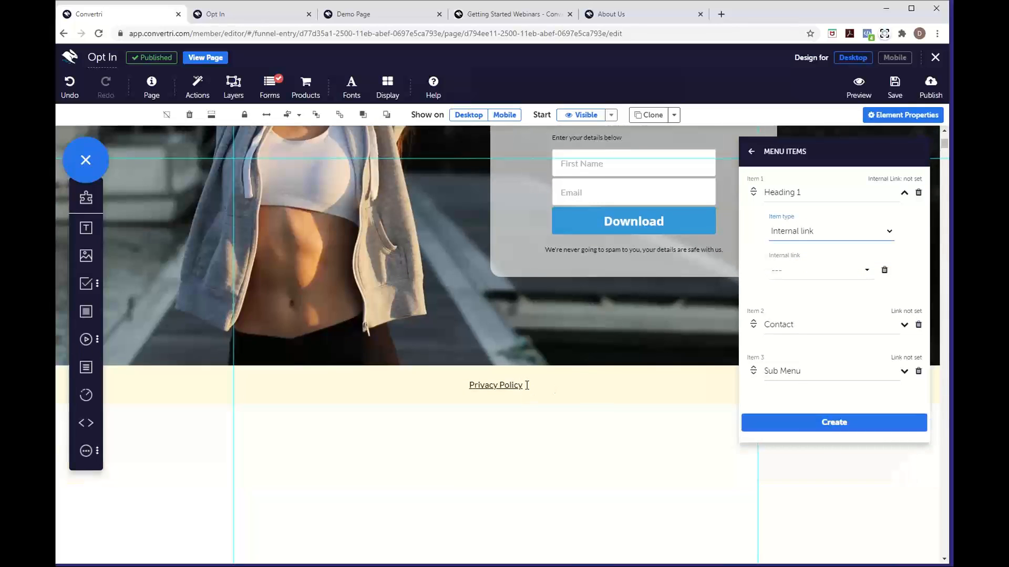
Name the Privacy Policy text element 'PP' in its General Properties
left_click(531, 384)
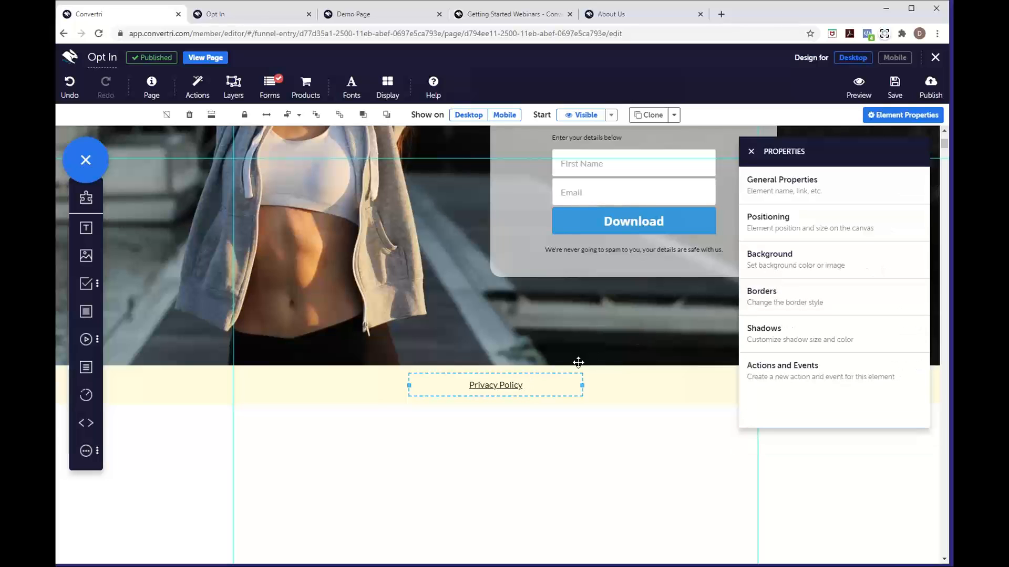
left_click(766, 197)
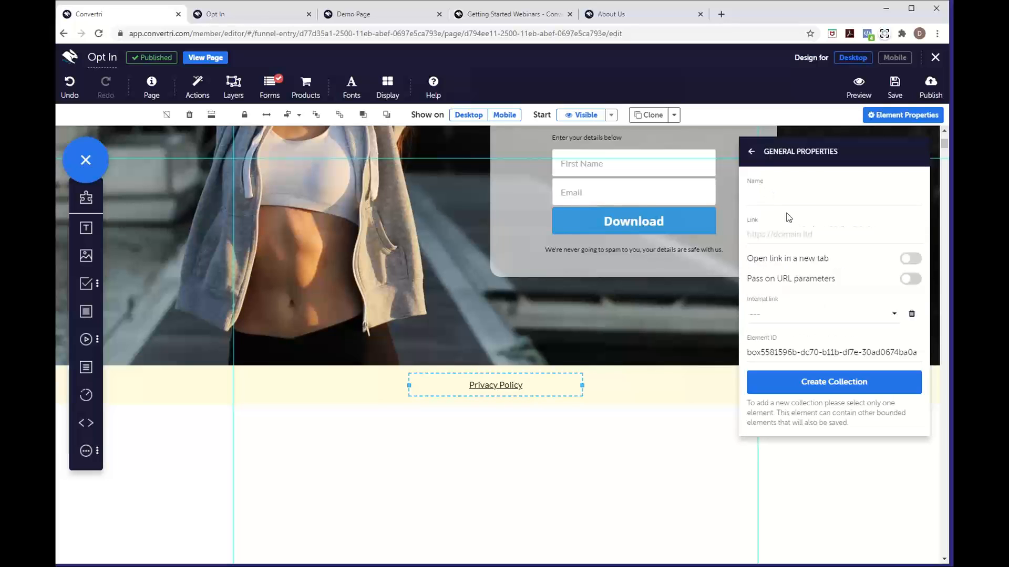
left_click(779, 197)
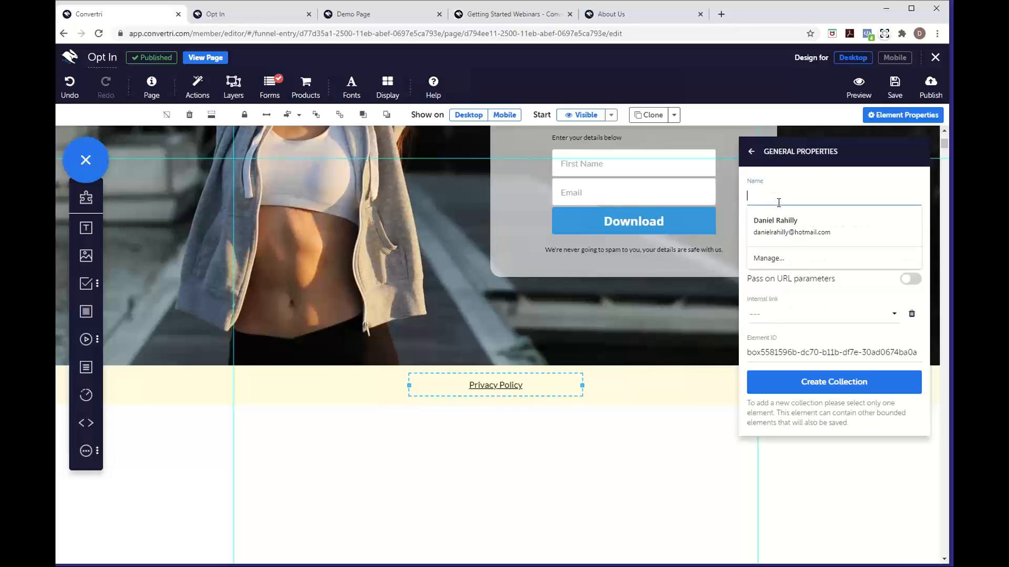
type("PP")
left_click(752, 155)
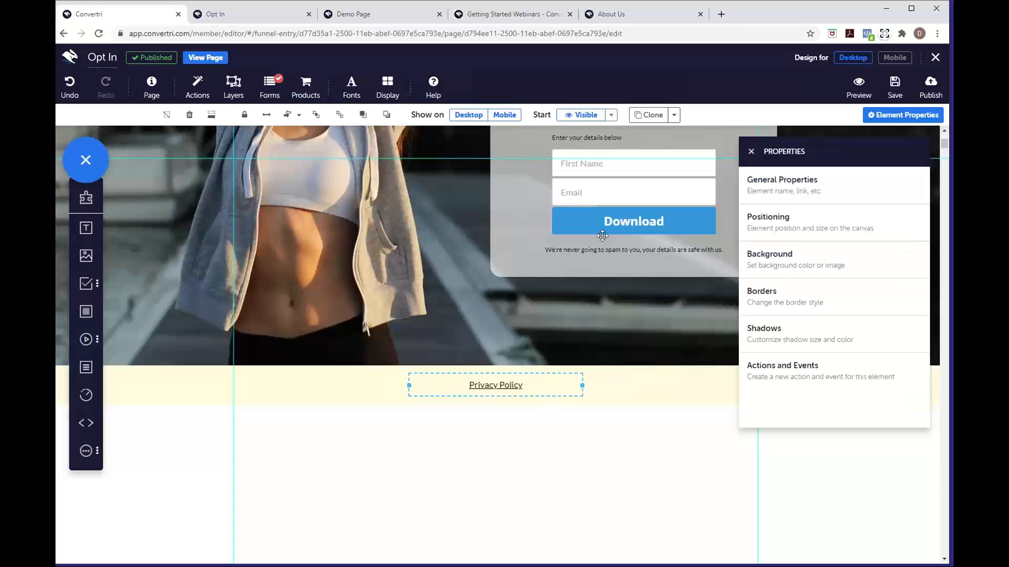
scroll(546, 260, "up", 1)
scroll(546, 261, "up", 4)
Choose PP as the internal link target for the Heading 1 menu item
left_click(286, 192)
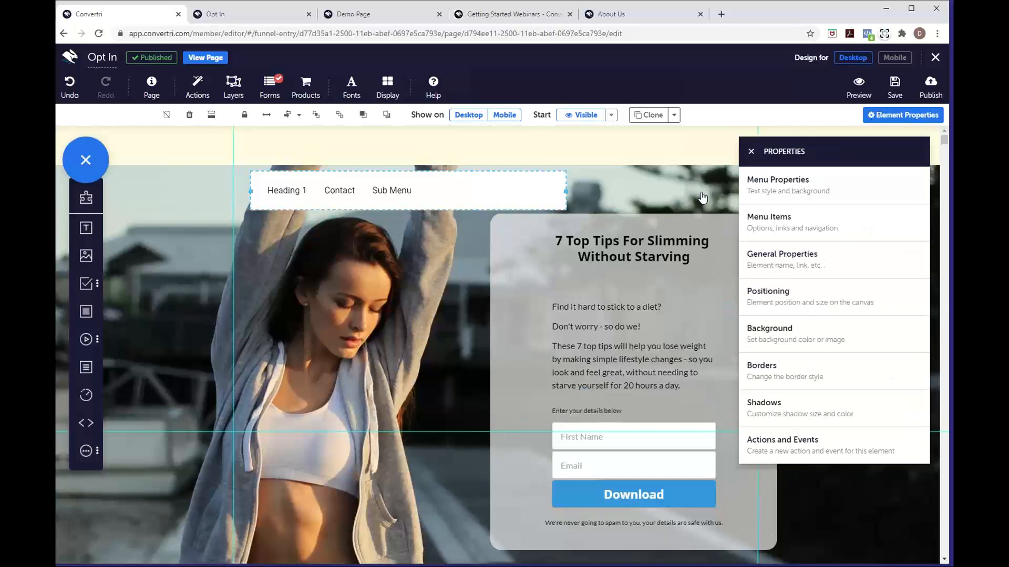
left_click(793, 213)
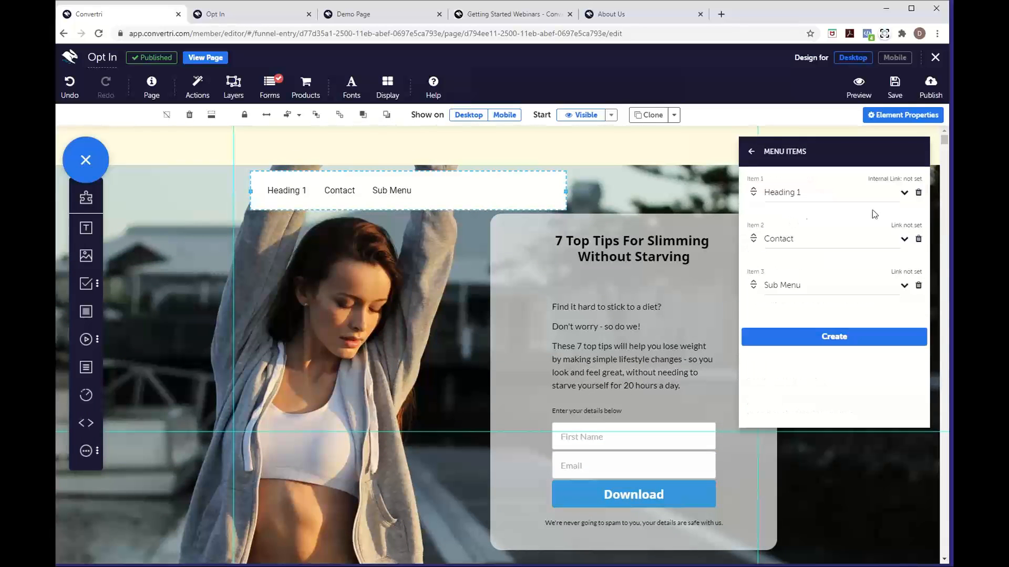
left_click(904, 193)
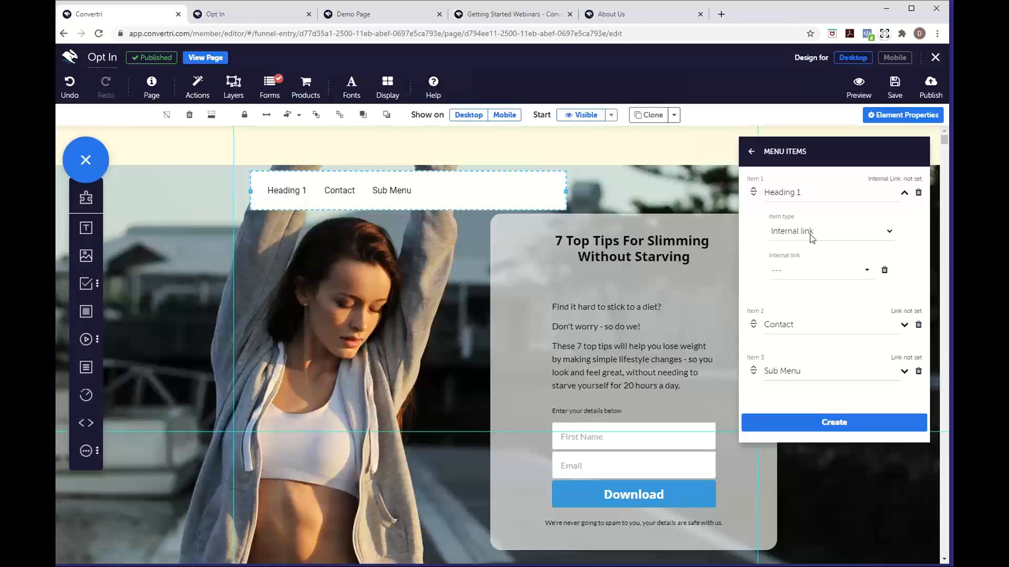
left_click(811, 273)
left_click(799, 272)
scroll(354, 365, "down", 3)
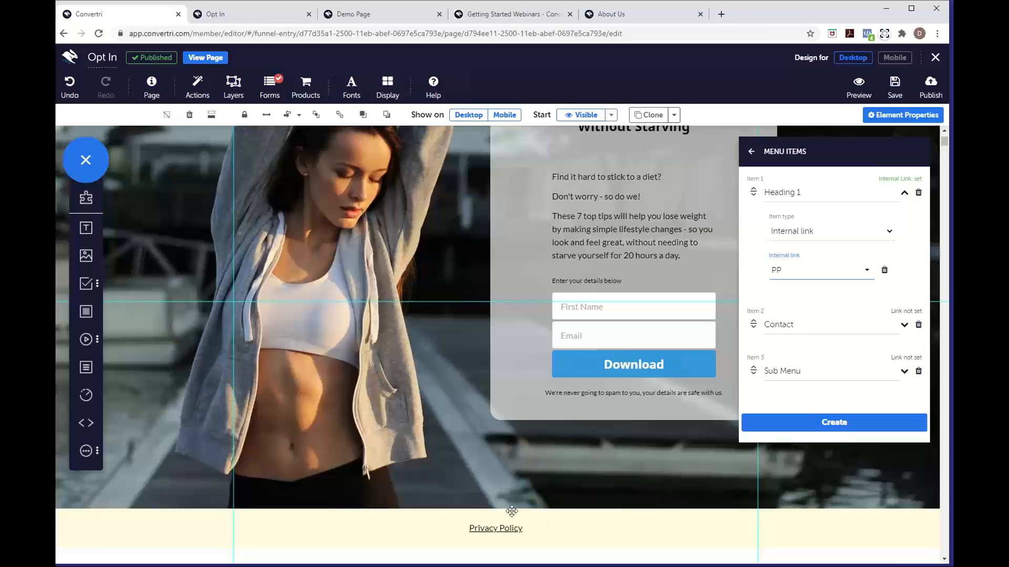
scroll(579, 491, "up", 2)
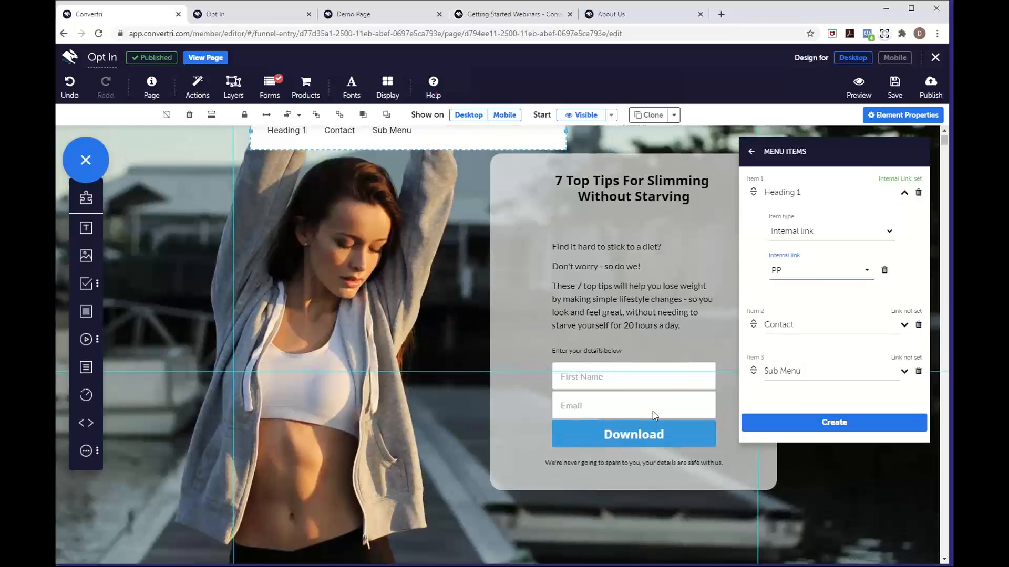
left_click(834, 324)
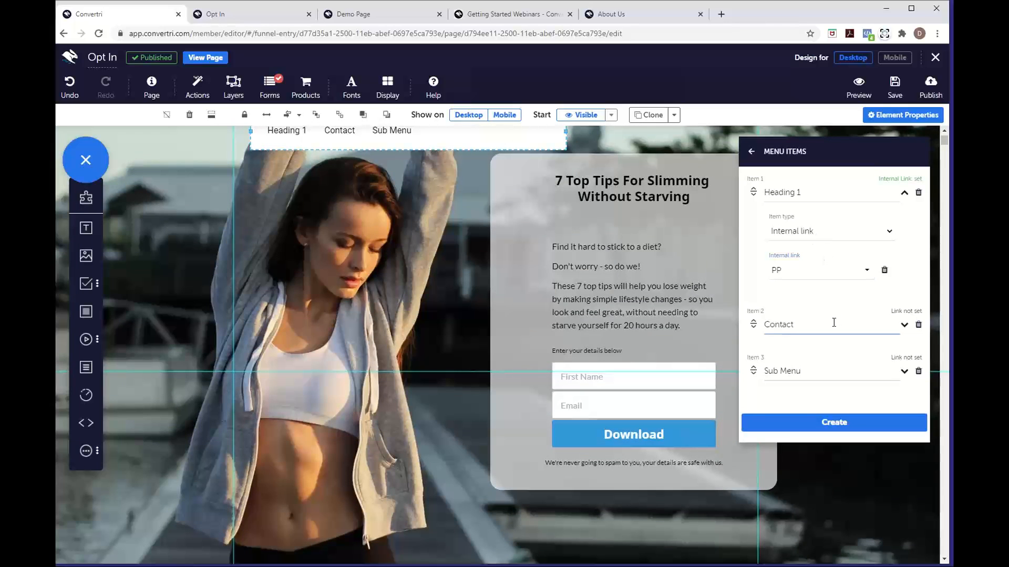
left_click(903, 326)
left_click(792, 313)
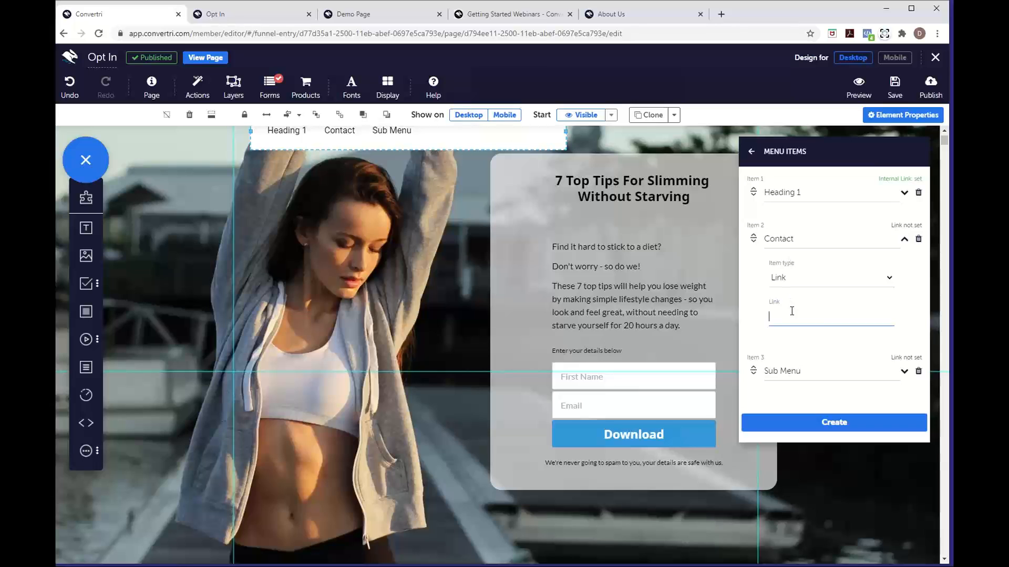
type("https")
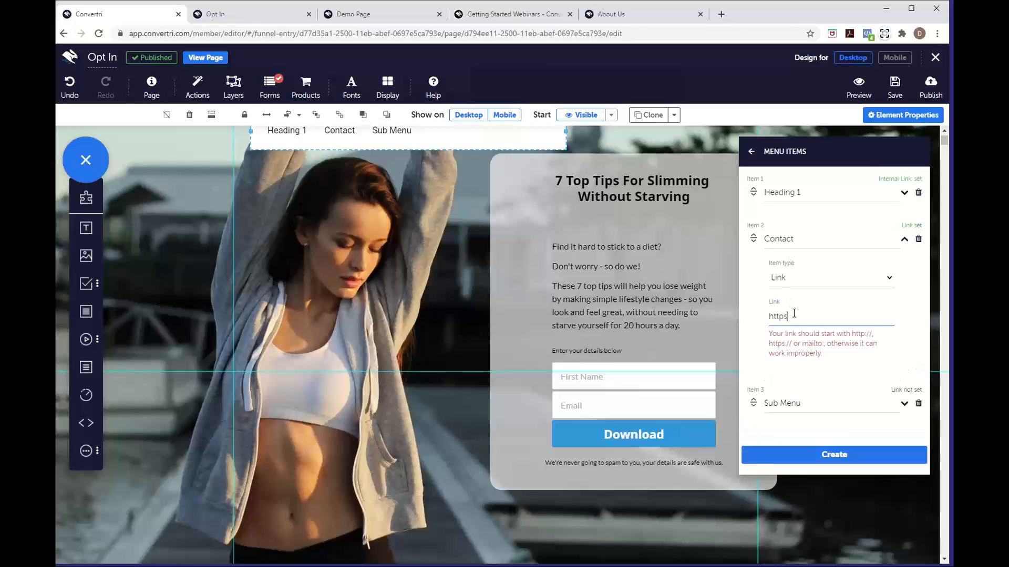
type("://convertri.com")
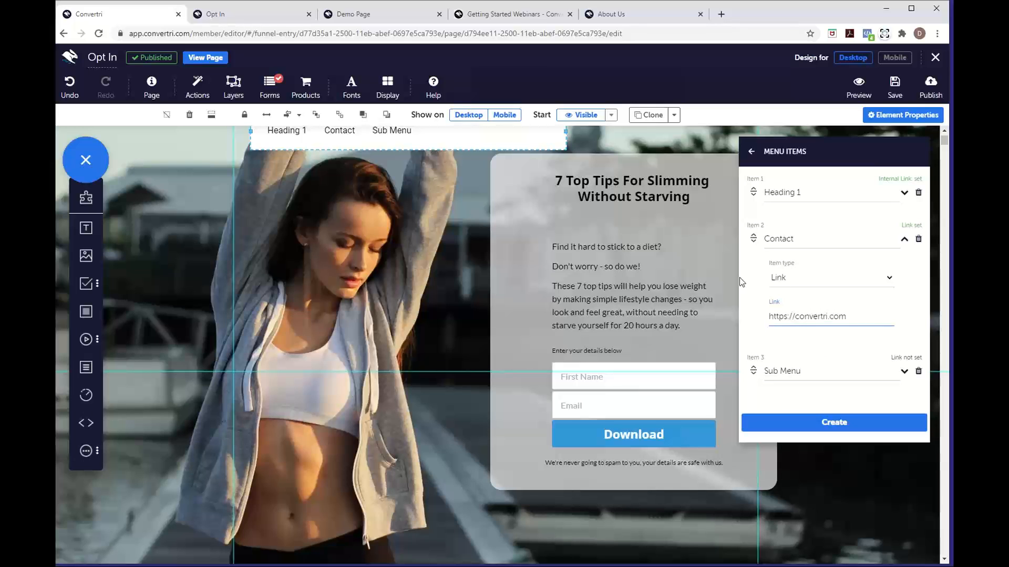
Make Sub Menu a submenu with items Link and Internal, deleting the two unused items
left_click(904, 372)
left_click(825, 329)
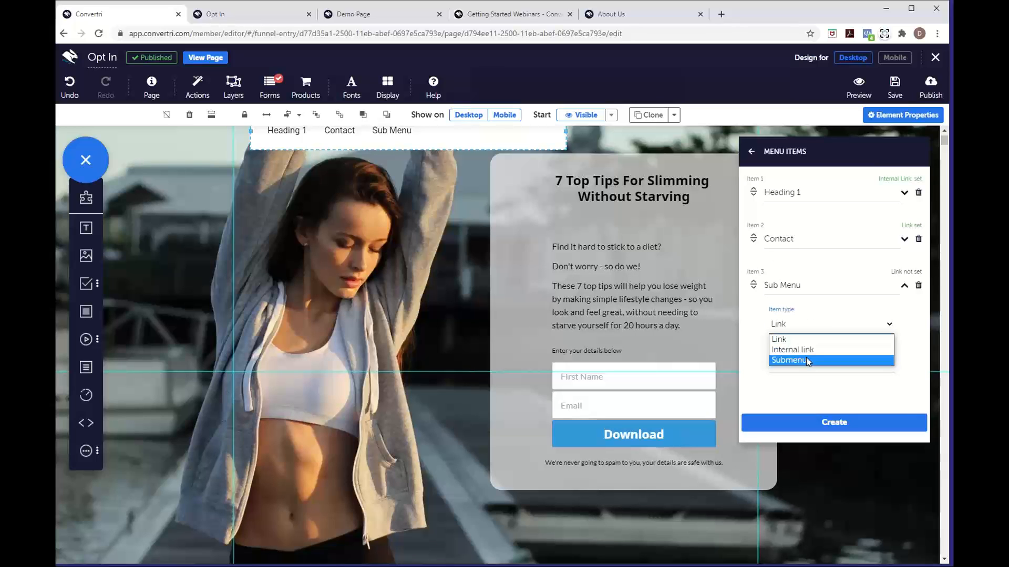
left_click(806, 358)
left_click(821, 357)
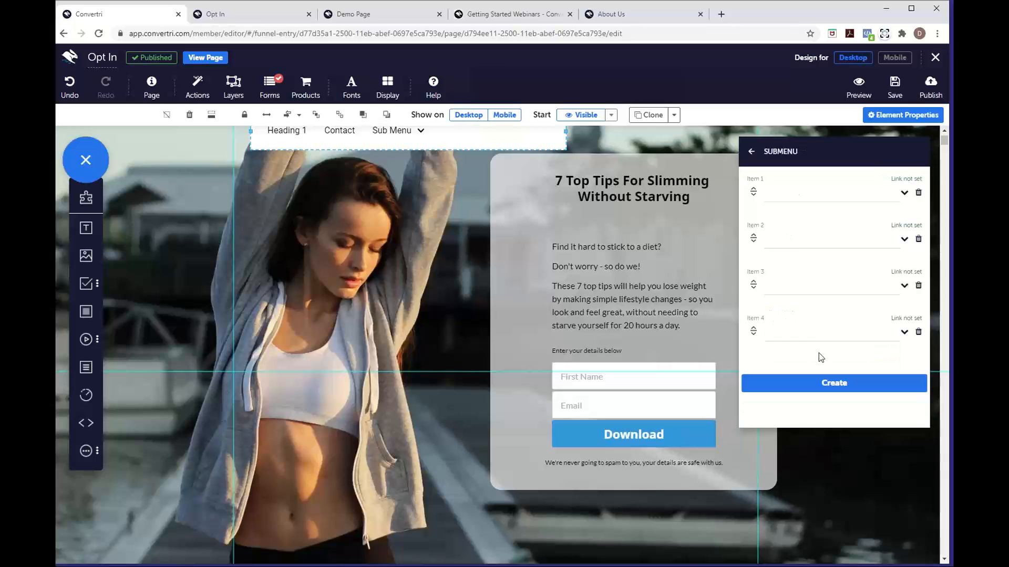
left_click(785, 199)
type("Link")
key("Tab")
left_click(918, 285)
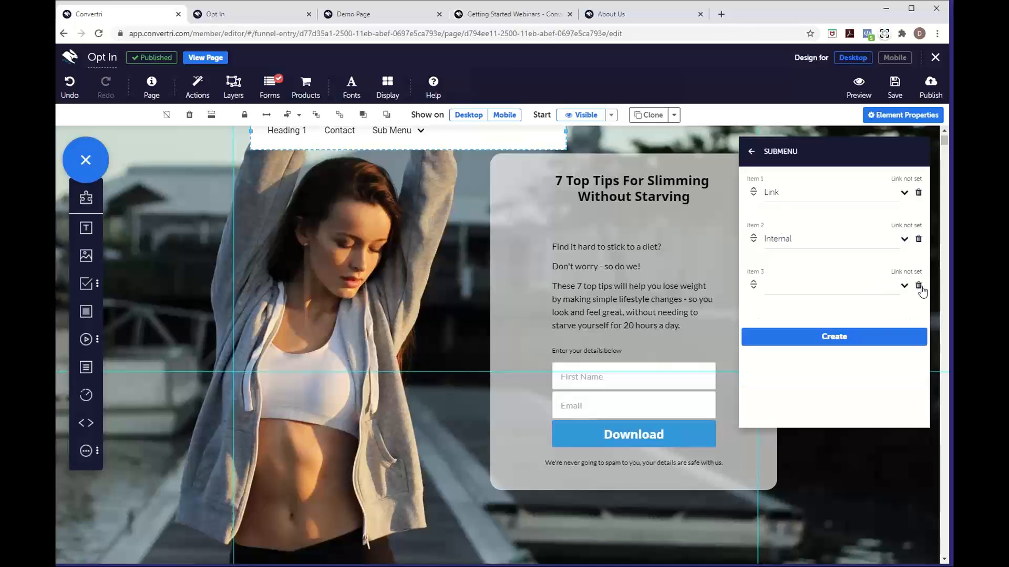
left_click(918, 285)
Keep both submenu items as Link type and return to the main menu items list
left_click(904, 239)
left_click(855, 274)
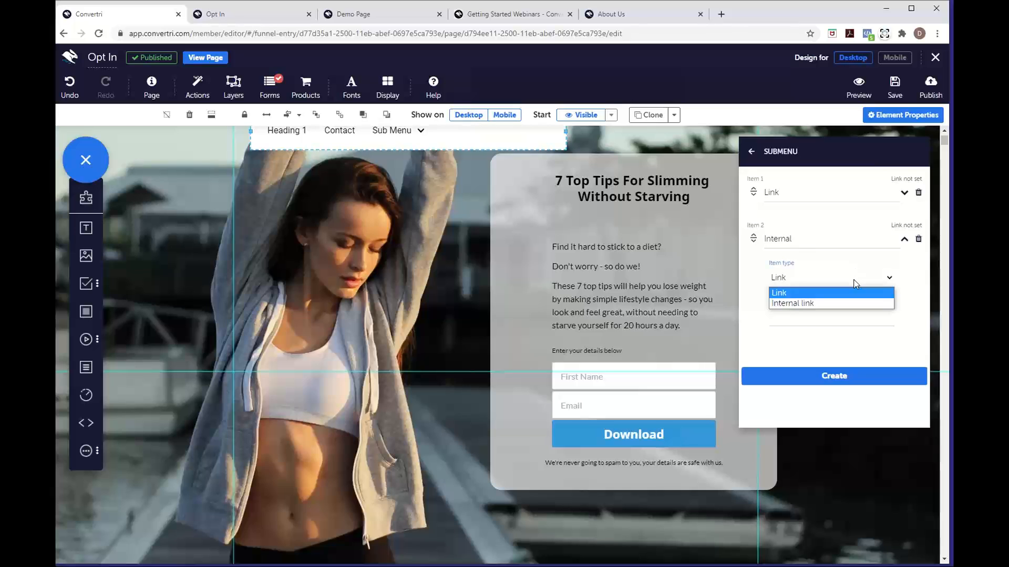
left_click(851, 286)
left_click(904, 193)
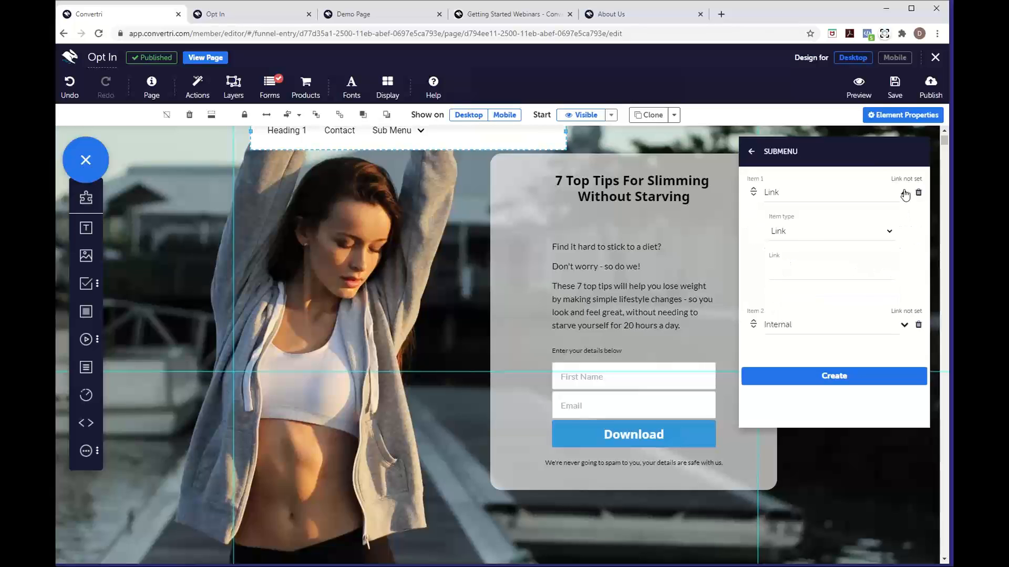
left_click(826, 229)
left_click(823, 243)
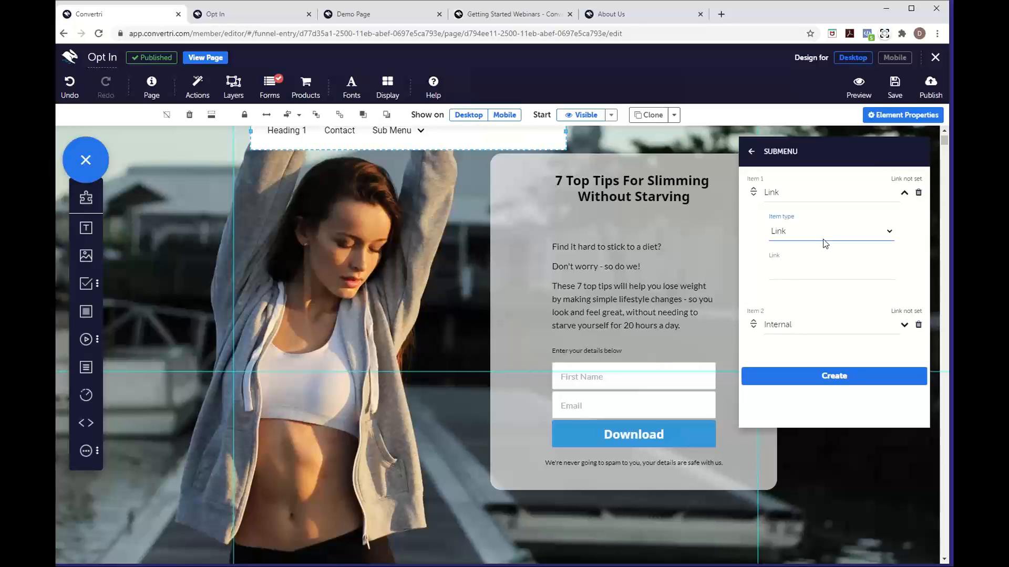
left_click(753, 155)
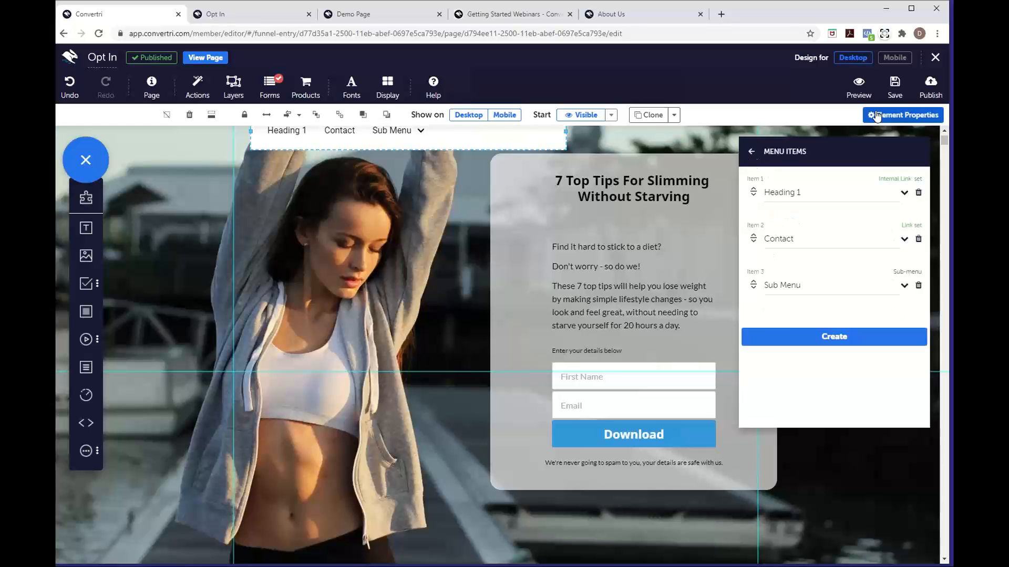
Publish the Opt In page and open the live page in a new tab
left_click(922, 98)
left_click(613, 181)
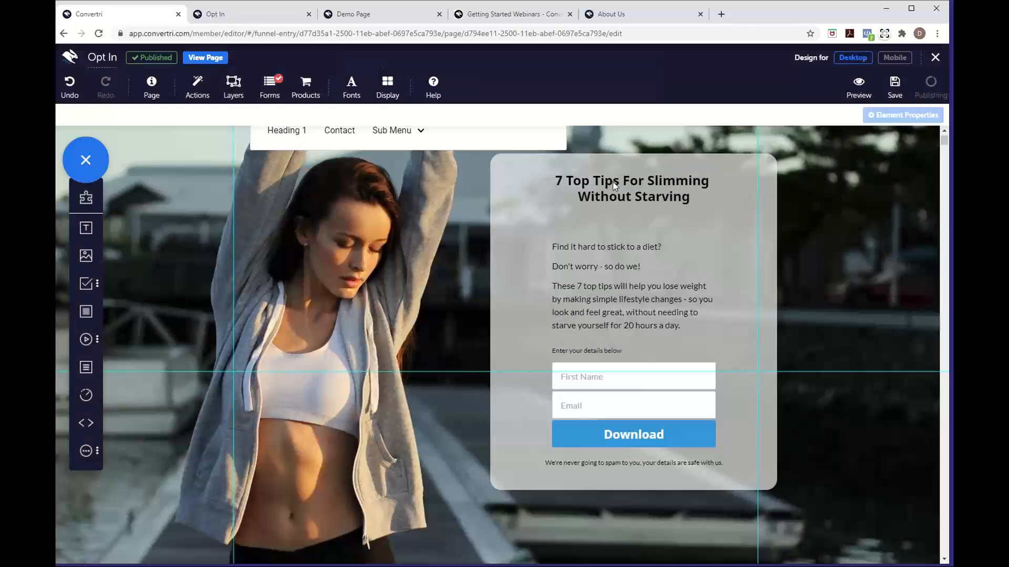
left_click(210, 60)
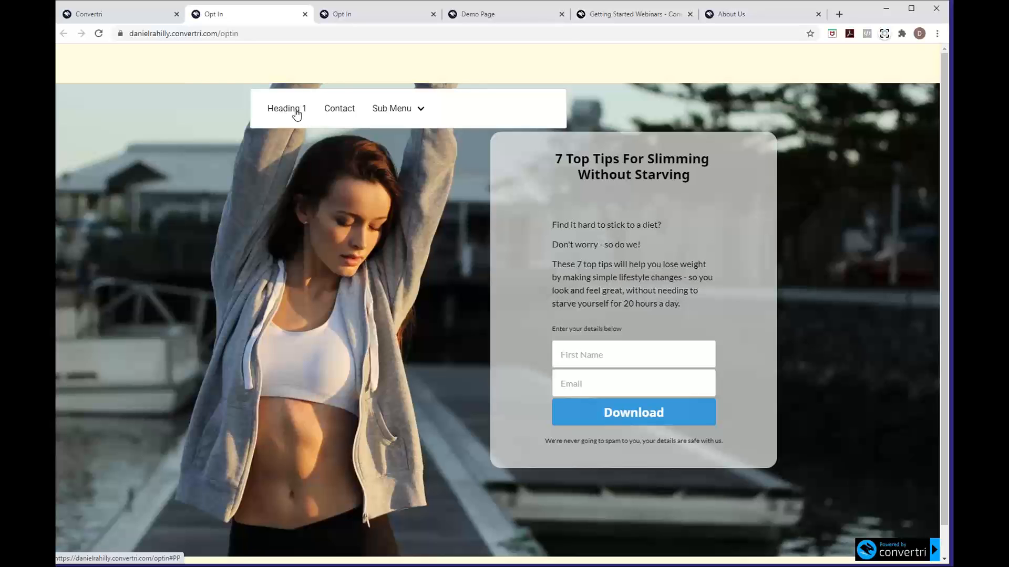
Test the Heading 1 anchor, the Contact link and the Sub Menu dropdown on the live page
left_click(297, 114)
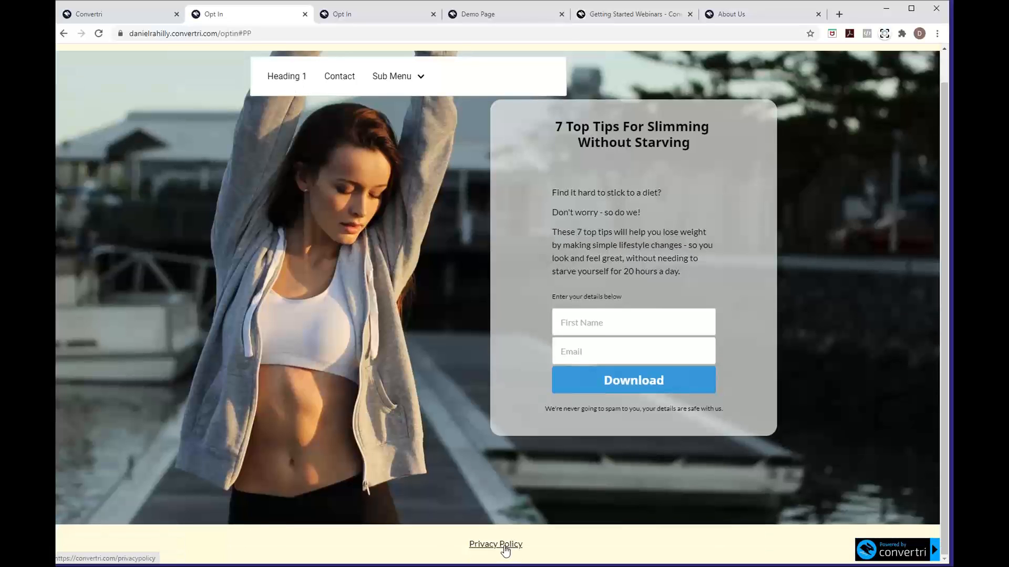
scroll(356, 343, "up", 1)
scroll(356, 343, "down", 1)
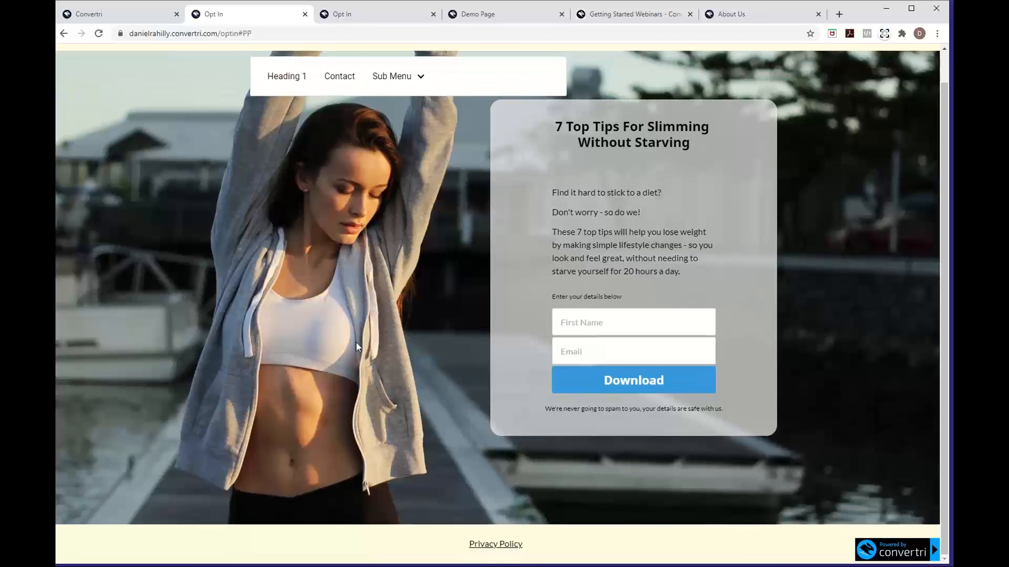
scroll(356, 346, "up", 1)
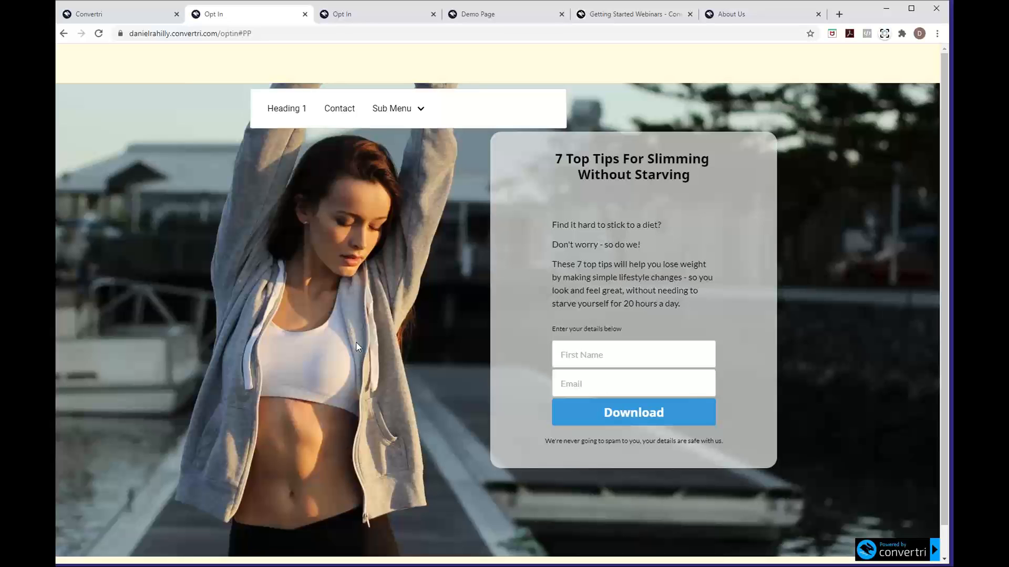
left_click(350, 115)
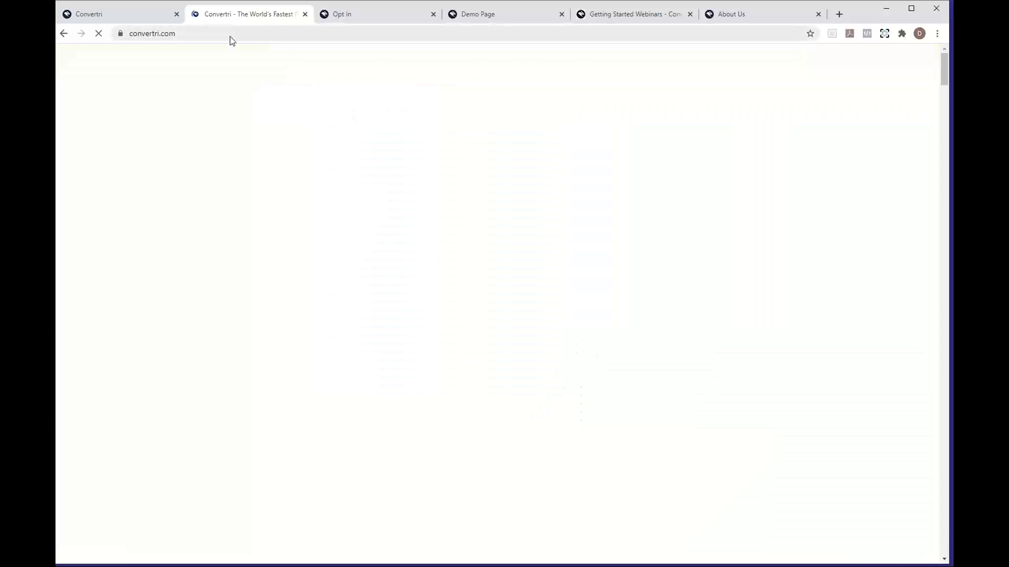
key("alt+Left")
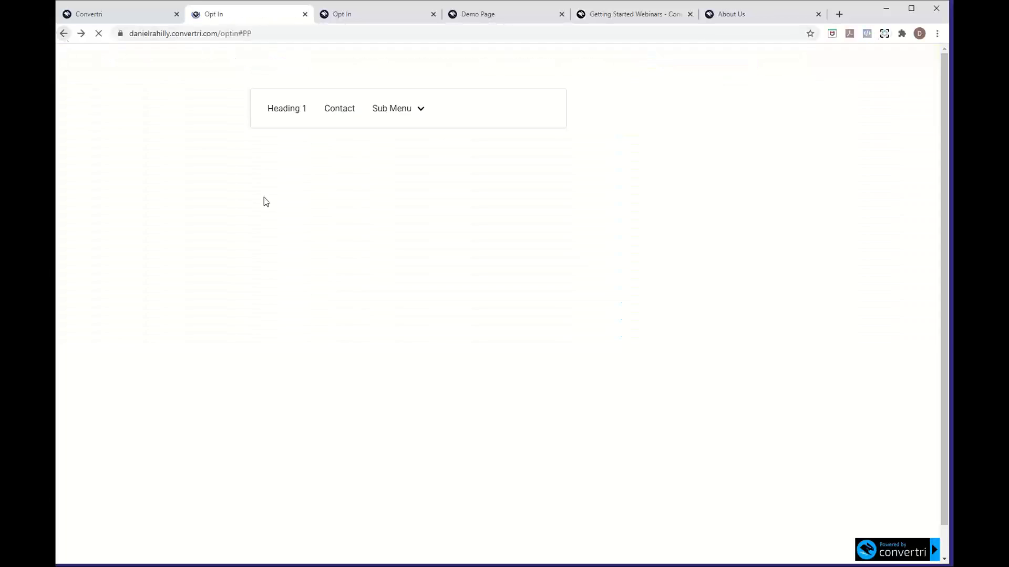
left_click(405, 110)
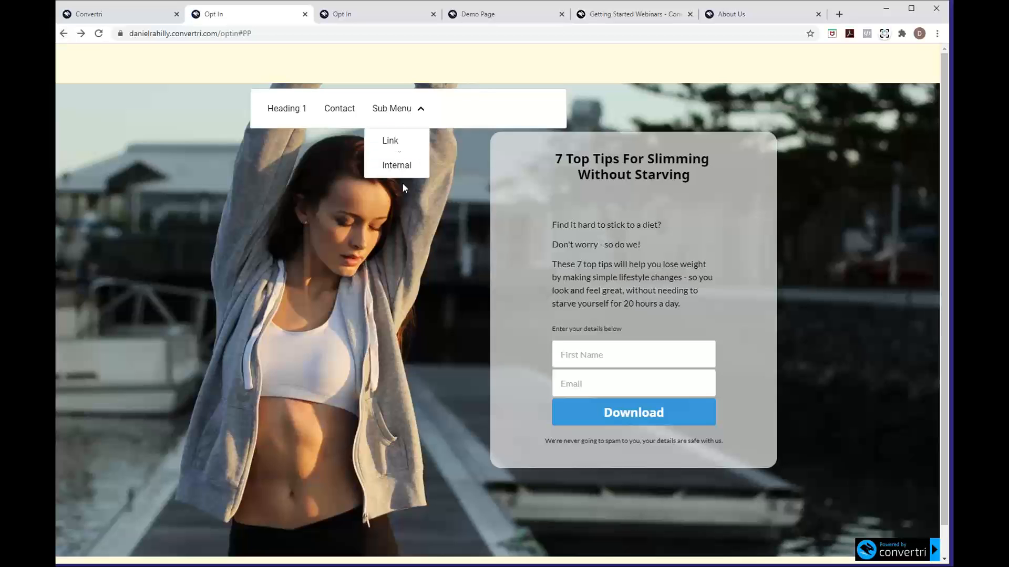
left_click(418, 112)
Back in the editor, browse the nav menu's properties and open the menu skin chooser
left_click(305, 15)
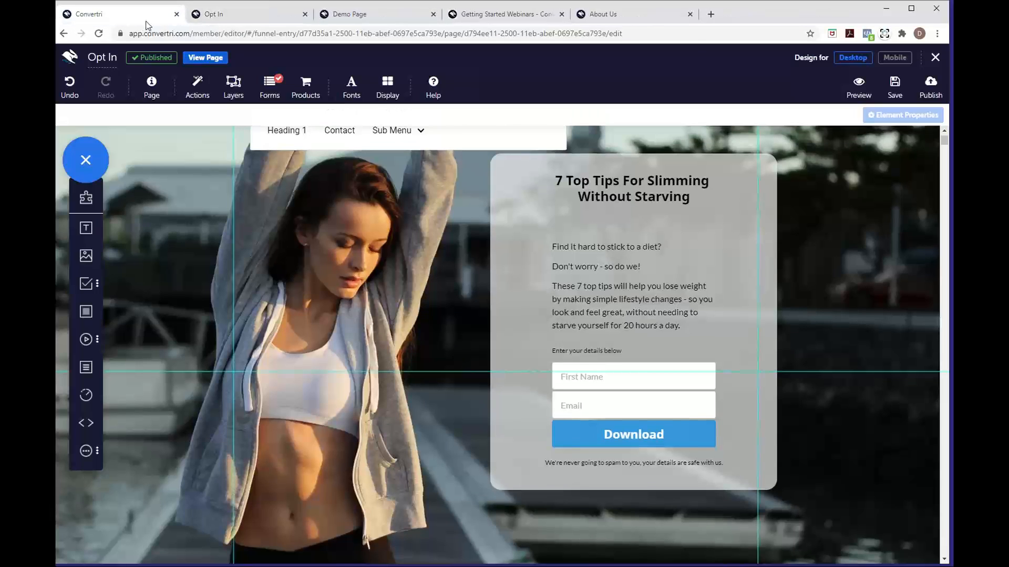
left_click(454, 125)
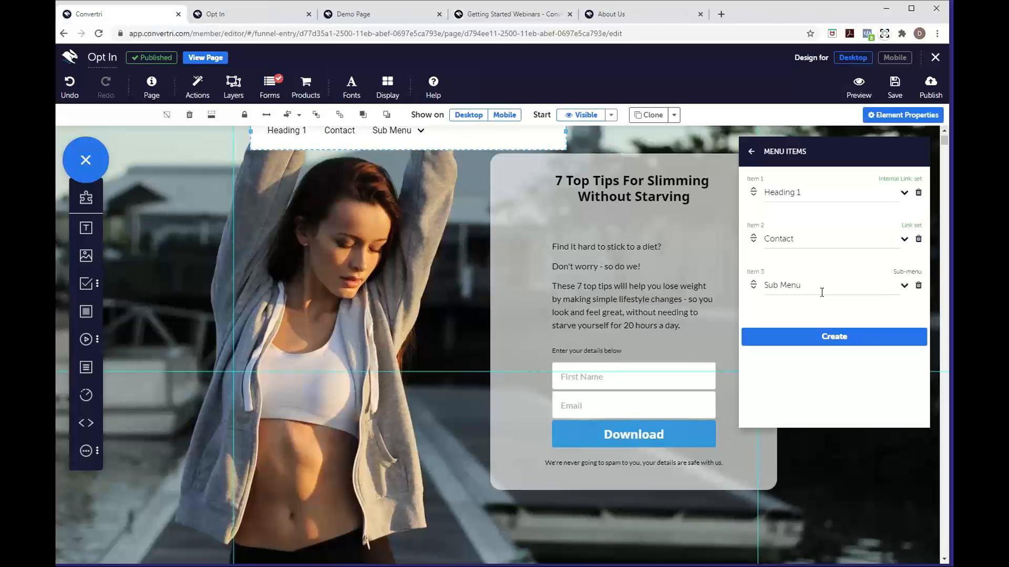
scroll(541, 284, "up", 1)
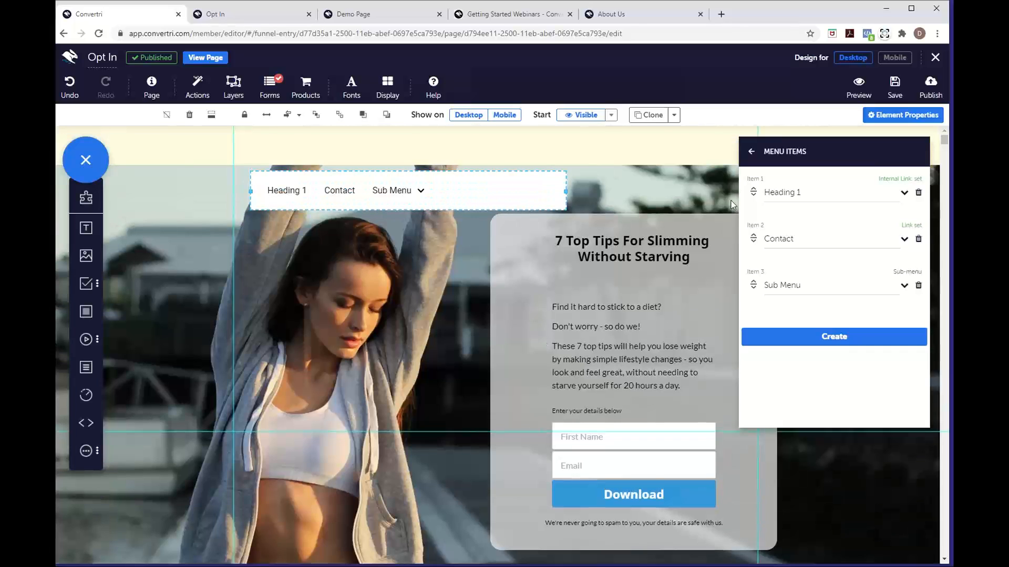
left_click(752, 150)
left_click(788, 191)
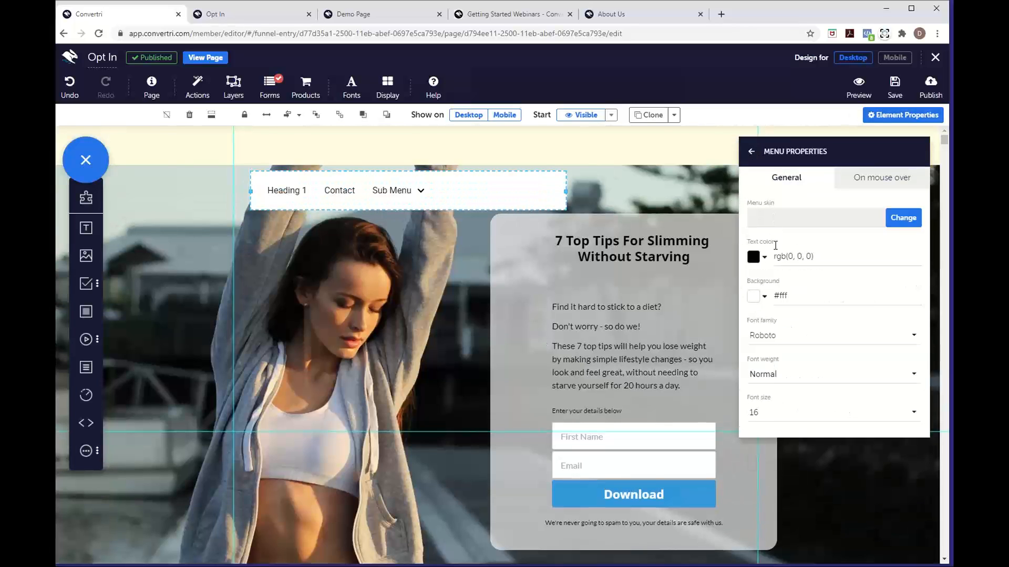
left_click(752, 152)
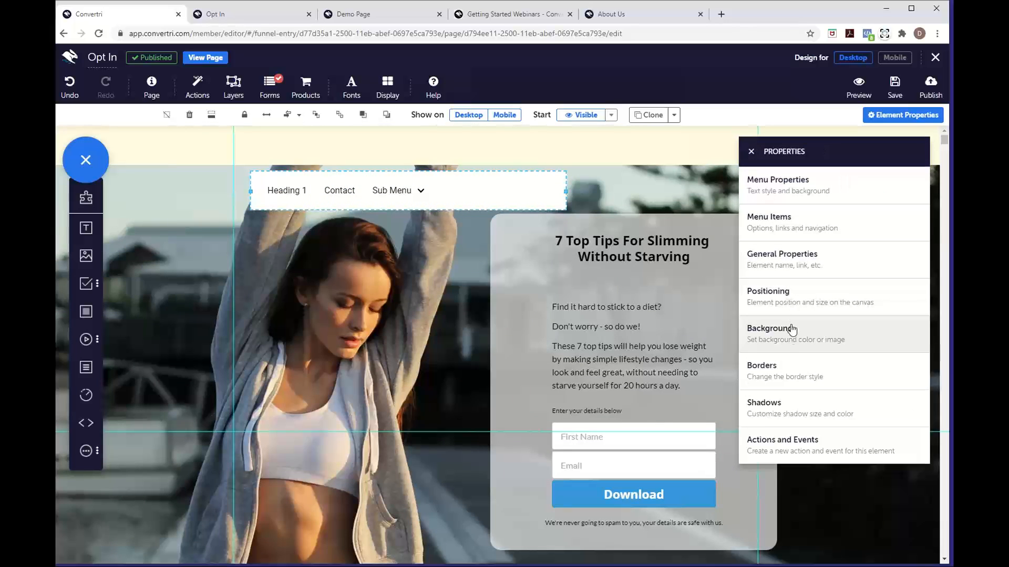
left_click(787, 236)
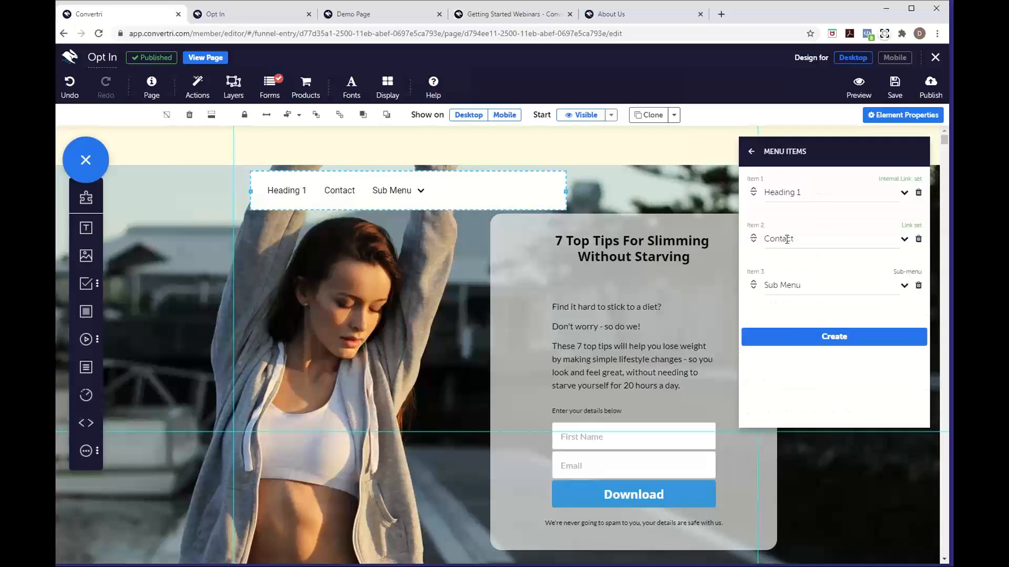
left_click(750, 153)
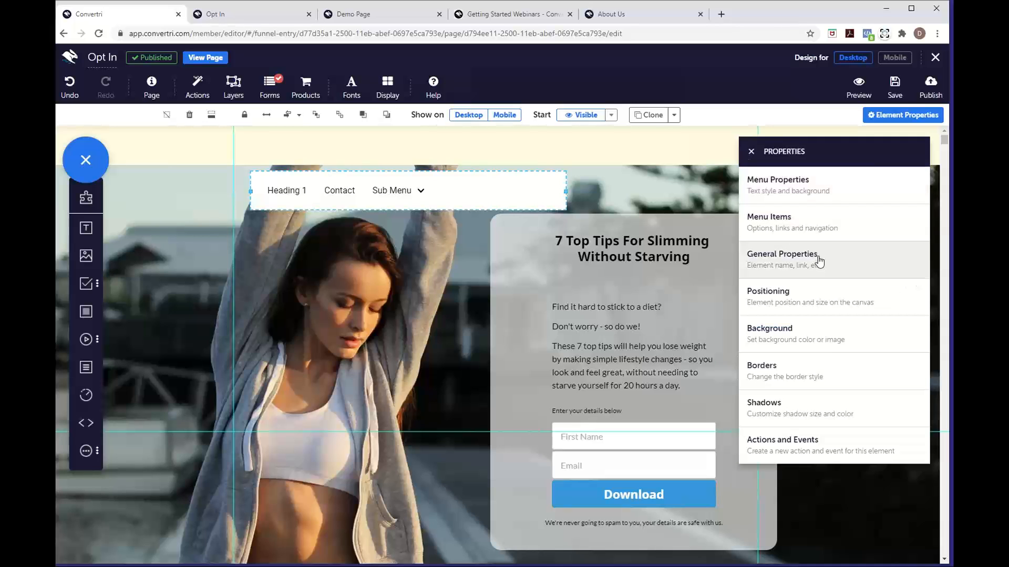
left_click(833, 197)
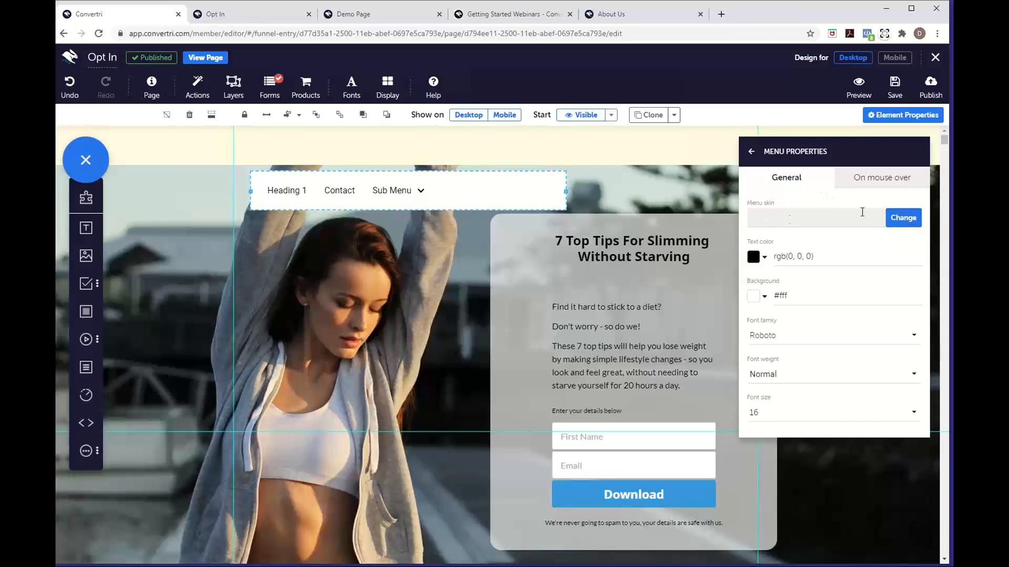
left_click(892, 223)
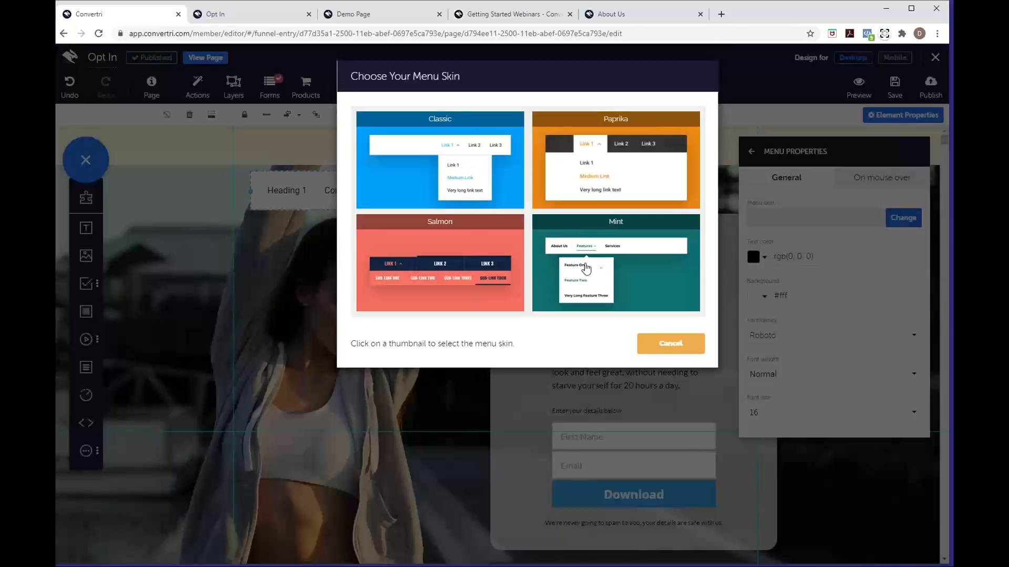
Apply the Mint skin to the navigation menu and save the Opt In page
left_click(623, 271)
left_click(588, 441)
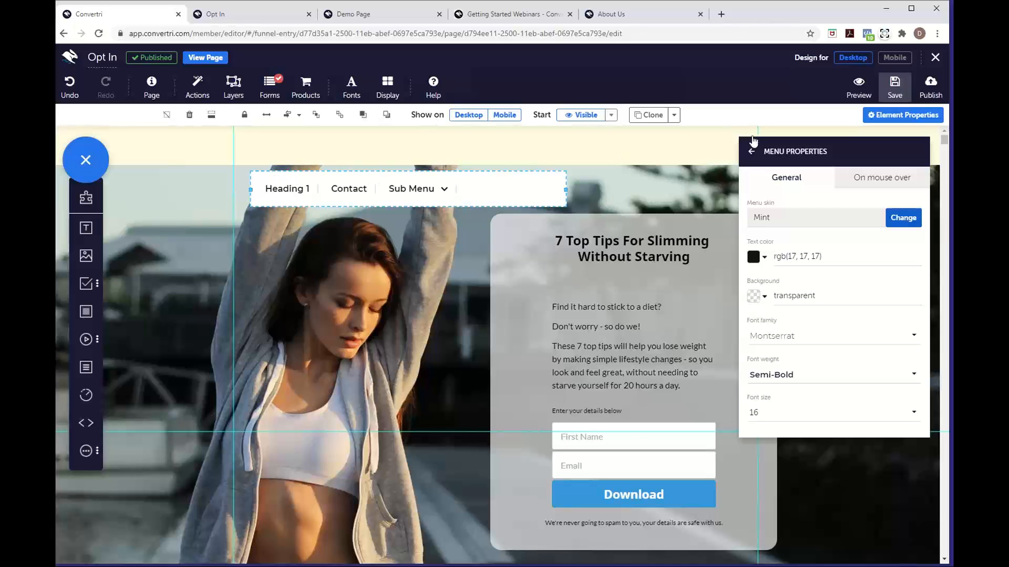
left_click(894, 85)
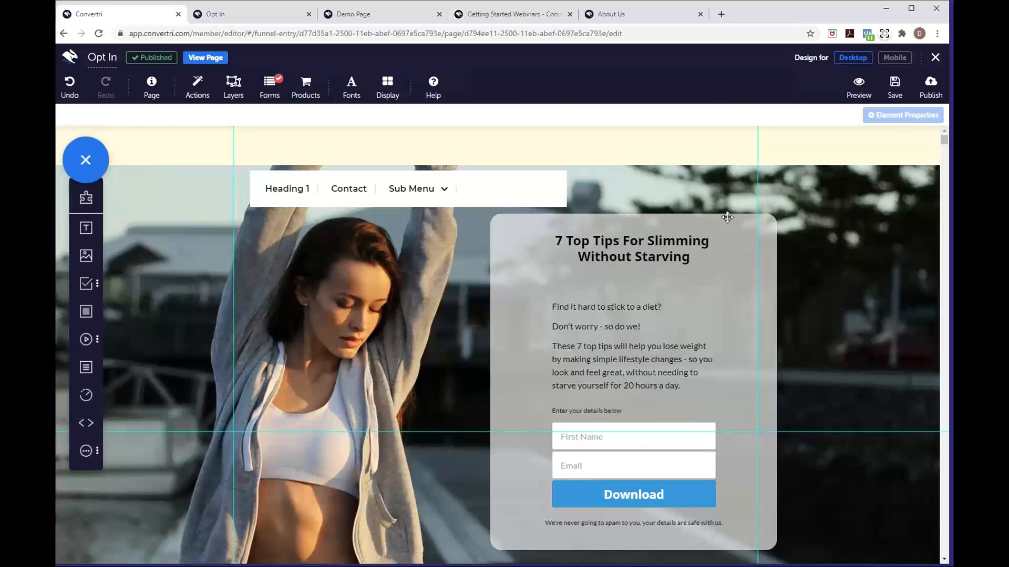
Return to the funnel pages and edit the Editor Tips and Tricks page
left_click(935, 60)
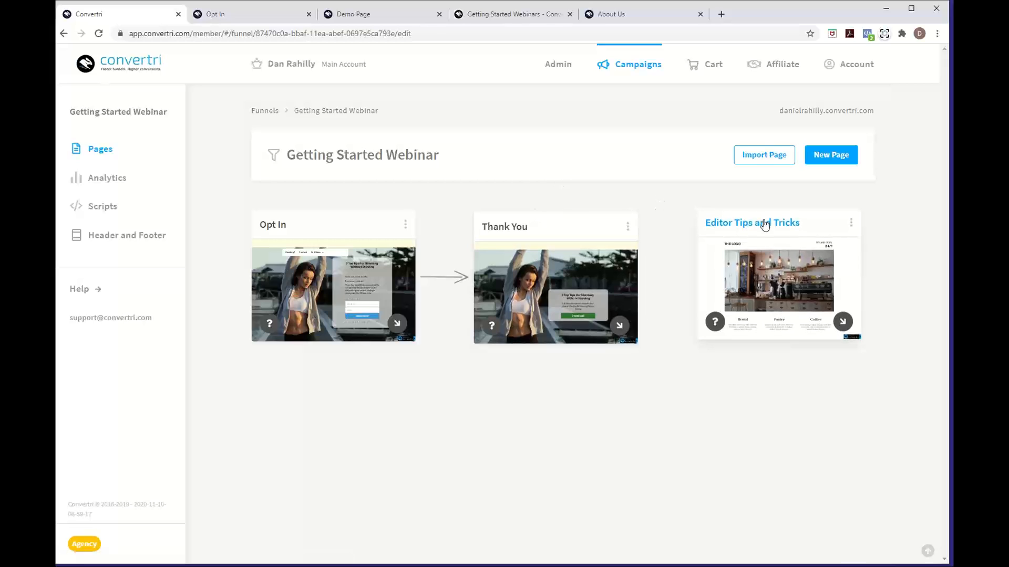
mouse_move(786, 279)
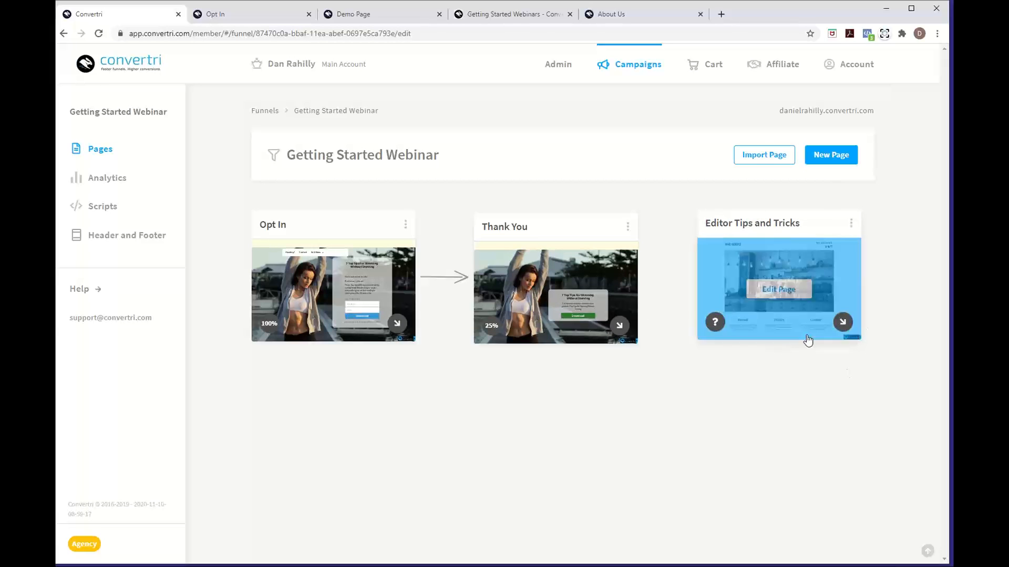
left_click(788, 293)
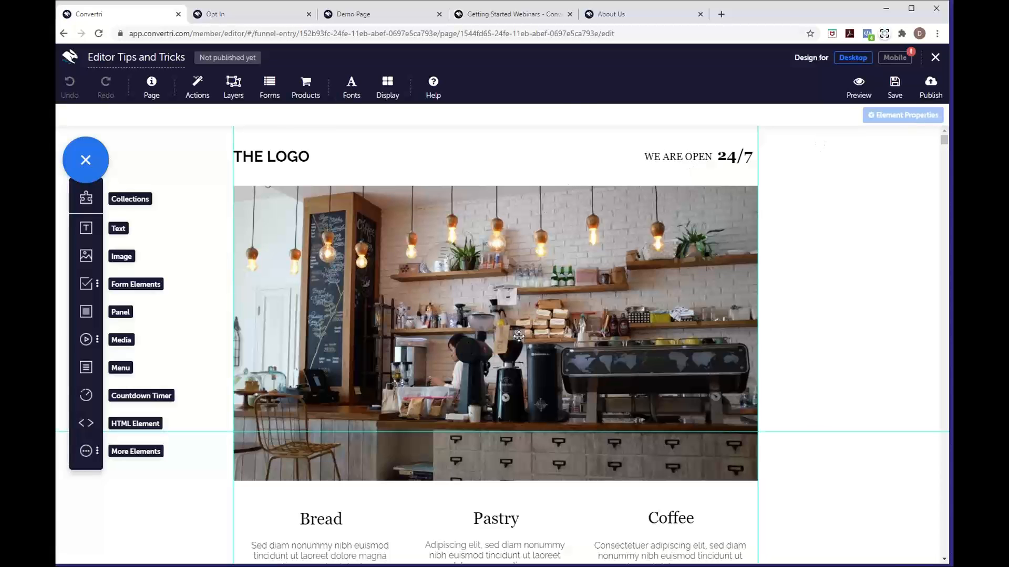
scroll(519, 336, "down", 3)
scroll(519, 336, "up", 3)
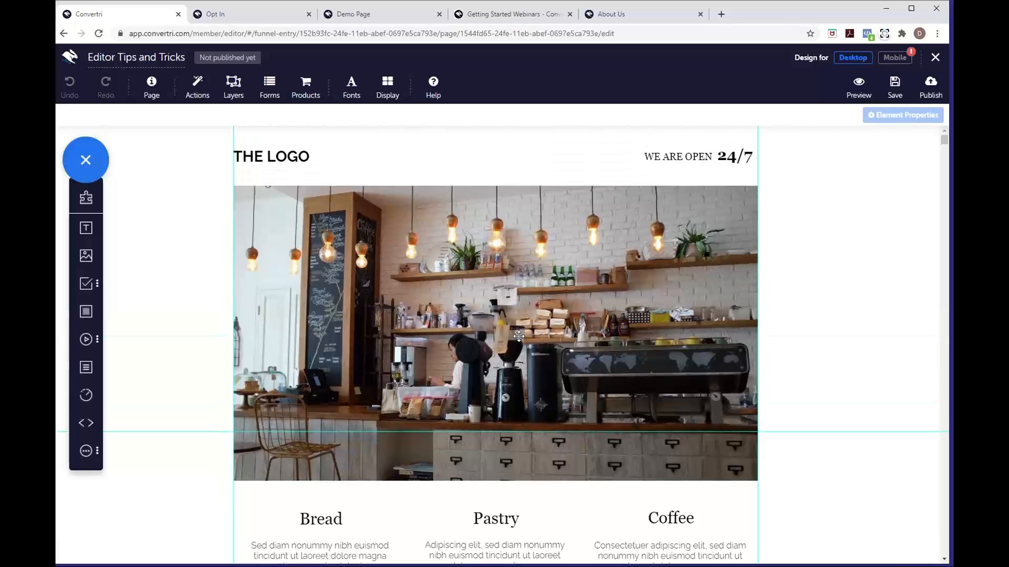
scroll(409, 442, "down", 3)
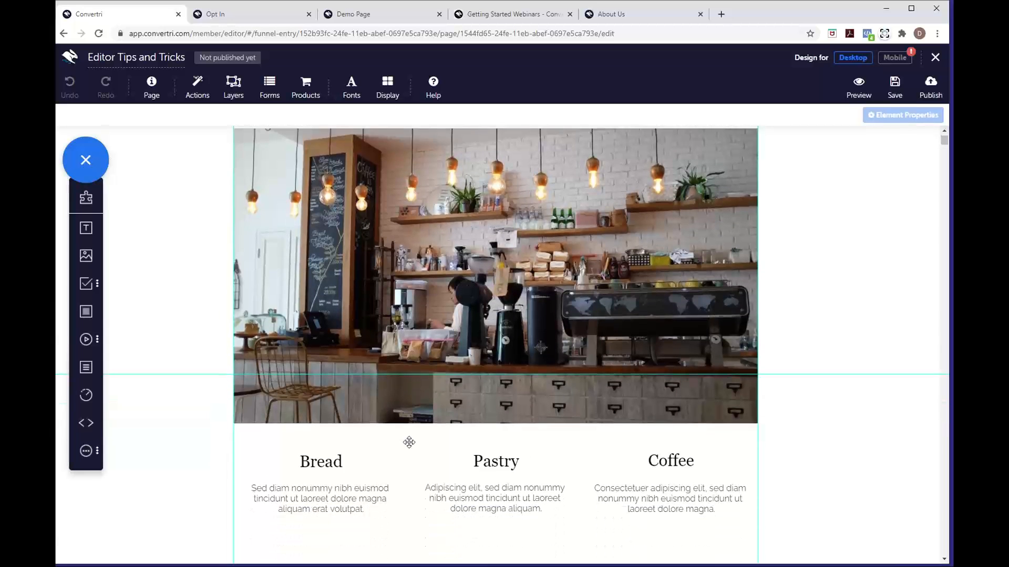
scroll(410, 443, "down", 1)
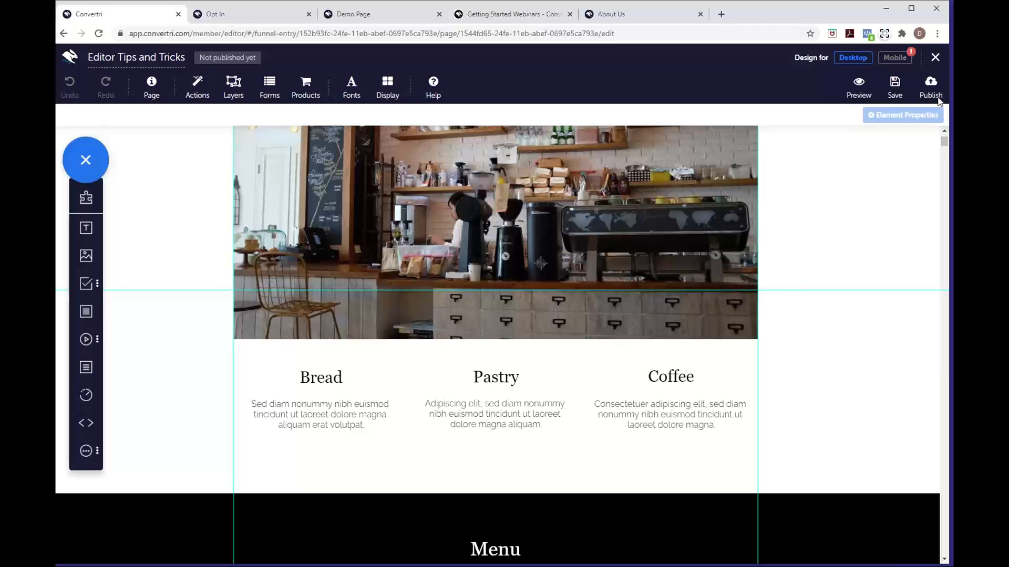
Turn on Element Outlines in the Display options so every element shows a pink border
left_click(391, 98)
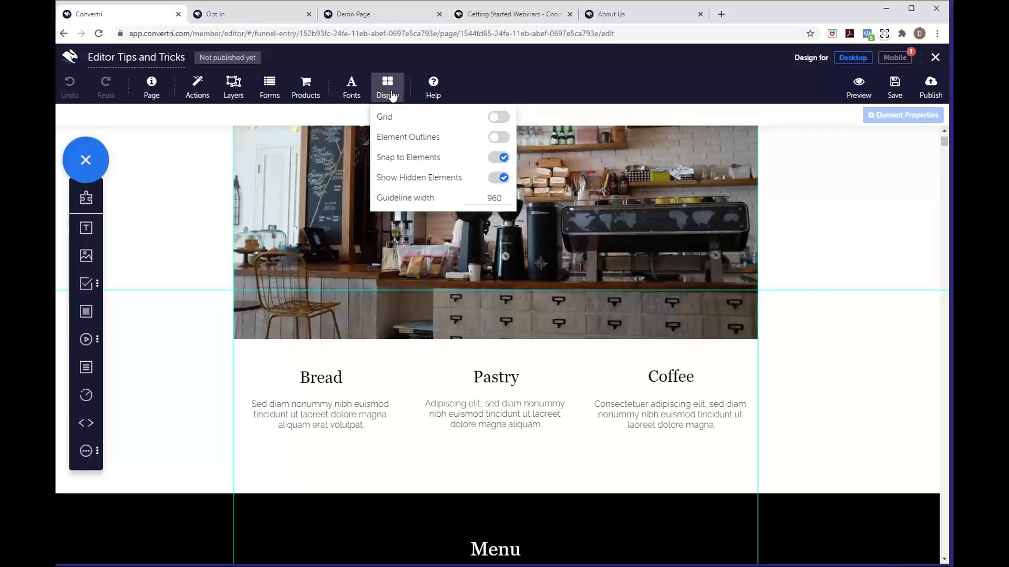
left_click(496, 137)
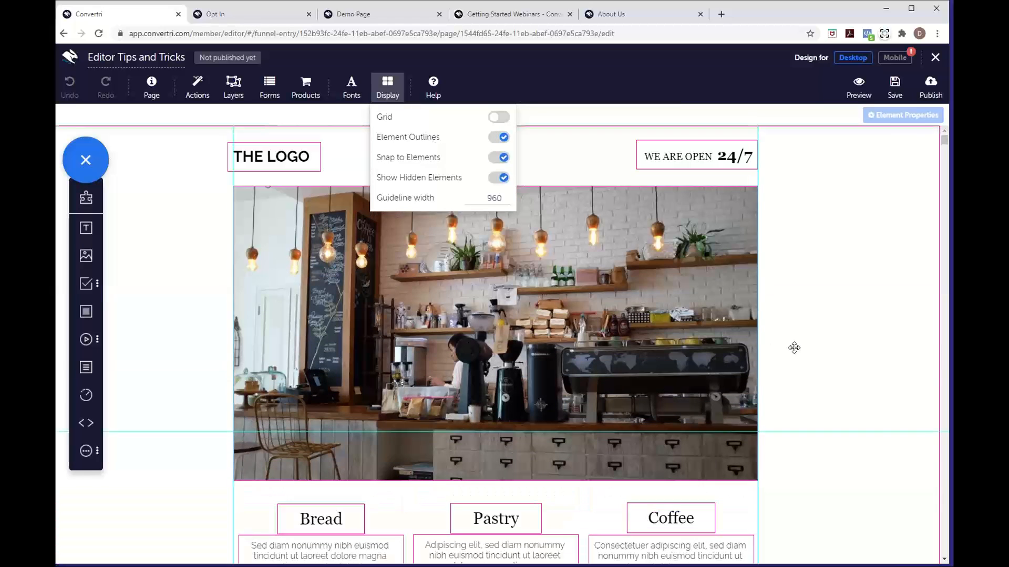
scroll(794, 348, "up", 3)
scroll(794, 348, "down", 5)
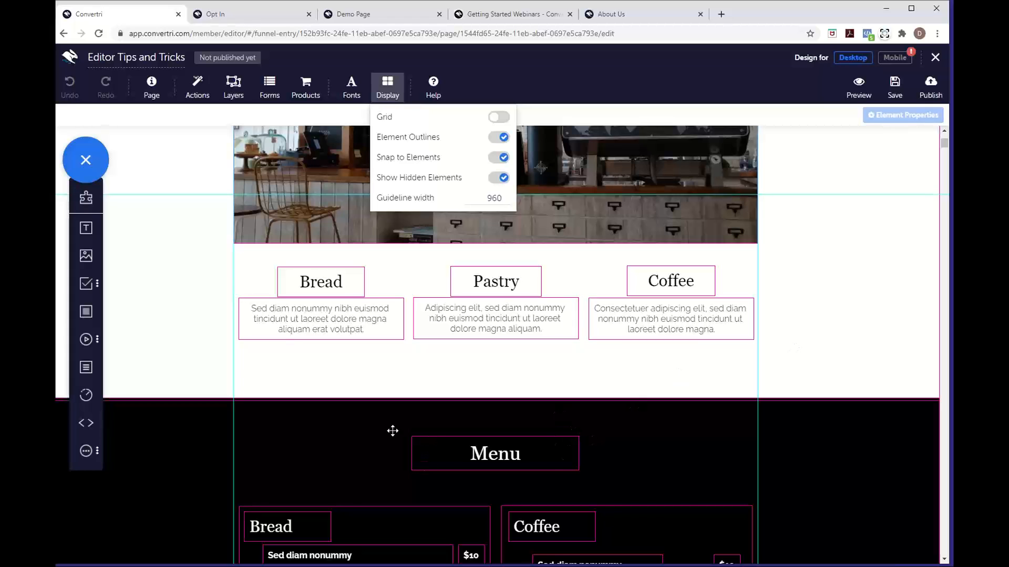
scroll(650, 453, "down", 3)
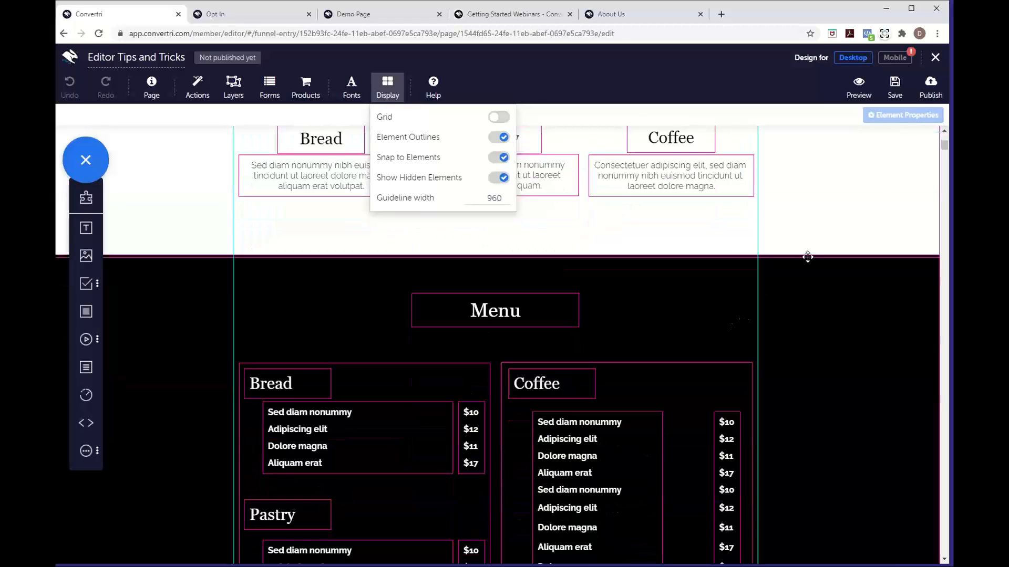
Select the black Menu section, revisit Display options, and close the Element Properties panel
left_click(806, 376)
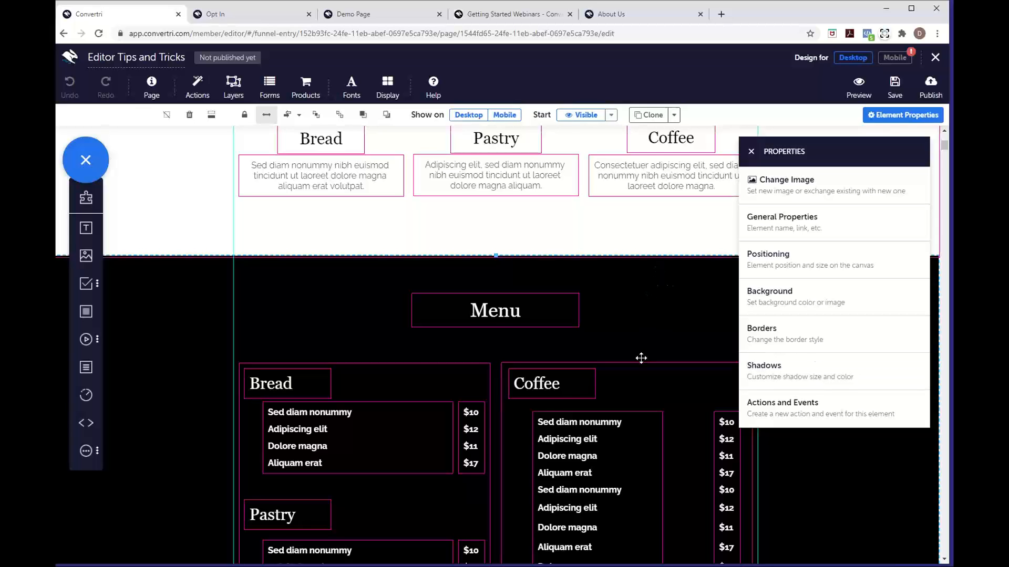
scroll(641, 355, "down", 1)
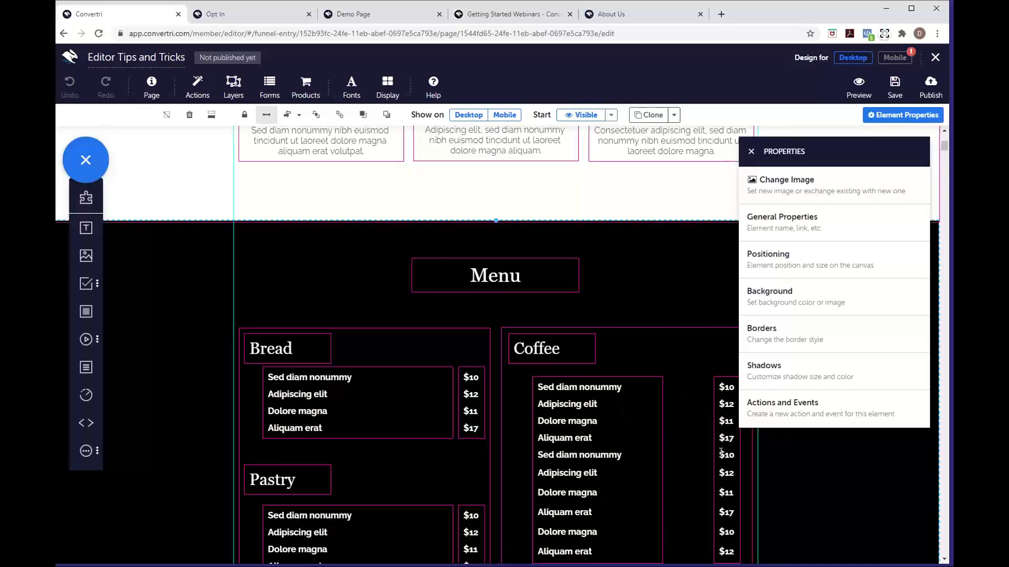
scroll(720, 451, "down", 2)
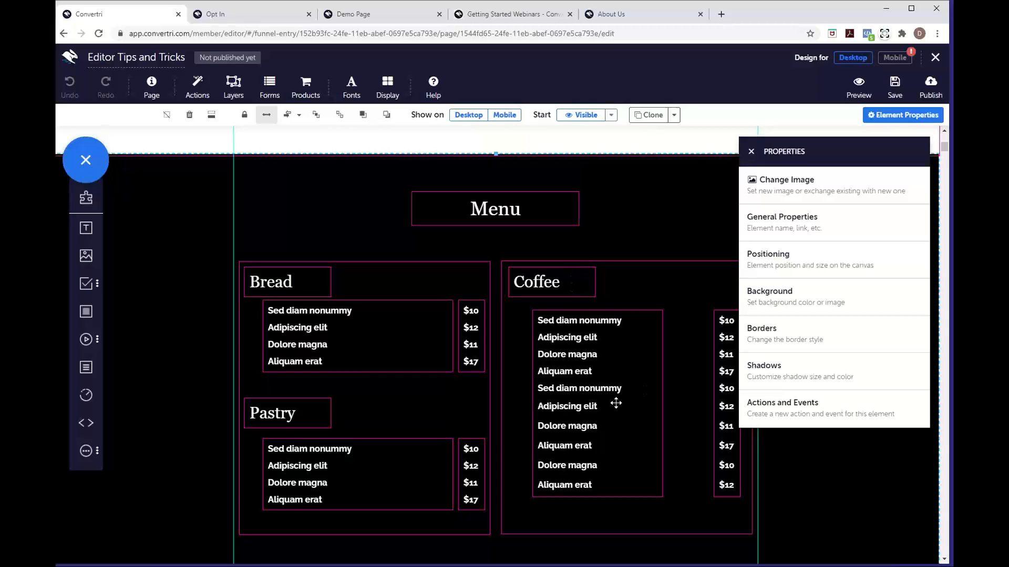
left_click(387, 90)
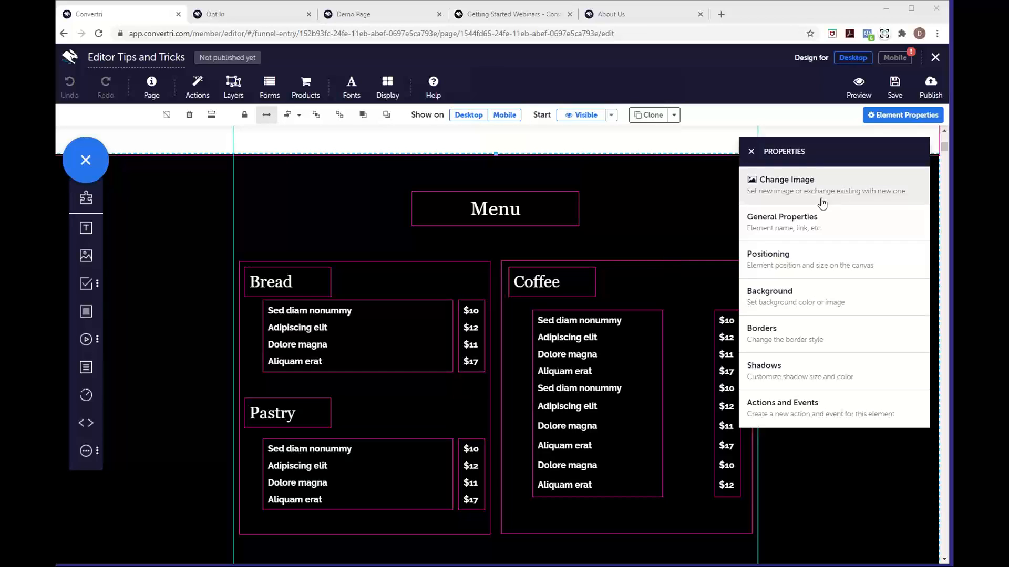
left_click(751, 153)
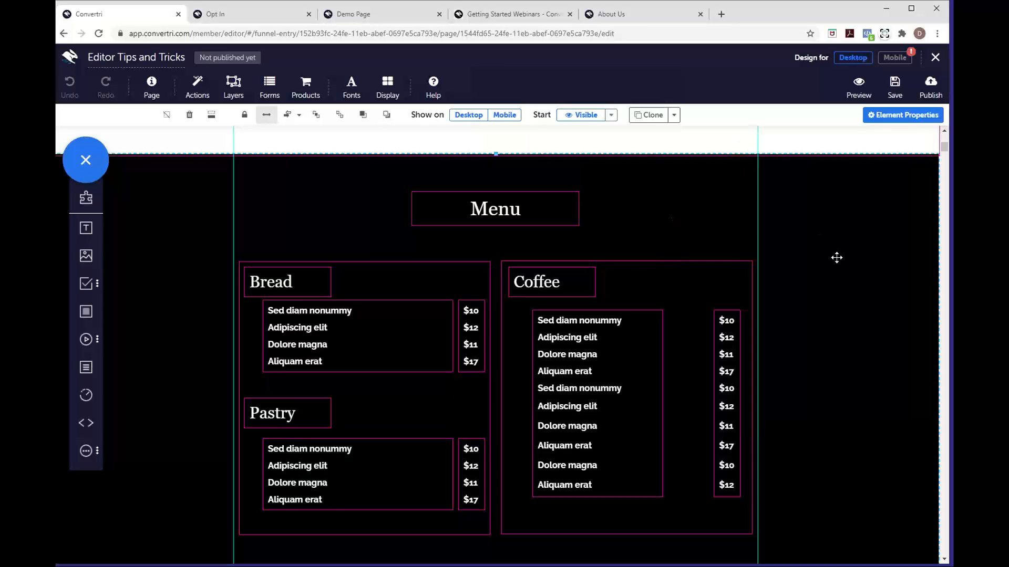
Click through the Coffee card and heading, then select the whole dark Menu section
scroll(699, 227, "up", 10)
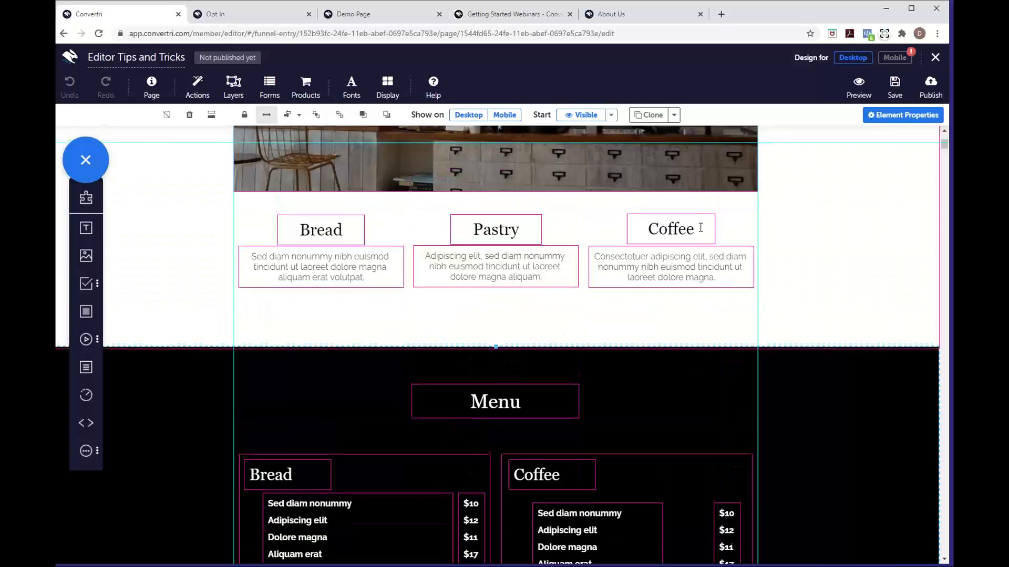
scroll(790, 349, "down", 7)
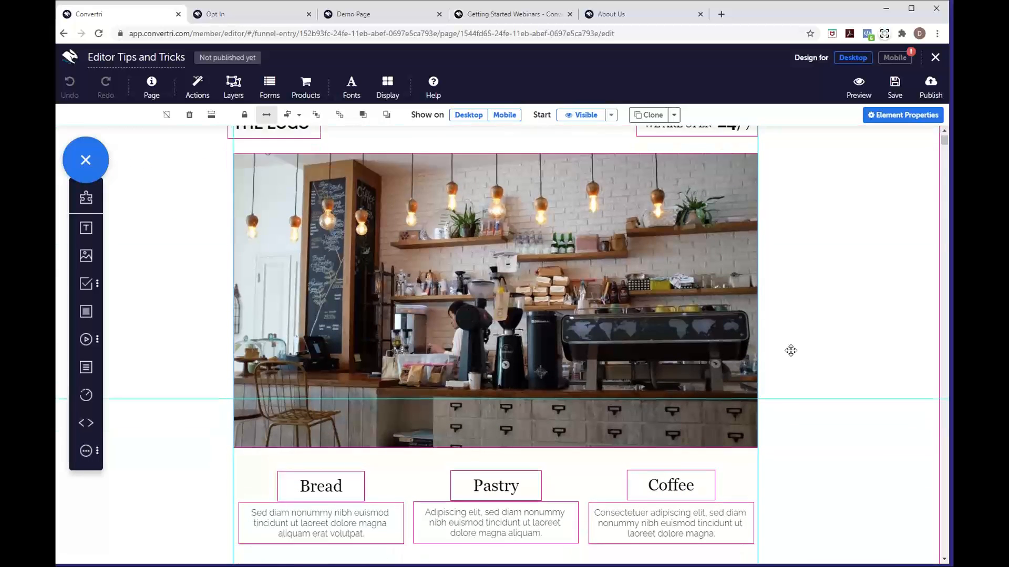
scroll(790, 351, "down", 7)
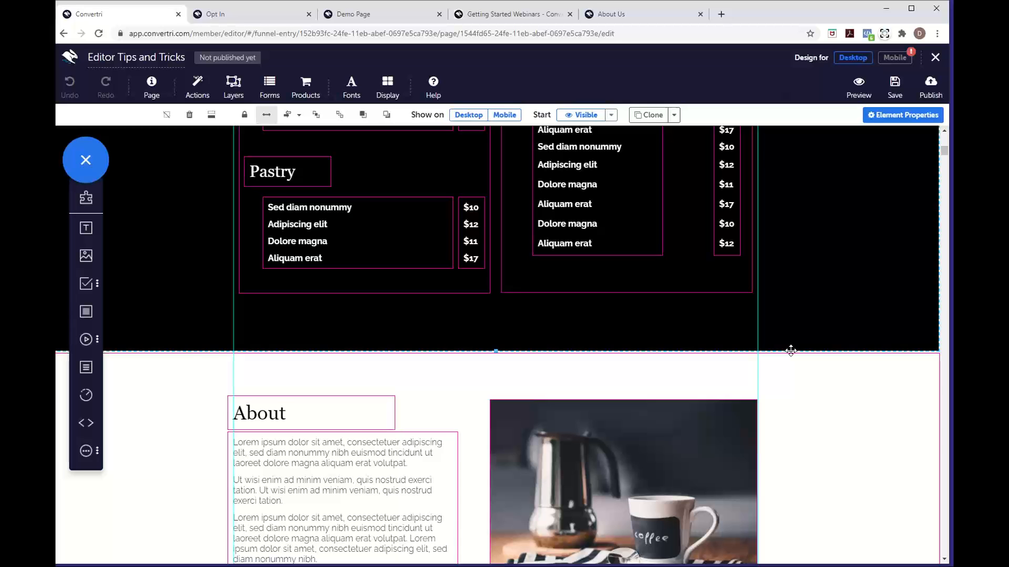
scroll(791, 350, "down", 7)
scroll(790, 351, "up", 5)
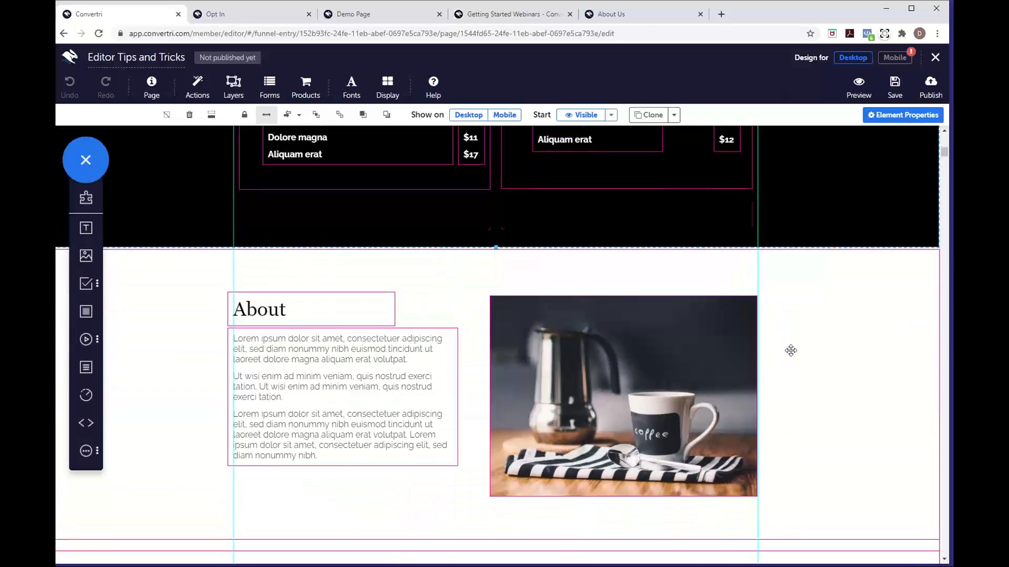
scroll(790, 350, "up", 5)
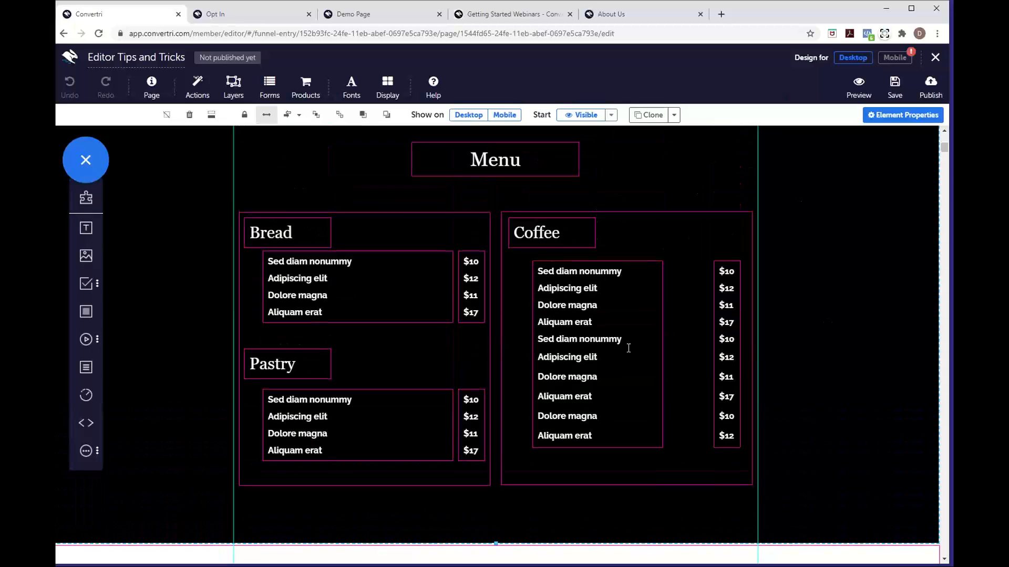
scroll(774, 356, "up", 1)
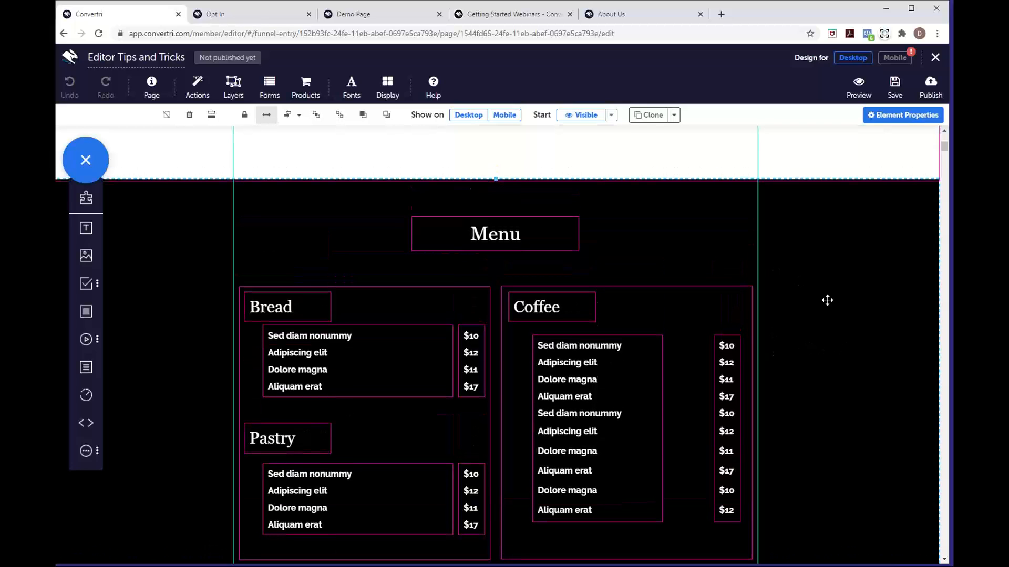
left_click(595, 301)
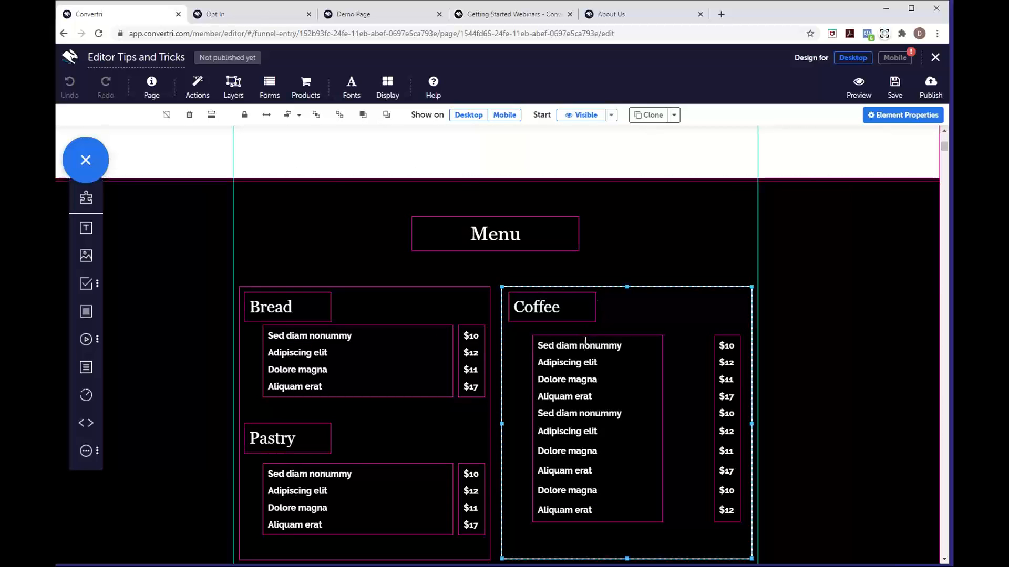
left_click(565, 340)
left_click(579, 311)
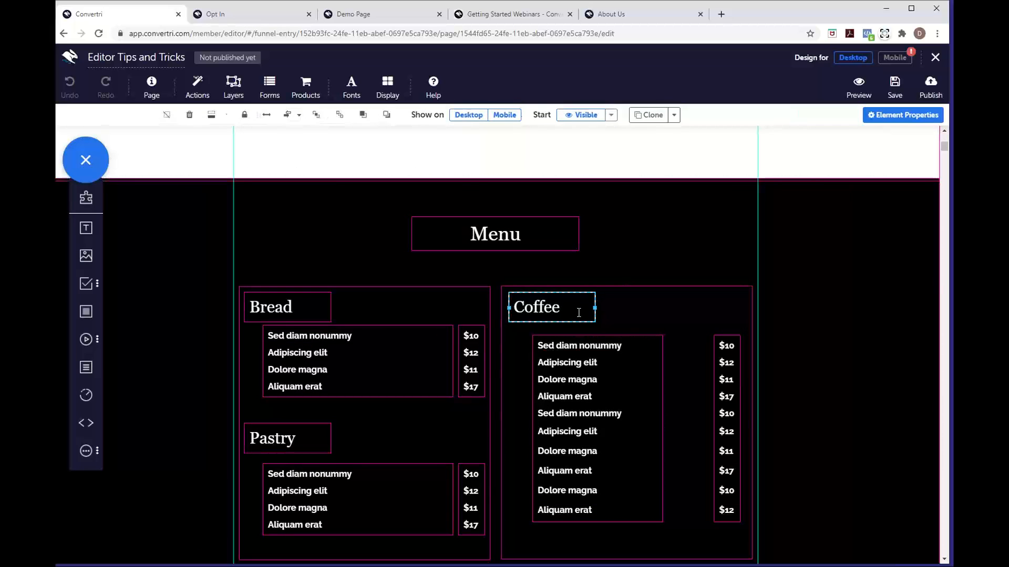
left_click(790, 242)
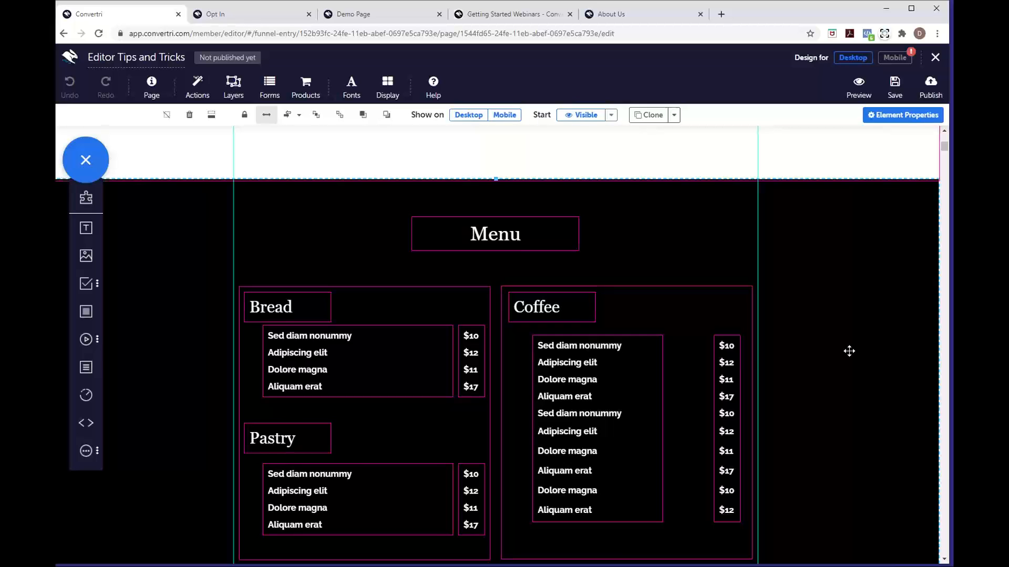
Delete the dark Menu section from the page
key("Delete")
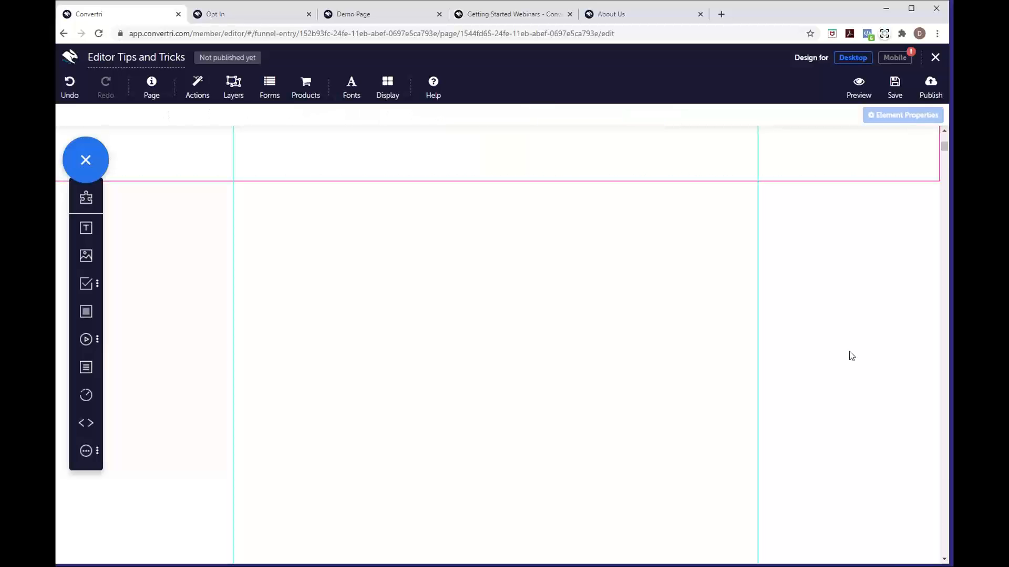
scroll(492, 325, "down", 3)
scroll(492, 325, "up", 2)
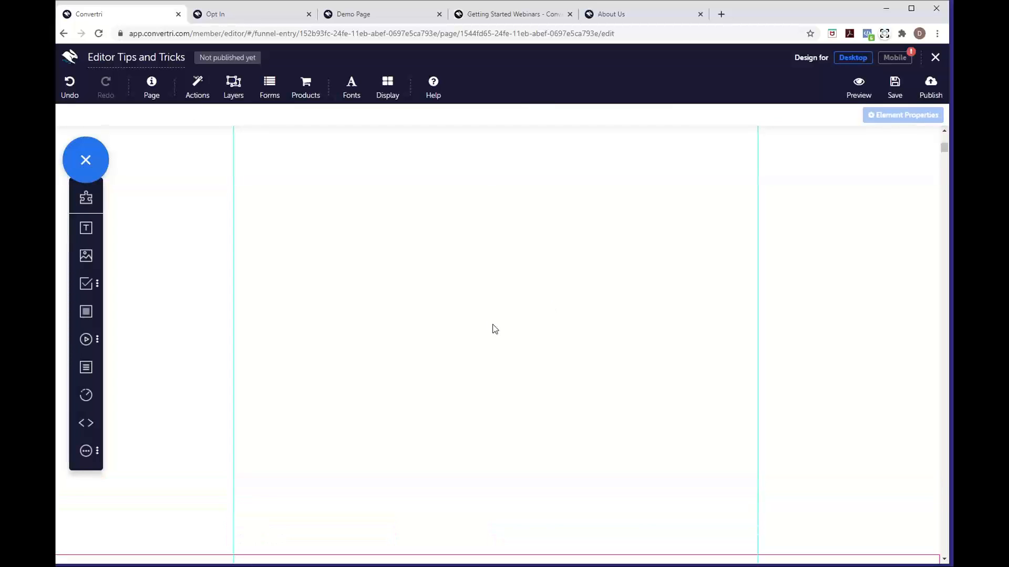
scroll(492, 325, "up", 3)
scroll(493, 324, "down", 5)
scroll(492, 325, "up", 1)
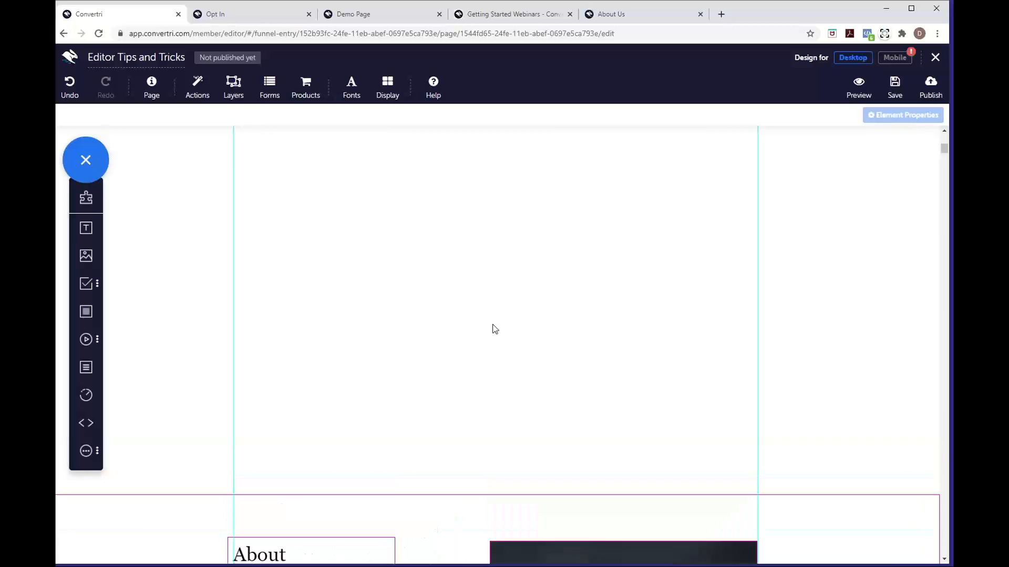
scroll(494, 329, "up", 6)
scroll(494, 328, "down", 8)
scroll(494, 329, "up", 1)
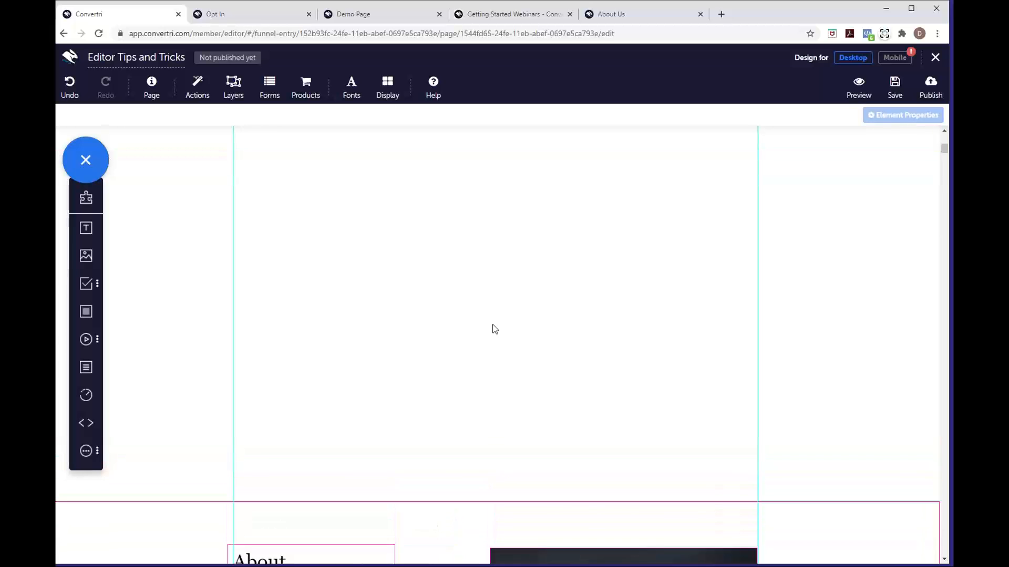
scroll(494, 329, "up", 4)
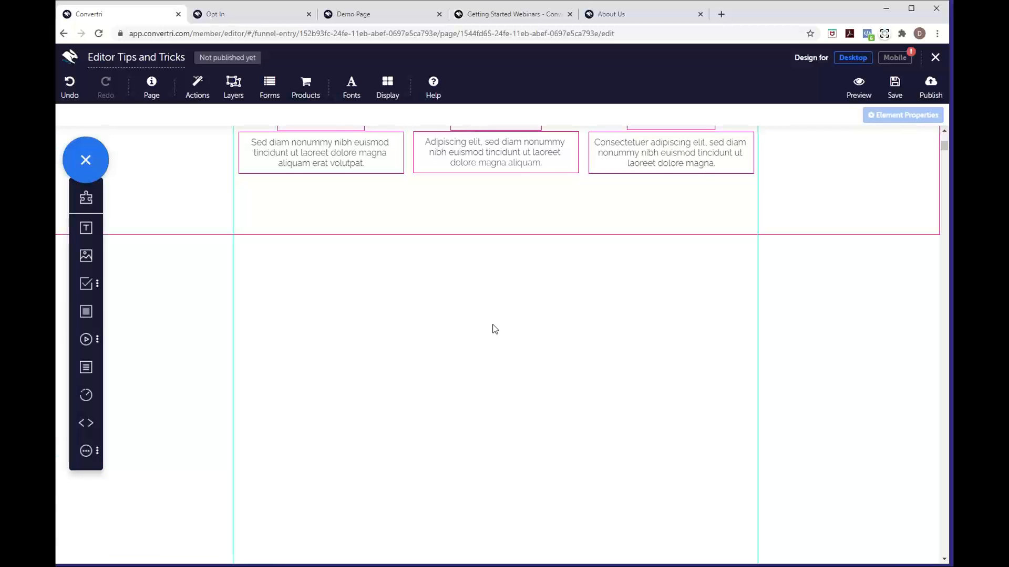
scroll(495, 329, "down", 2)
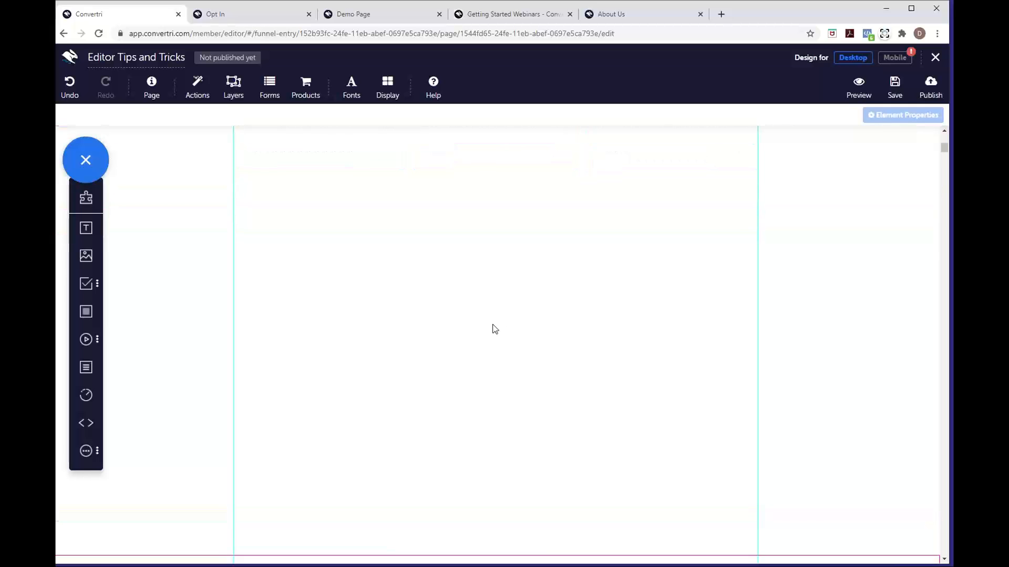
Collapse the empty gap above the About section with Remove whitespace above
scroll(494, 328, "up", 2)
scroll(495, 329, "down", 8)
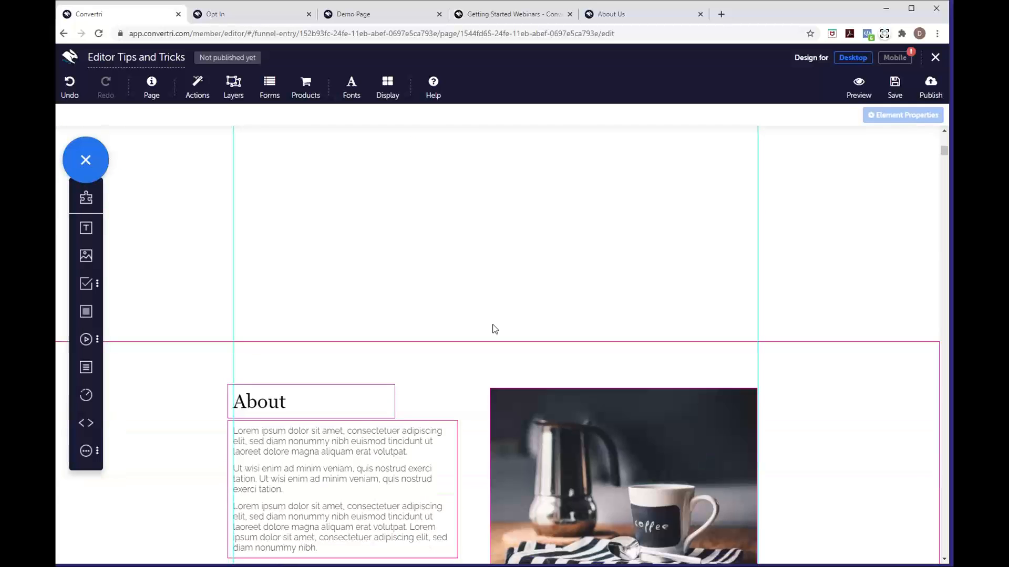
scroll(511, 227, "up", 3)
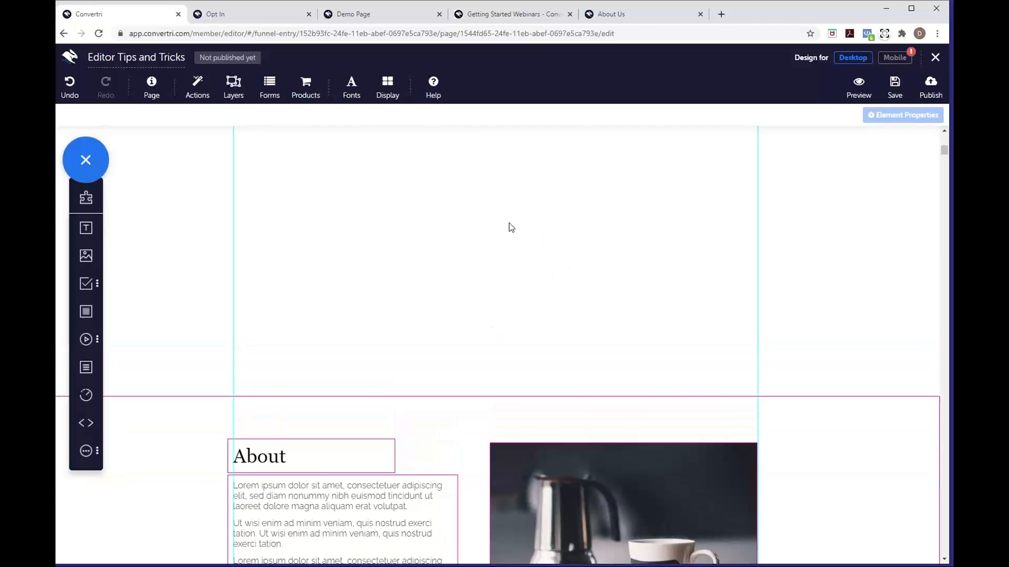
scroll(520, 349, "down", 4)
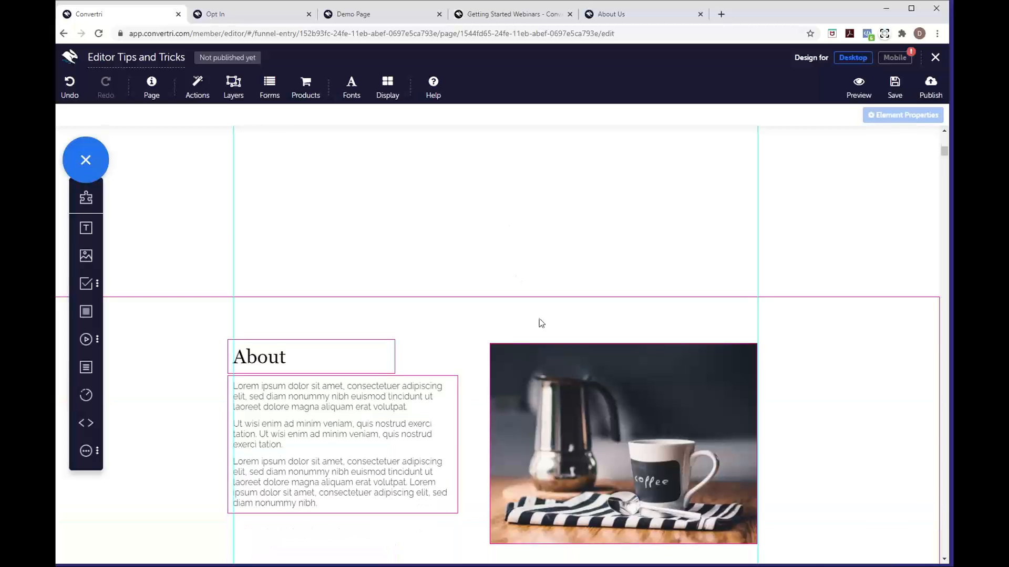
scroll(520, 412, "down", 6)
scroll(520, 414, "down", 10)
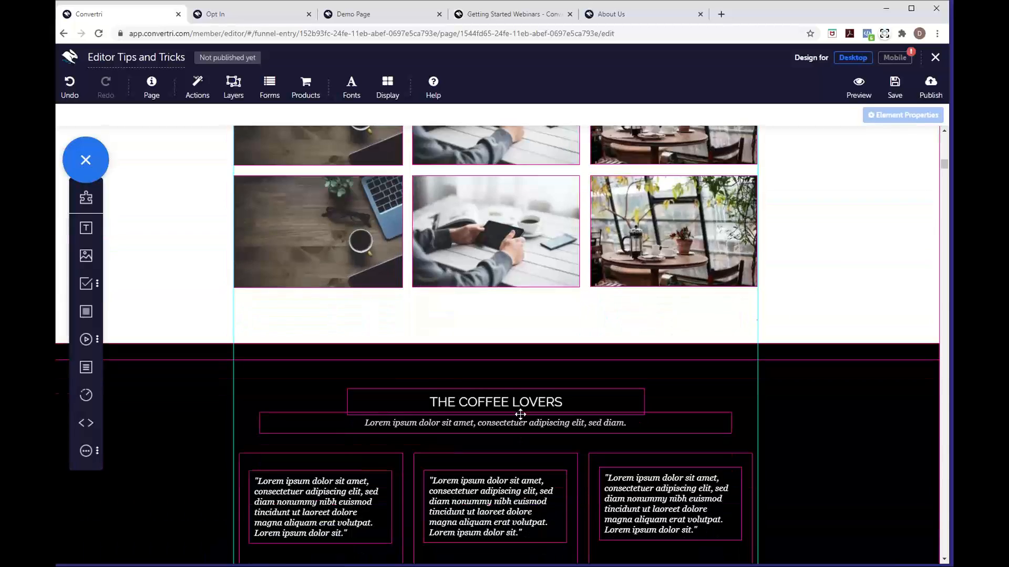
scroll(520, 415, "down", 7)
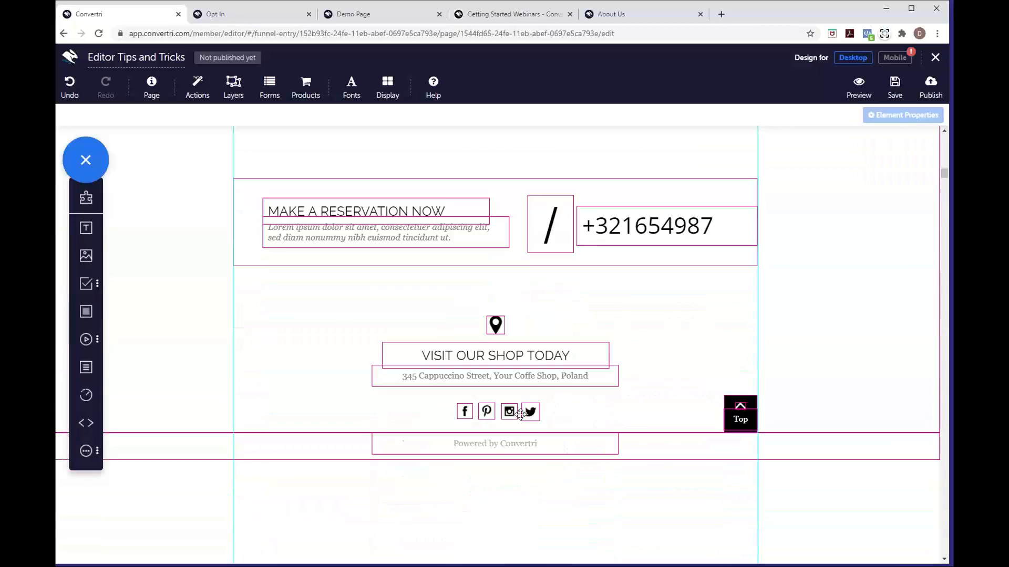
scroll(520, 415, "up", 8)
scroll(520, 415, "up", 12)
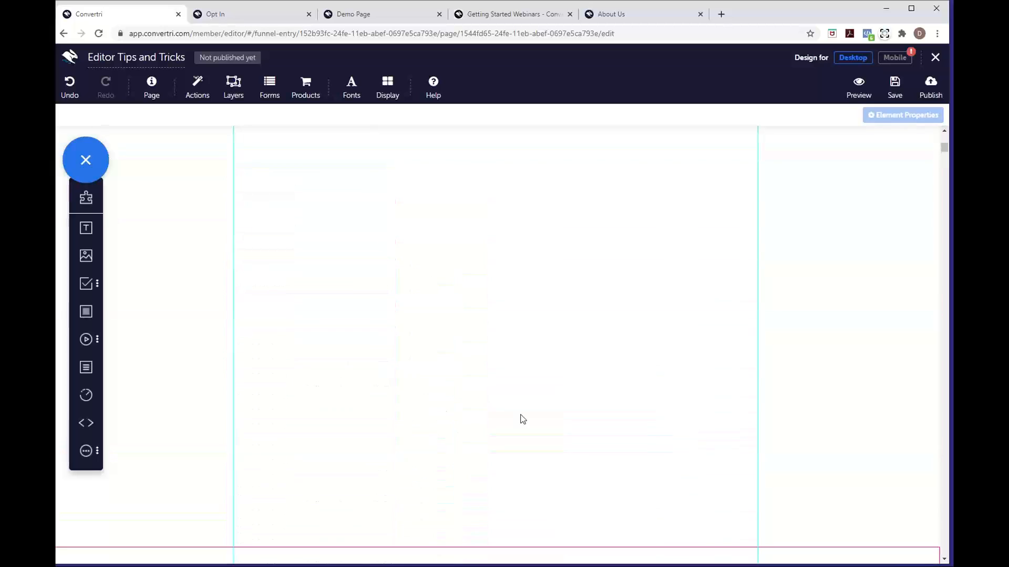
scroll(520, 415, "down", 1)
left_click(430, 394)
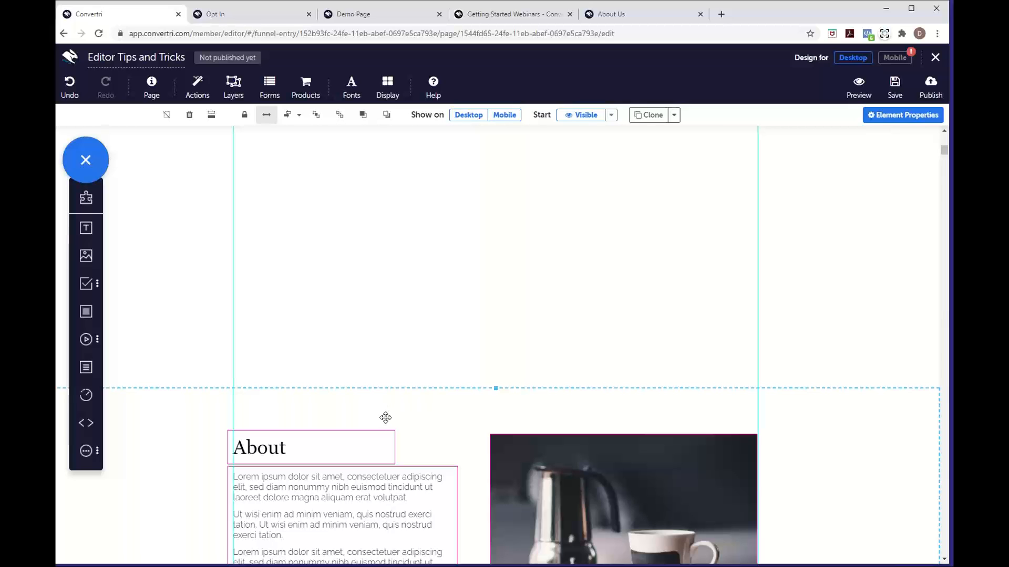
left_click(213, 121)
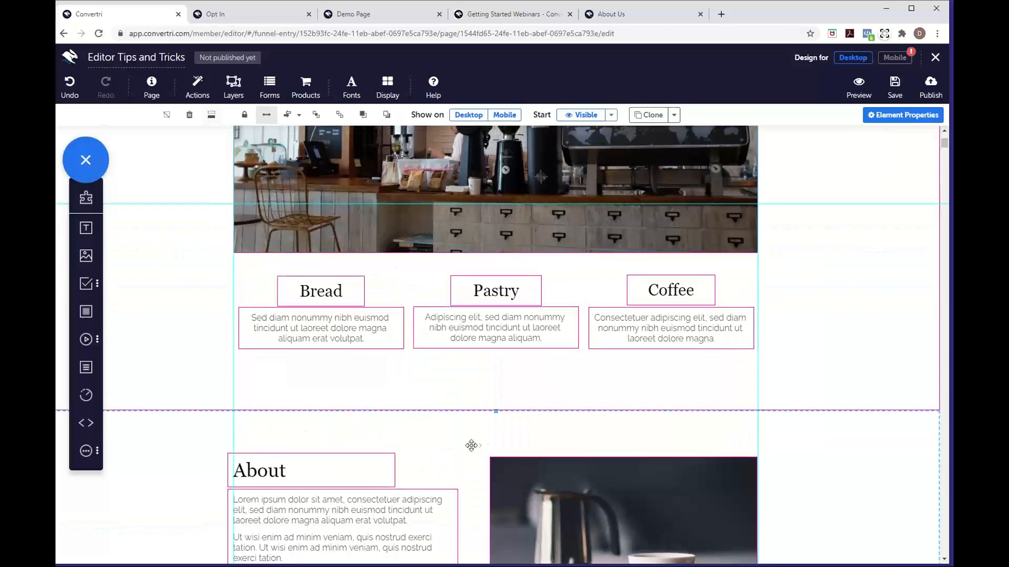
scroll(473, 445, "down", 1)
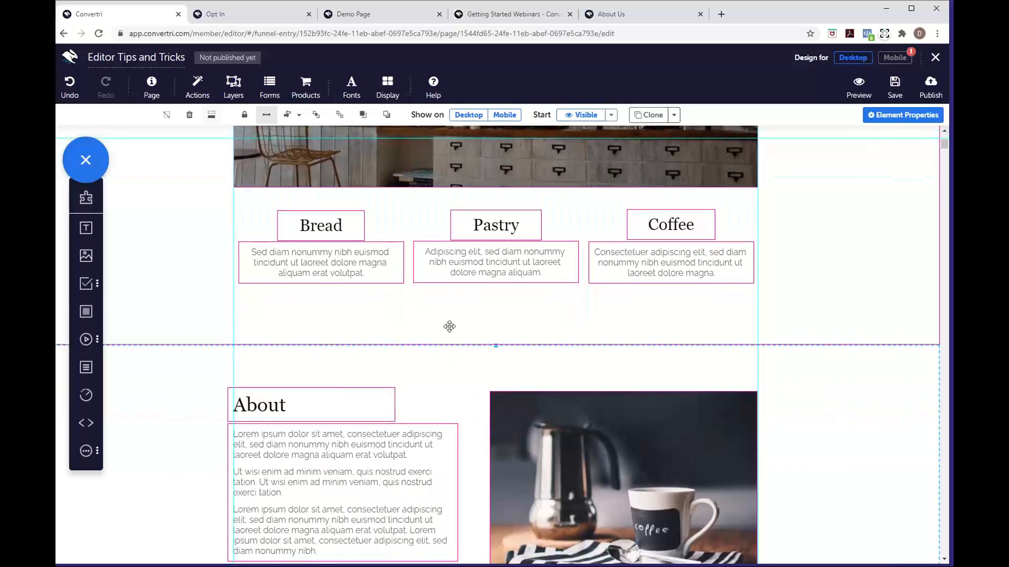
scroll(509, 356, "up", 5)
scroll(509, 356, "down", 7)
scroll(509, 356, "down", 2)
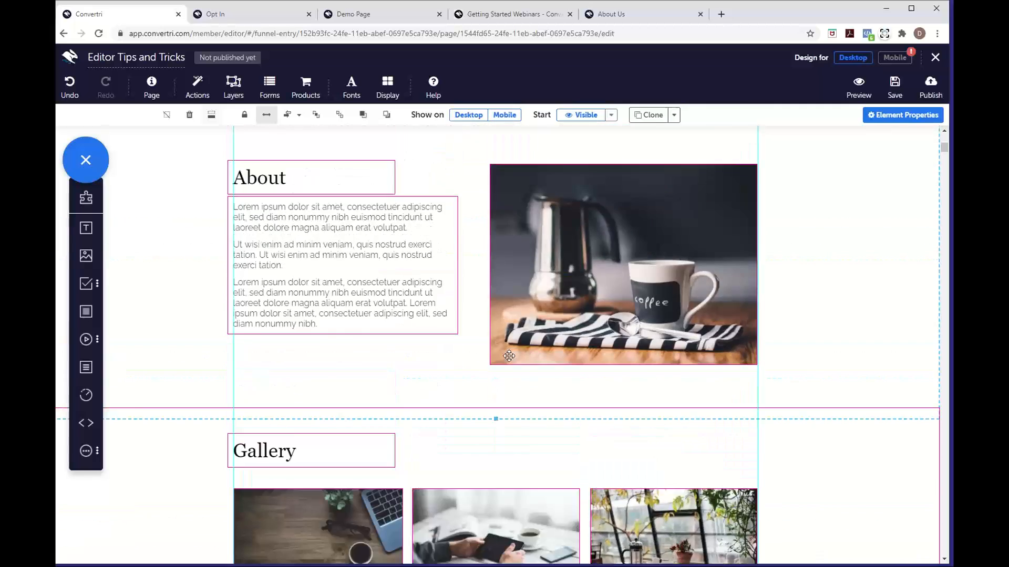
scroll(509, 356, "up", 3)
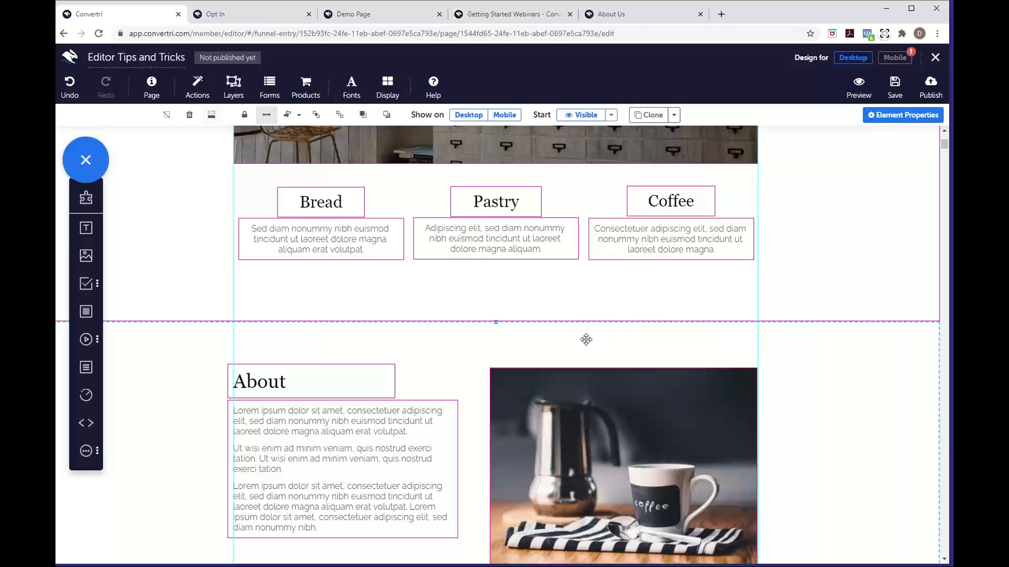
scroll(585, 339, "down", 2)
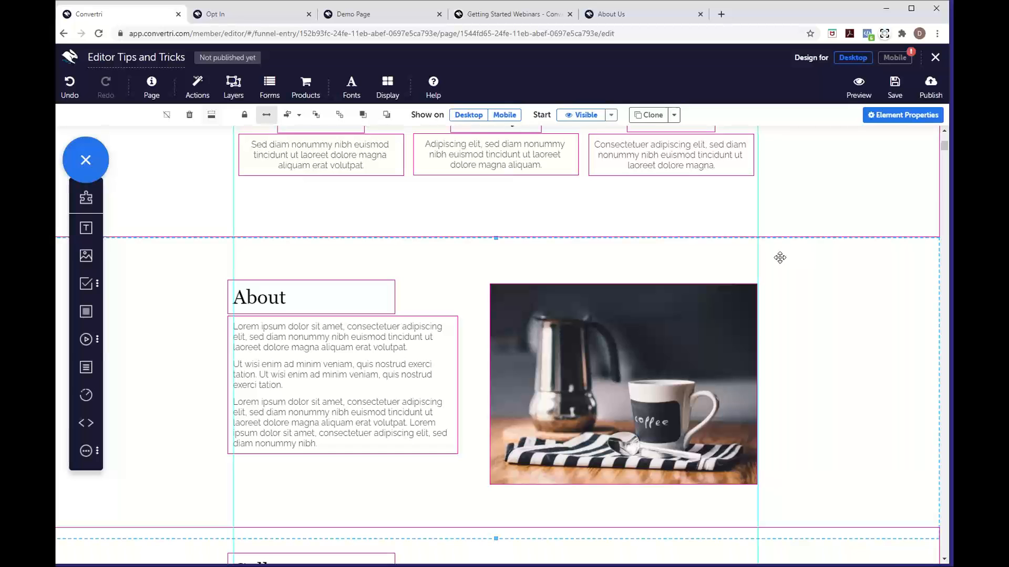
scroll(767, 265, "down", 6)
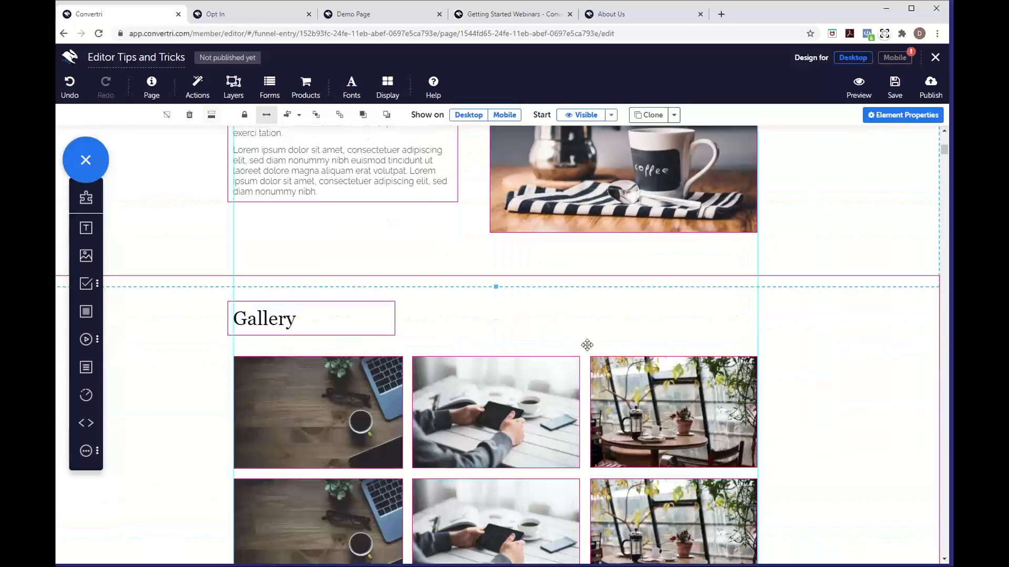
scroll(492, 436, "down", 5)
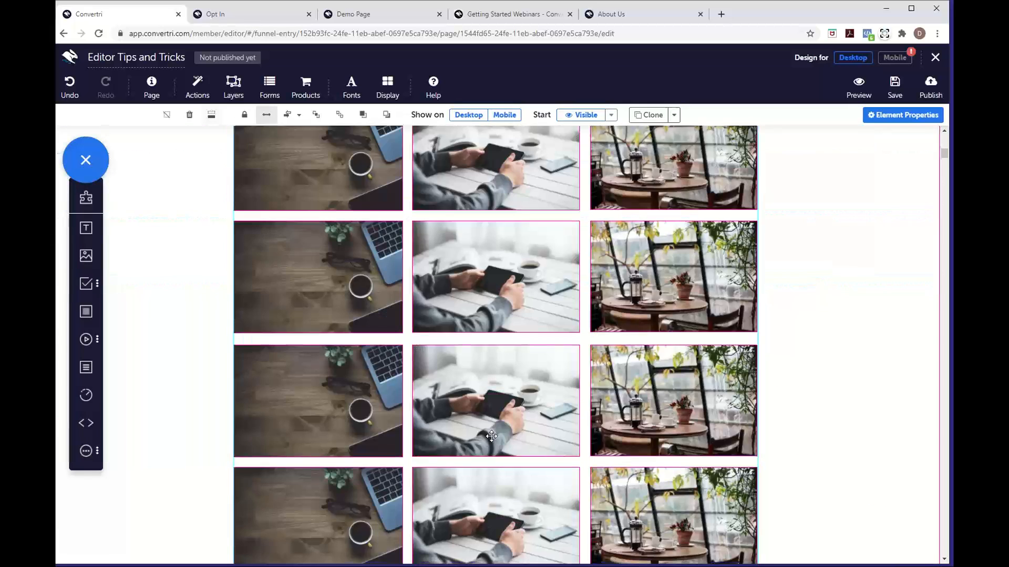
scroll(492, 437, "down", 6)
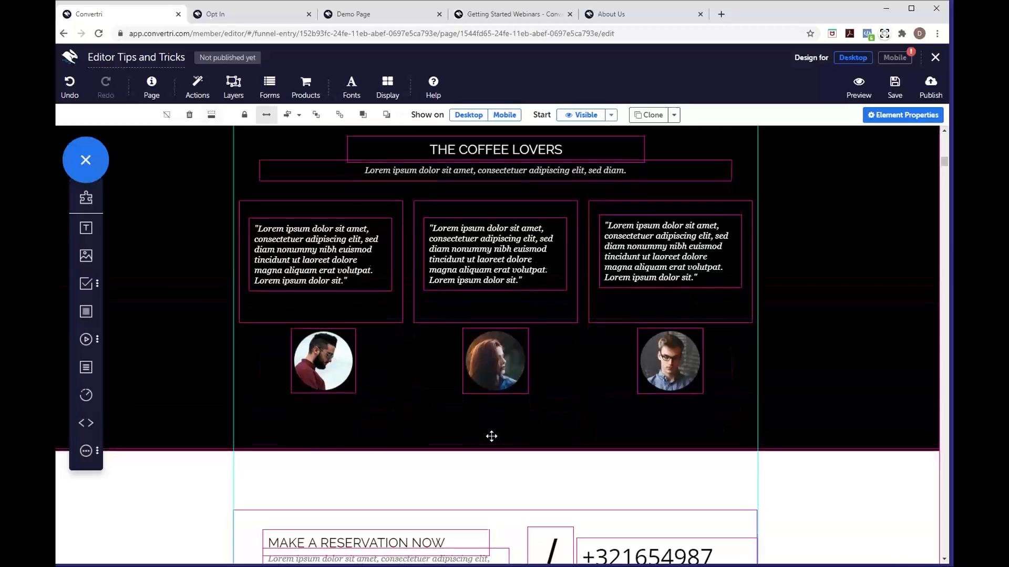
scroll(491, 435, "up", 14)
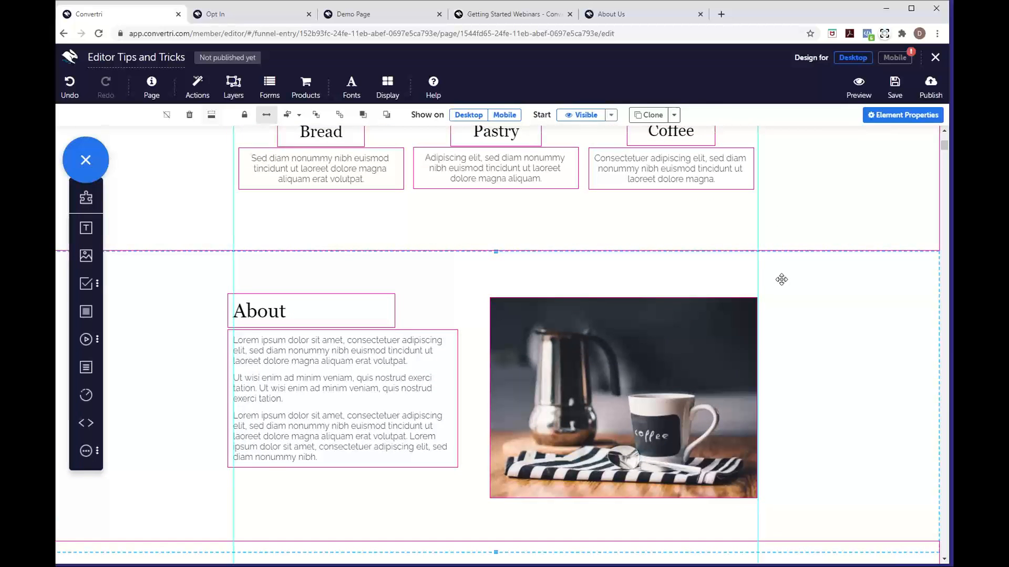
left_click_drag(782, 279, 778, 533)
scroll(750, 522, "down", 8)
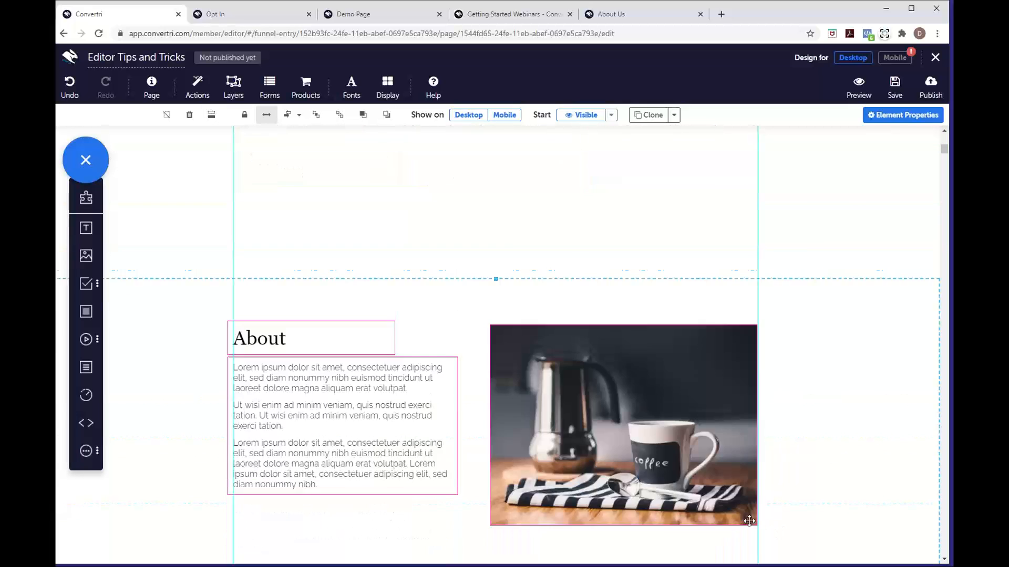
scroll(750, 521, "down", 3)
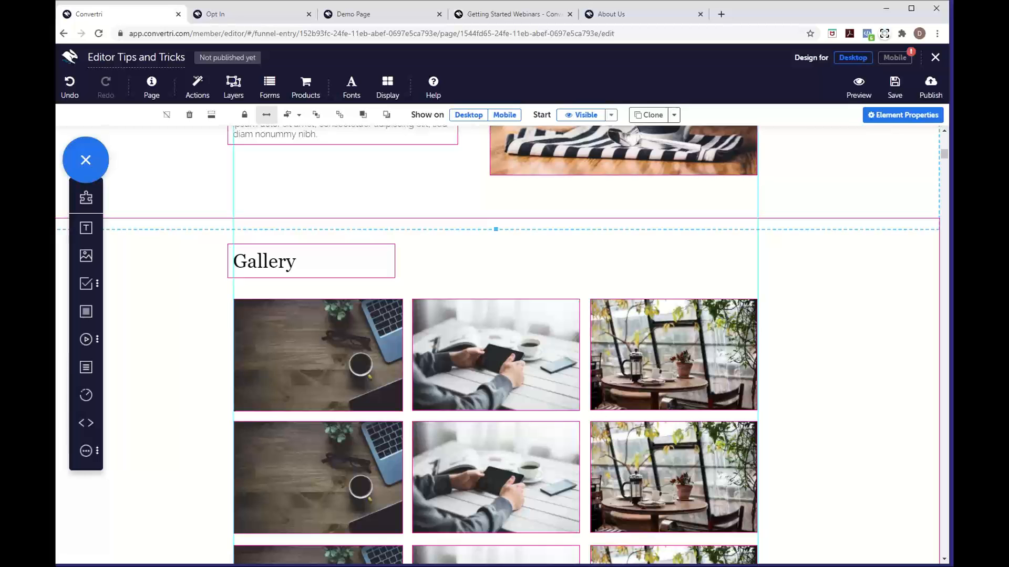
scroll(676, 439, "down", 5)
scroll(676, 440, "down", 10)
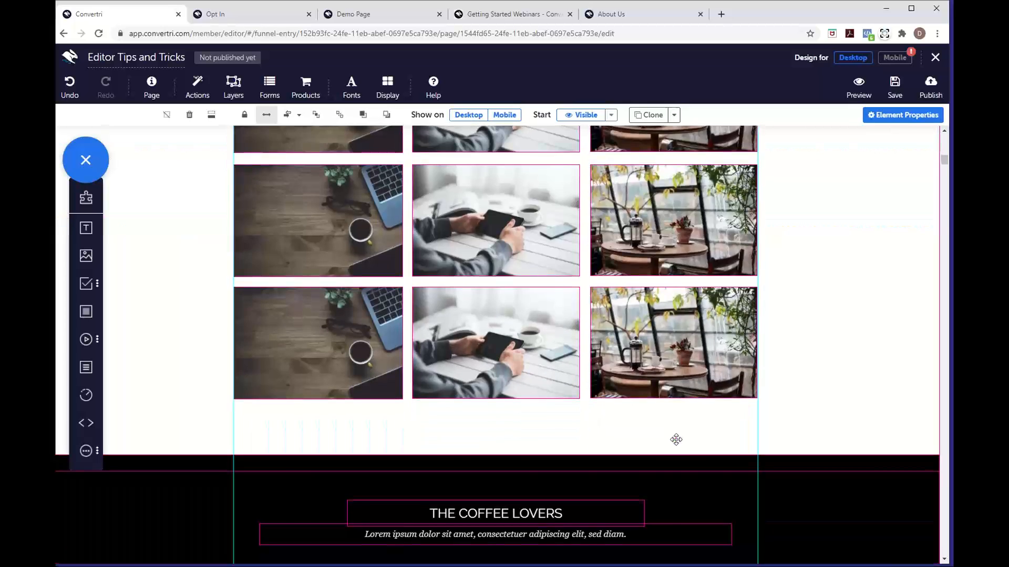
scroll(676, 439, "up", 12)
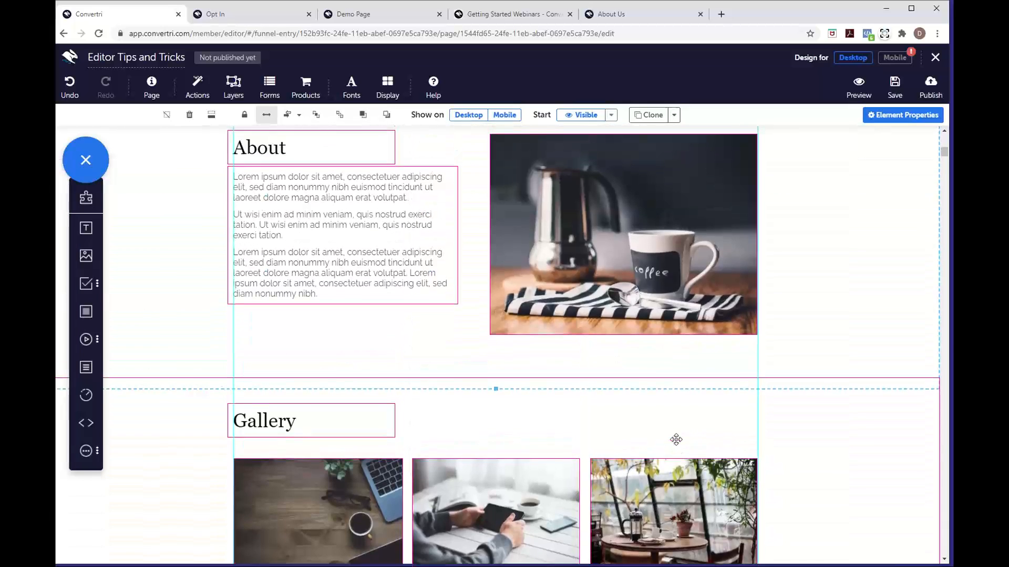
scroll(806, 279, "up", 3)
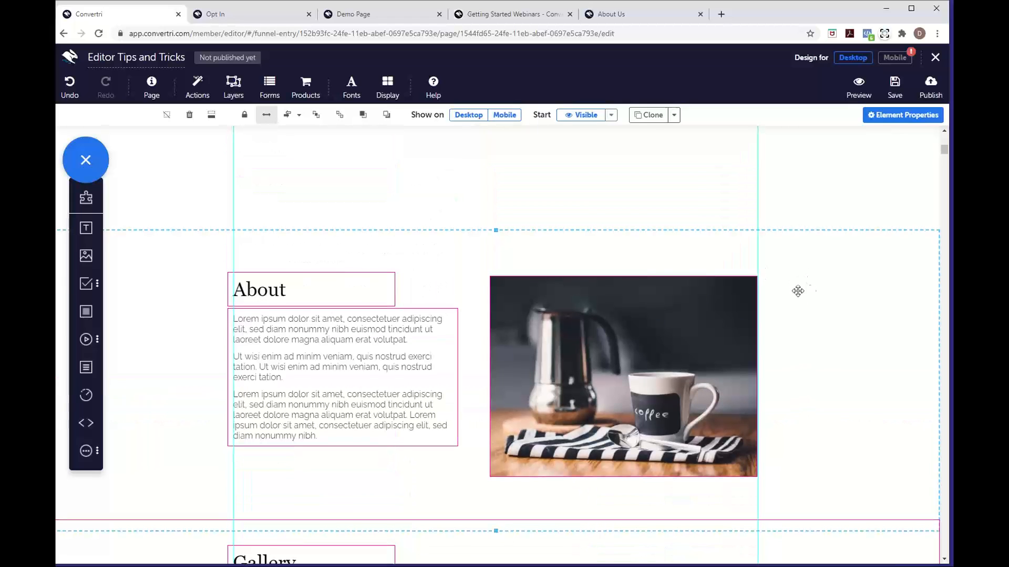
scroll(626, 244, "up", 4)
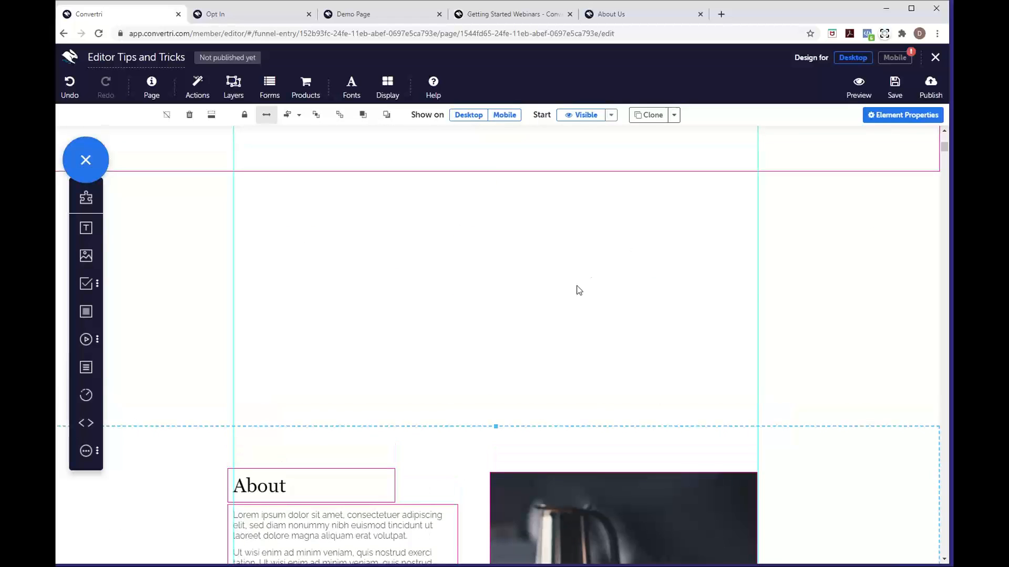
scroll(578, 290, "down", 4)
scroll(579, 290, "up", 4)
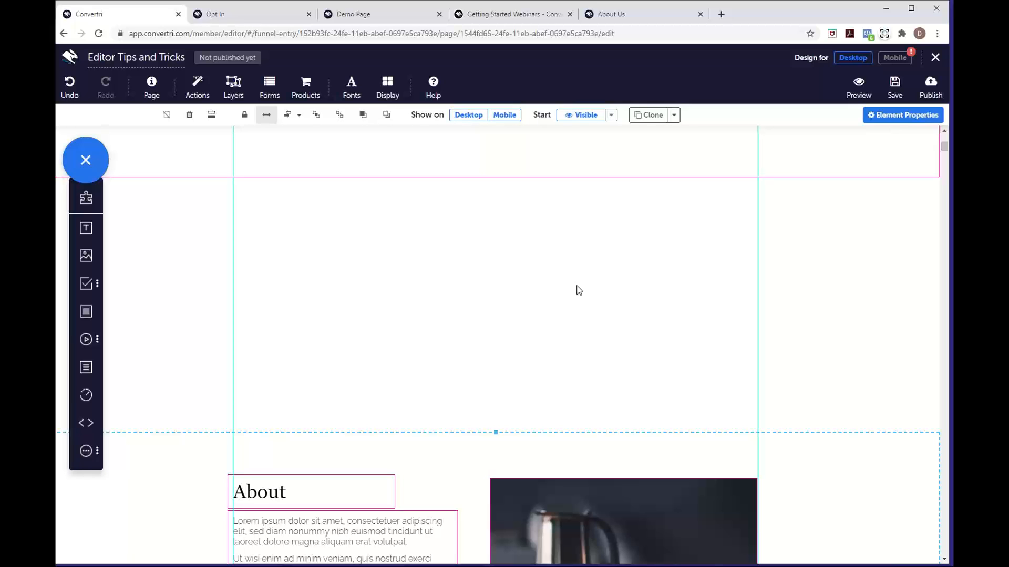
scroll(579, 290, "down", 10)
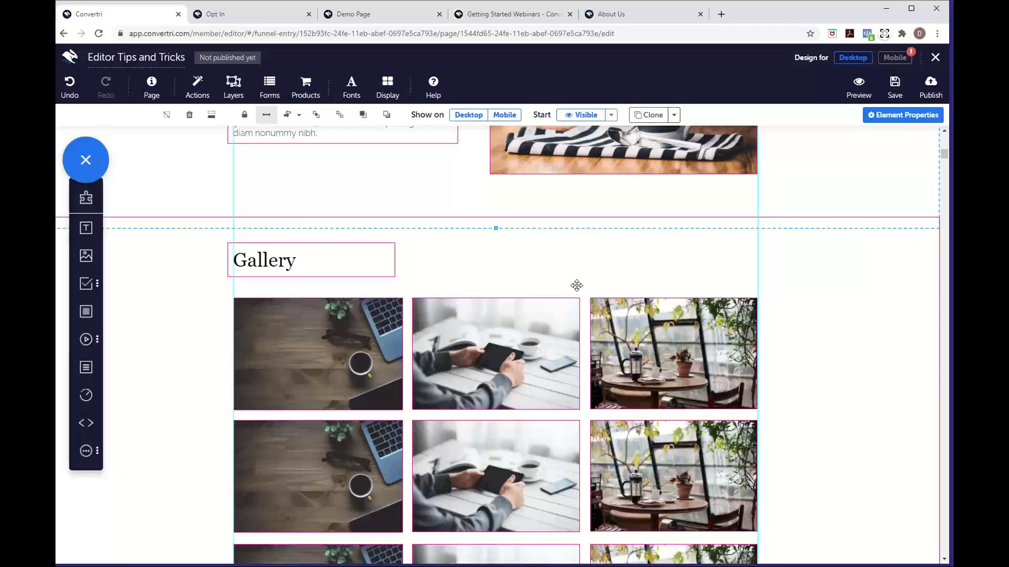
scroll(576, 285, "down", 15)
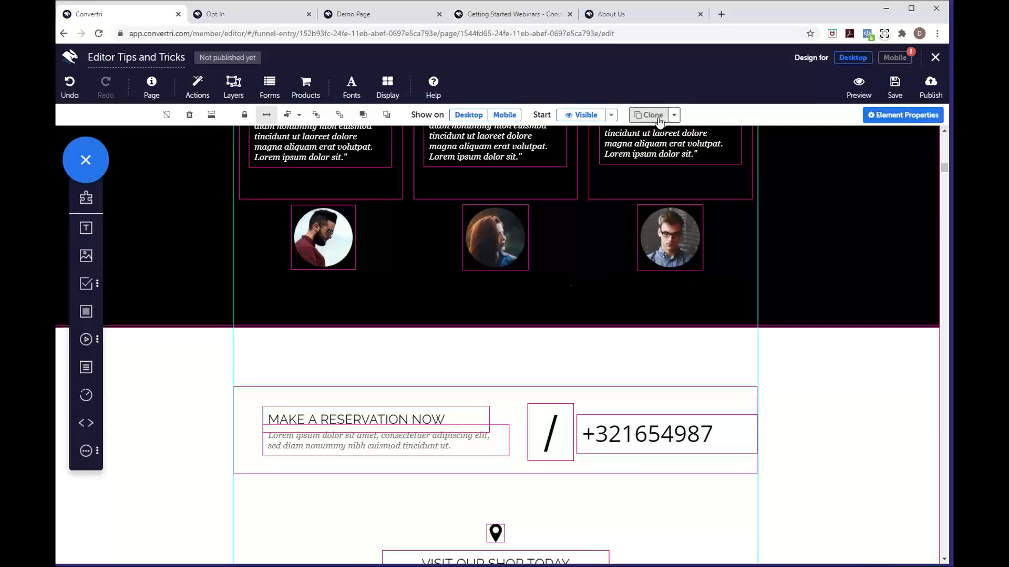
Duplicate the glasses, woman's and bearded man's portraits, placing each copy beside its original
left_click(675, 259)
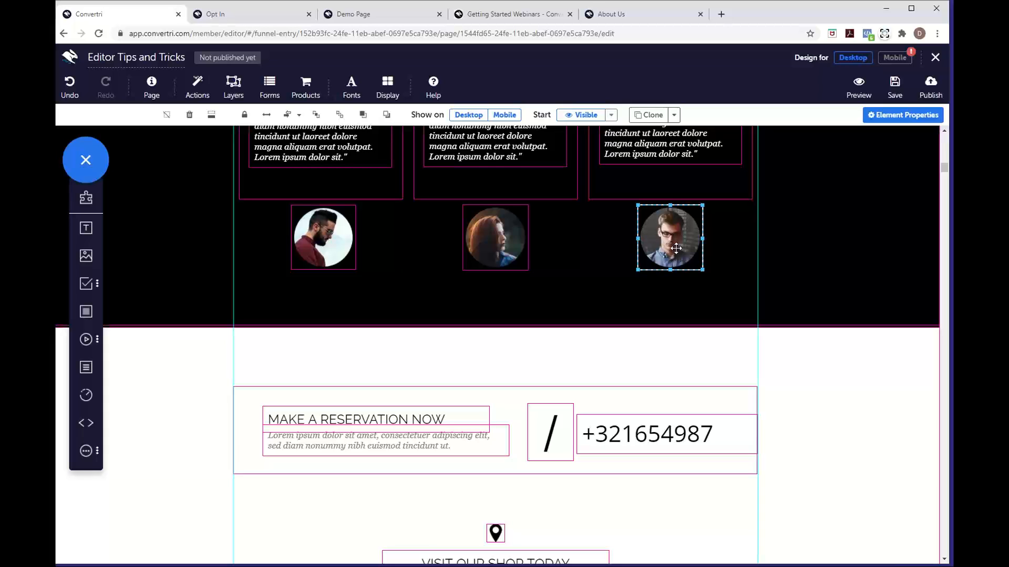
left_click_drag(676, 249, 741, 274)
left_click(483, 245)
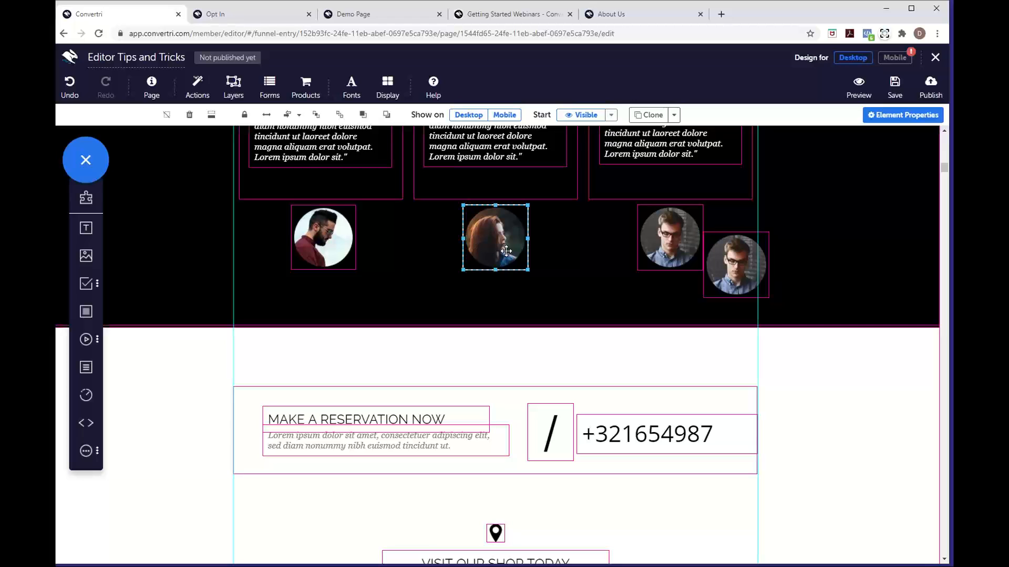
left_click_drag(526, 247, 601, 251)
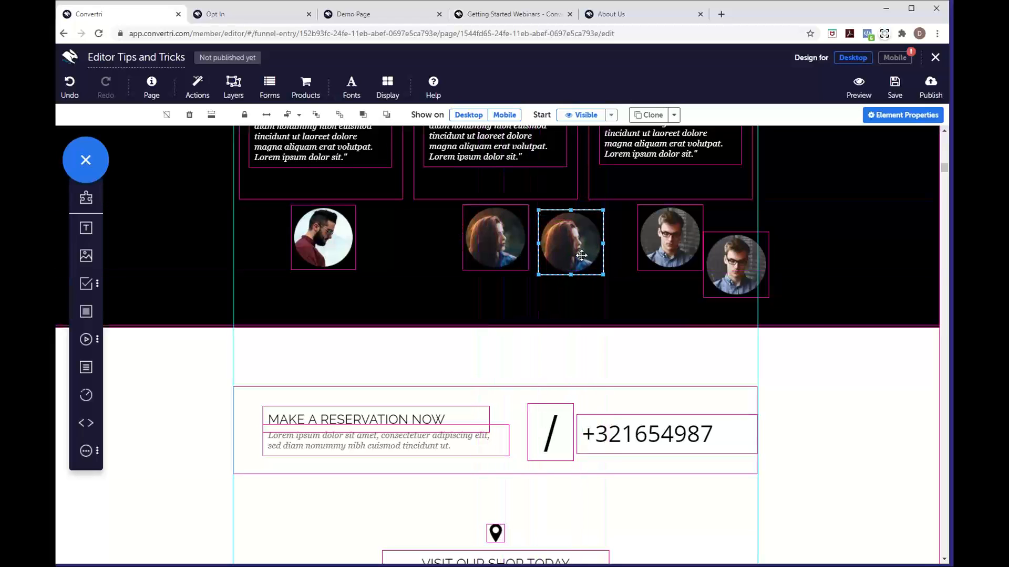
left_click_drag(342, 240, 411, 287)
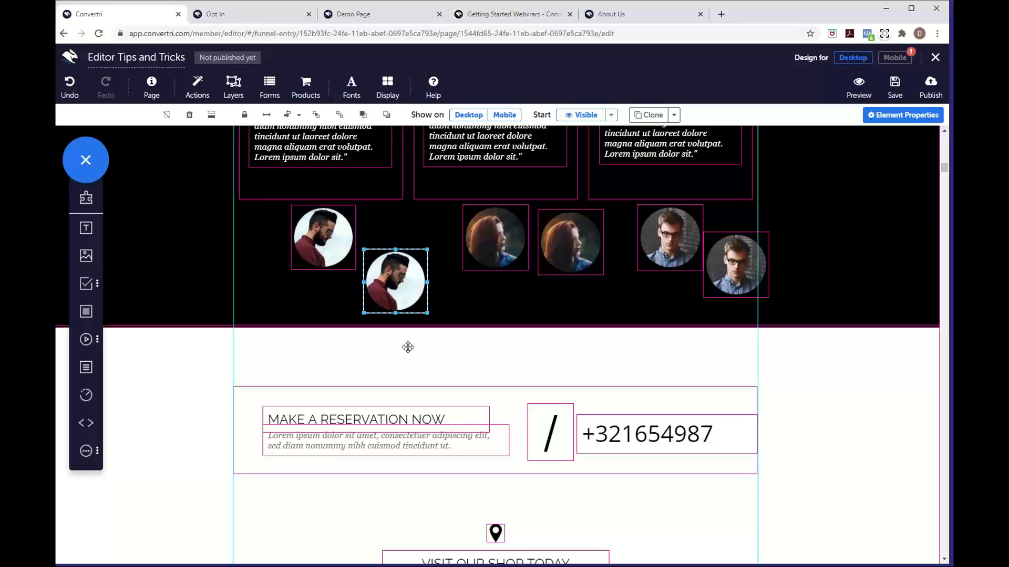
Make a copy of the map-pin icon up and to the right of the original
left_click(494, 532)
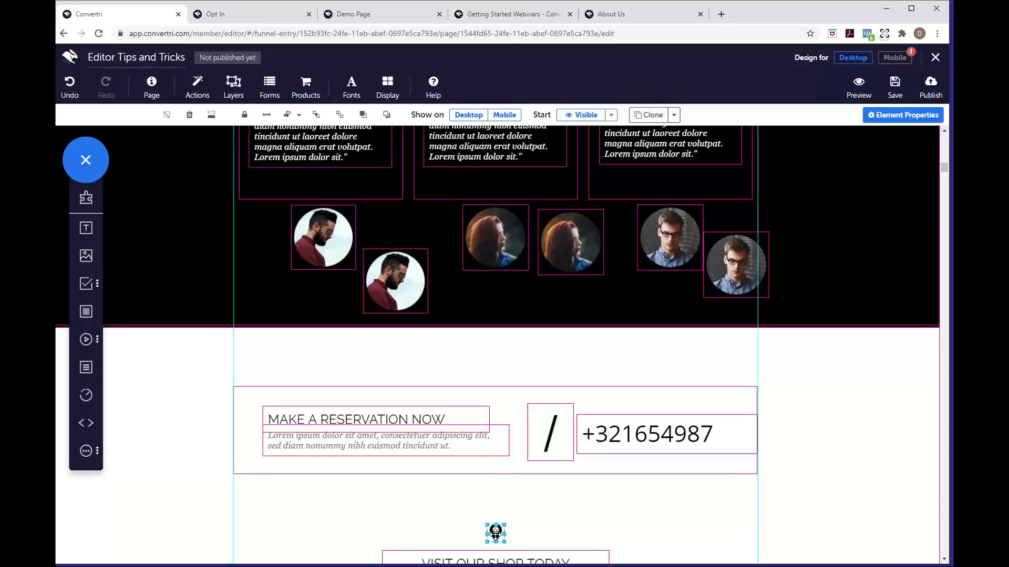
left_click_drag(498, 536, 547, 521)
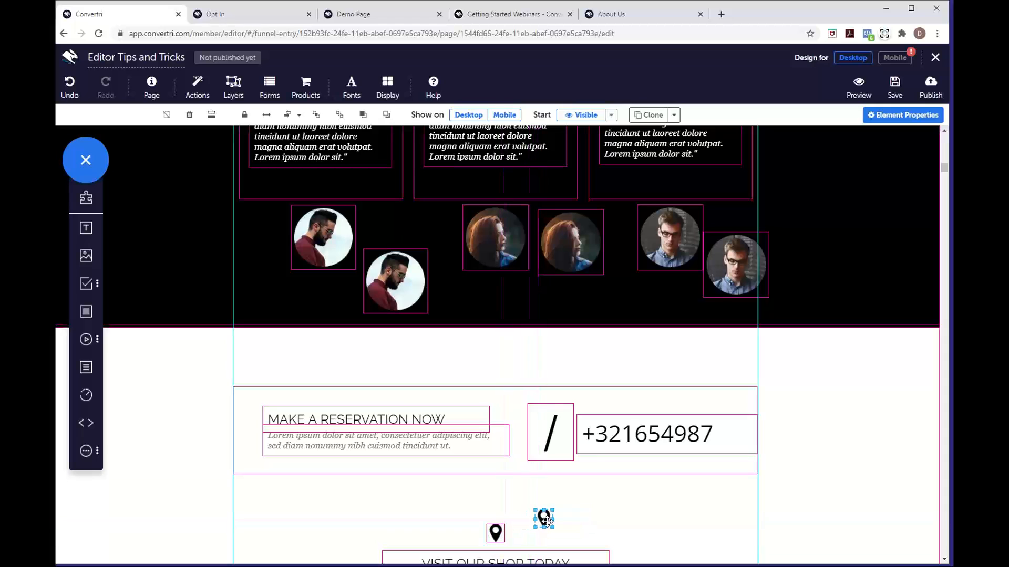
left_click(619, 520)
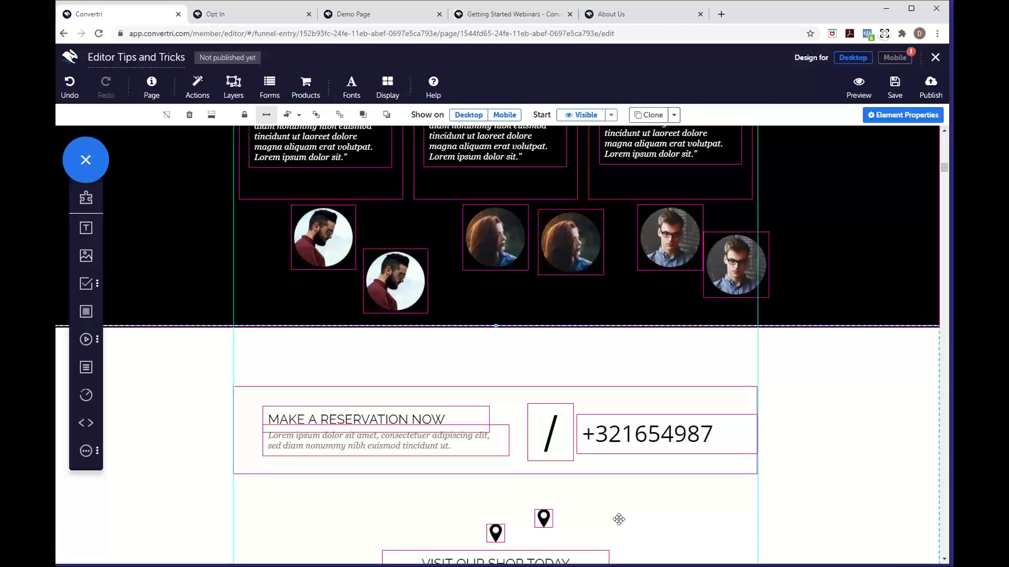
scroll(569, 360, "up", 3)
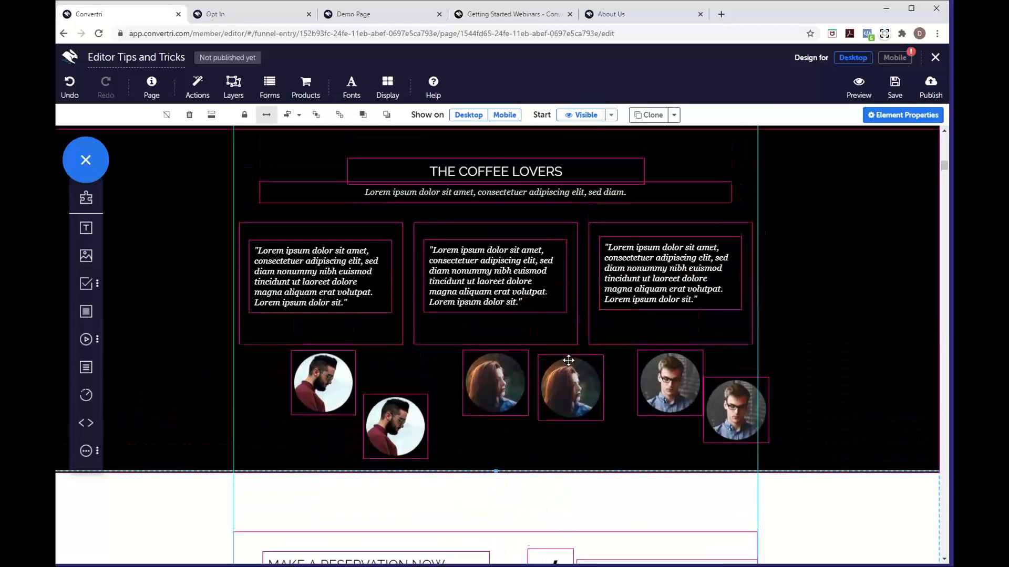
scroll(568, 360, "up", 2)
scroll(568, 360, "down", 1)
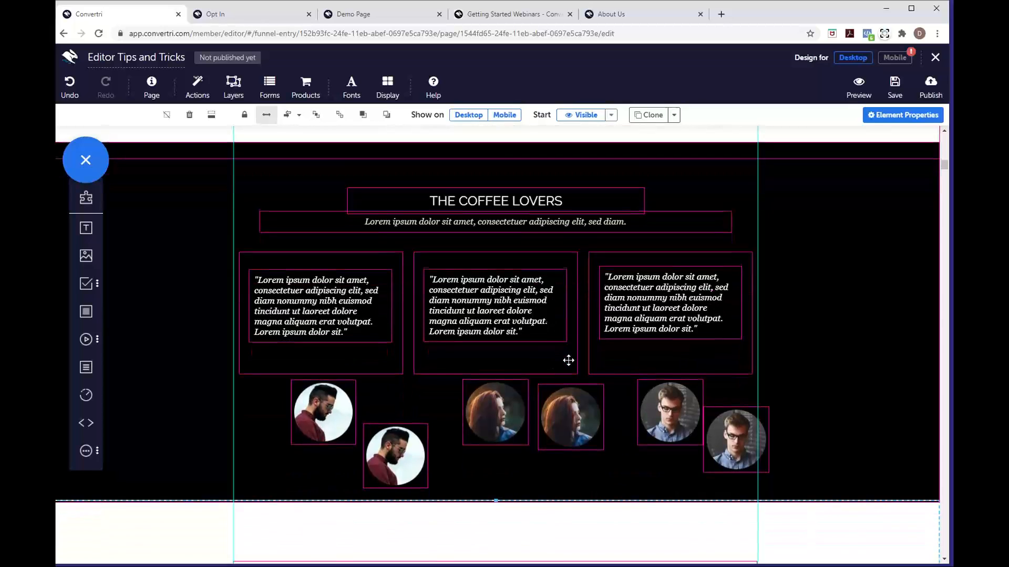
scroll(568, 361, "down", 1)
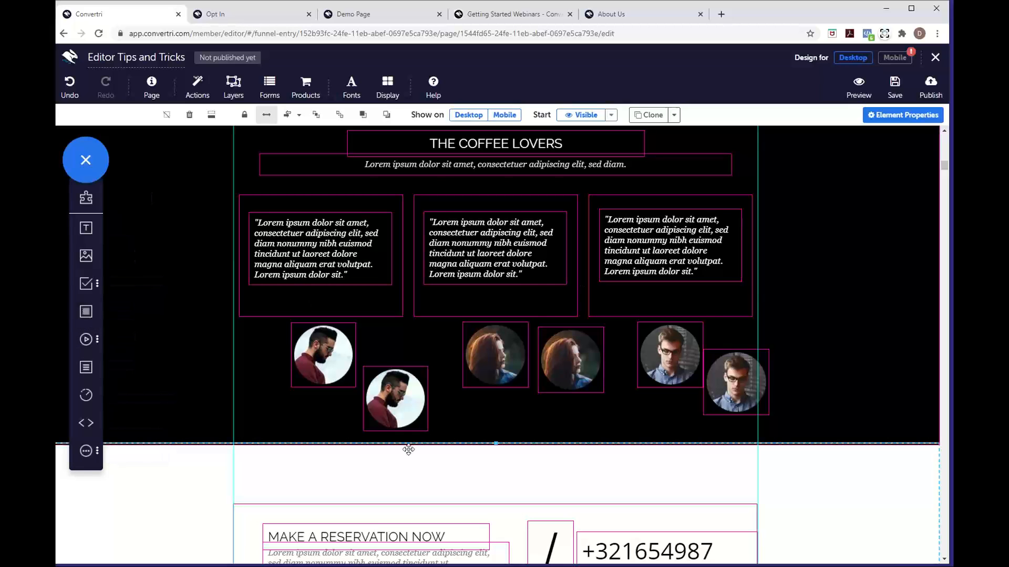
Size a new grey panel to cover all six portraits and send it behind them
left_click(86, 312)
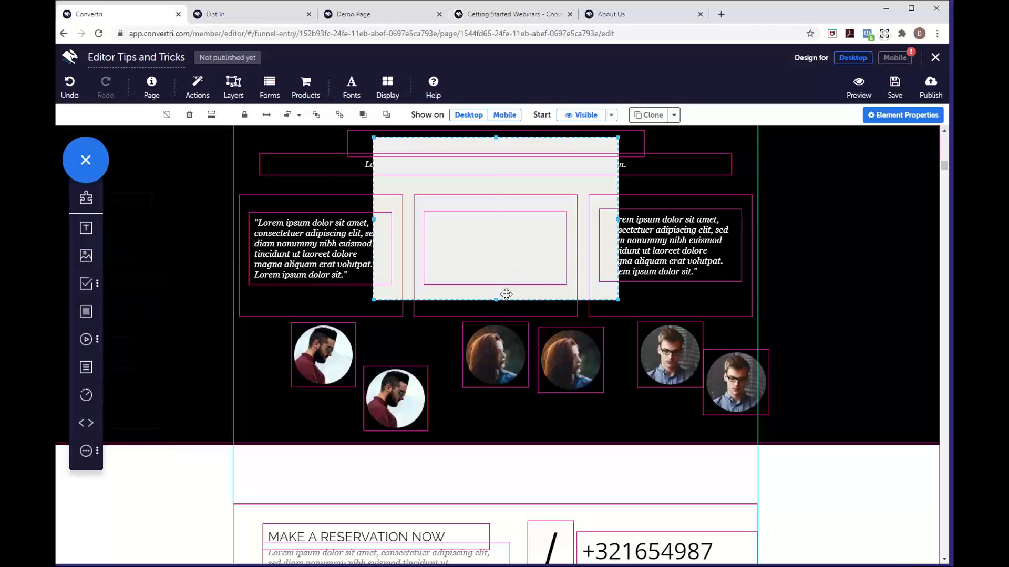
left_click_drag(511, 292, 373, 434)
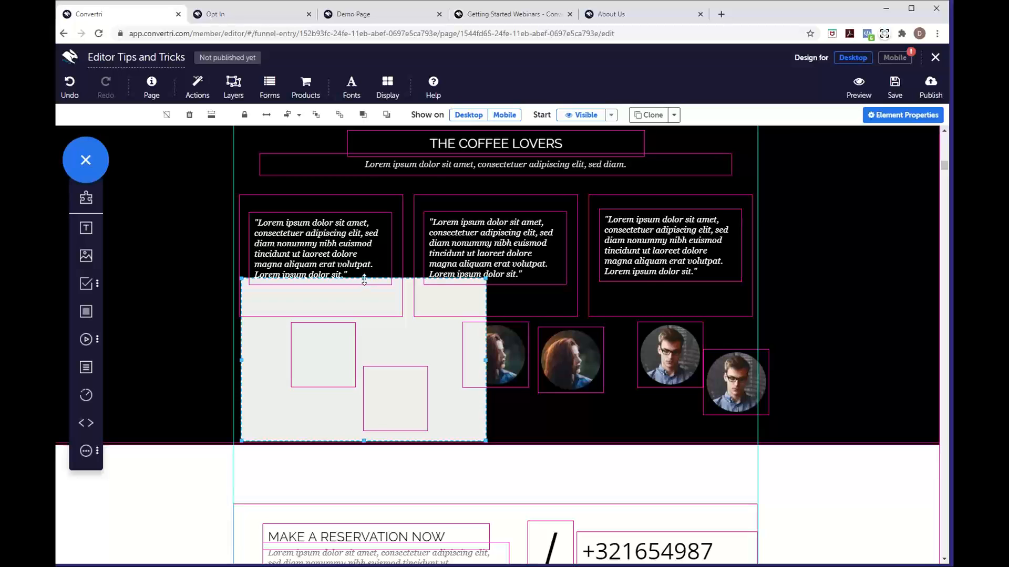
left_click_drag(362, 279, 362, 317)
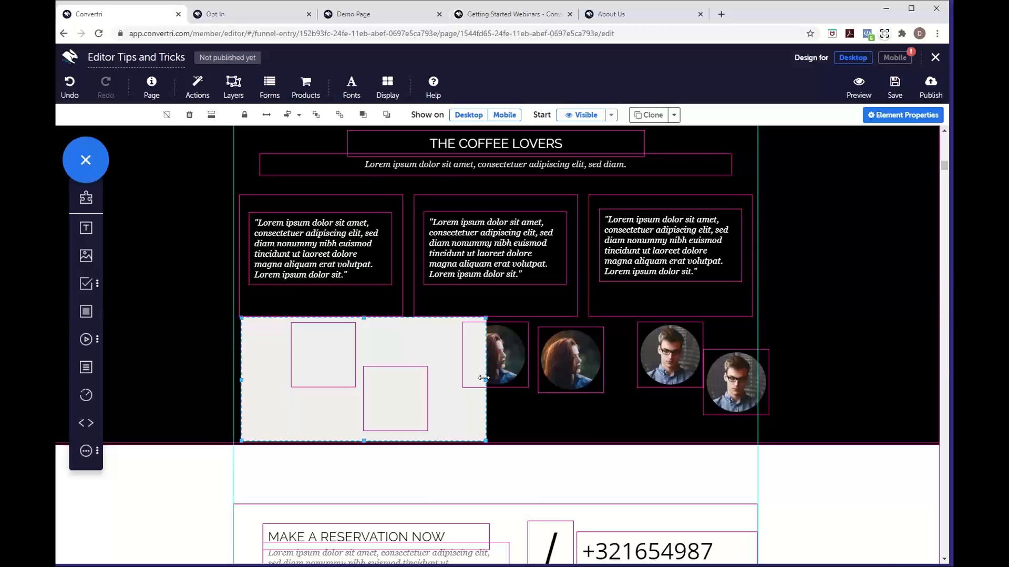
left_click_drag(486, 382, 775, 387)
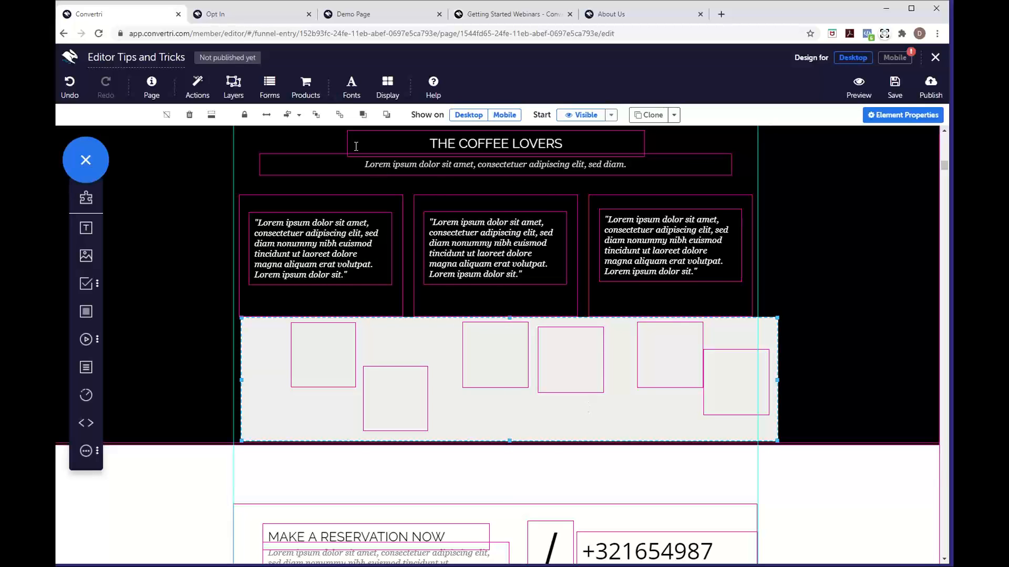
left_click(342, 118)
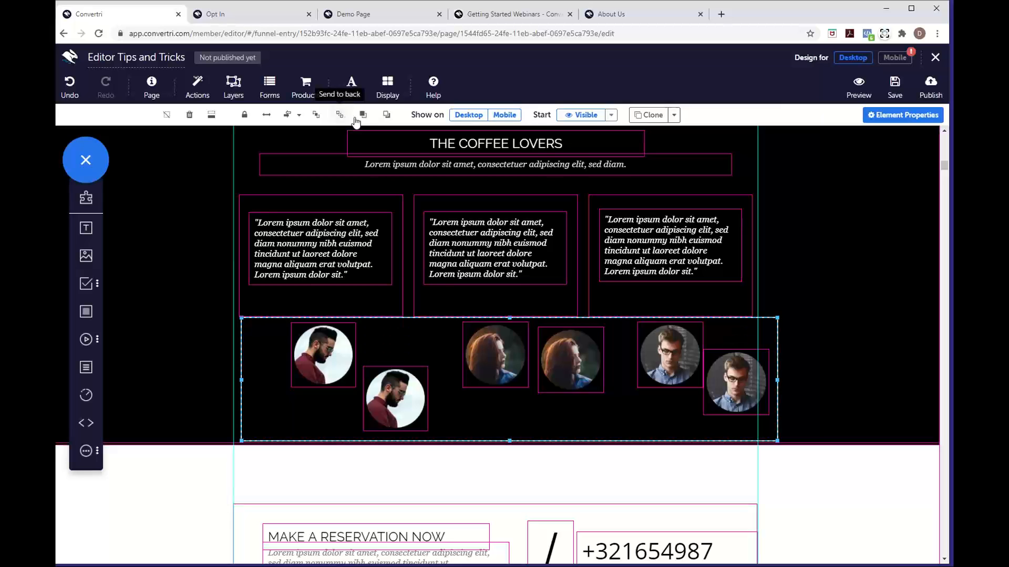
left_click(365, 120)
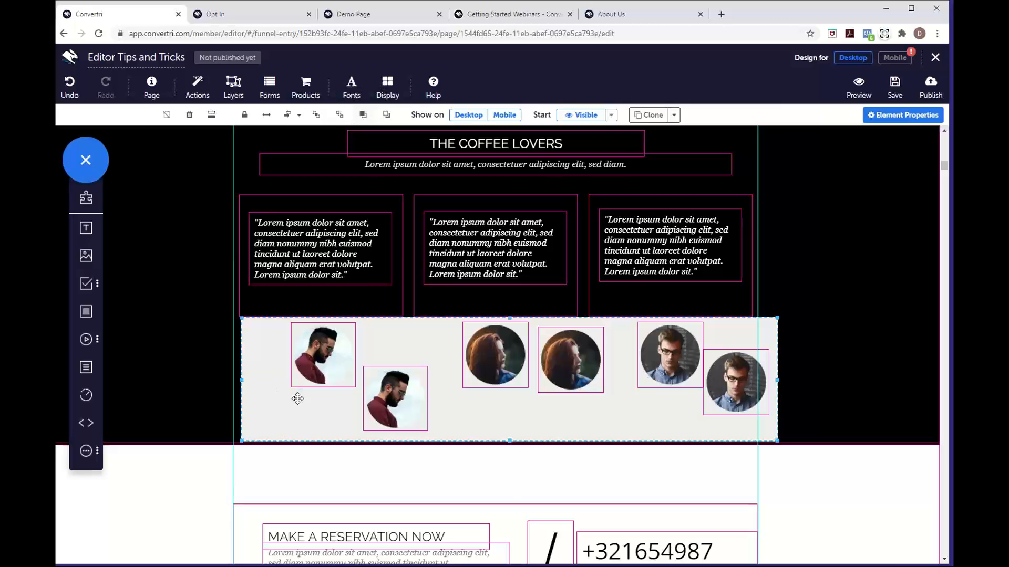
mouse_move(295, 398)
left_mouse_down()
mouse_move(291, 409)
mouse_move(315, 398)
mouse_move(277, 423)
mouse_move(329, 405)
mouse_move(290, 402)
left_mouse_up()
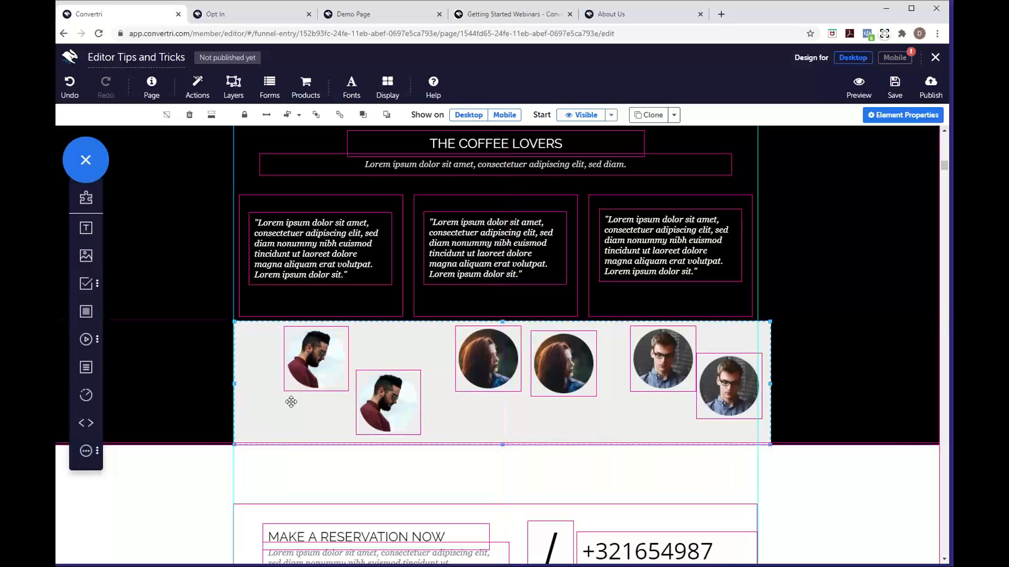
Apply Middle Align and then Justify Horizontally to the six portraits in the grey container
left_click(298, 119)
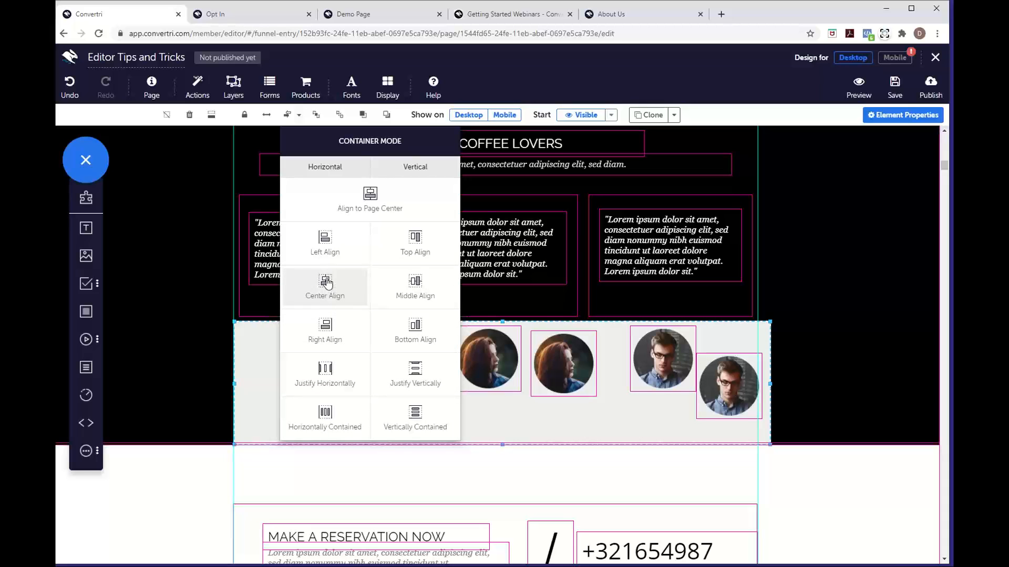
left_click(416, 288)
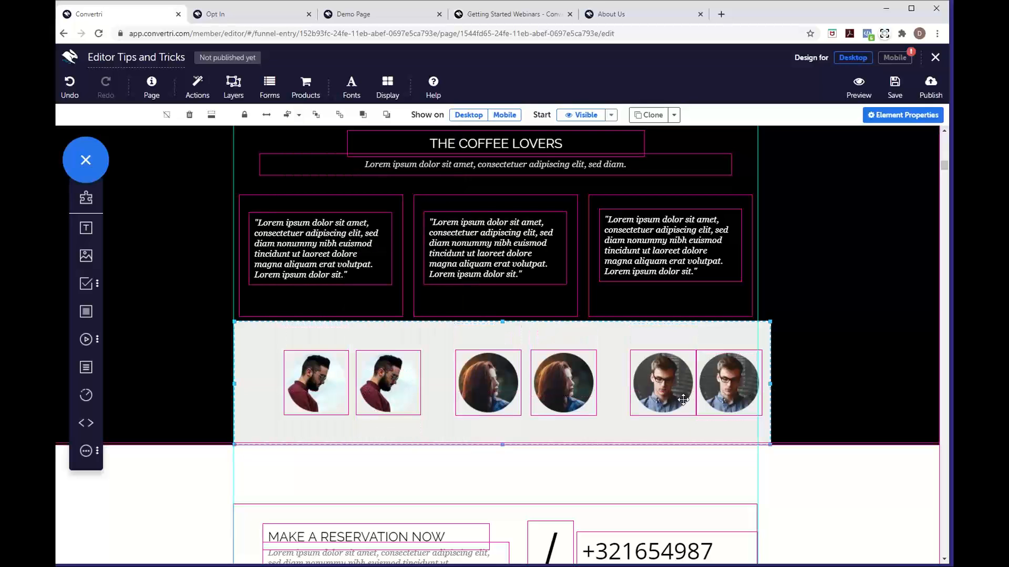
left_click(299, 116)
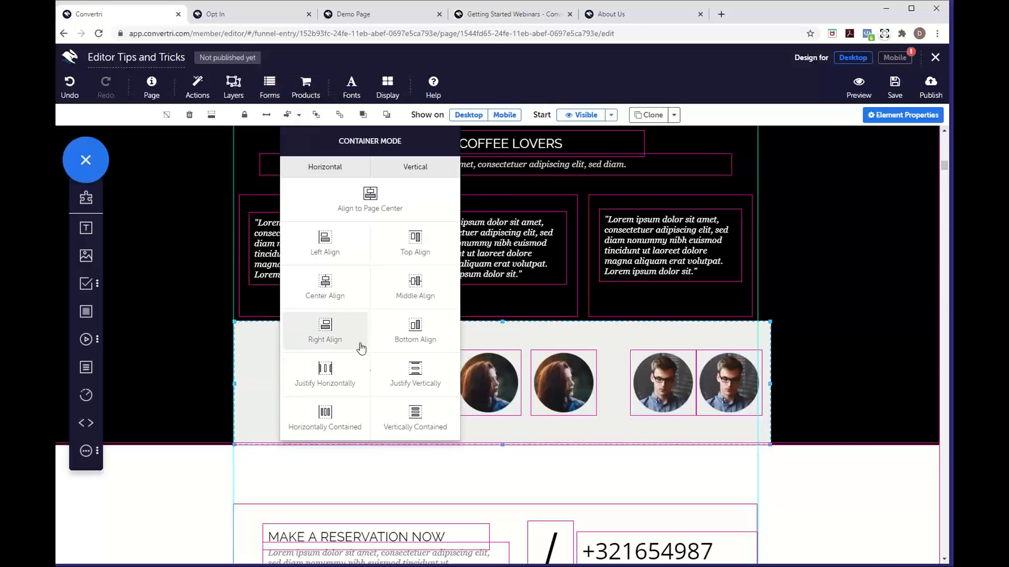
left_click(346, 388)
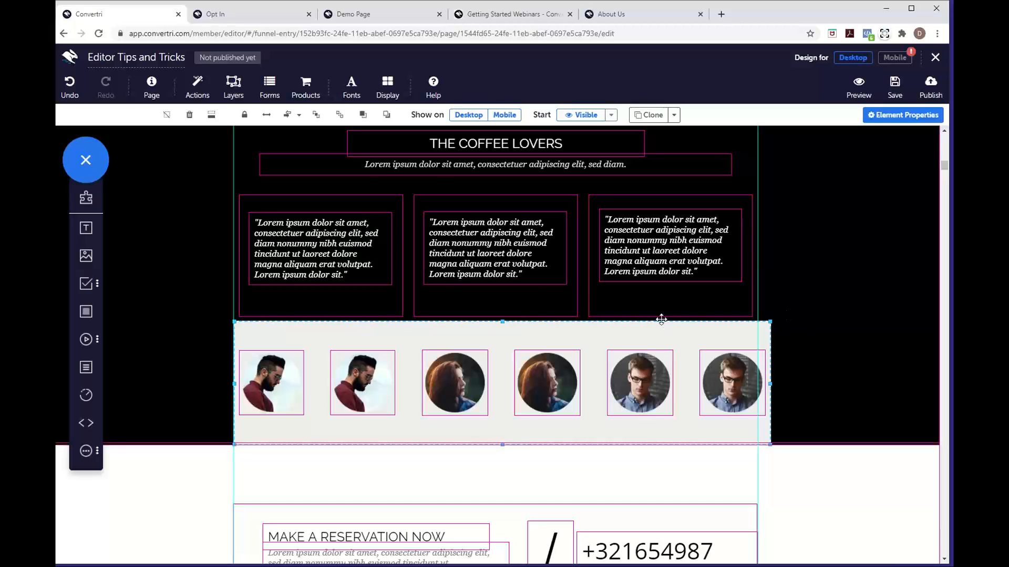
Preview the mobile layout, checking the Bread heading stacks above its paragraph, then return to desktop
scroll(578, 277, "up", 10)
scroll(578, 277, "up", 10)
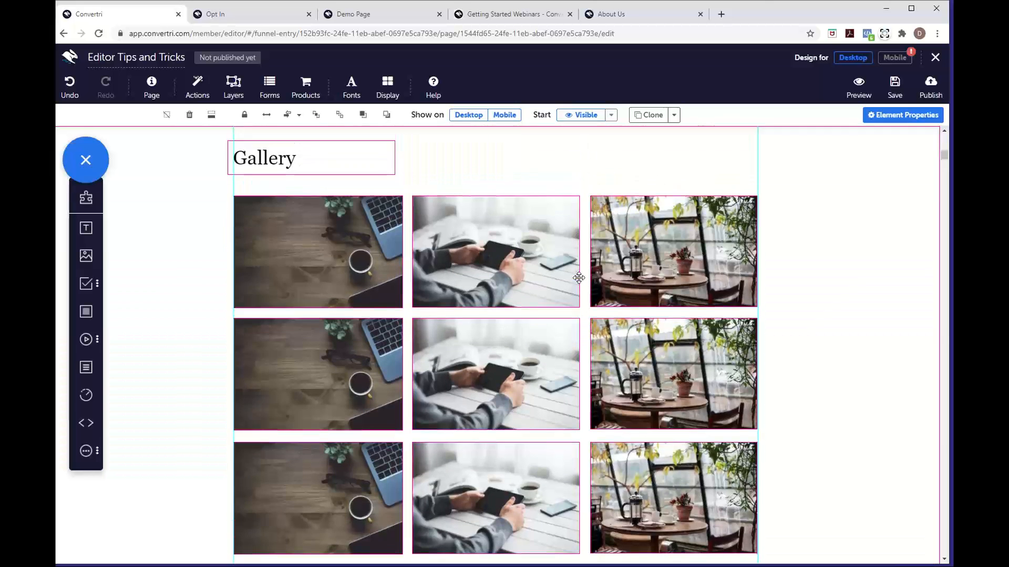
scroll(580, 281, "up", 10)
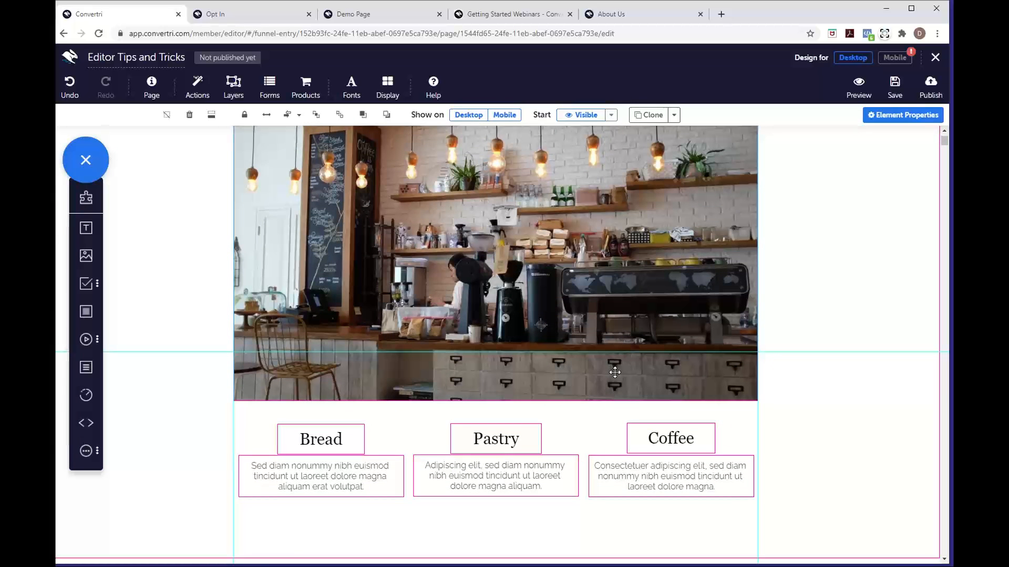
scroll(615, 372, "up", 1)
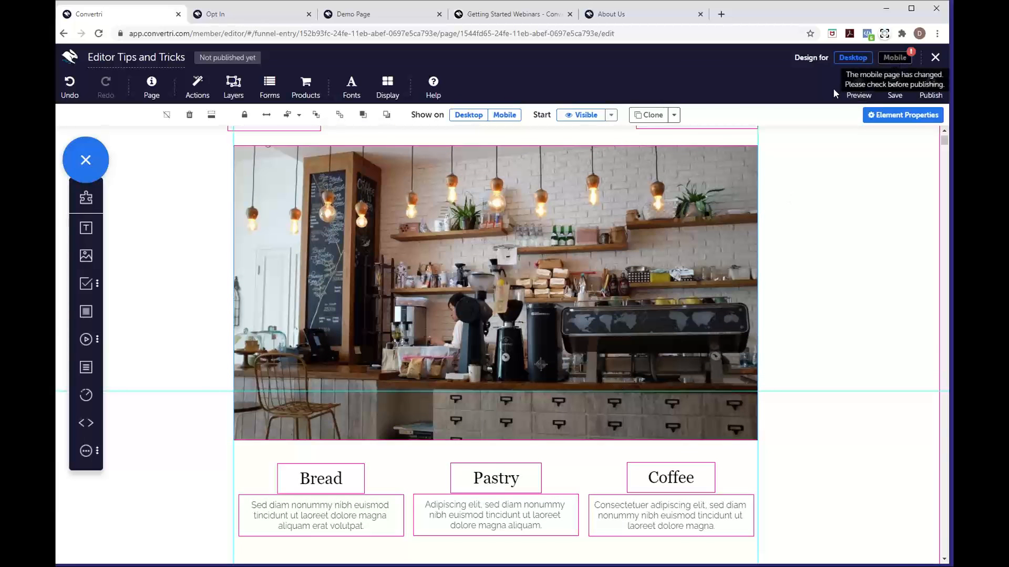
left_click(894, 57)
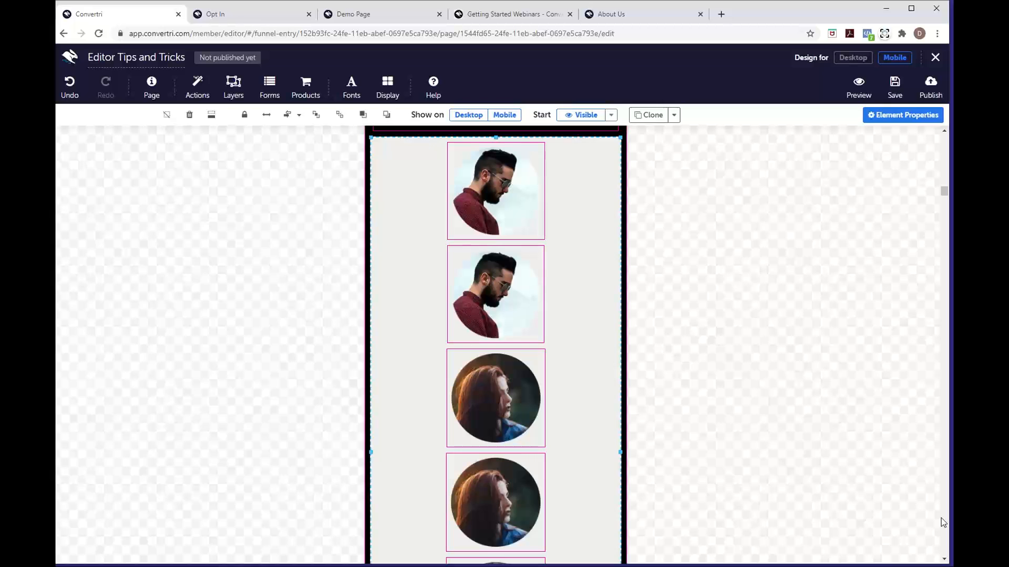
scroll(755, 345, "up", 15)
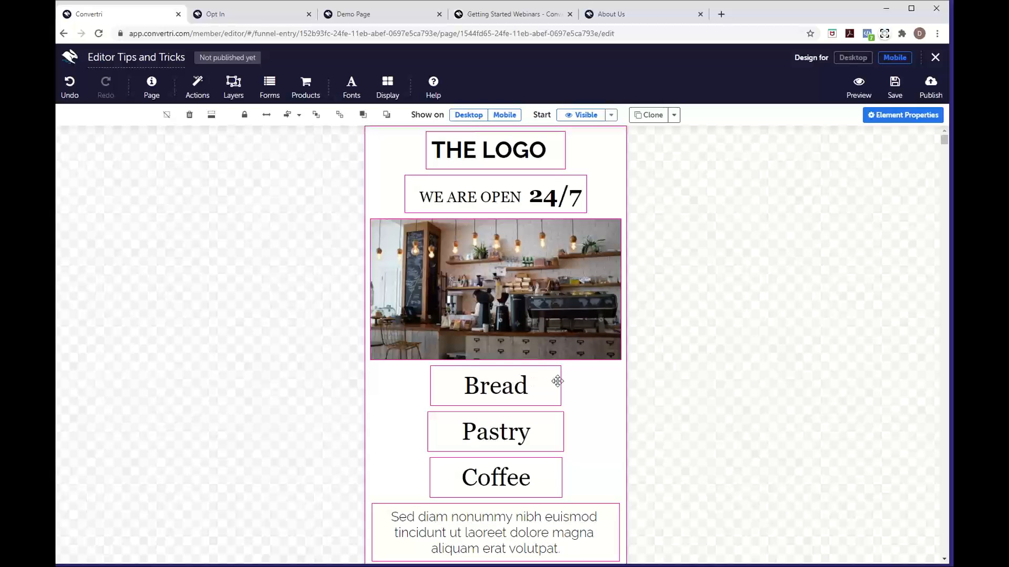
left_click(558, 381)
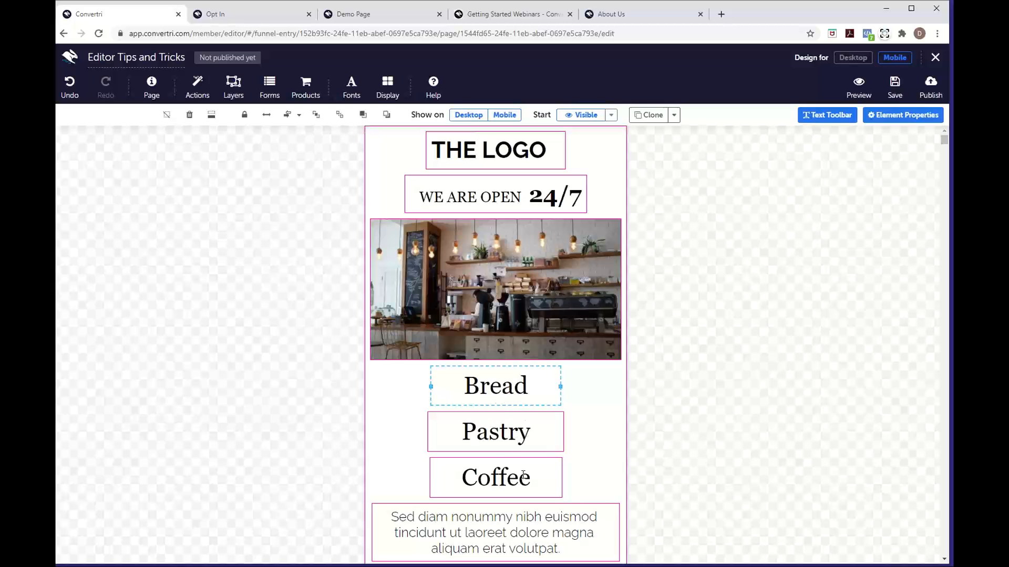
scroll(555, 465, "down", 2)
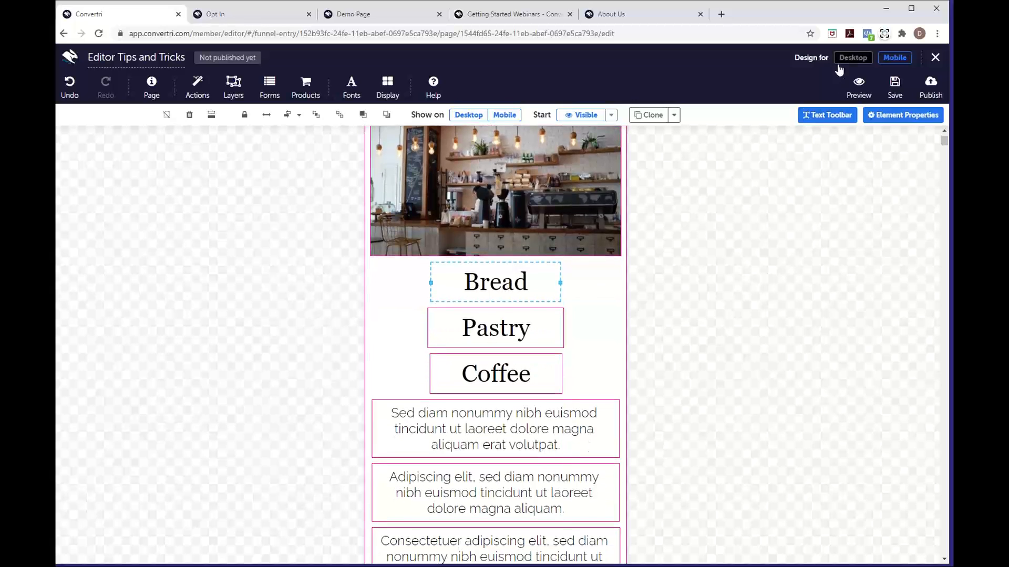
left_click(852, 57)
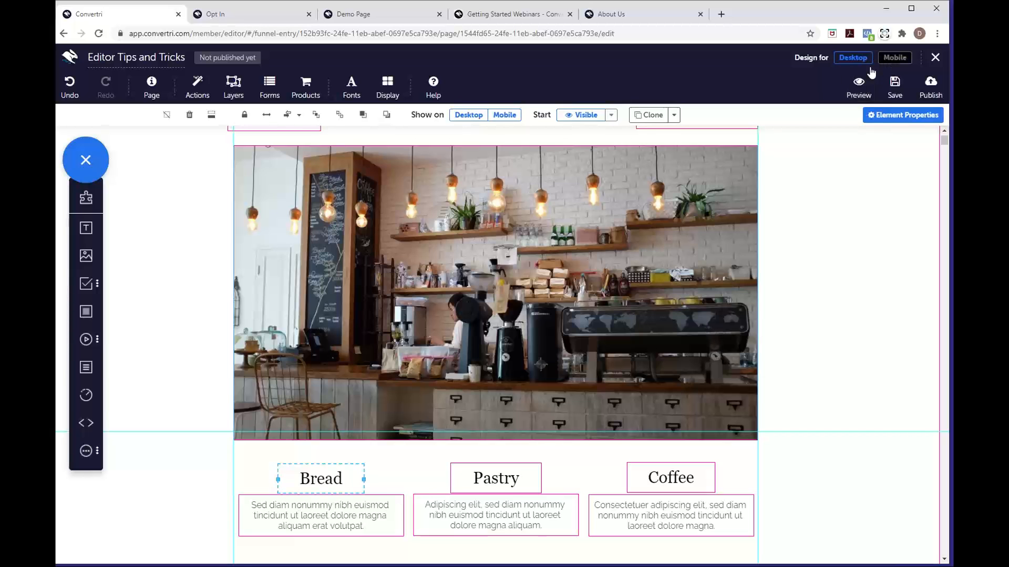
Compare the columns section in mobile and desktop layouts several times, ending on desktop
left_click(894, 57)
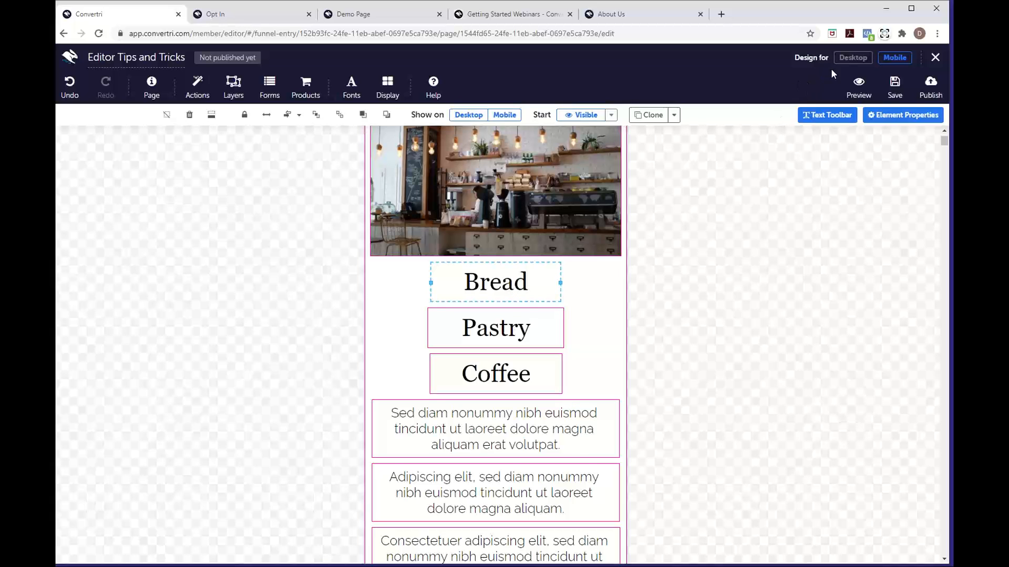
left_click(851, 58)
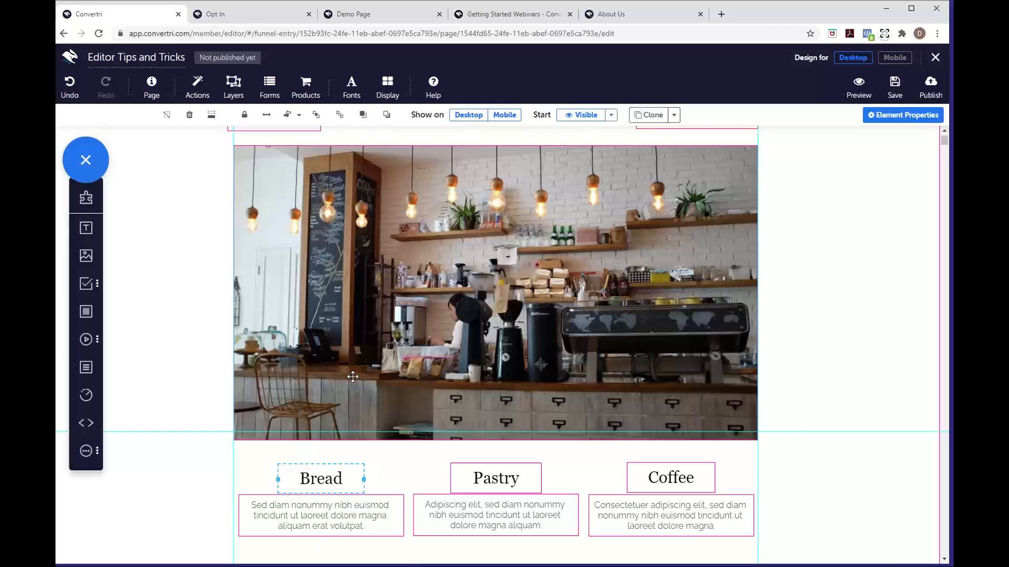
scroll(353, 377, "up", 1)
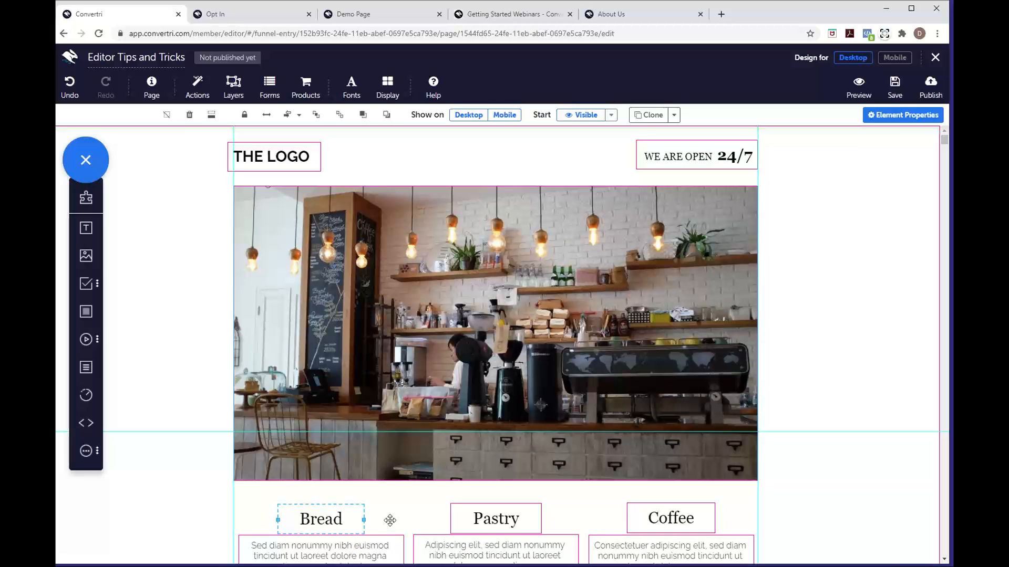
scroll(389, 520, "down", 1)
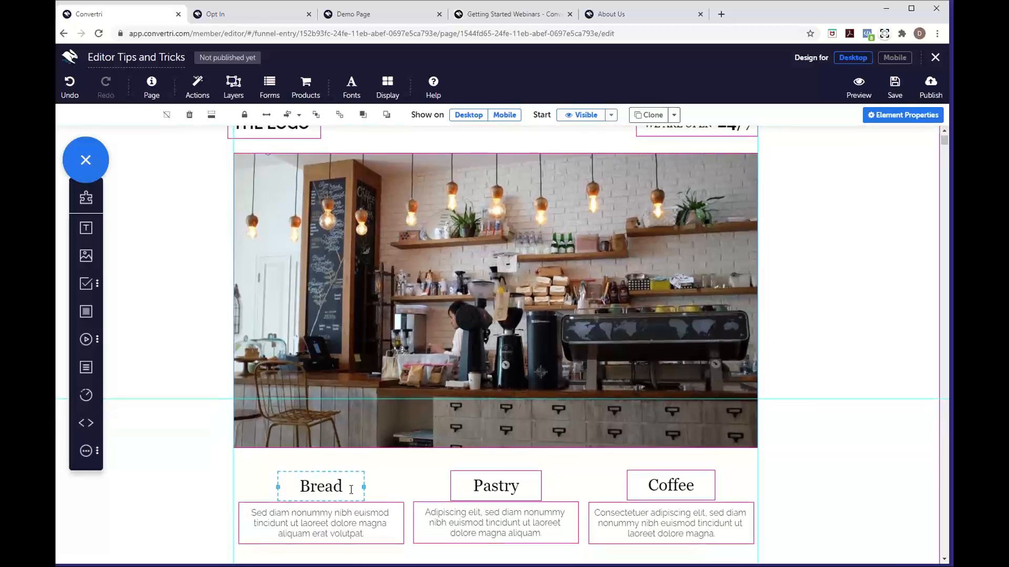
left_click(407, 488)
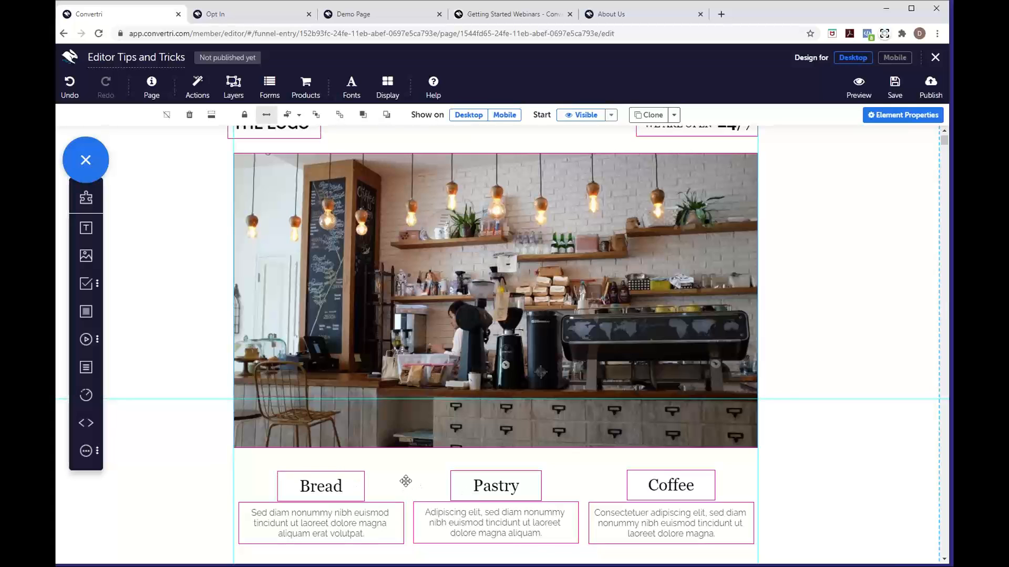
scroll(405, 481, "up", 1)
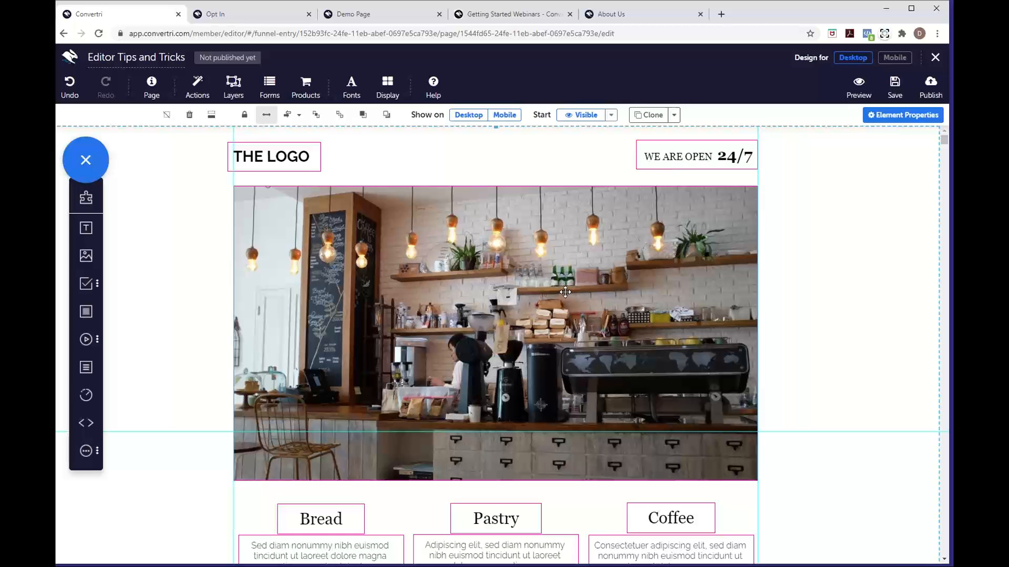
left_click(886, 62)
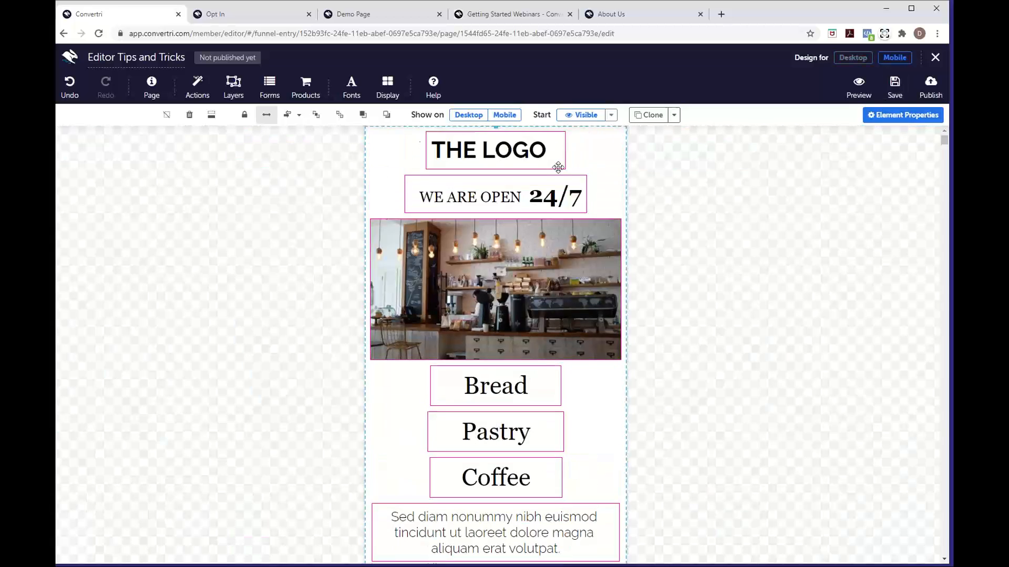
left_click(863, 59)
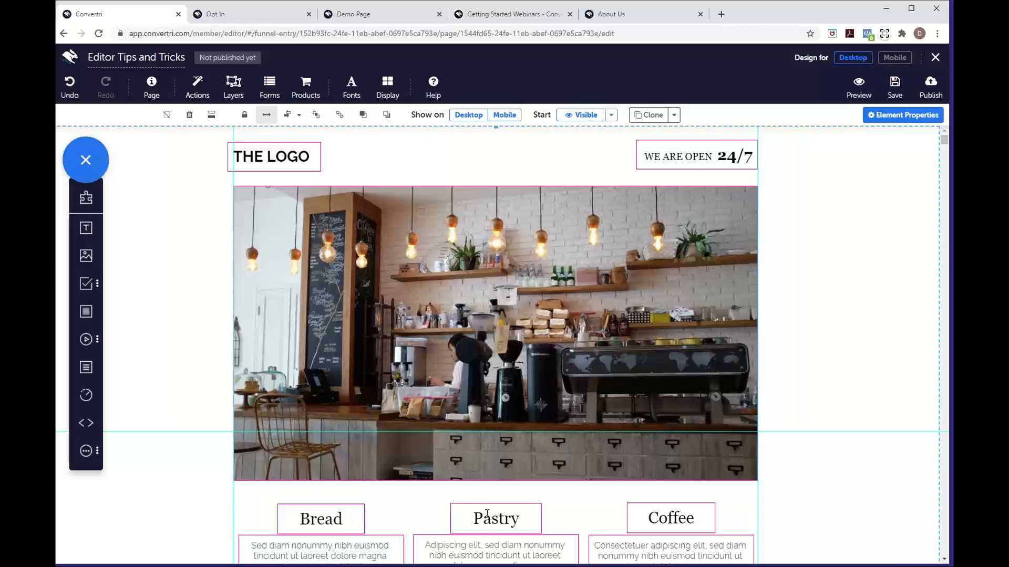
left_click(884, 60)
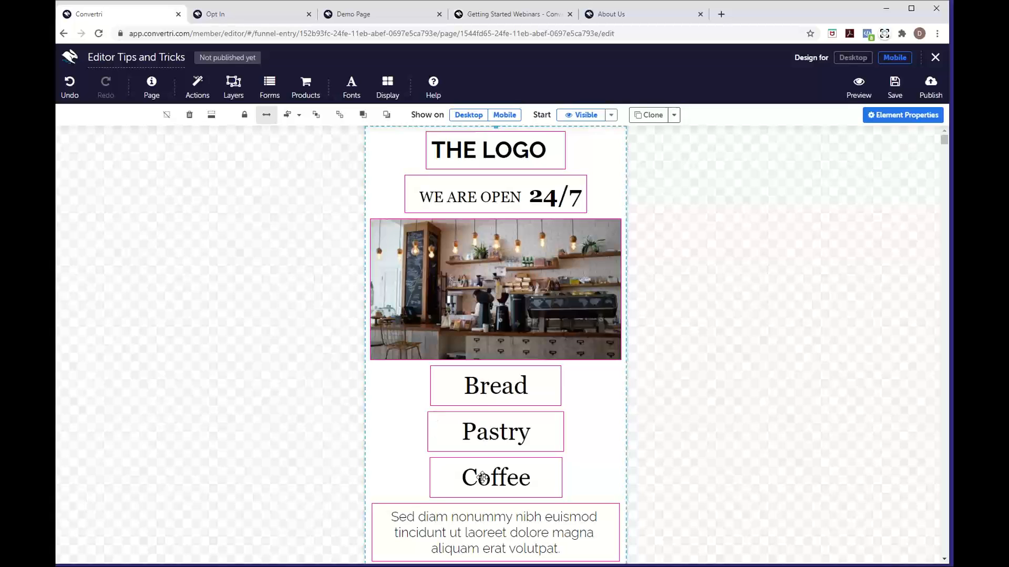
left_click(852, 57)
scroll(445, 411, "down", 3)
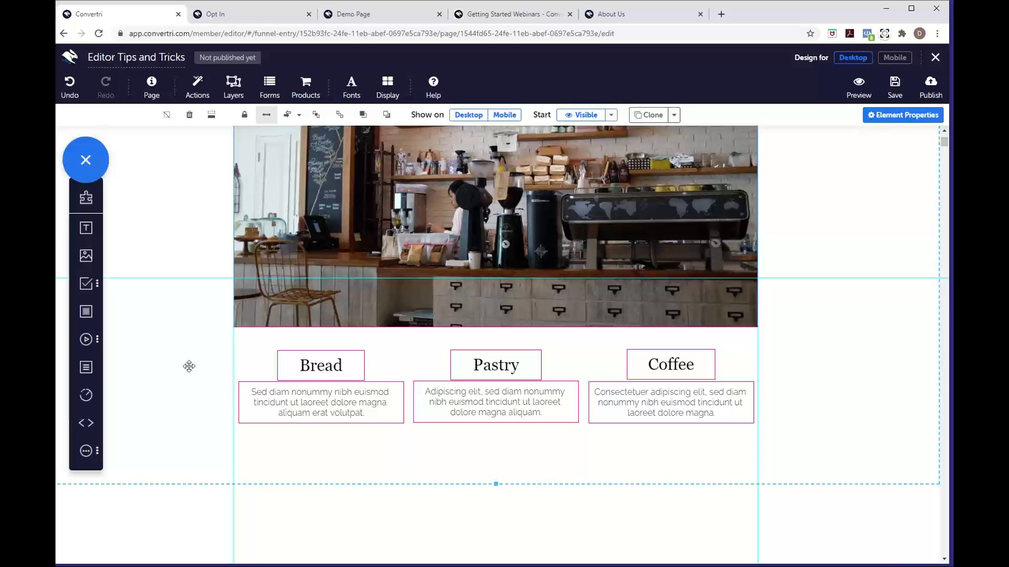
Add a panel sized to the Bread column and place it behind the Bread heading and text
left_click(86, 318)
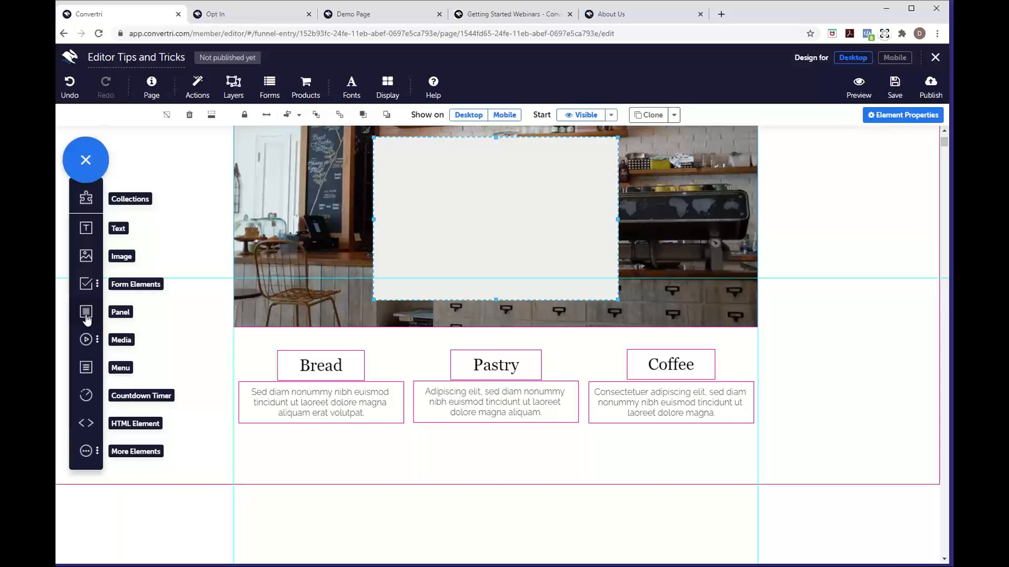
left_click_drag(425, 263, 286, 415)
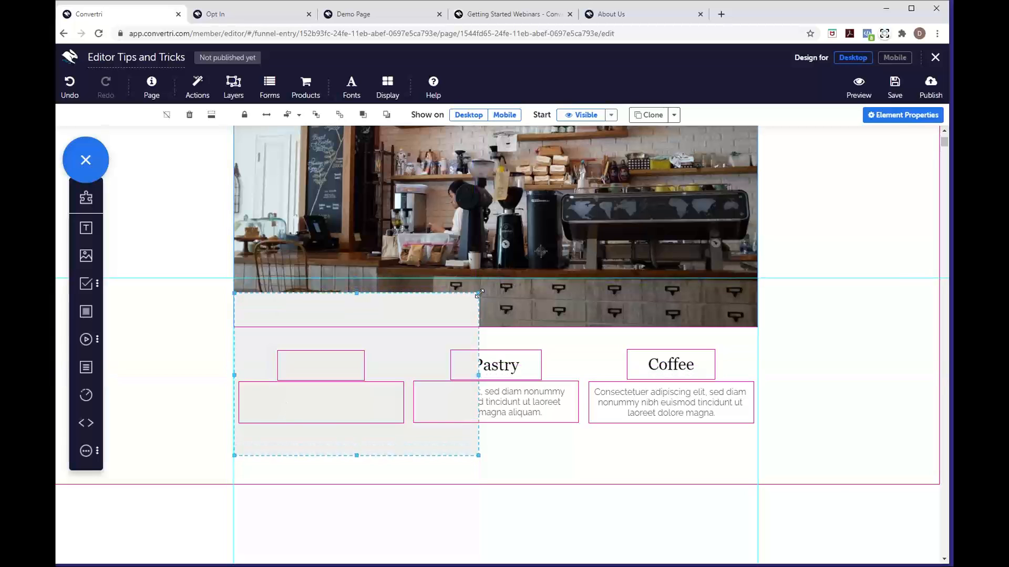
left_click_drag(478, 293, 409, 339)
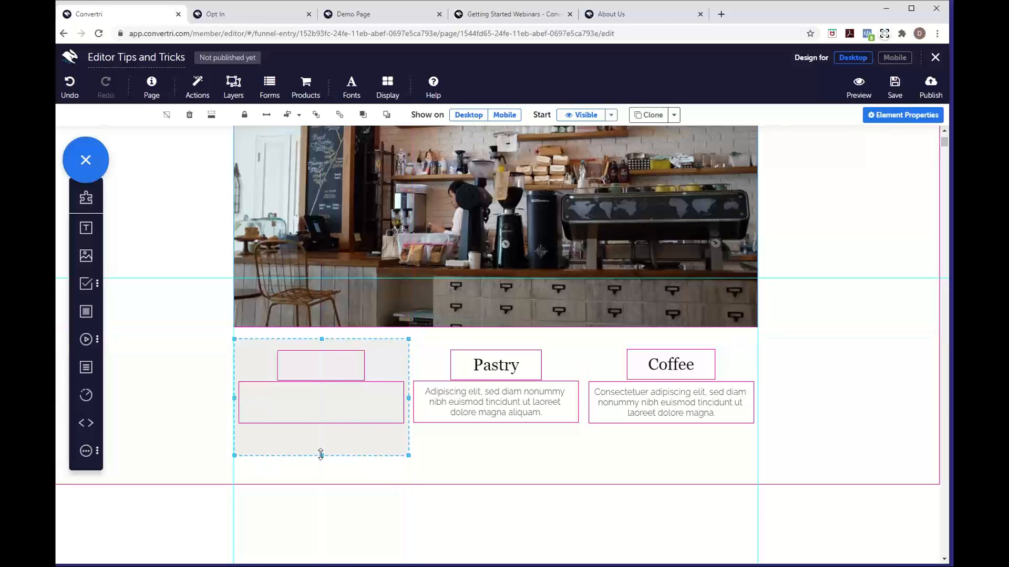
left_click_drag(321, 455, 317, 441)
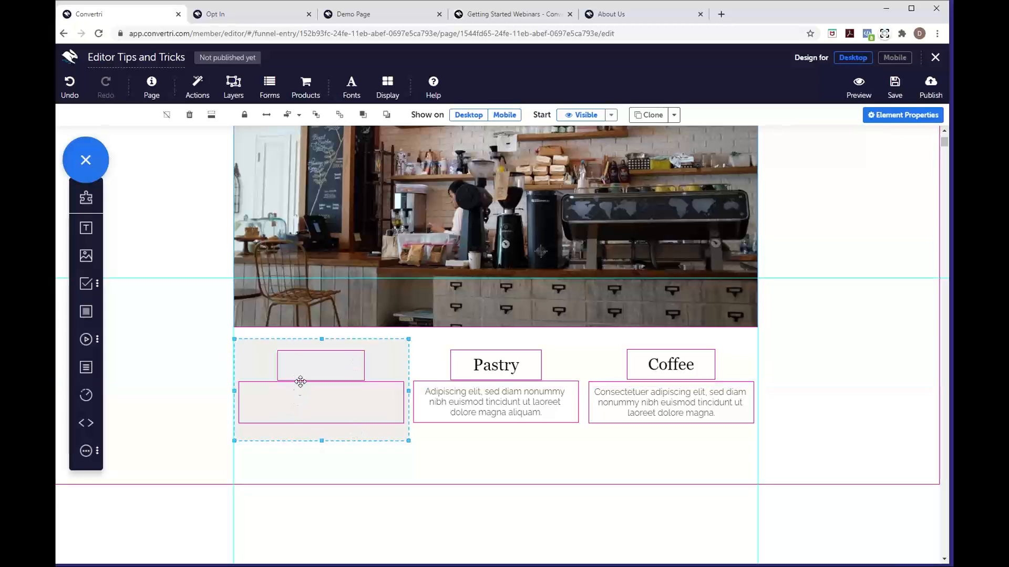
left_click(337, 120)
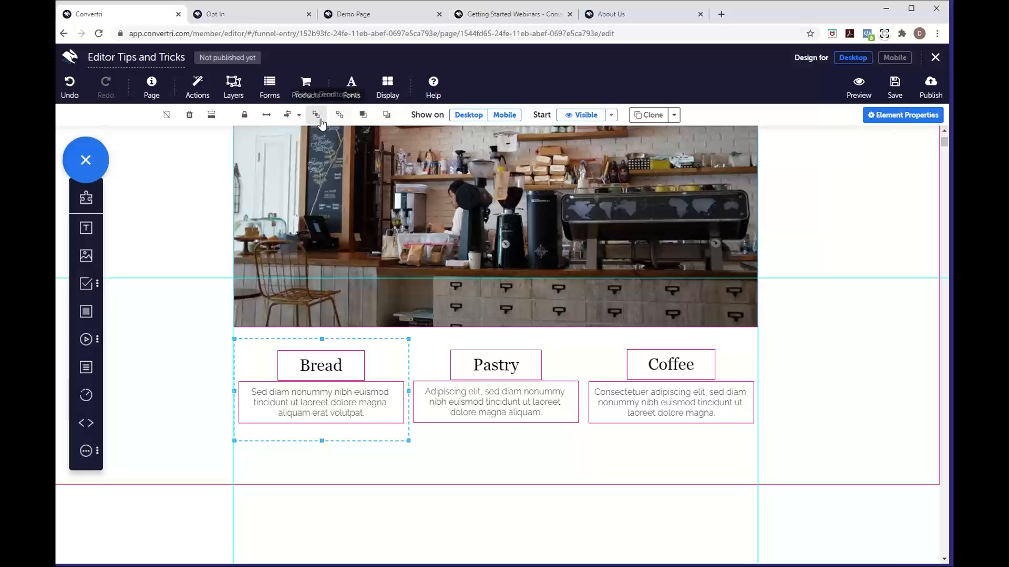
left_click(363, 119)
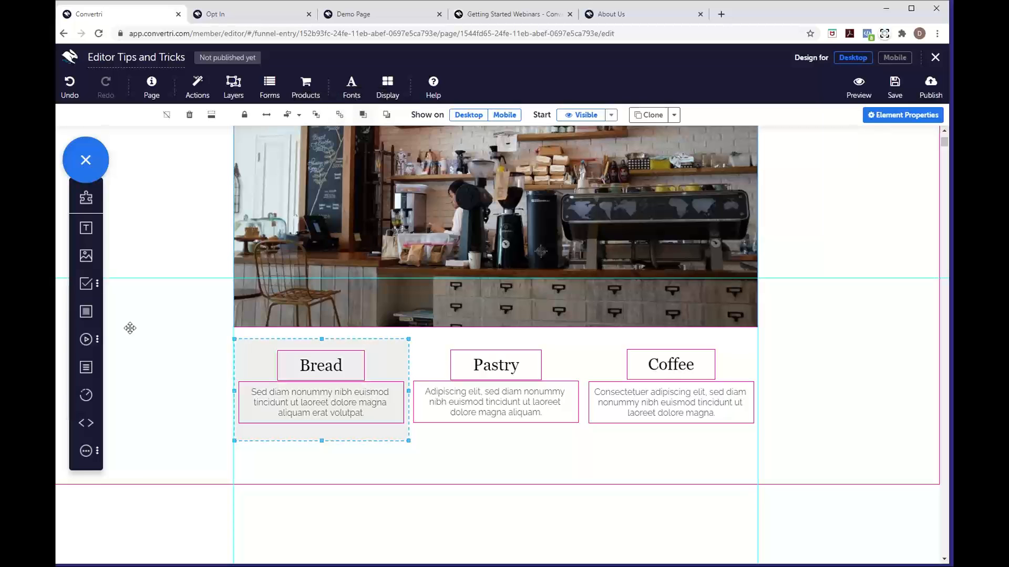
Add a second panel fitted to the Pastry column and send it behind its text
left_click_drag(85, 313, 460, 436)
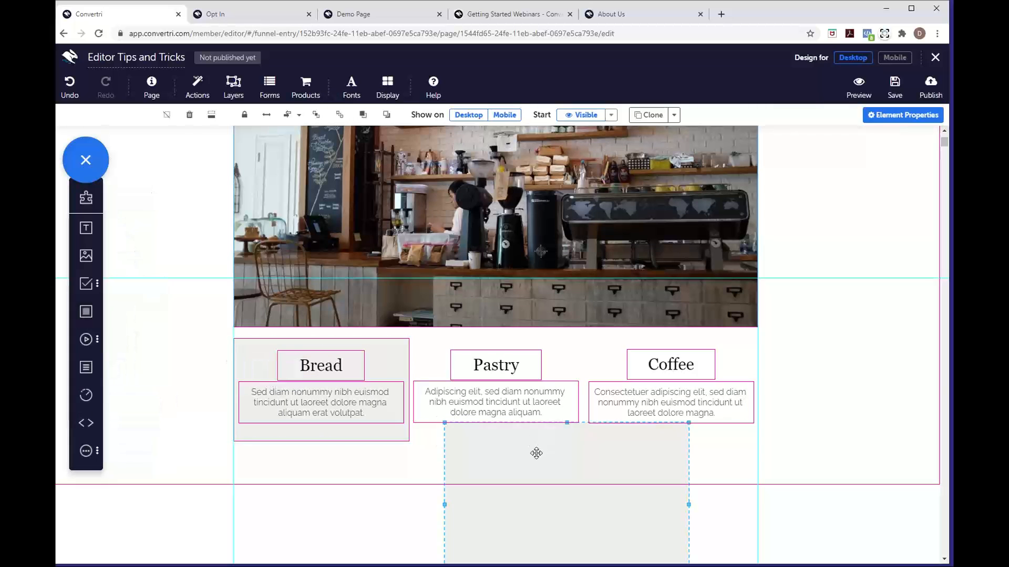
left_click_drag(536, 452, 504, 370)
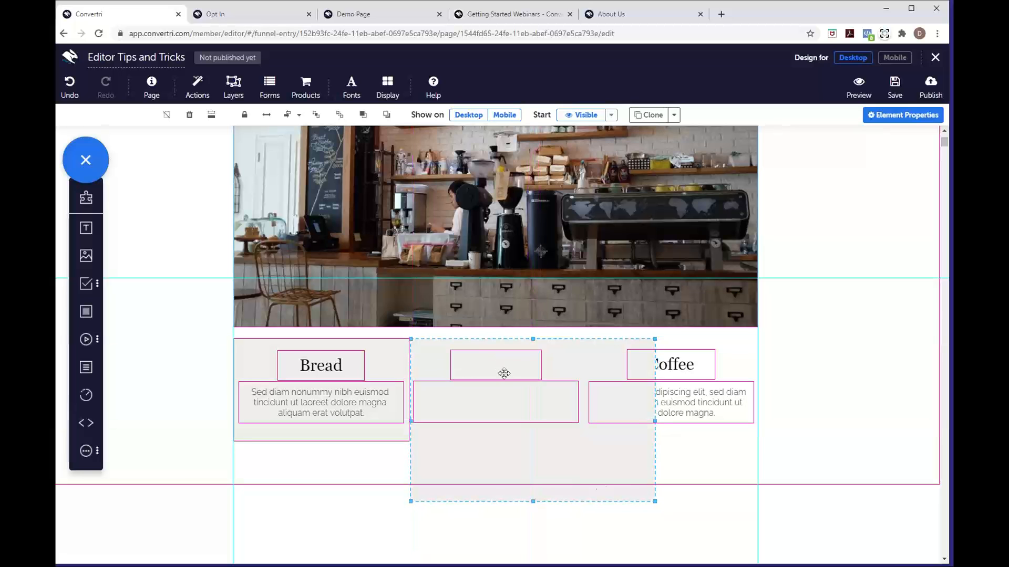
left_click_drag(654, 502, 583, 444)
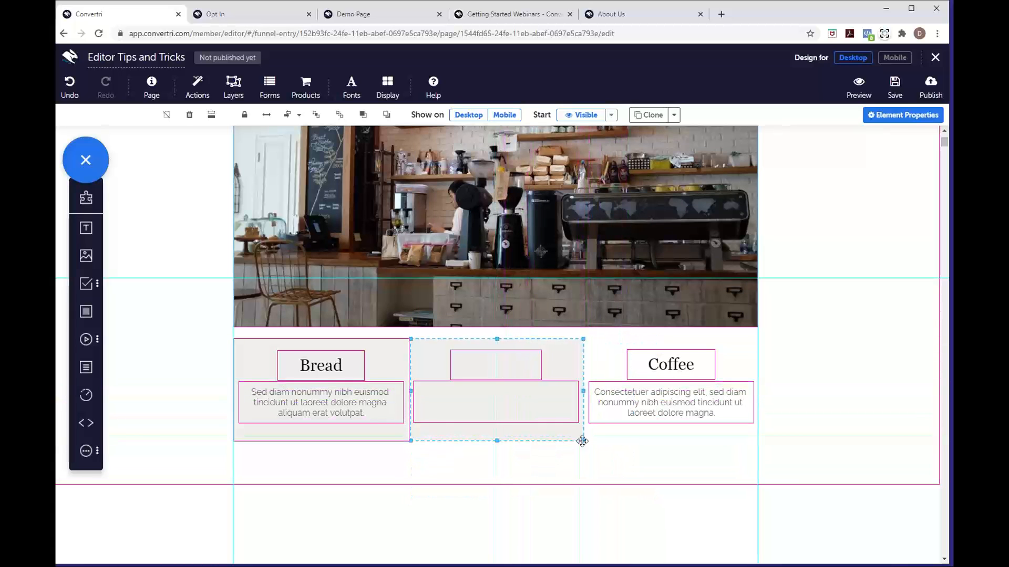
left_click(340, 120)
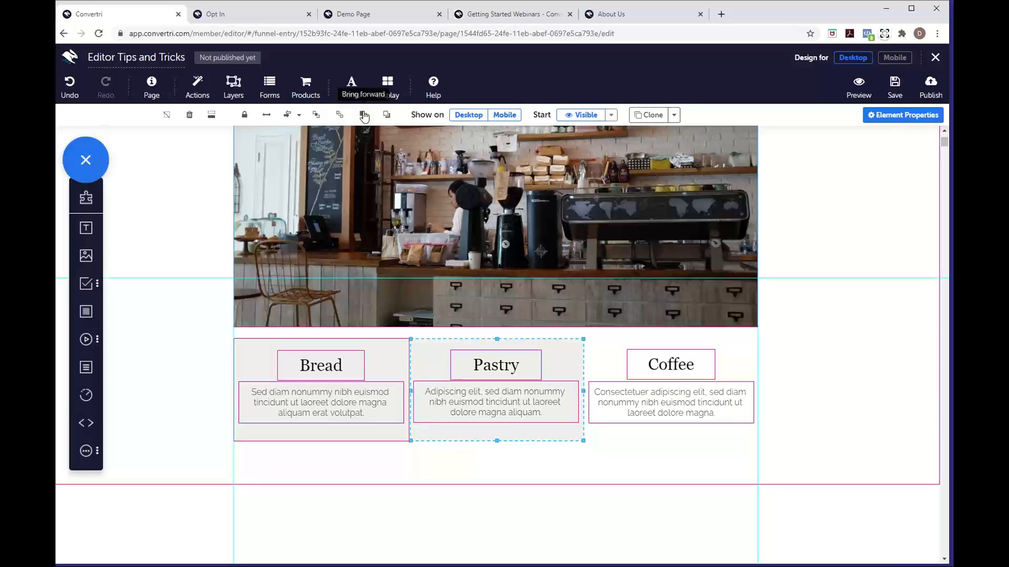
Add a third panel matching its neighbours behind the Coffee heading and description
left_click_drag(84, 311, 653, 365)
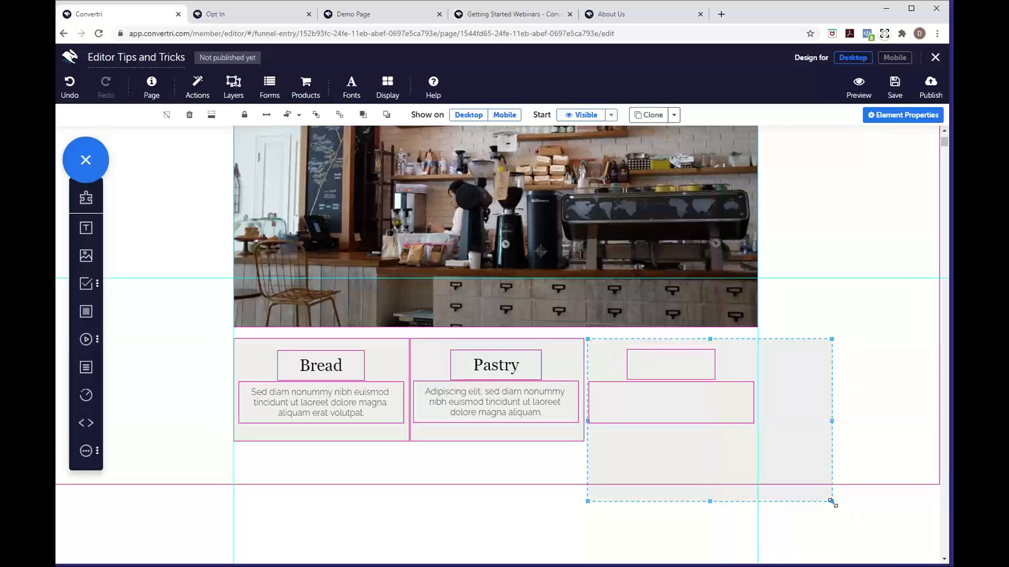
left_click_drag(821, 494, 756, 441)
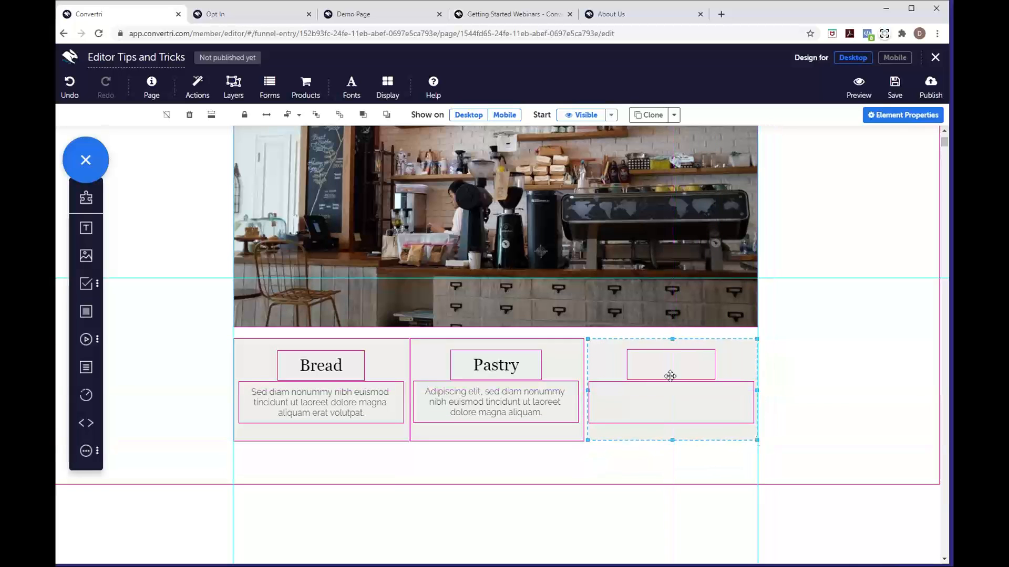
left_click(340, 115)
left_click(363, 115)
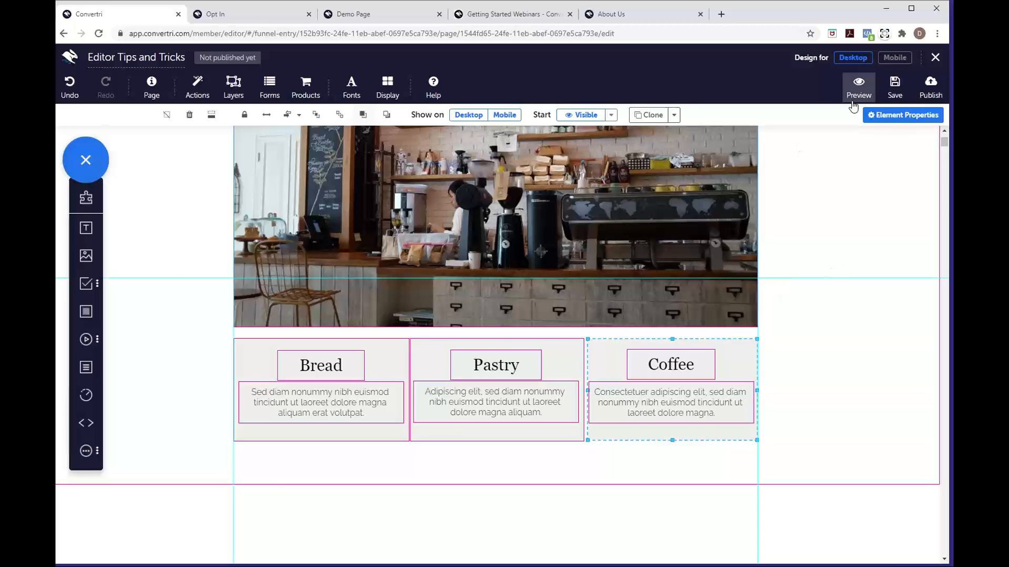
Check the Bread, Pastry and Coffee columns stack in the mobile layout, save, and return to desktop
left_click(894, 58)
scroll(563, 198, "up", 5)
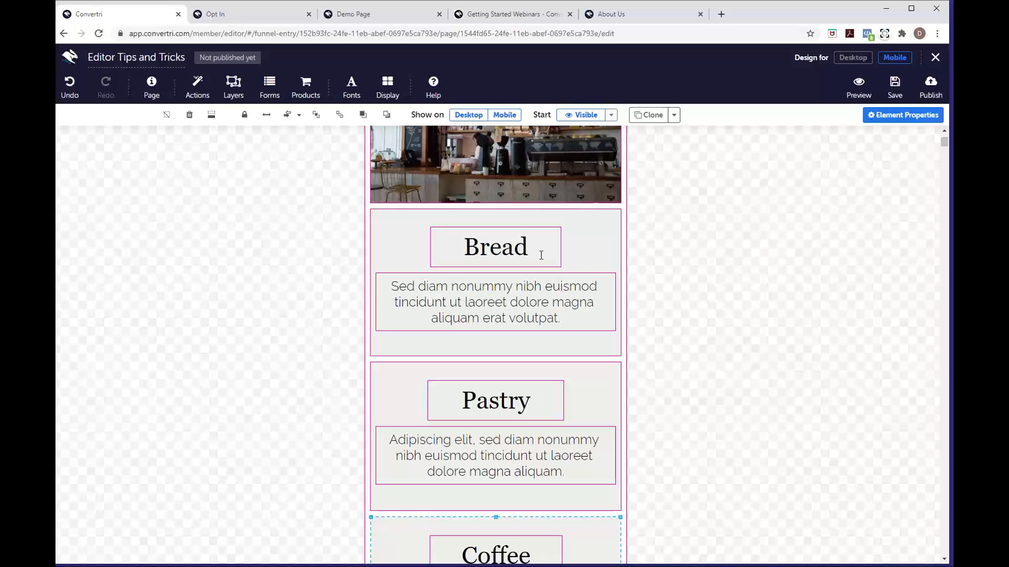
scroll(541, 255, "up", 3)
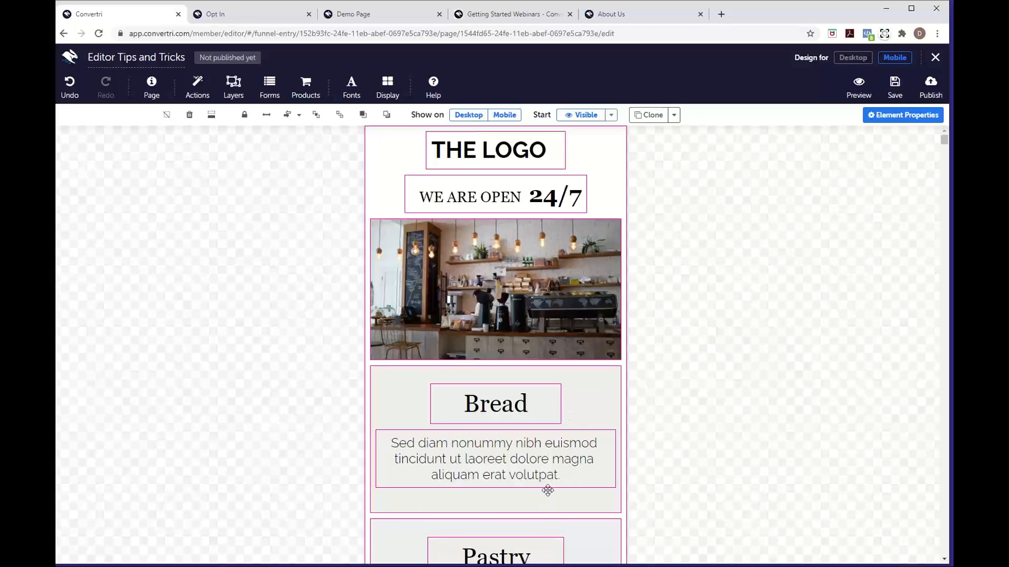
scroll(546, 484, "down", 3)
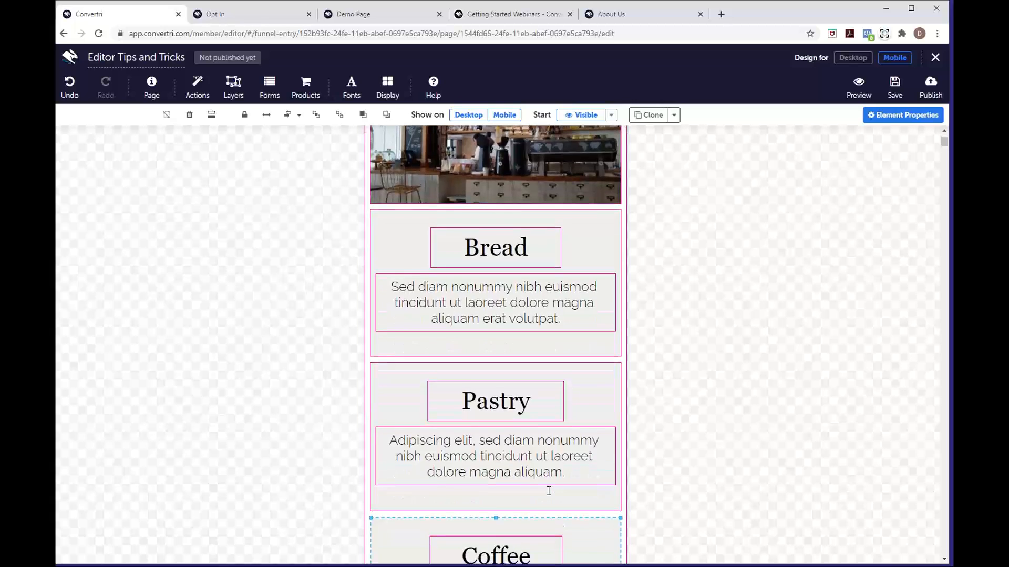
scroll(549, 491, "up", 3)
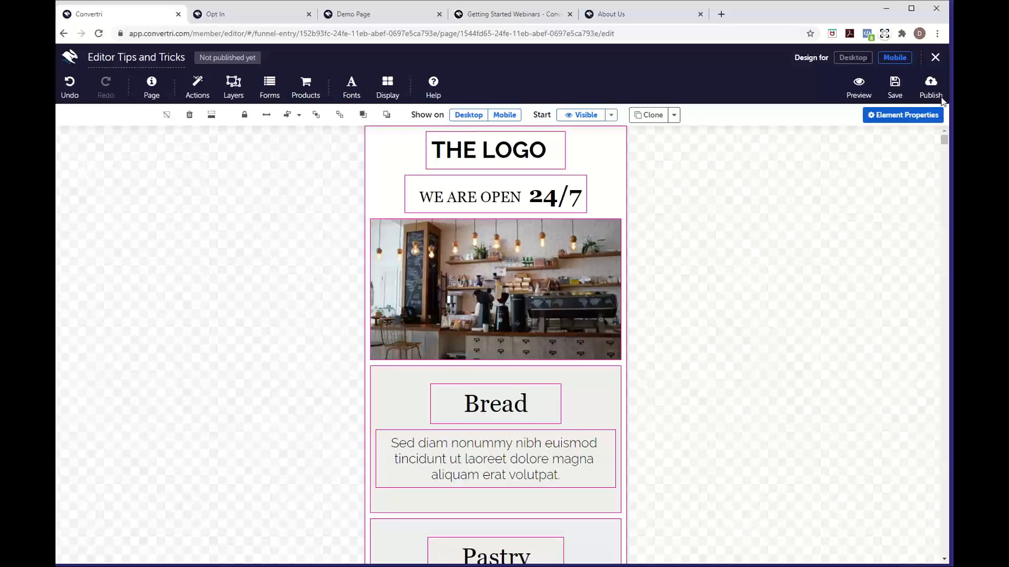
left_click(888, 89)
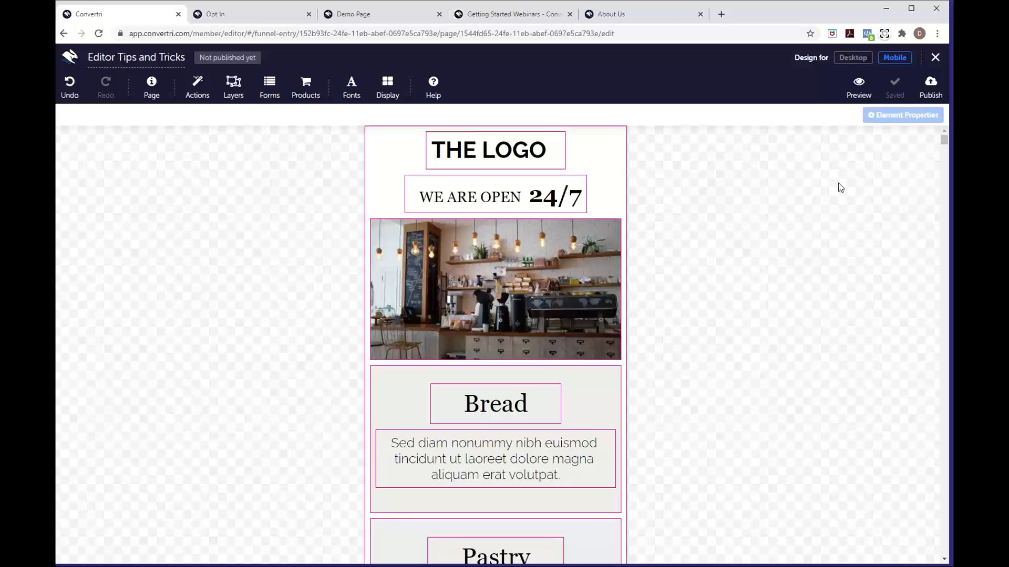
left_click(856, 58)
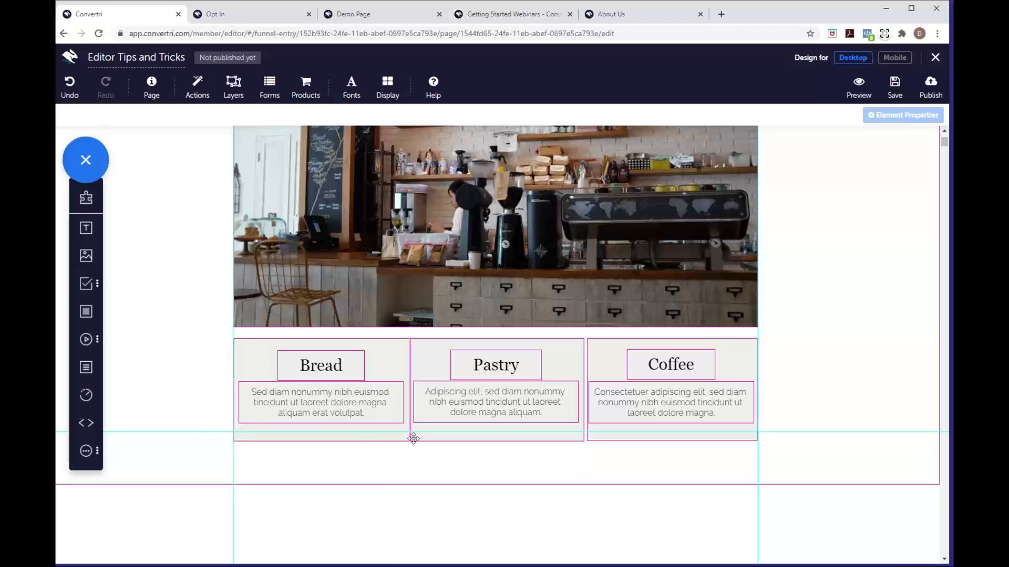
Set the Bread column's background fill alpha to 0, making it fully transparent
left_click(256, 361)
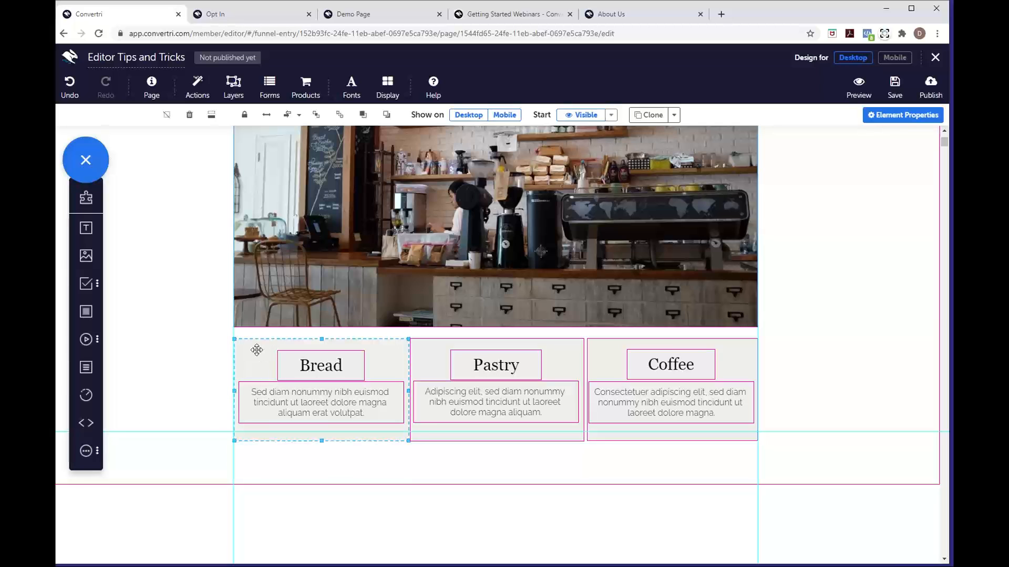
left_click(887, 116)
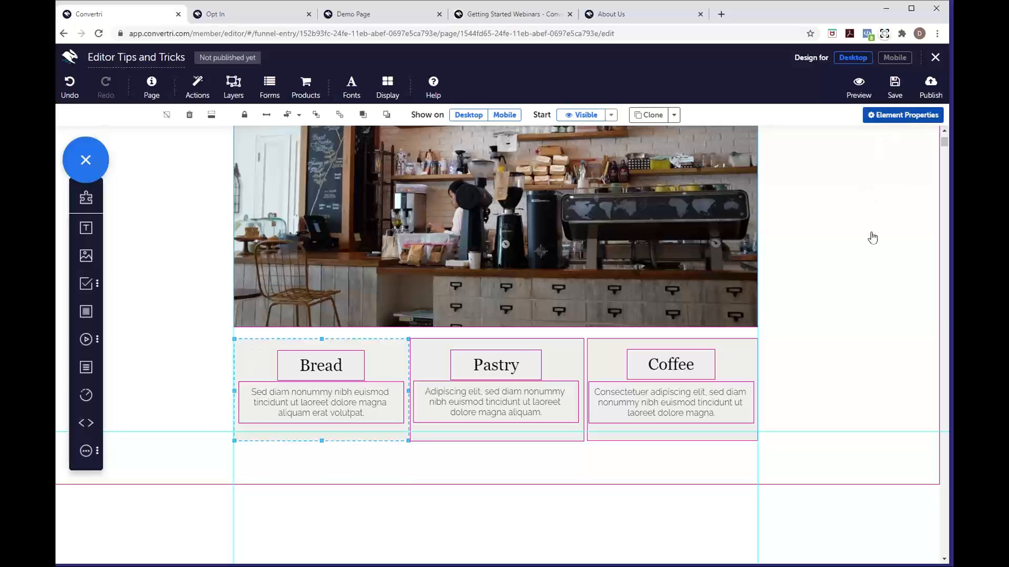
left_click(796, 293)
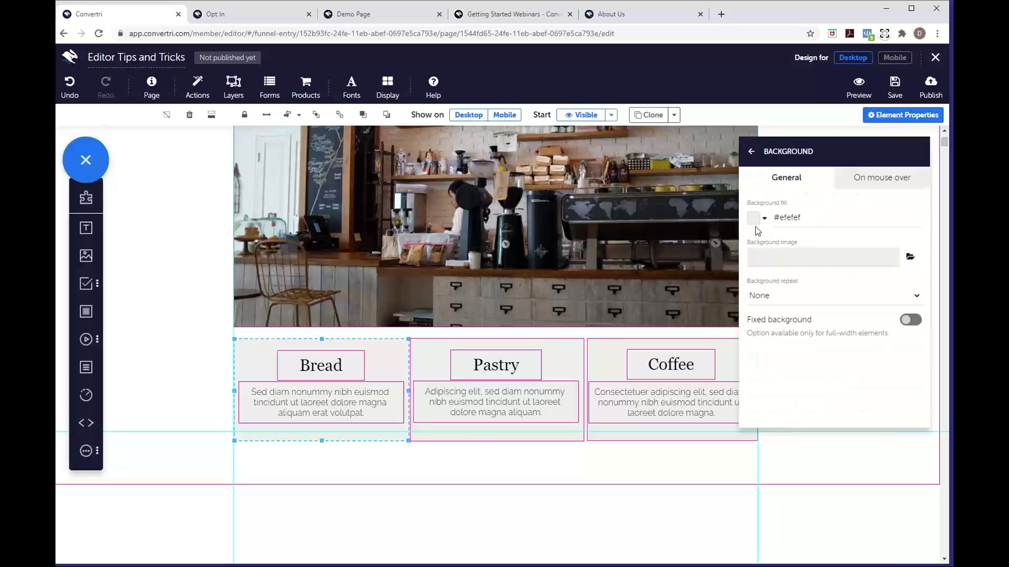
left_click(755, 221)
left_click_drag(859, 243, 727, 134)
mouse_move(860, 217)
left_mouse_down()
mouse_move(858, 196)
mouse_move(775, 215)
mouse_move(763, 201)
left_mouse_up()
left_click_drag(913, 186, 915, 347)
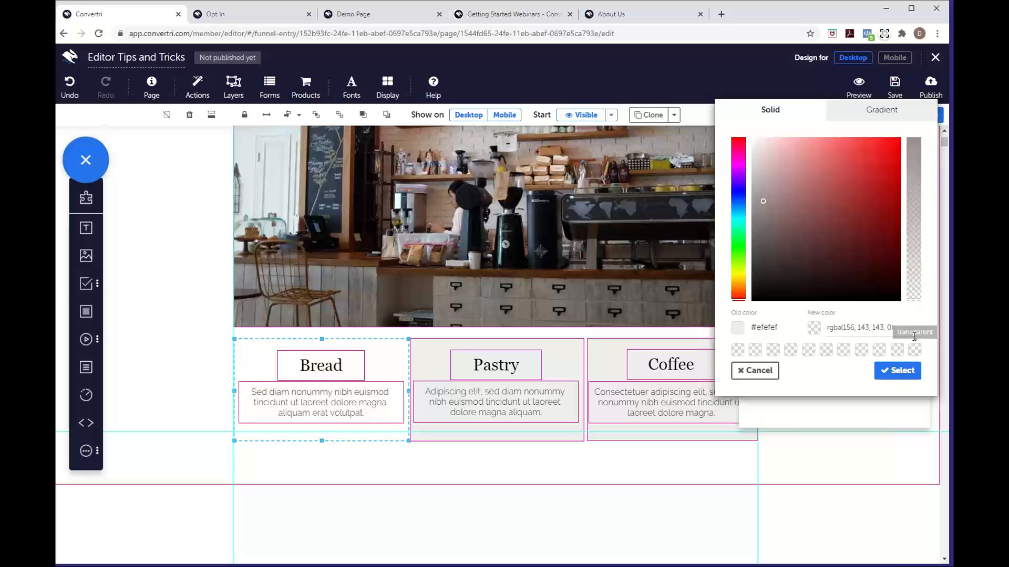
left_click(899, 377)
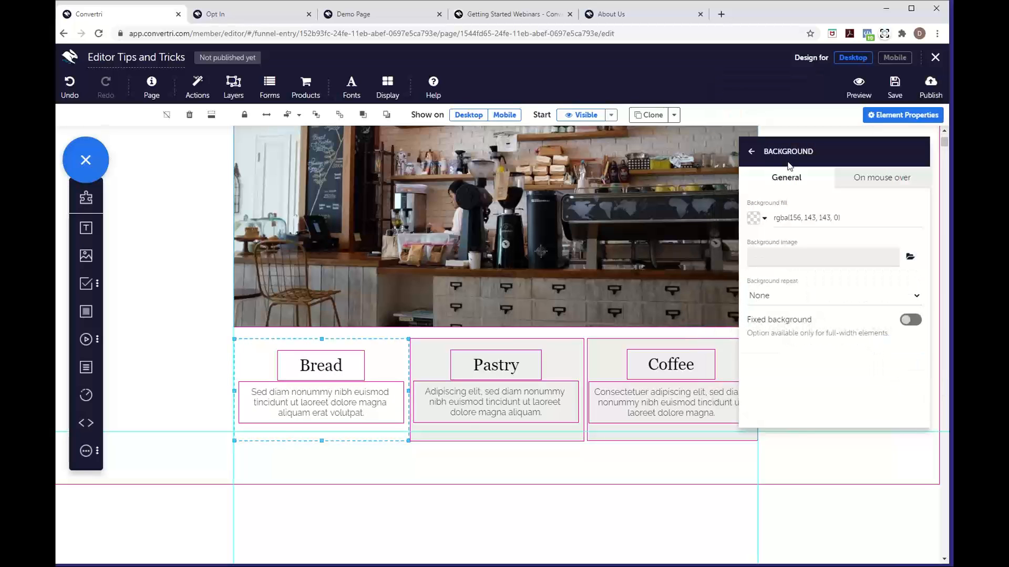
Preview the result in the mobile layout and save the page
left_click(752, 155)
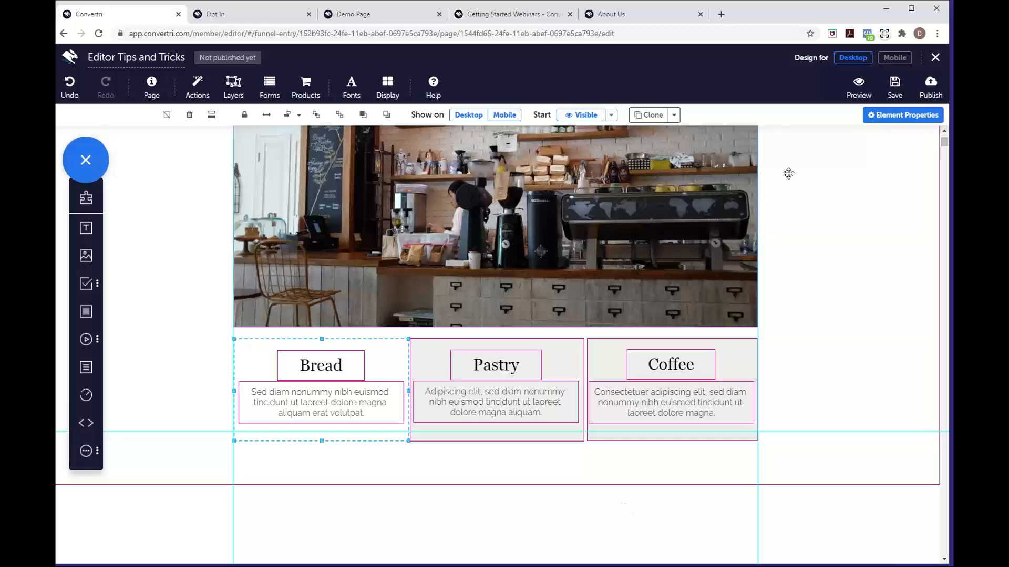
left_click(886, 59)
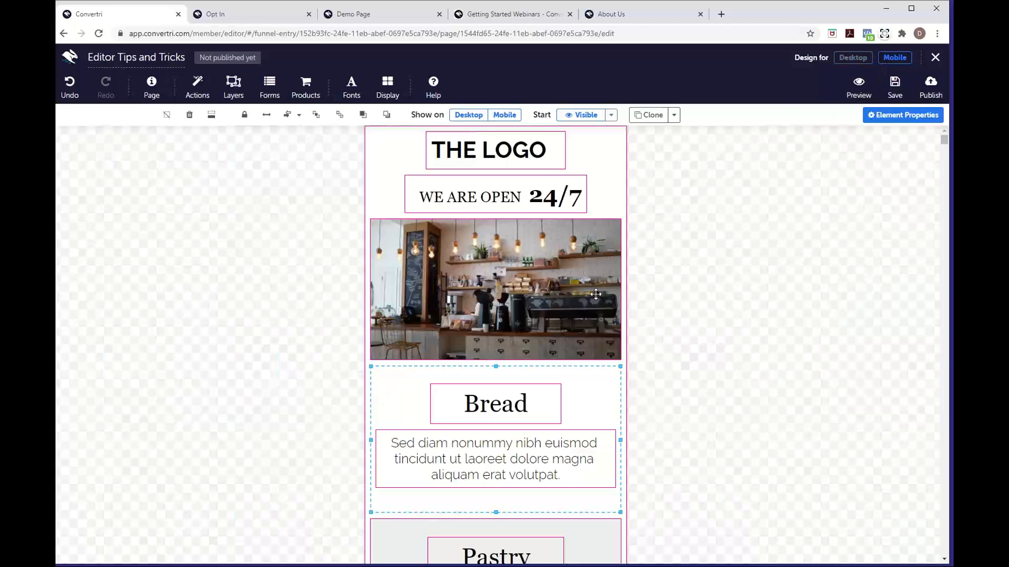
left_click(894, 84)
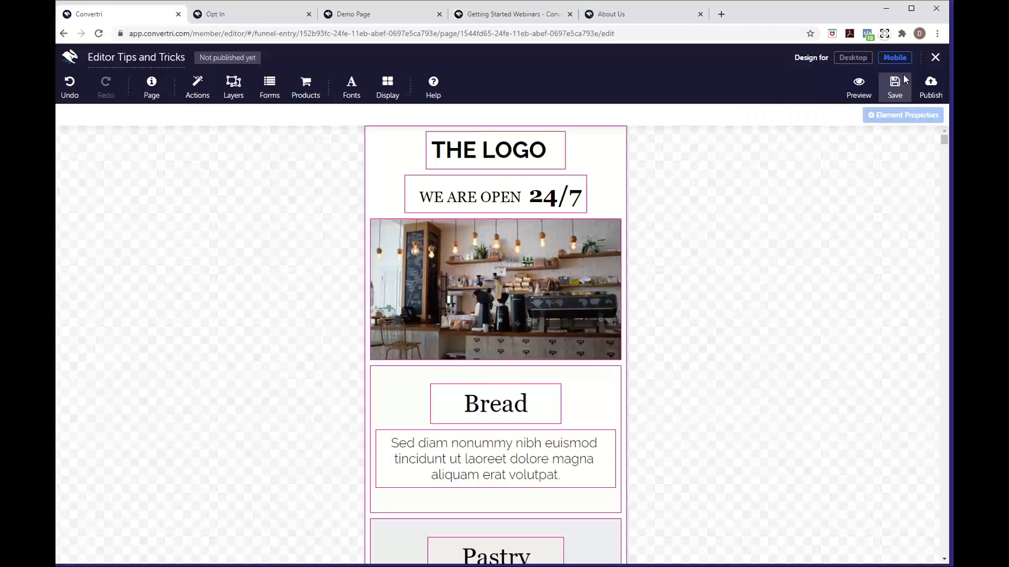
Close the page editor and open the account's Profile Settings with its usage limits
left_click(934, 58)
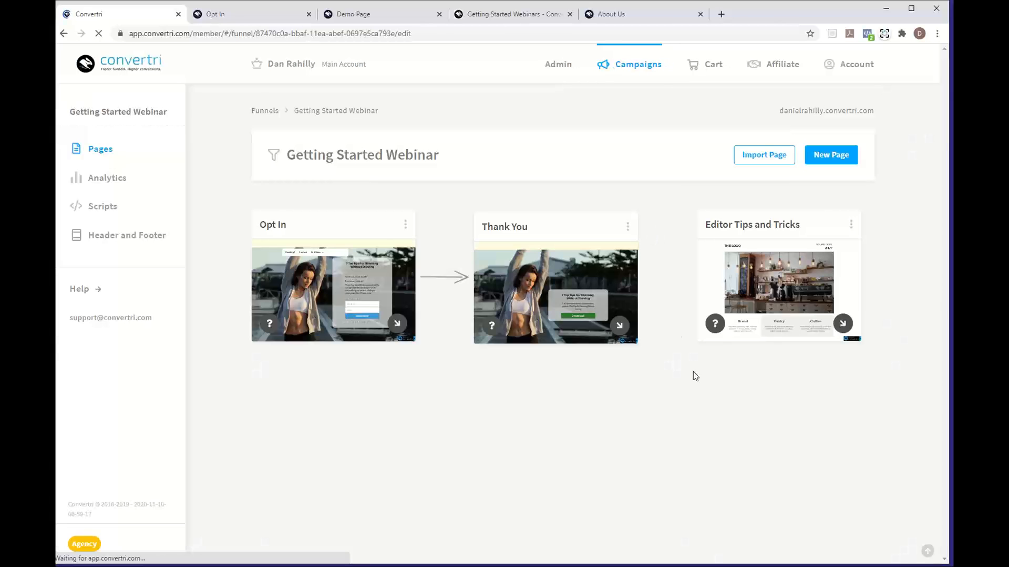
mouse_move(725, 253)
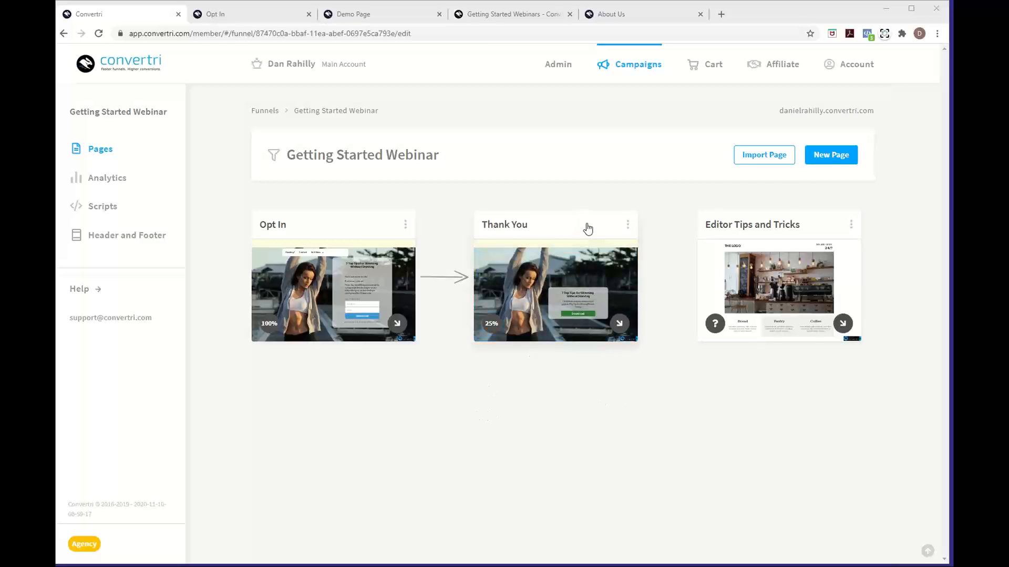
left_click_drag(586, 227, 592, 224)
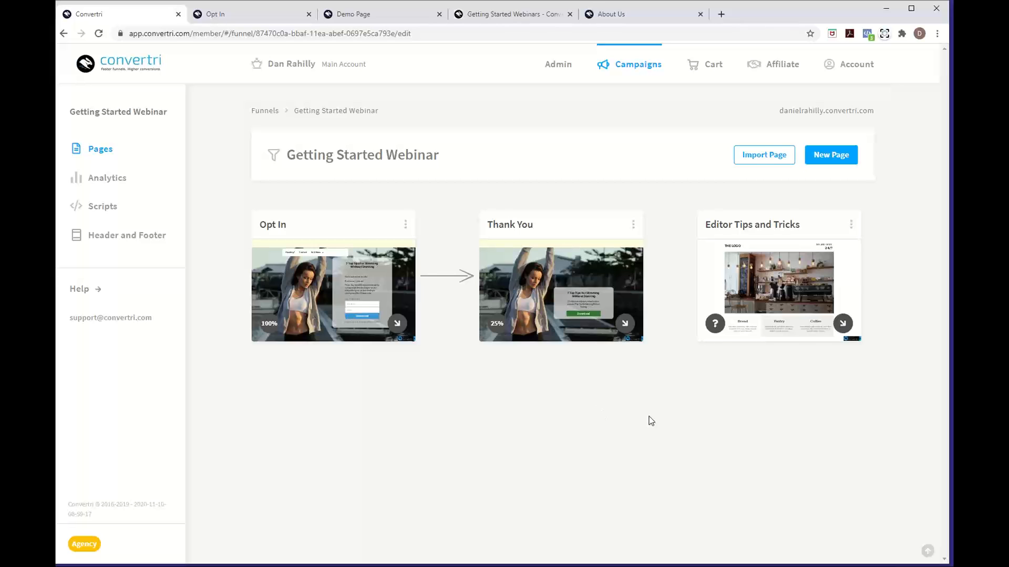
left_click(837, 83)
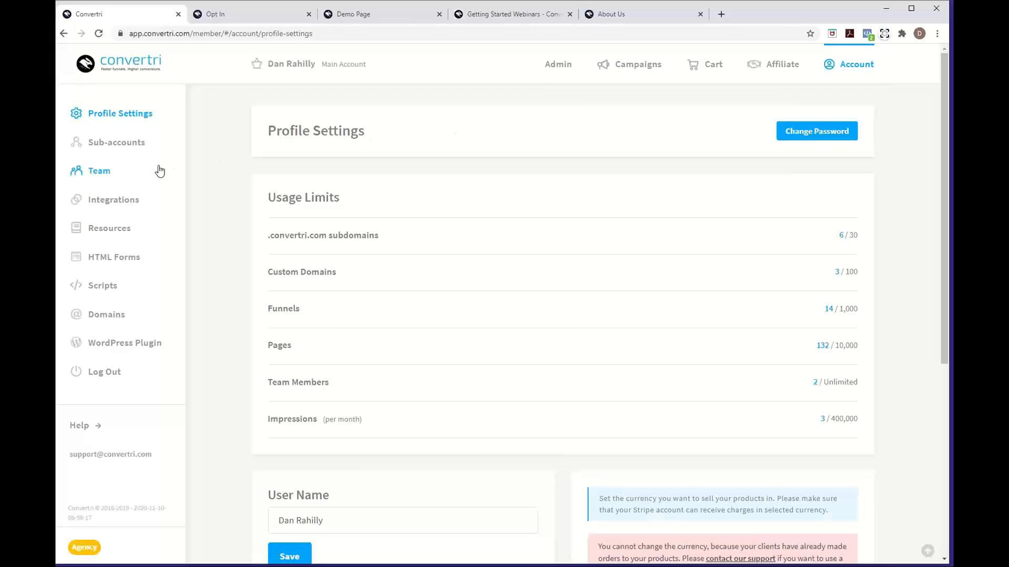
Open Integrations and review the connected Stripe and PayPal payment processors
left_click(122, 209)
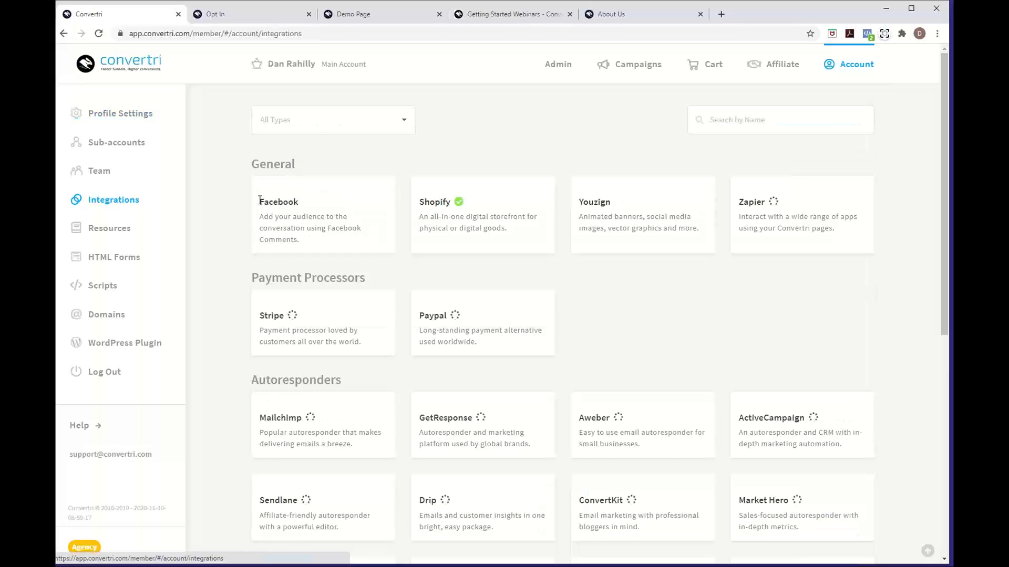
mouse_move(303, 299)
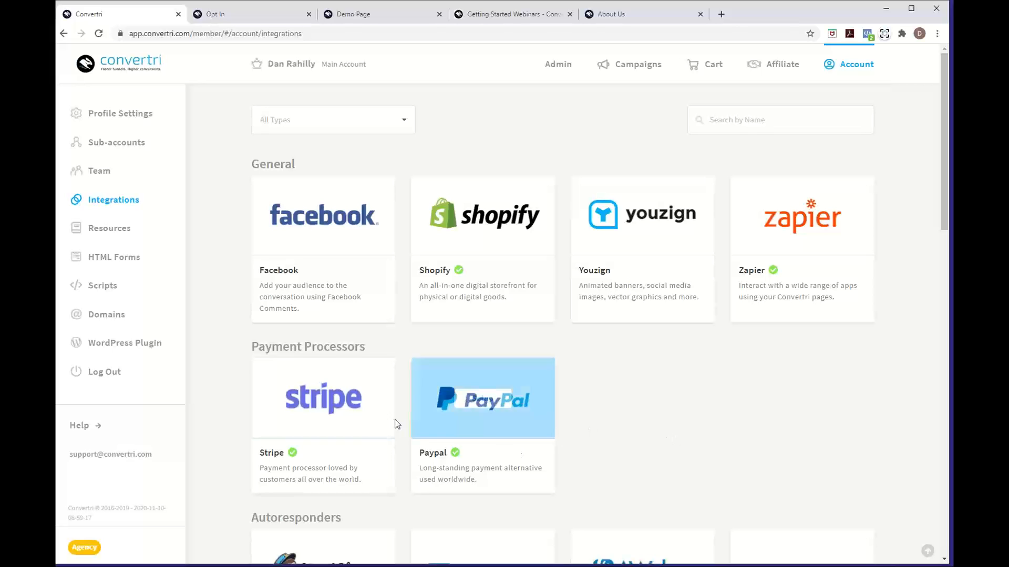
mouse_move(366, 434)
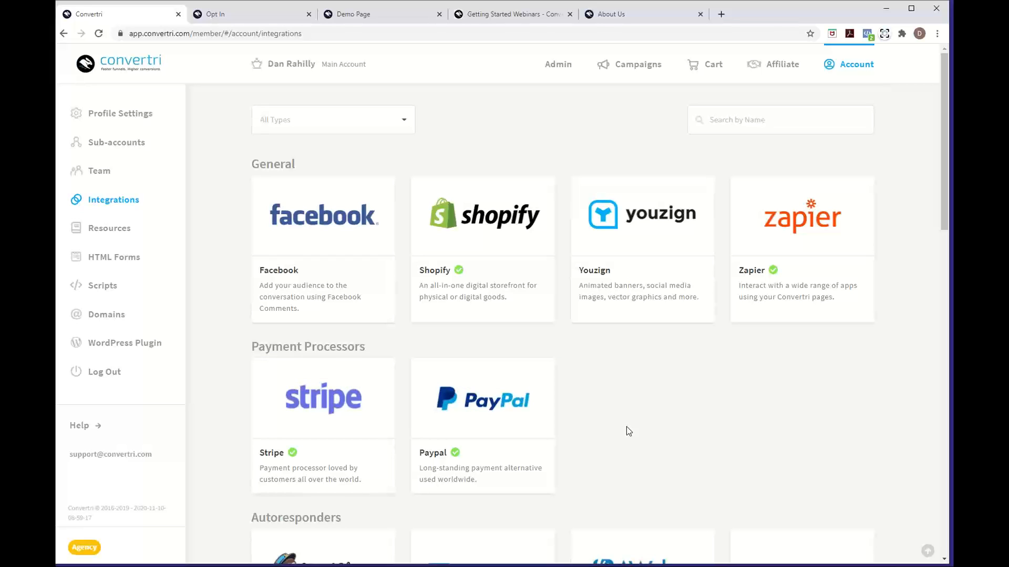
Open the Opt In page of the Getting Started Webinar funnel in the editor
left_click(647, 72)
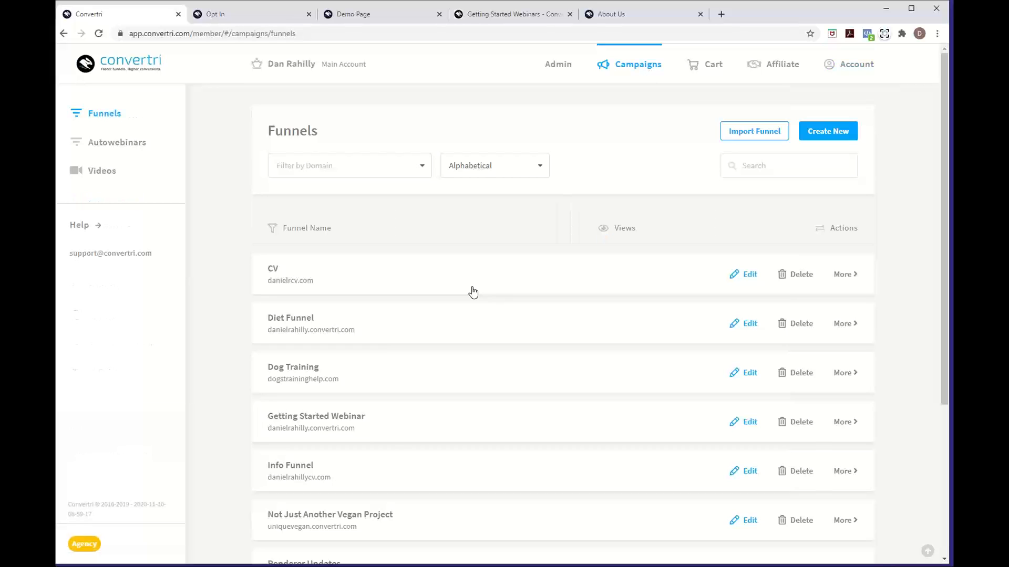
left_click(333, 410)
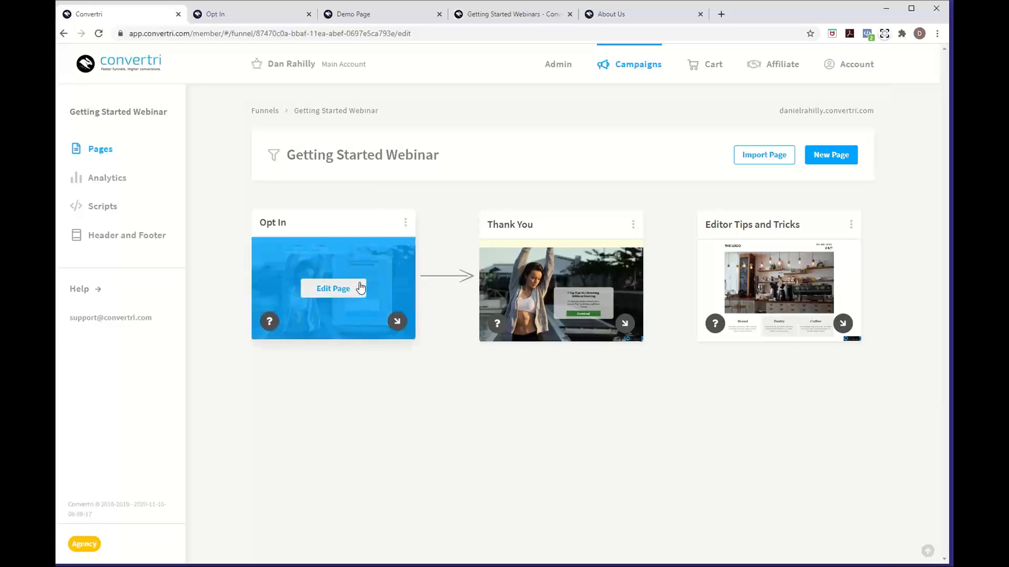
left_click(356, 293)
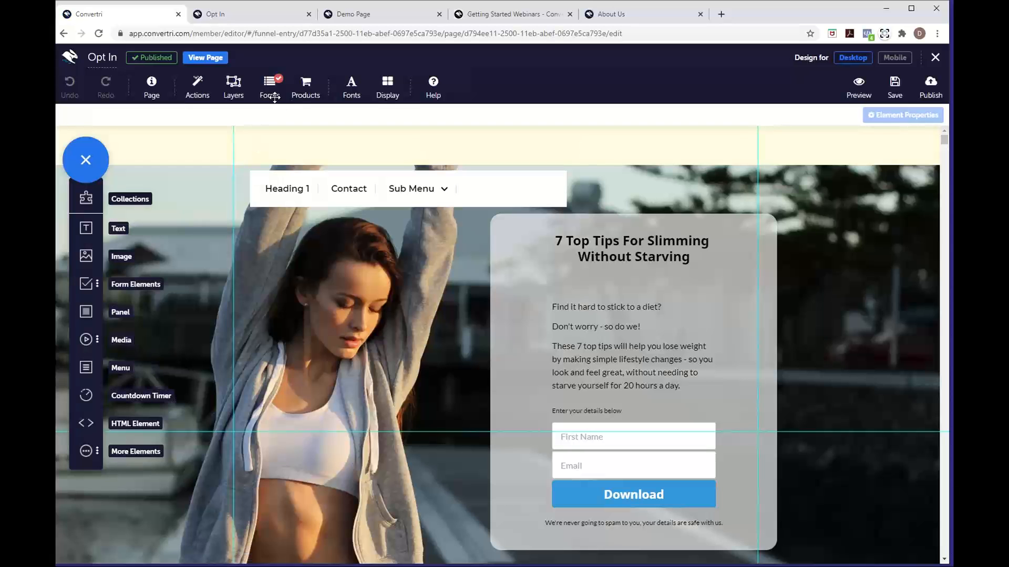
Set the checkout product to Dans Convertri Training Test and save the configuration
left_click(310, 97)
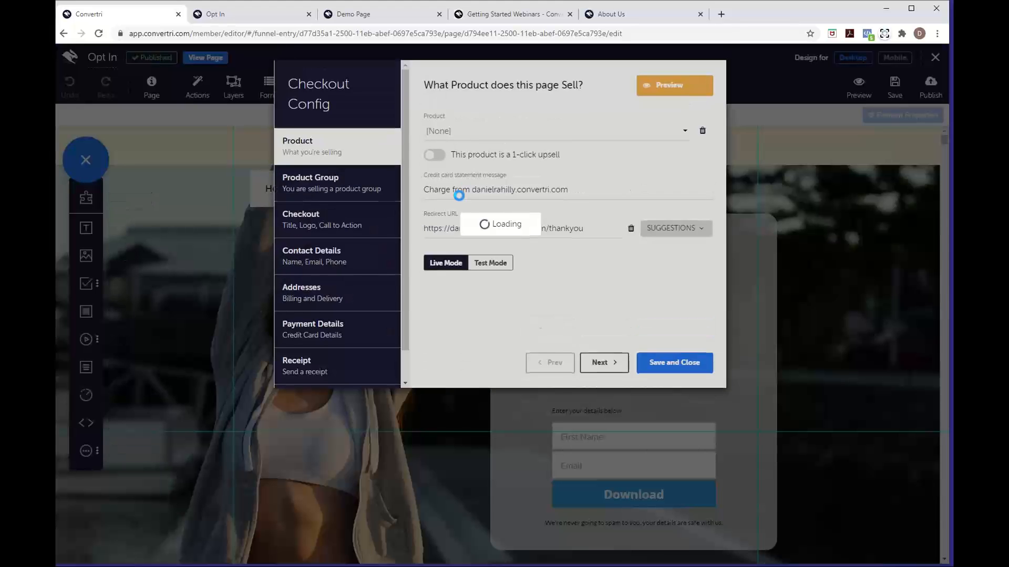
left_click(448, 134)
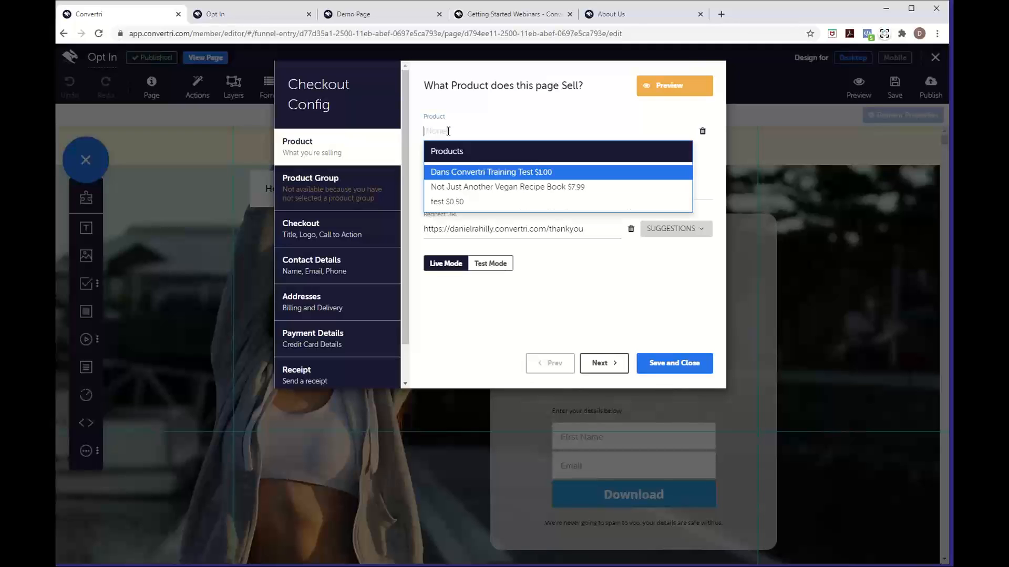
left_click(457, 173)
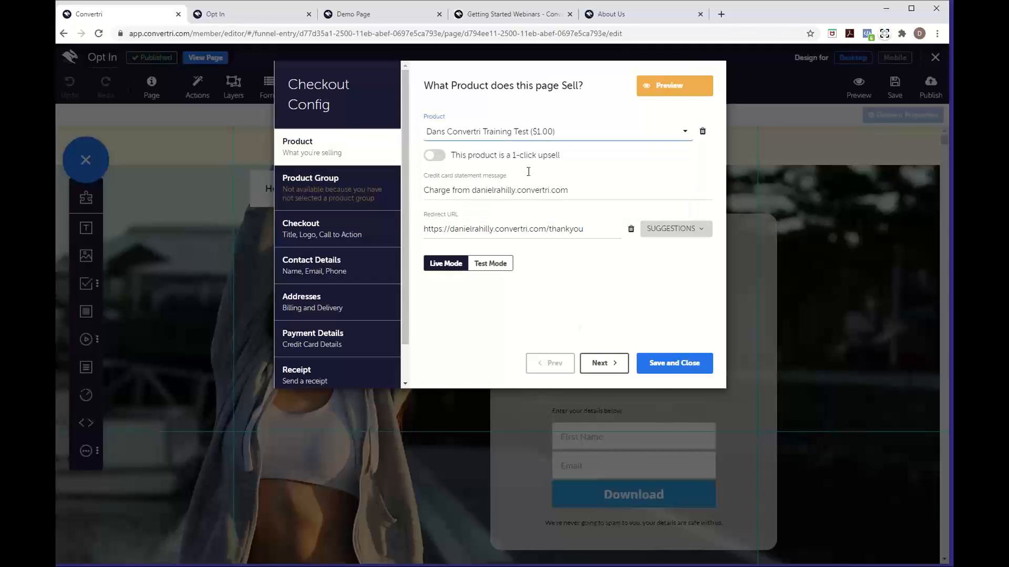
left_click(669, 367)
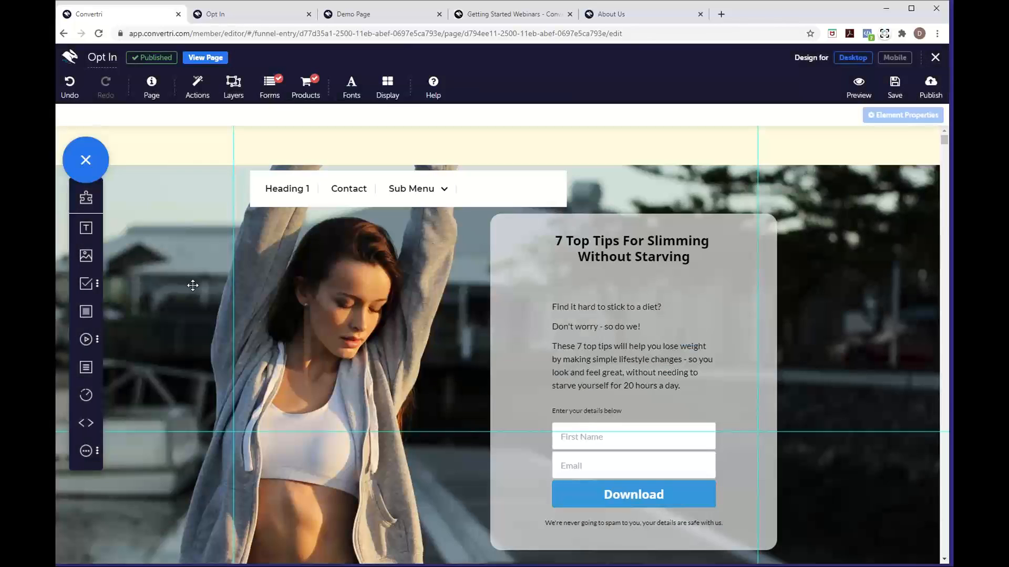
Add a Submit button with Button Mode set to Open Checkout
left_click(88, 284)
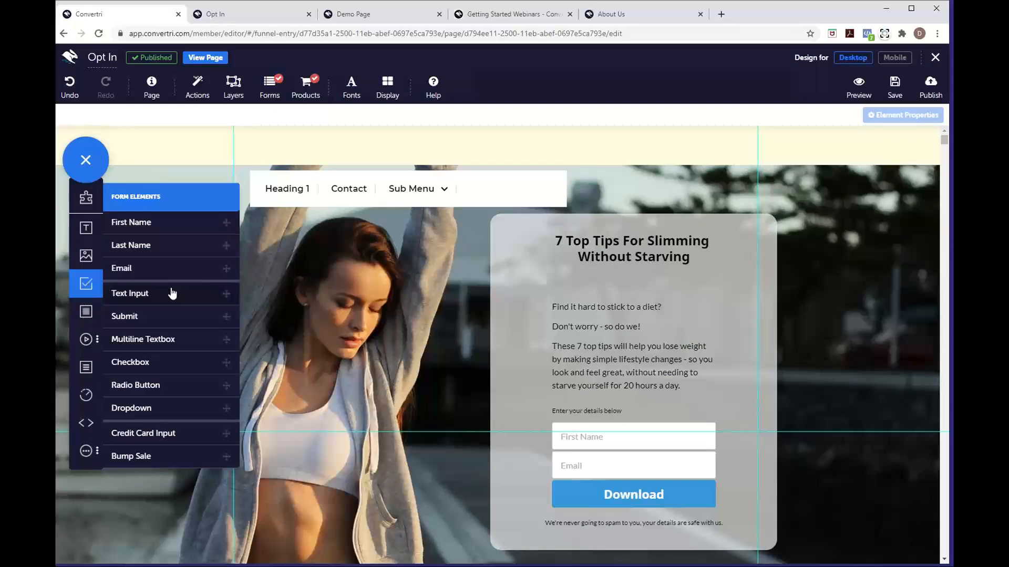
left_click(561, 169)
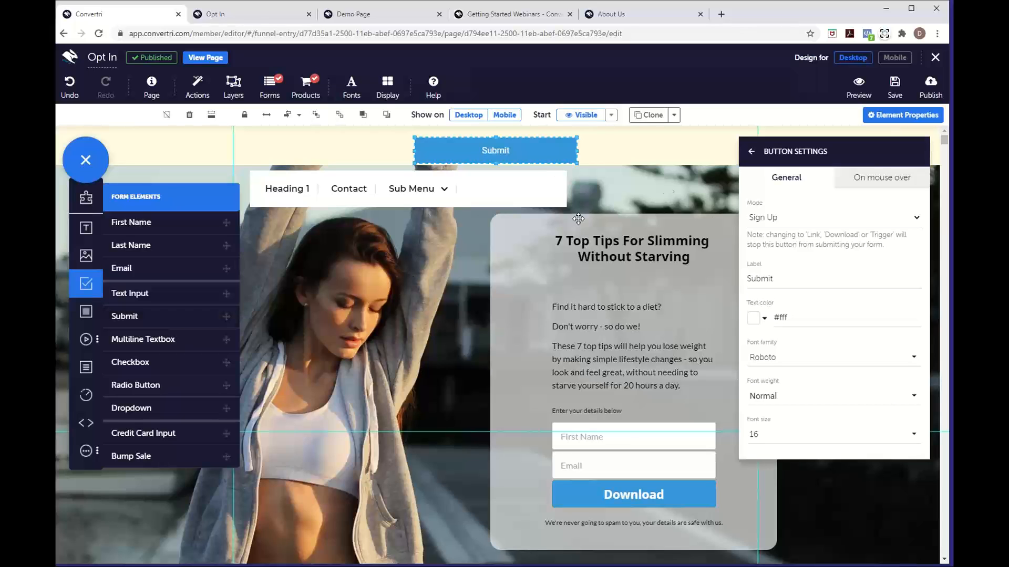
left_click(770, 218)
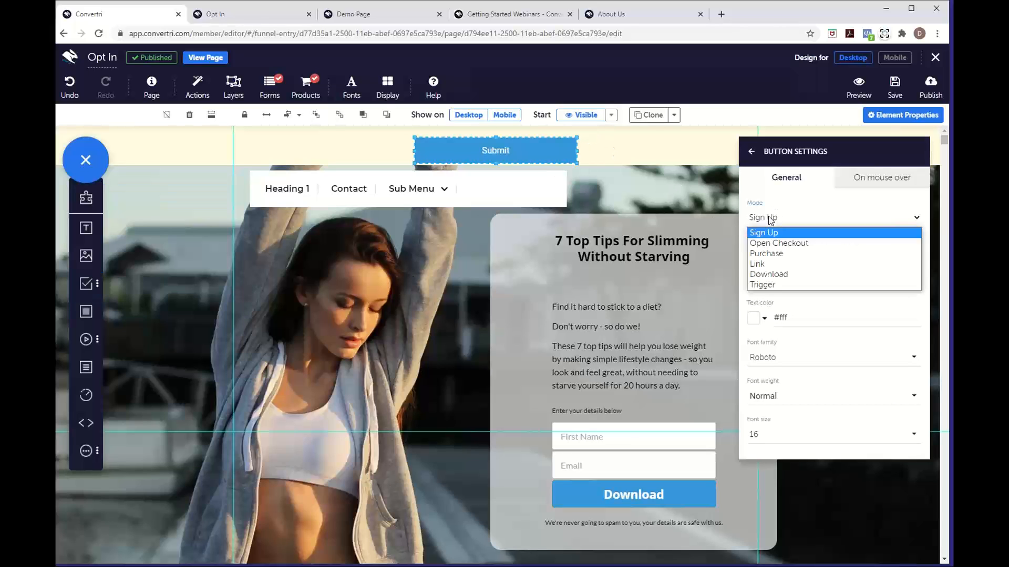
left_click(778, 243)
Save and publish the Opt In page
left_click(894, 86)
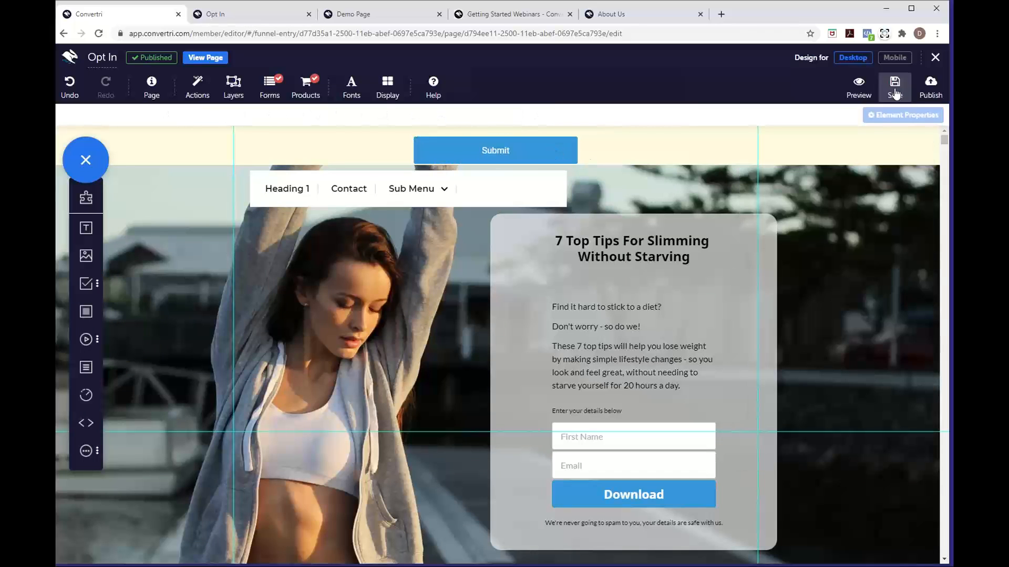
left_click(921, 99)
left_click(612, 181)
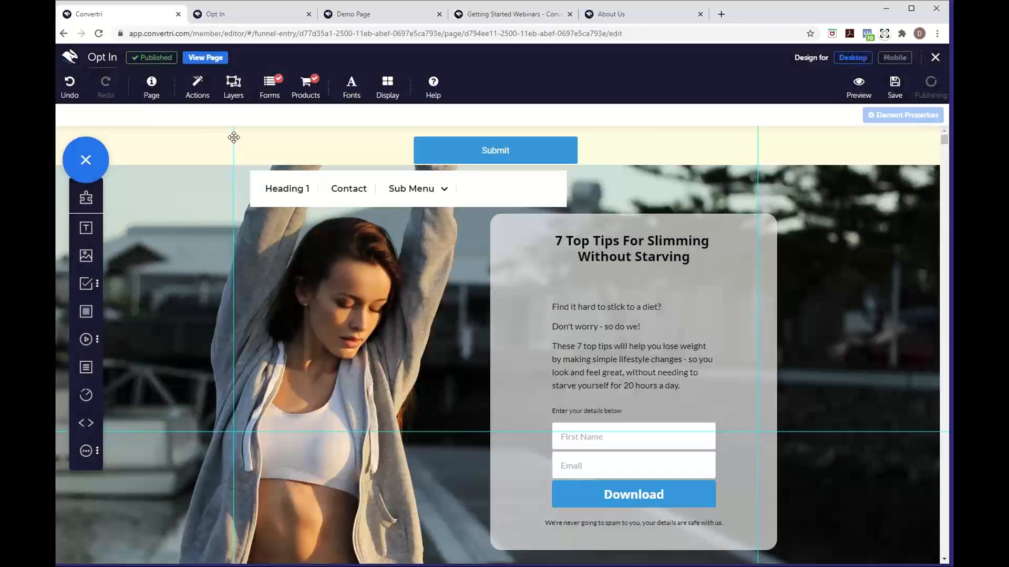
On the live Opt In page, click Submit and fill in first name and email from saved entries
left_click(205, 58)
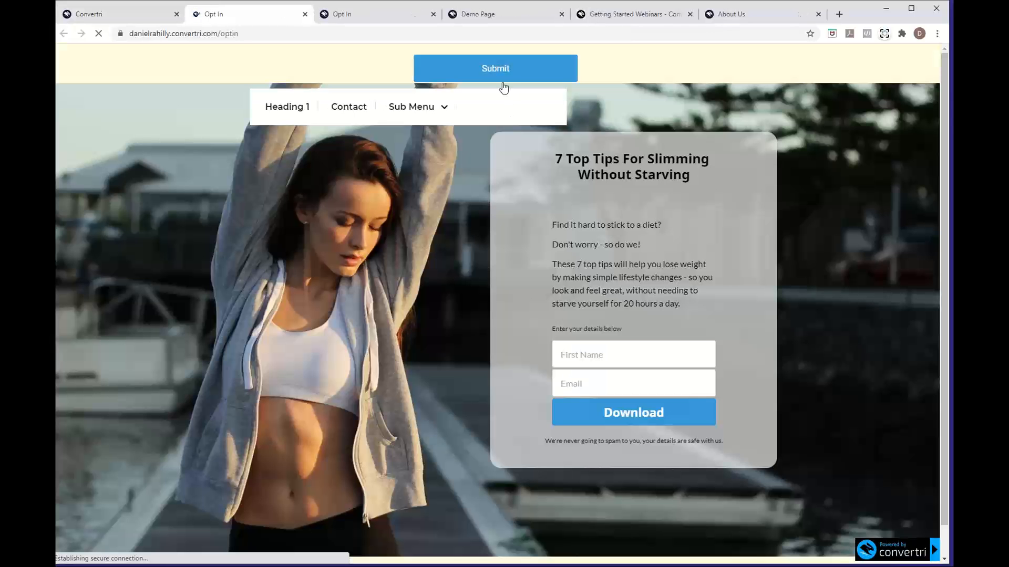
left_click(502, 80)
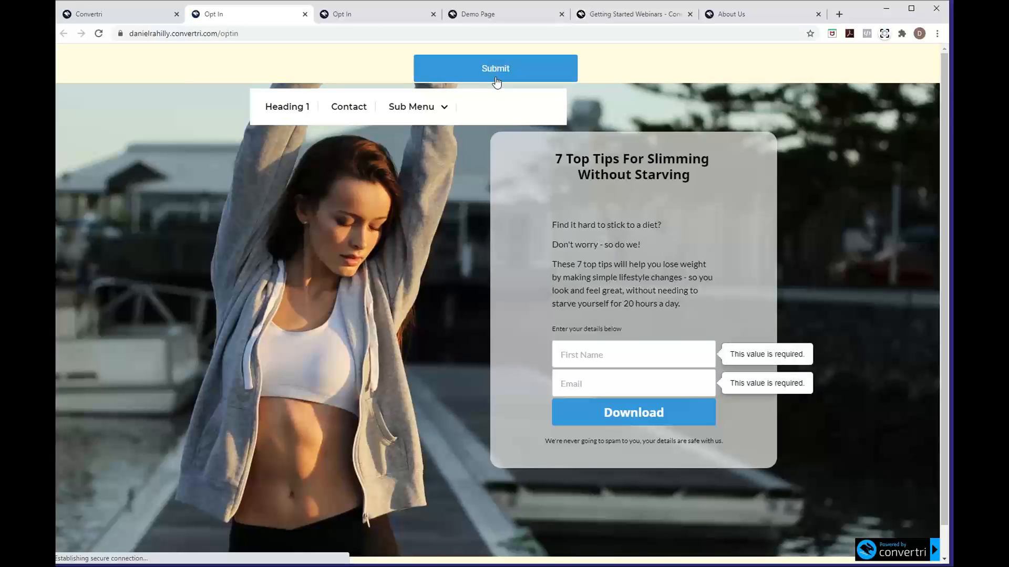
left_click(672, 362)
left_click(636, 384)
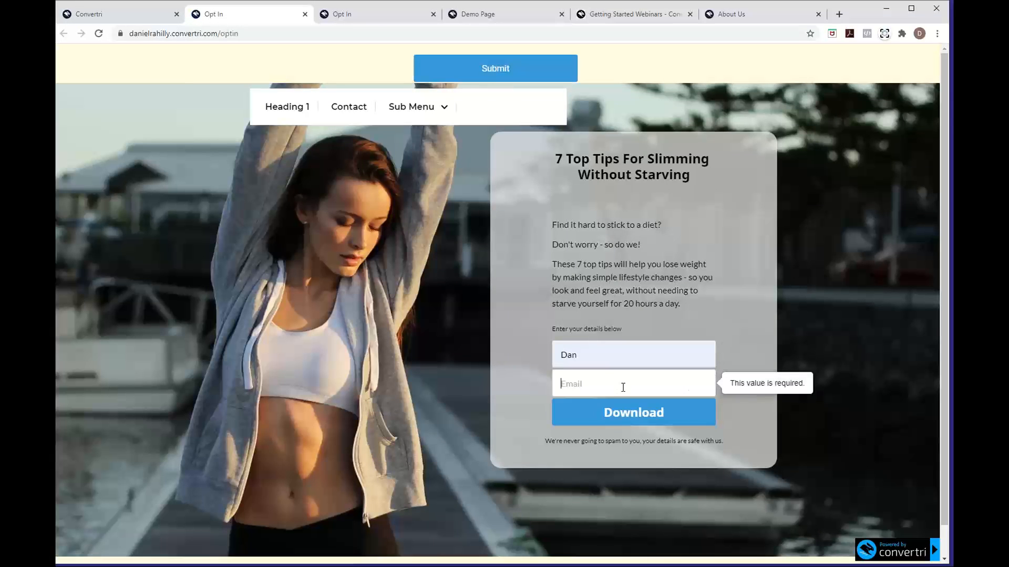
left_click(623, 383)
left_click(604, 410)
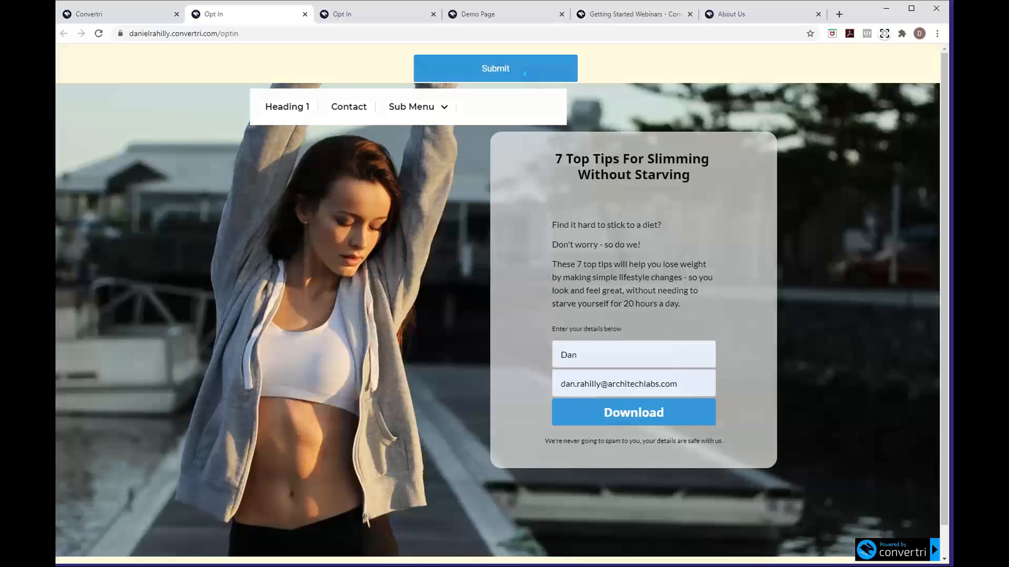
Review the $1.00 Dans Convertri Training Test checkout modal, then close it
scroll(431, 229, "down", 1)
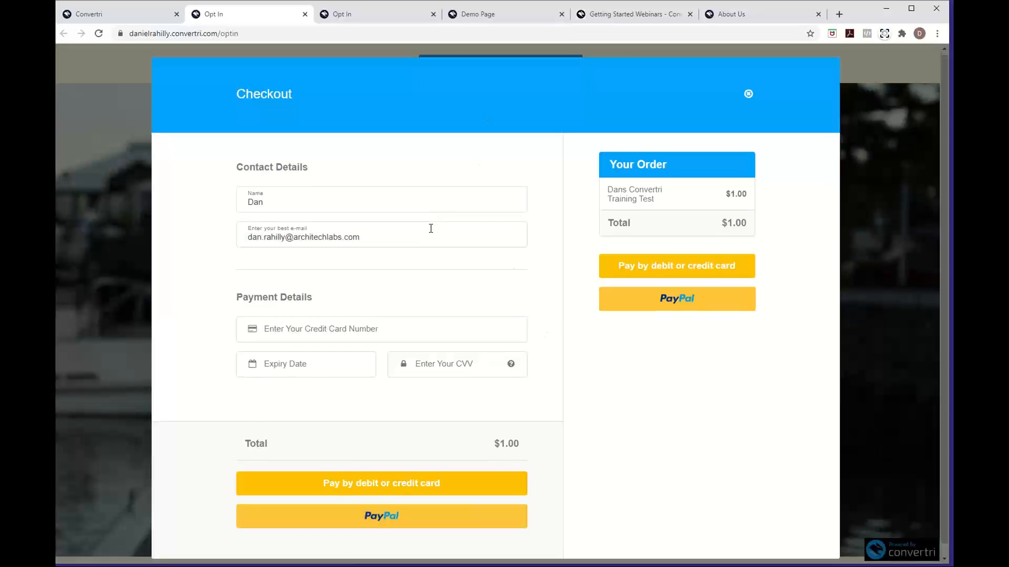
scroll(431, 228, "up", 1)
scroll(431, 228, "down", 1)
scroll(431, 229, "up", 1)
scroll(431, 229, "down", 1)
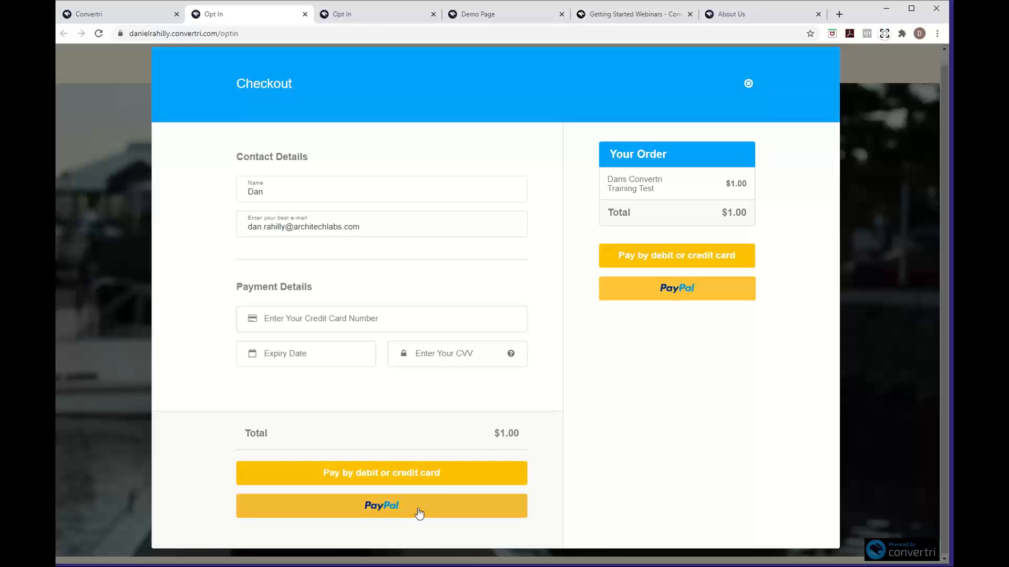
left_click(748, 83)
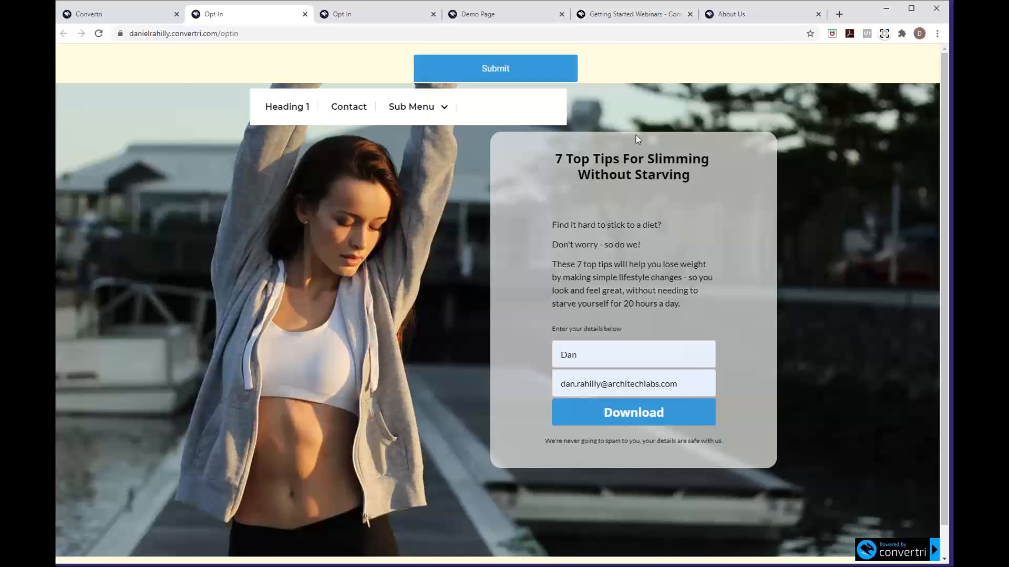
Search the help center for 'modal' and open the How to Create a Modal Checkout article
left_click(596, 14)
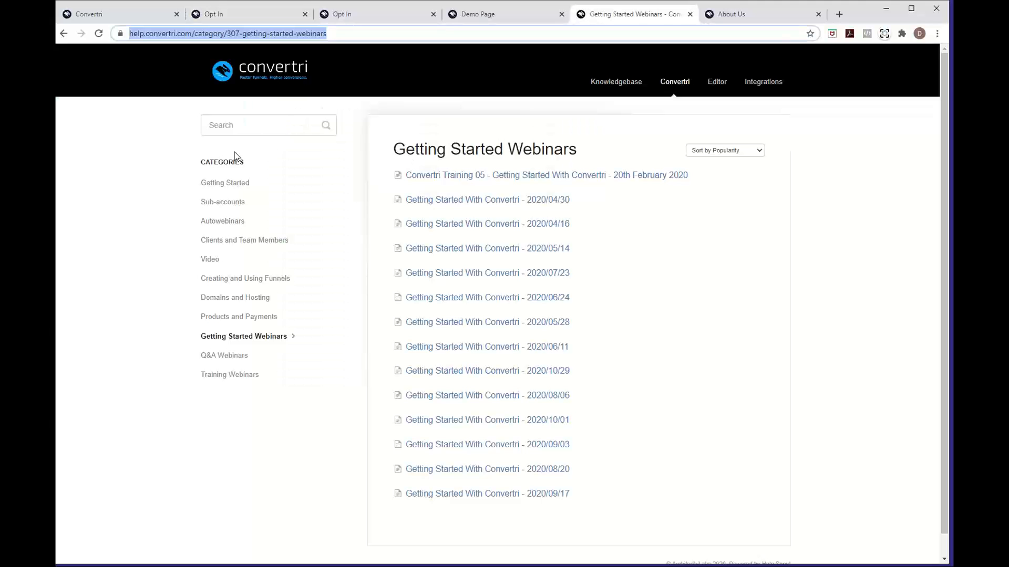
left_click(243, 131)
type("modal")
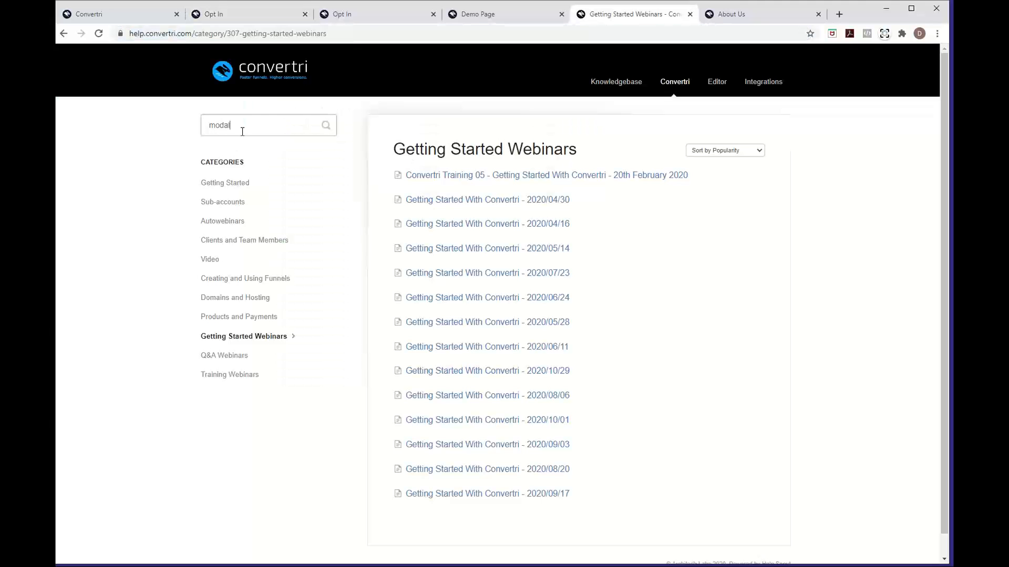
left_click(279, 146)
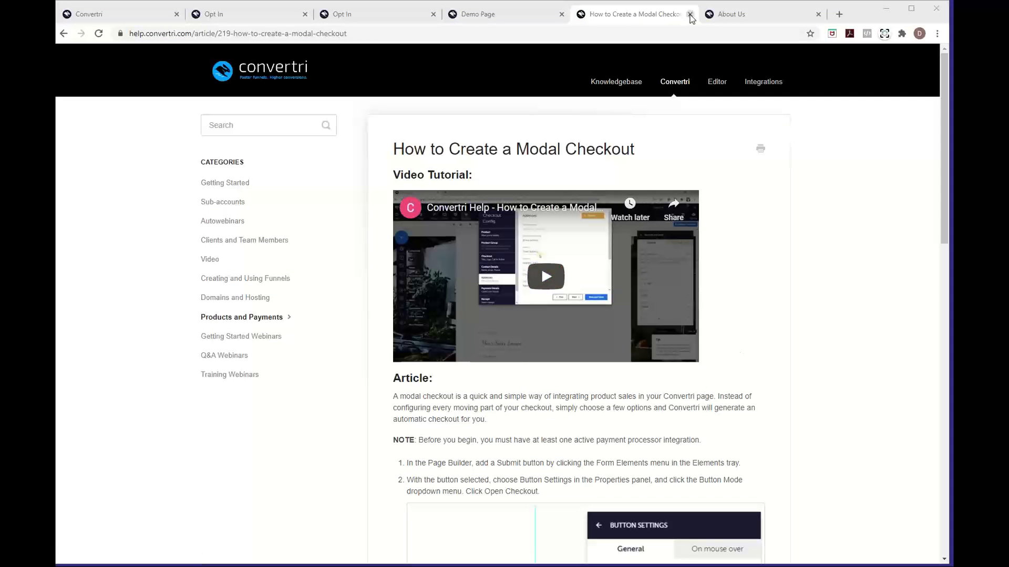
Close both live Opt In page tabs and return to the Opt In page editor
left_click(504, 14)
left_click(384, 16)
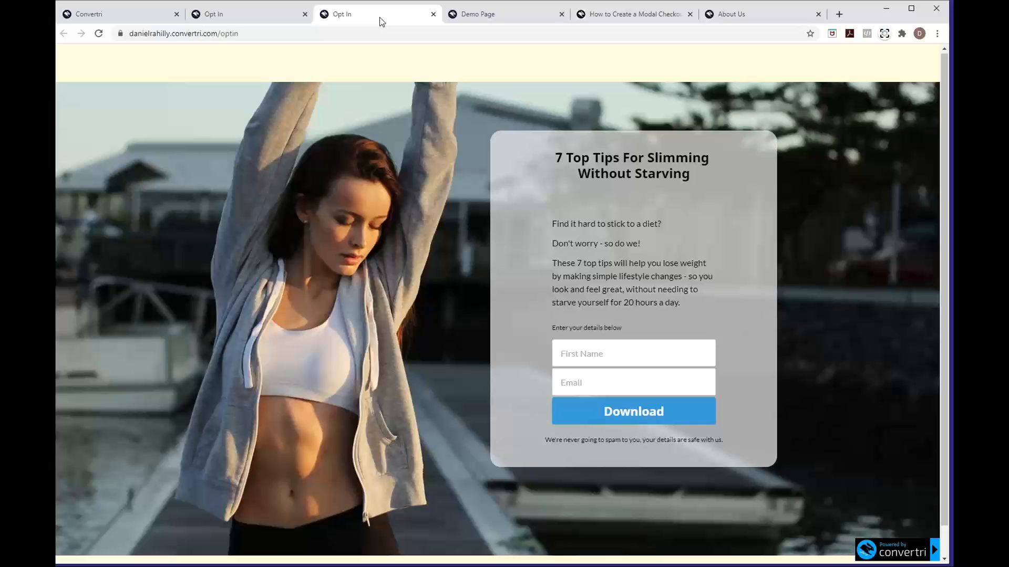
left_click(433, 14)
left_click(308, 15)
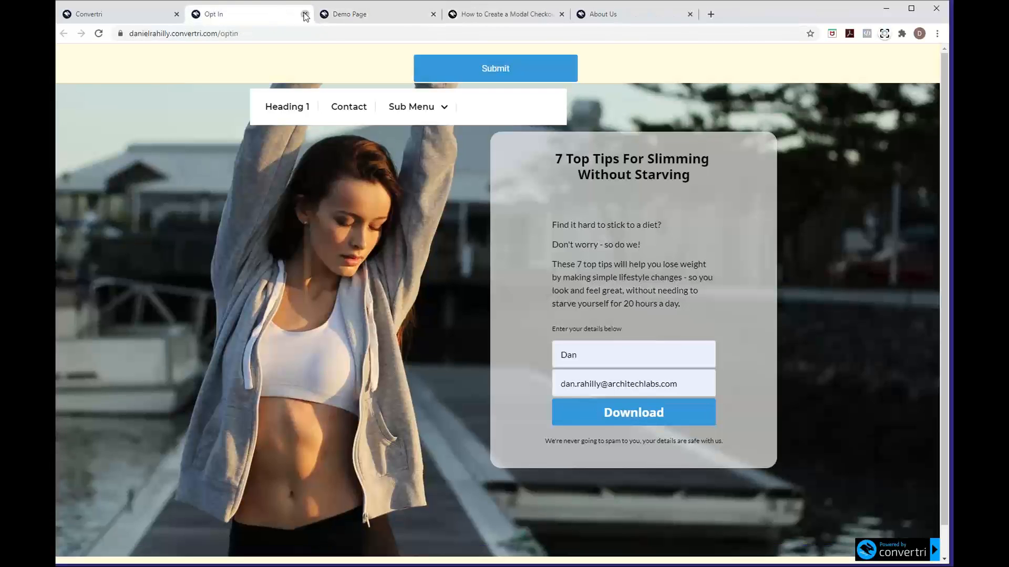
left_click(305, 14)
left_click(158, 14)
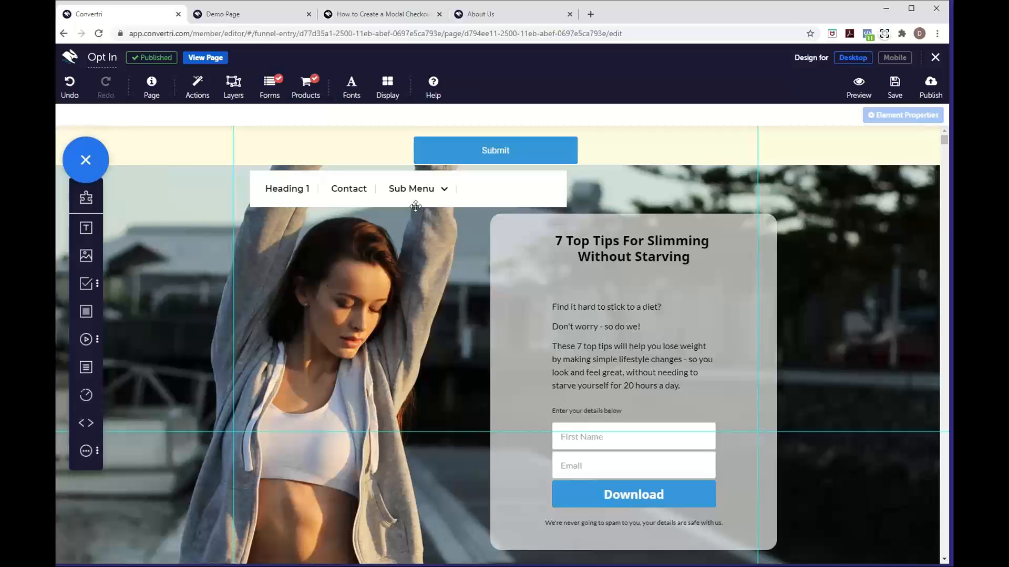
Nudge the navigation menu slightly, then leave the editor to return to the funnel
left_click(488, 196)
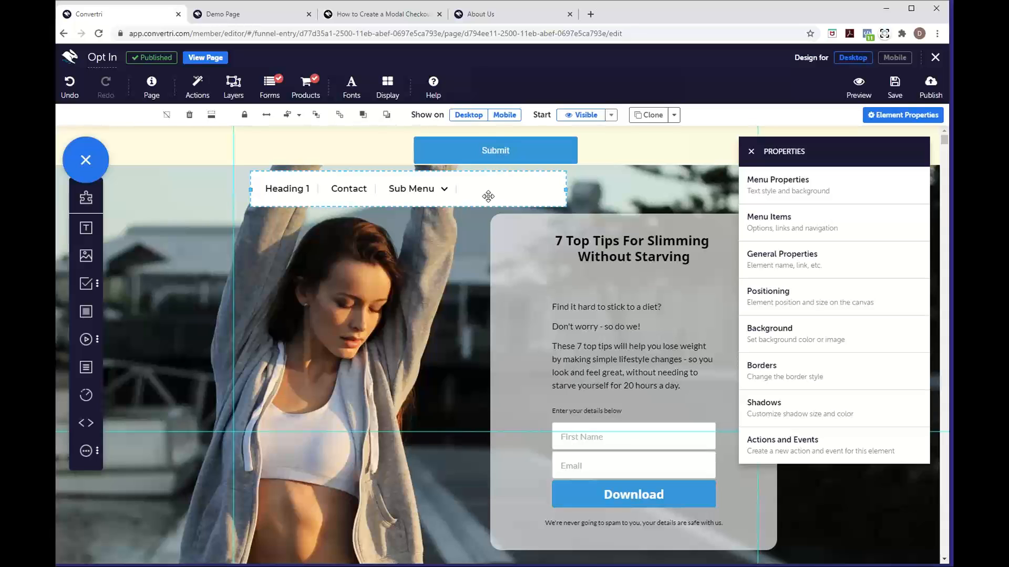
left_click_drag(465, 195, 465, 195)
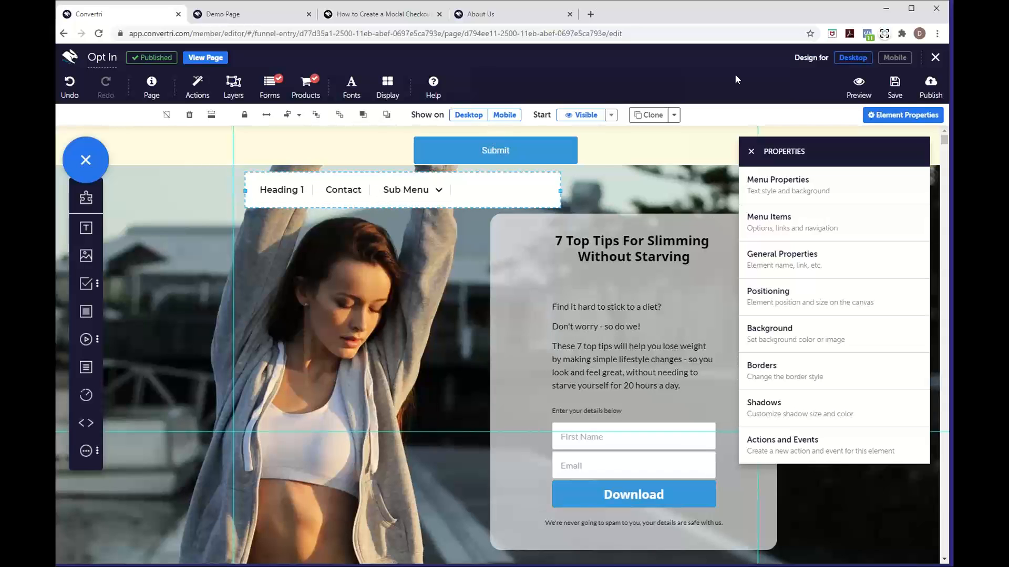
left_click(935, 57)
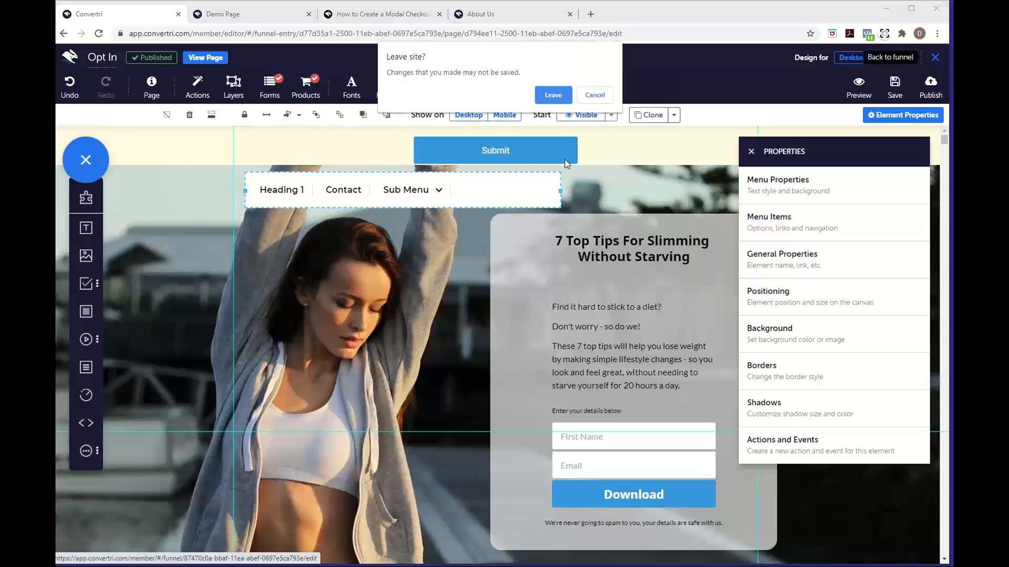
left_click(553, 94)
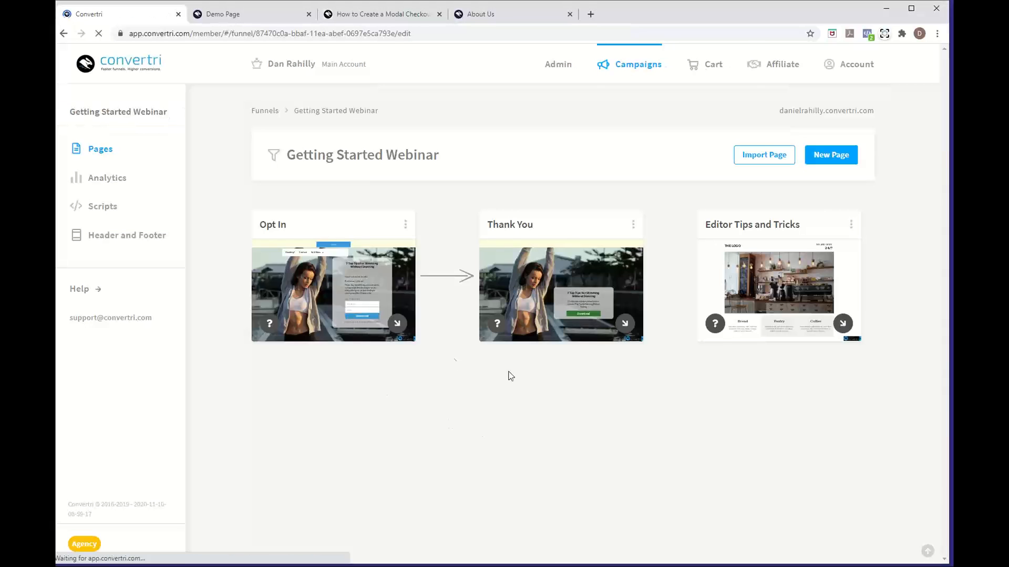
Bring up the How to Create a Modal Checkout help article tab
mouse_move(330, 262)
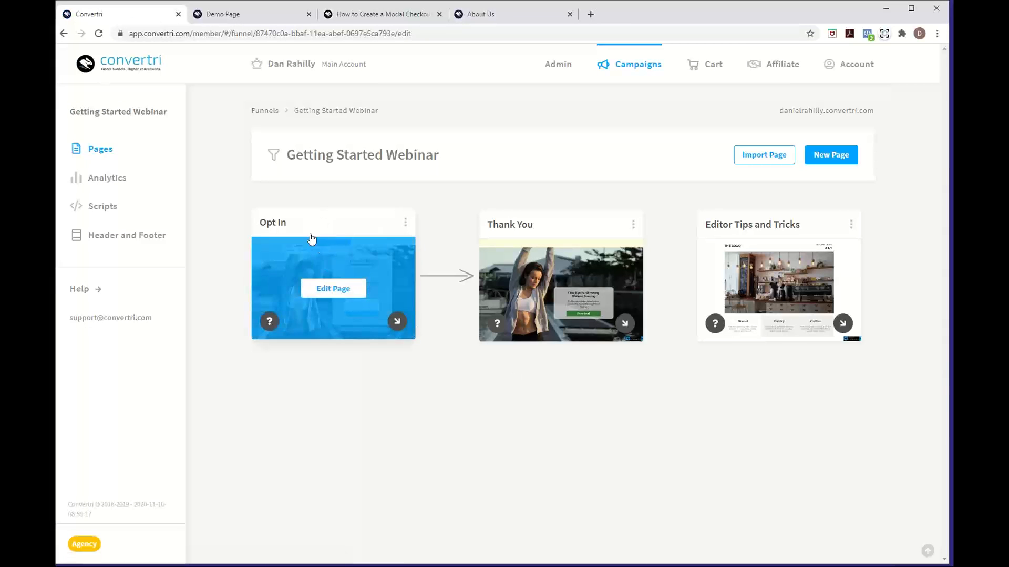
mouse_move(523, 255)
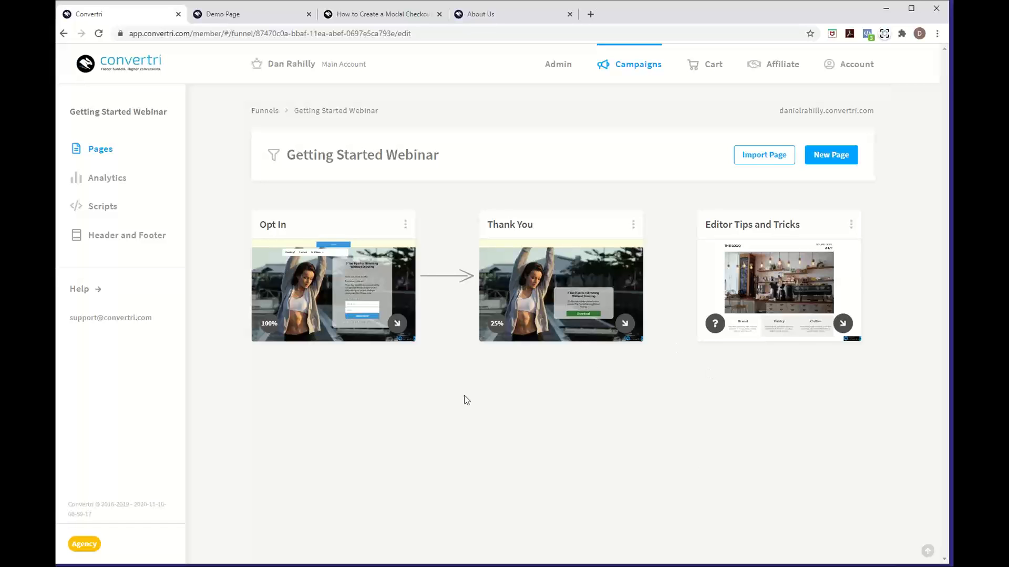
left_click(382, 16)
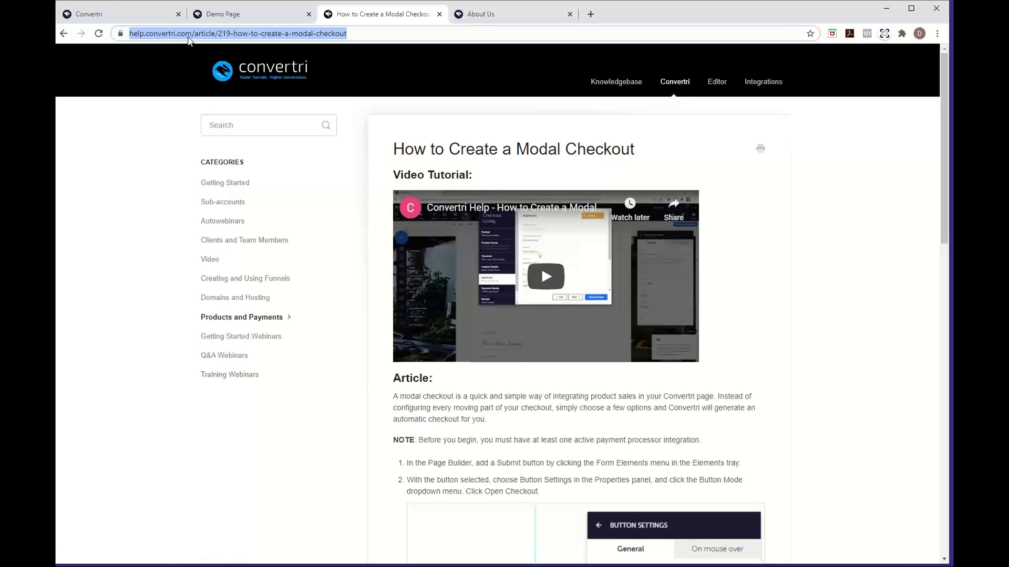
Return to Convertri and open the Cart's Products & Product Groups list
left_click(147, 14)
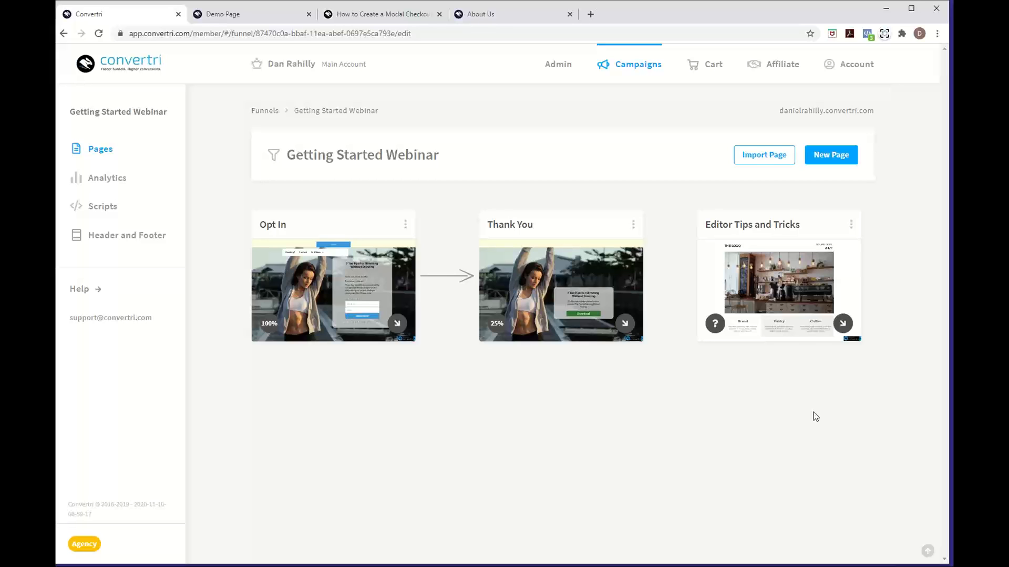
left_click(699, 79)
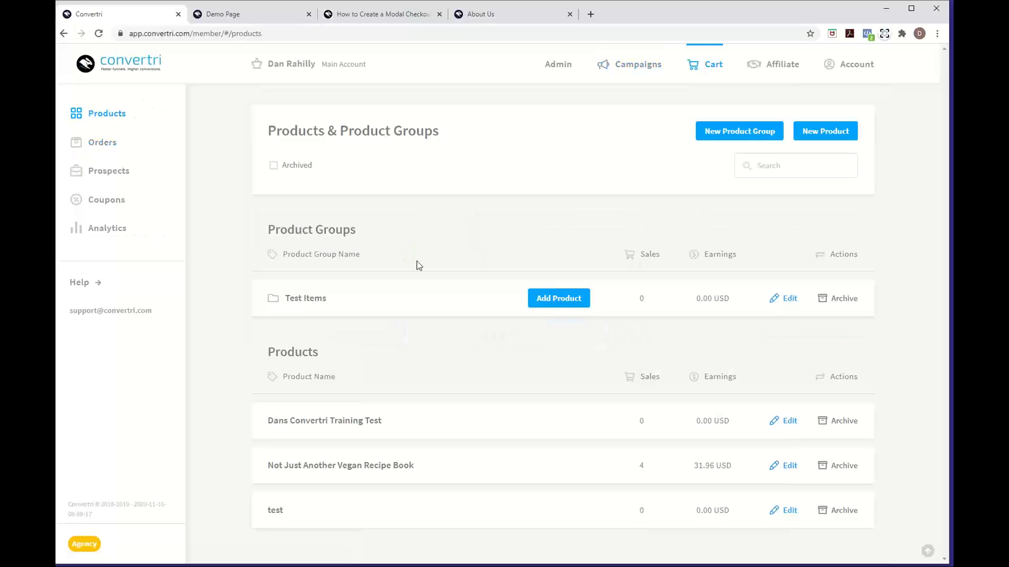